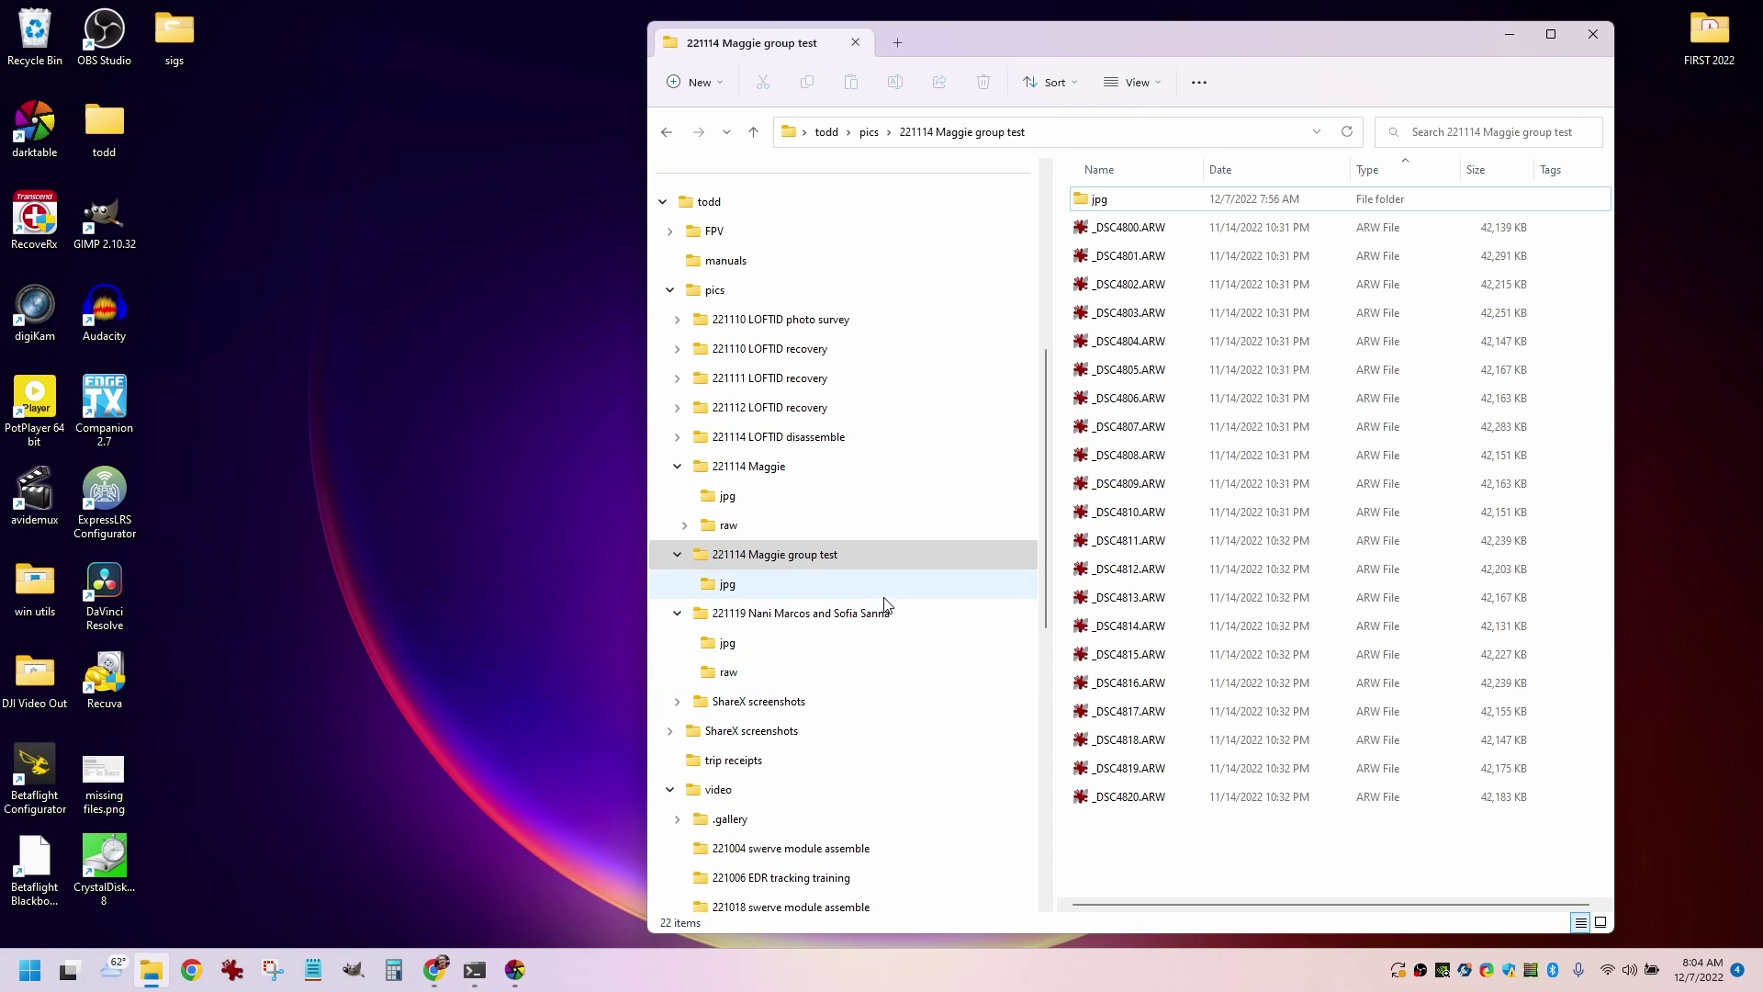
Step: Browse the group test and another shoot's jpg and raw folders in File Explorer
mouse_move(1137, 609)
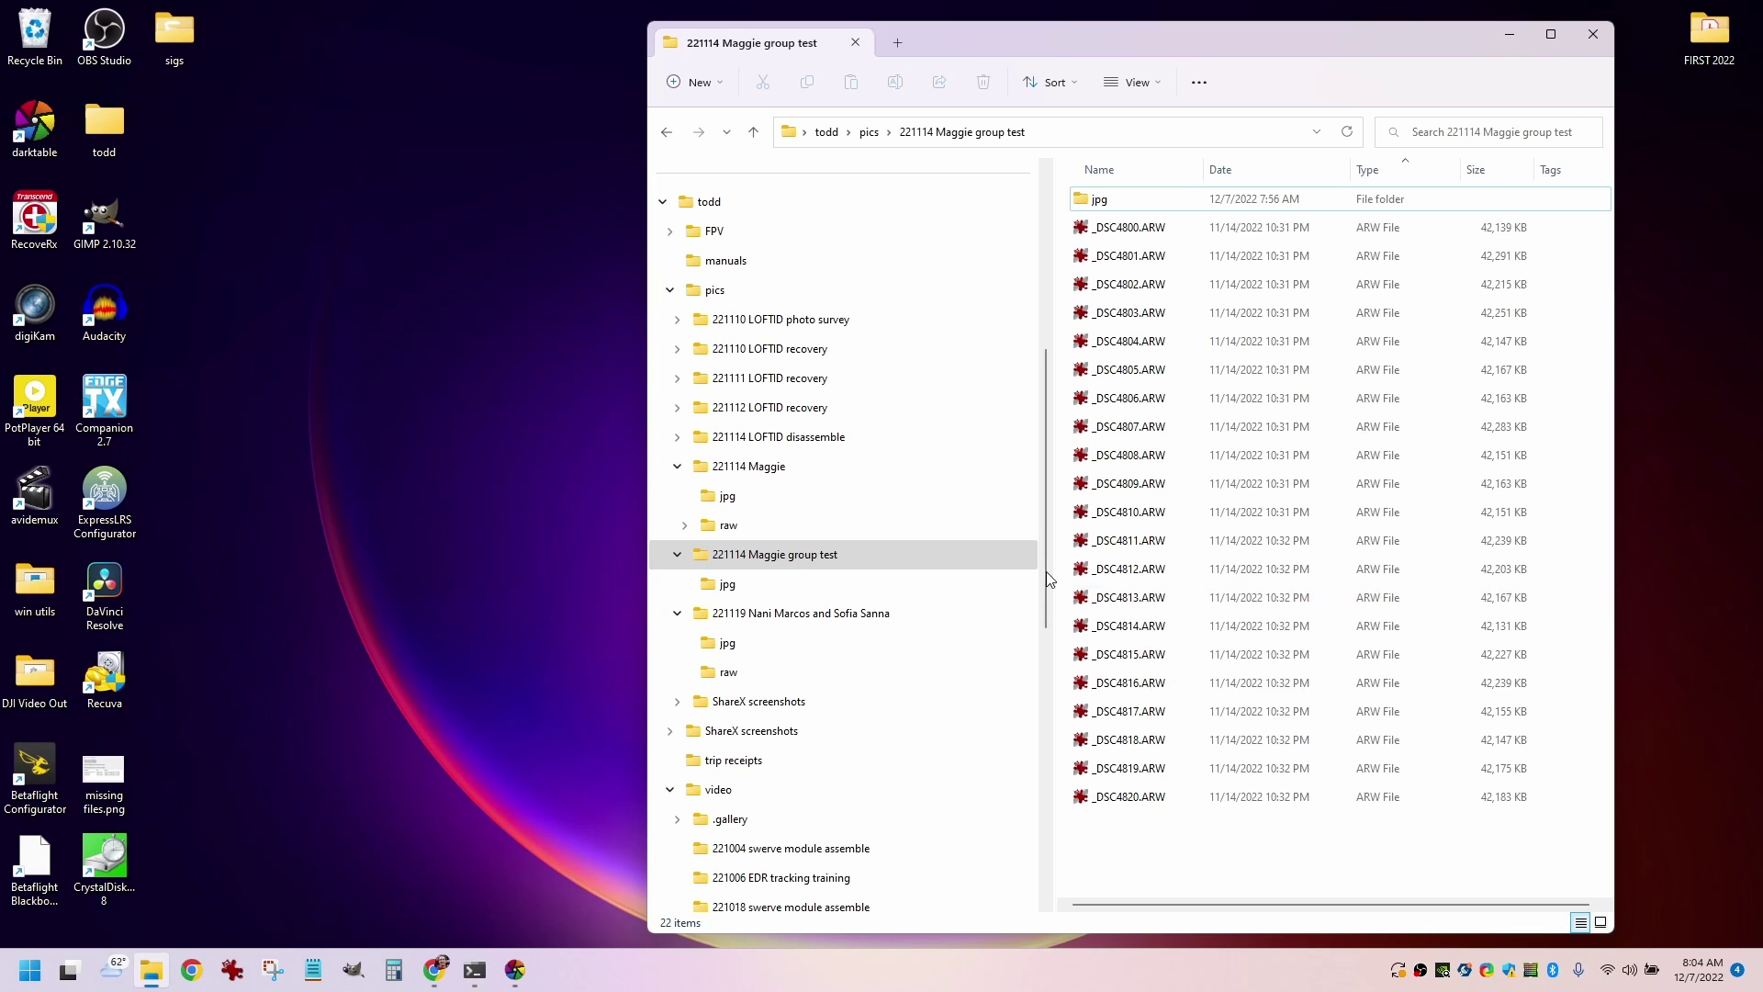
click(721, 586)
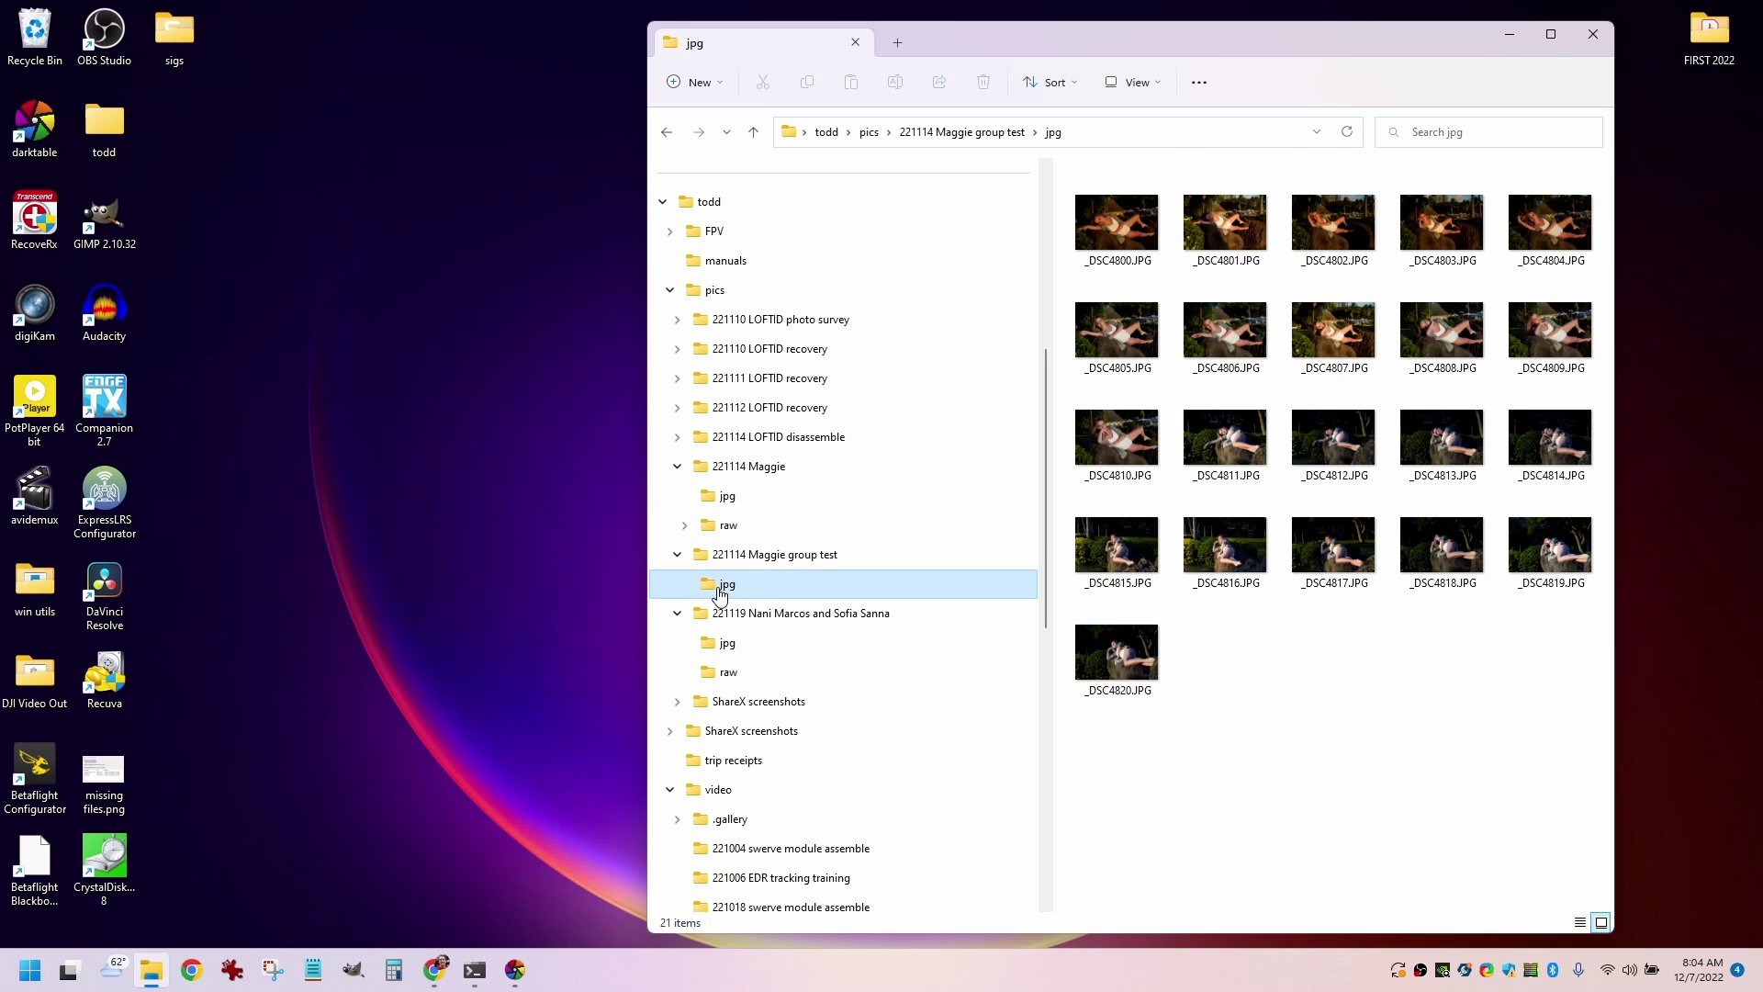
click(773, 557)
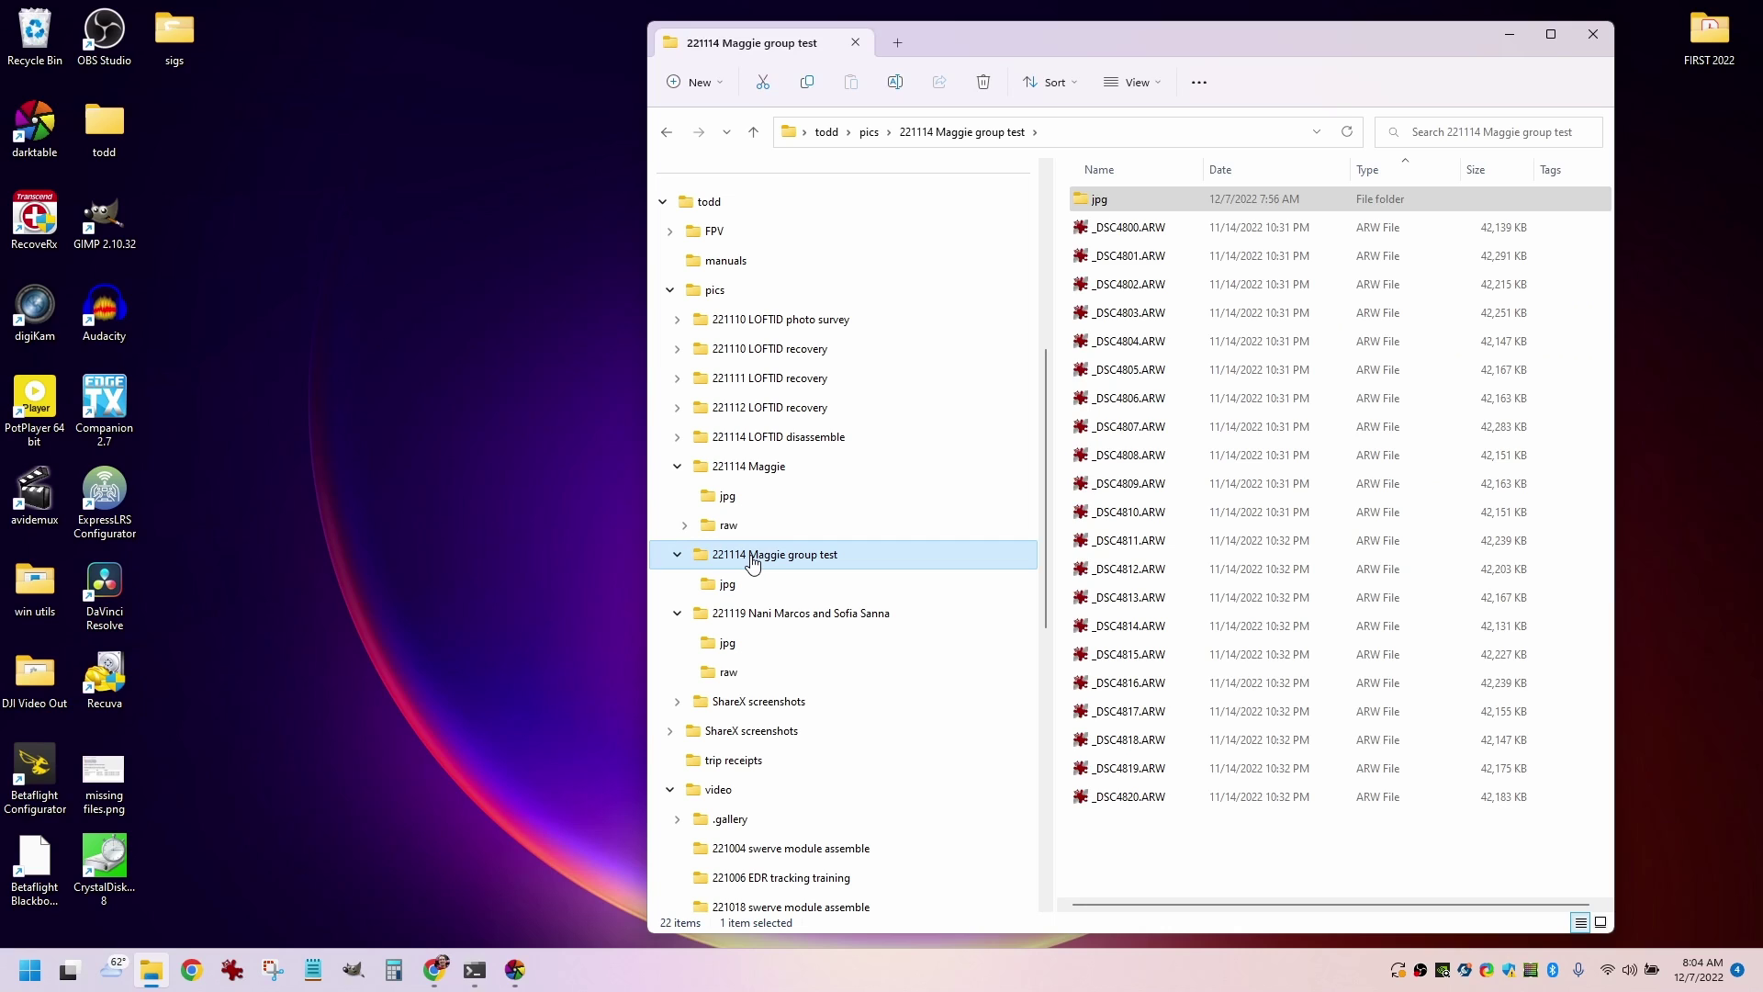
click(728, 585)
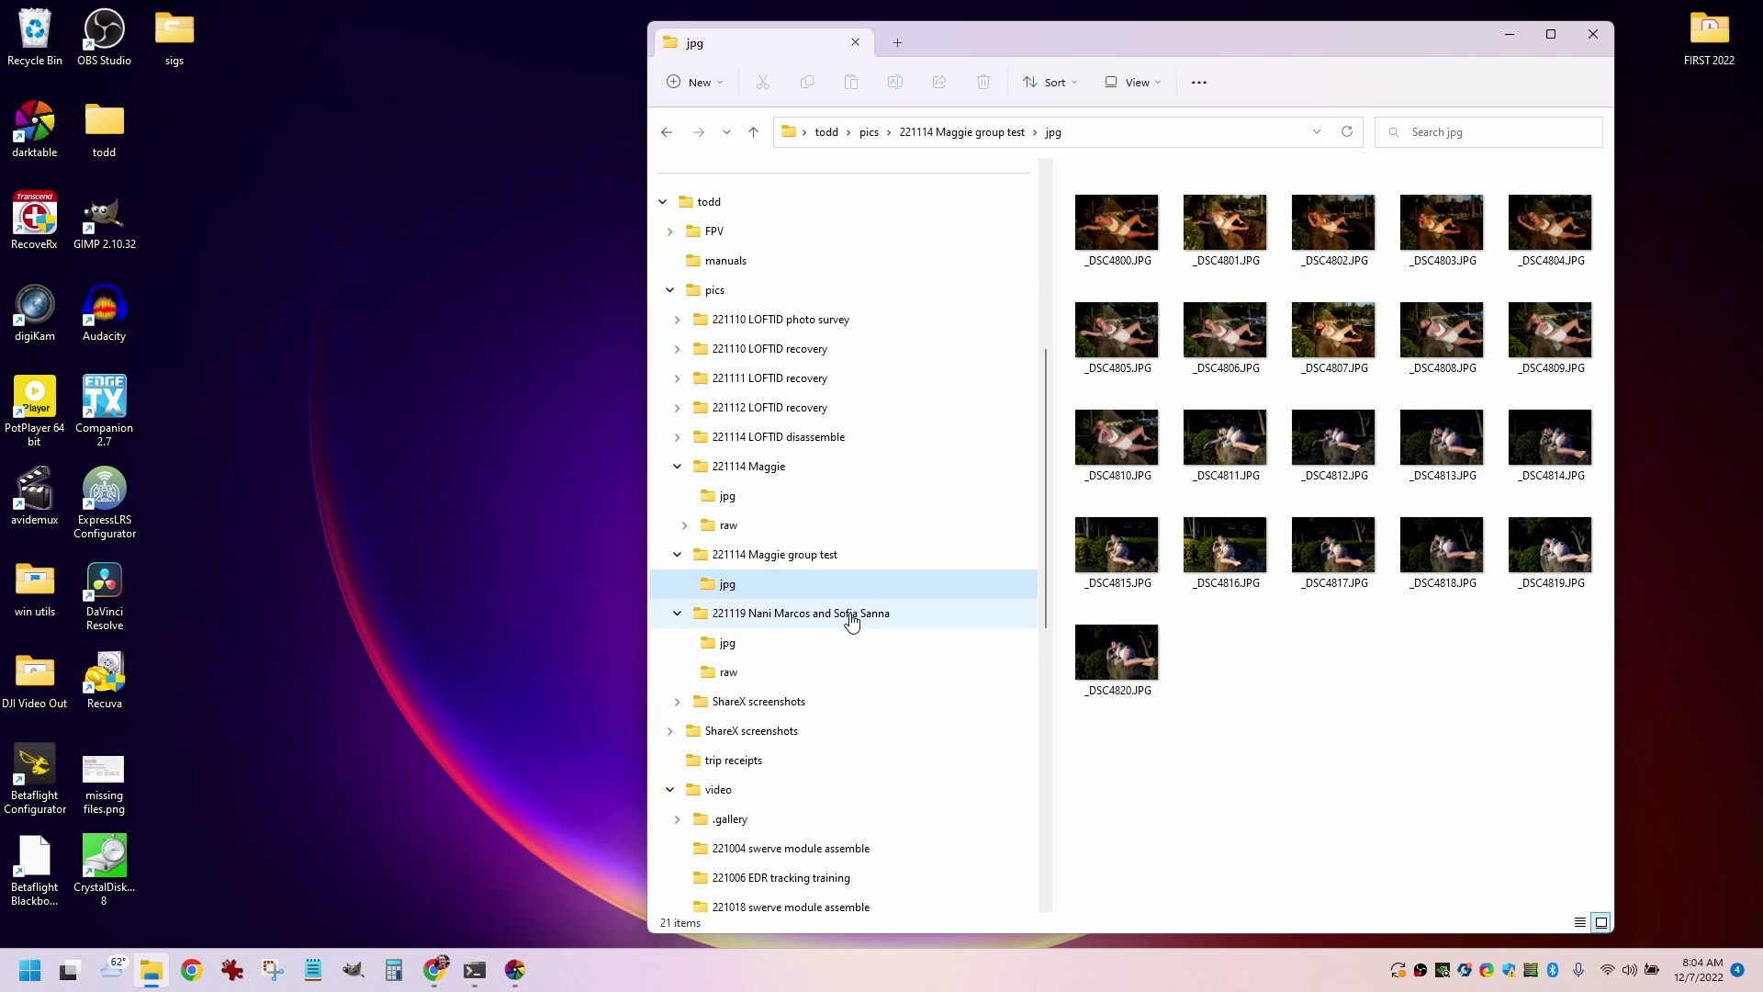
click(806, 613)
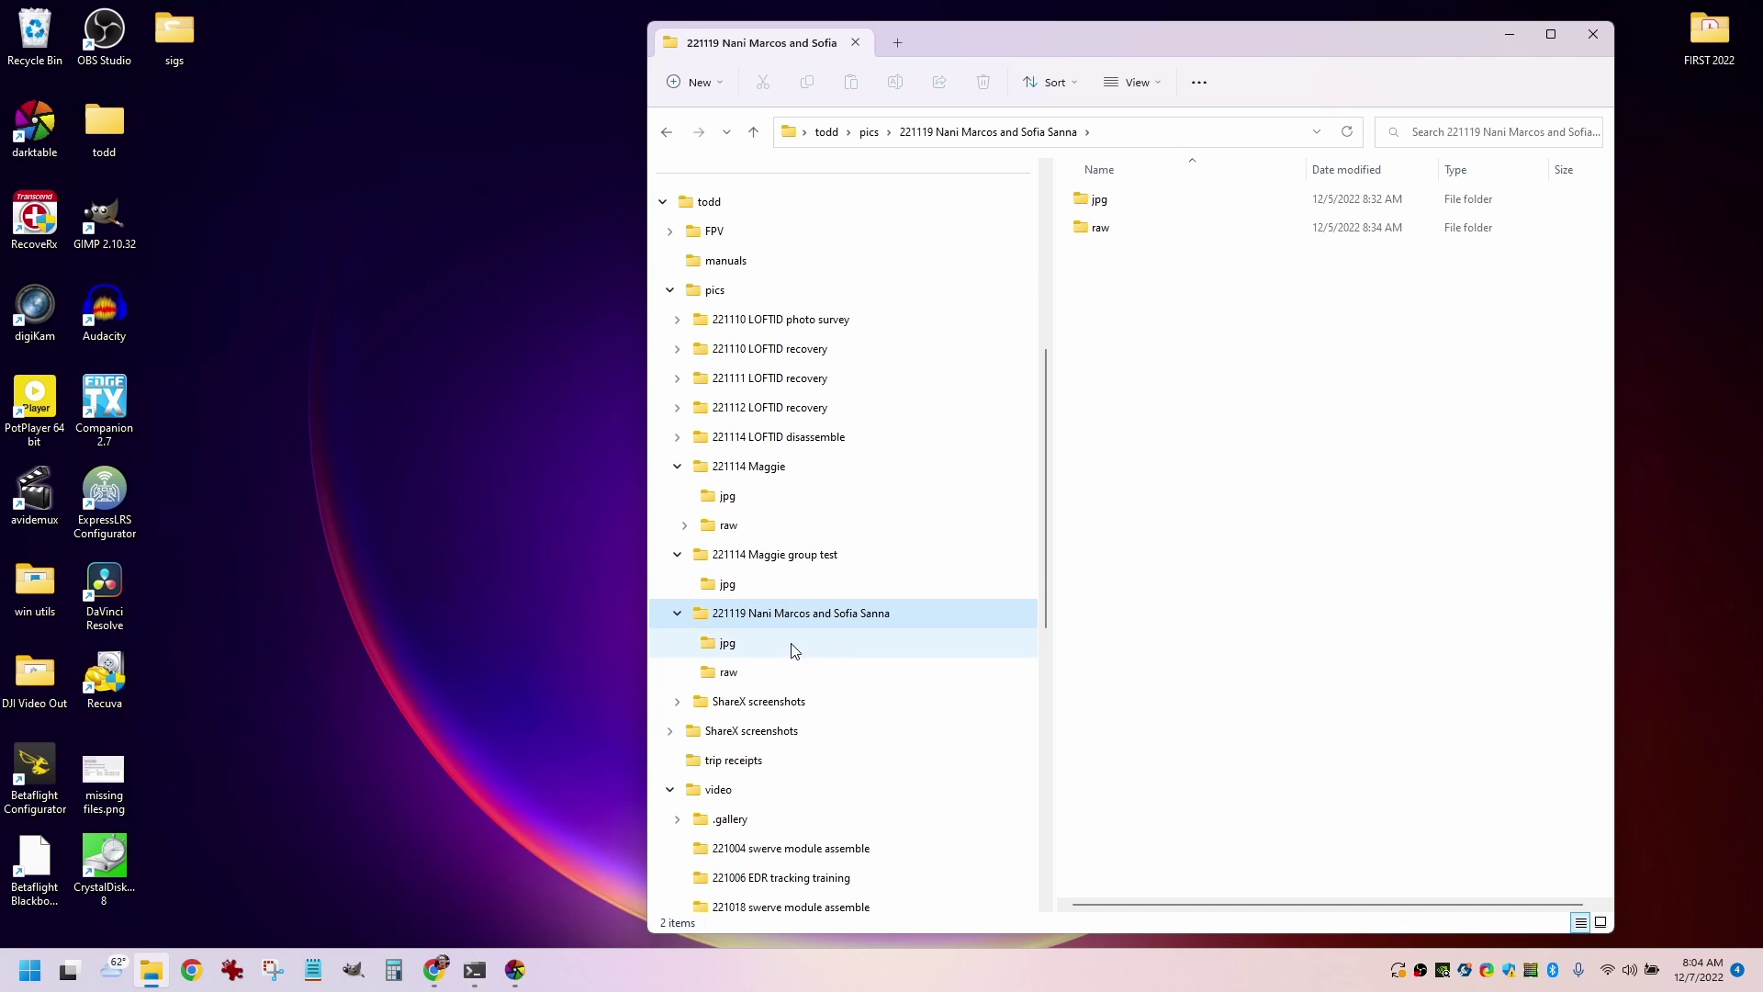
click(727, 643)
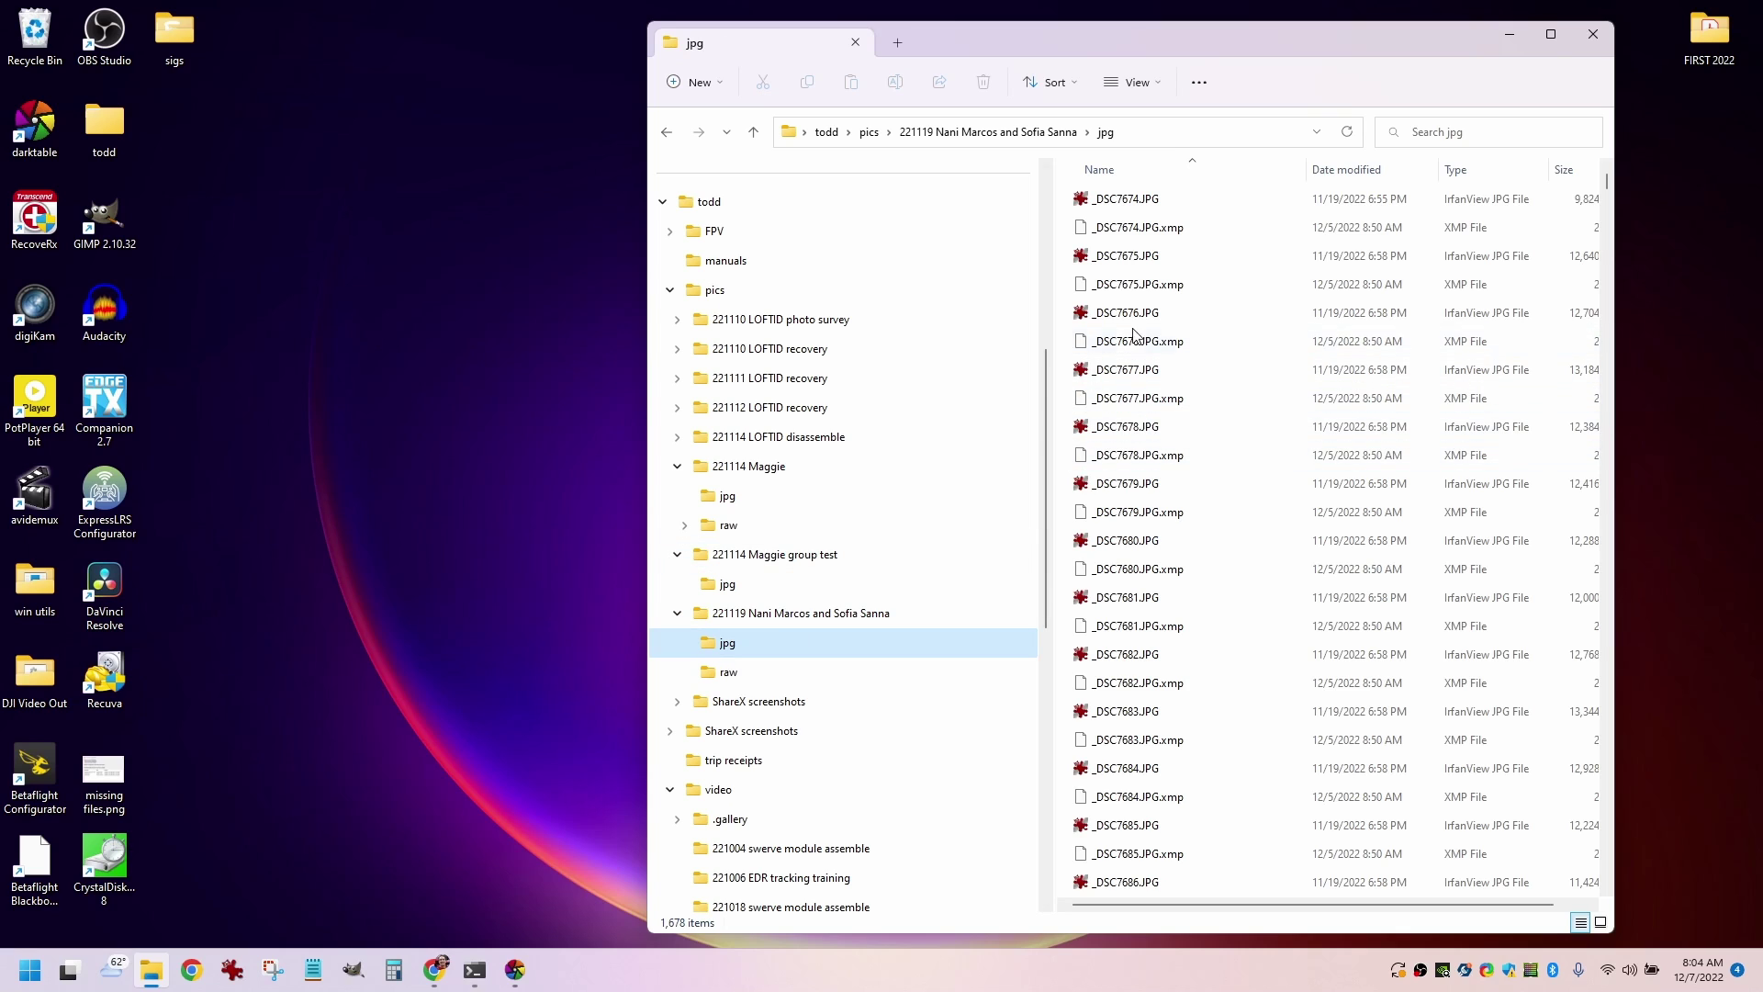
click(725, 675)
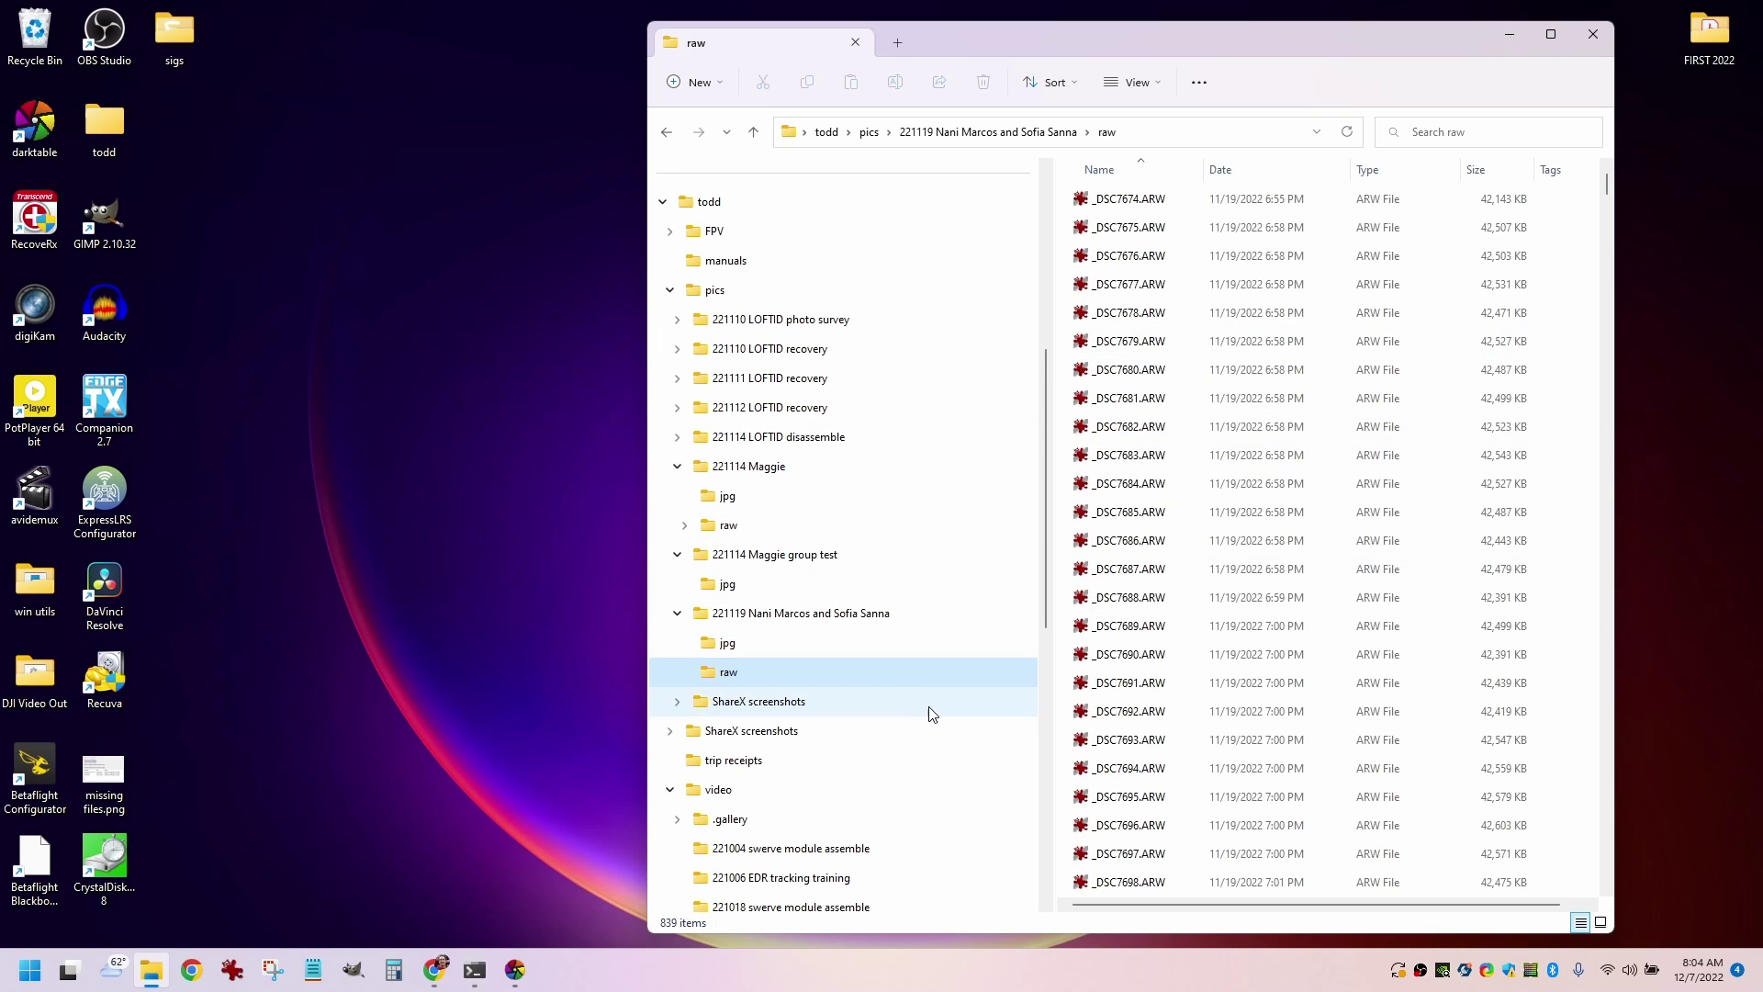
click(727, 646)
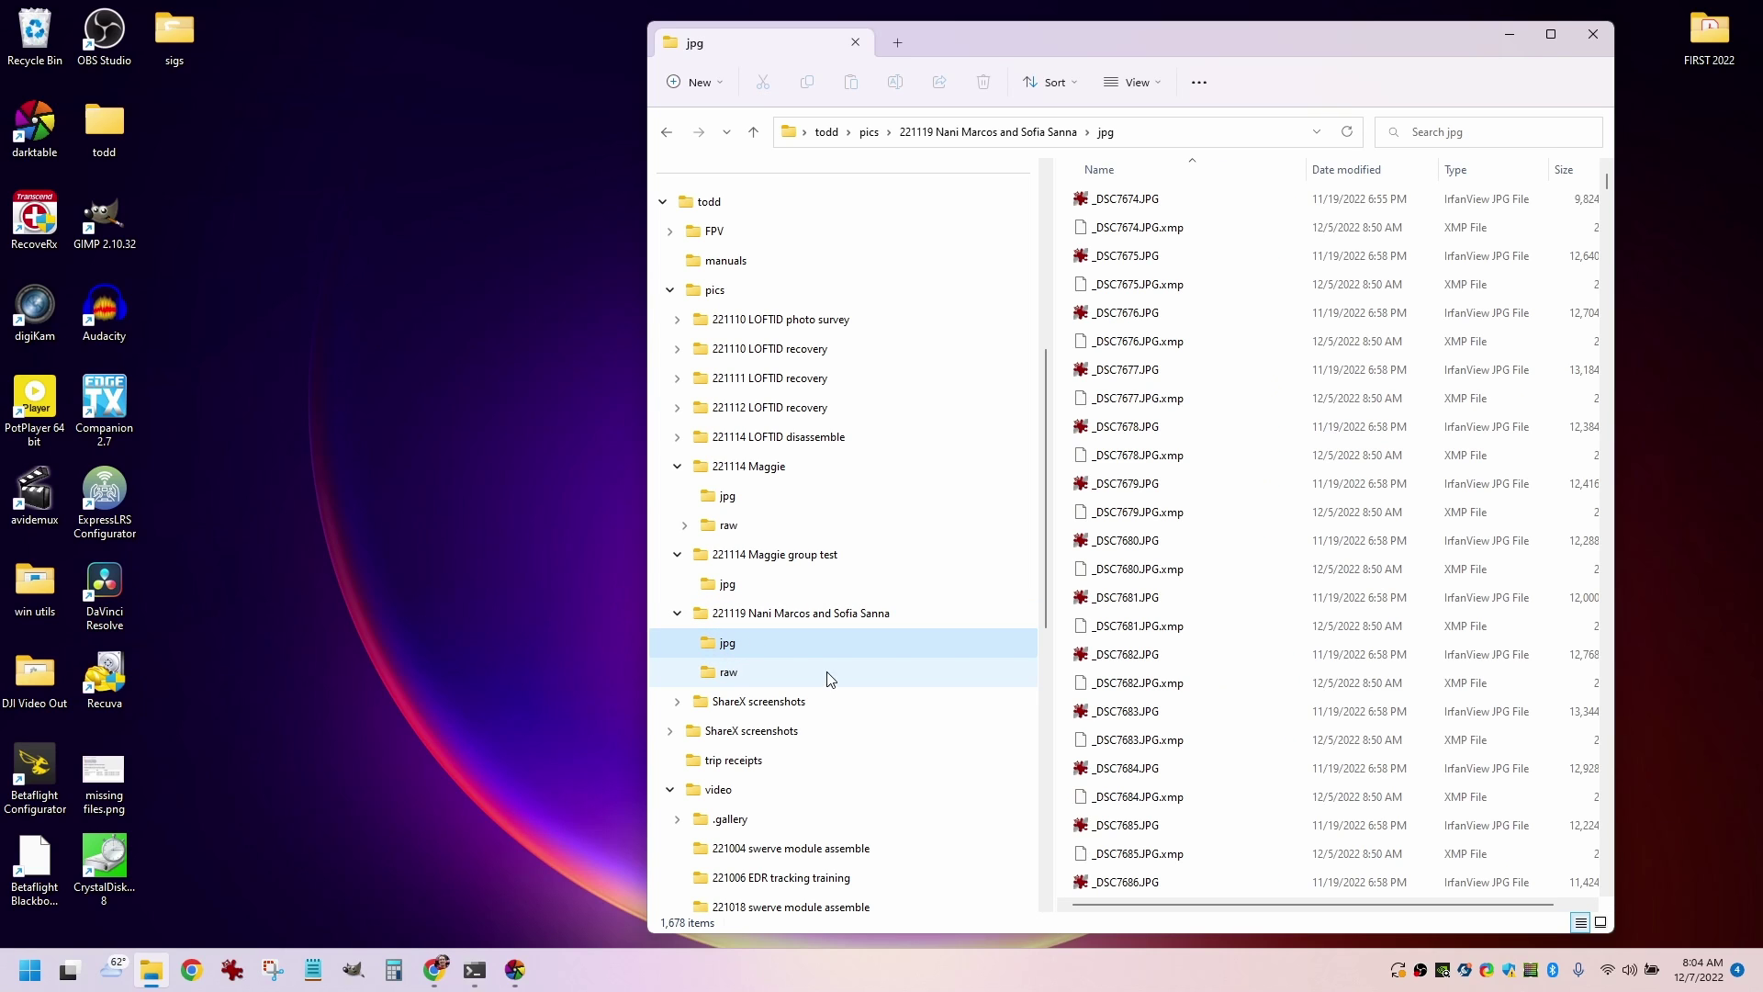
click(786, 558)
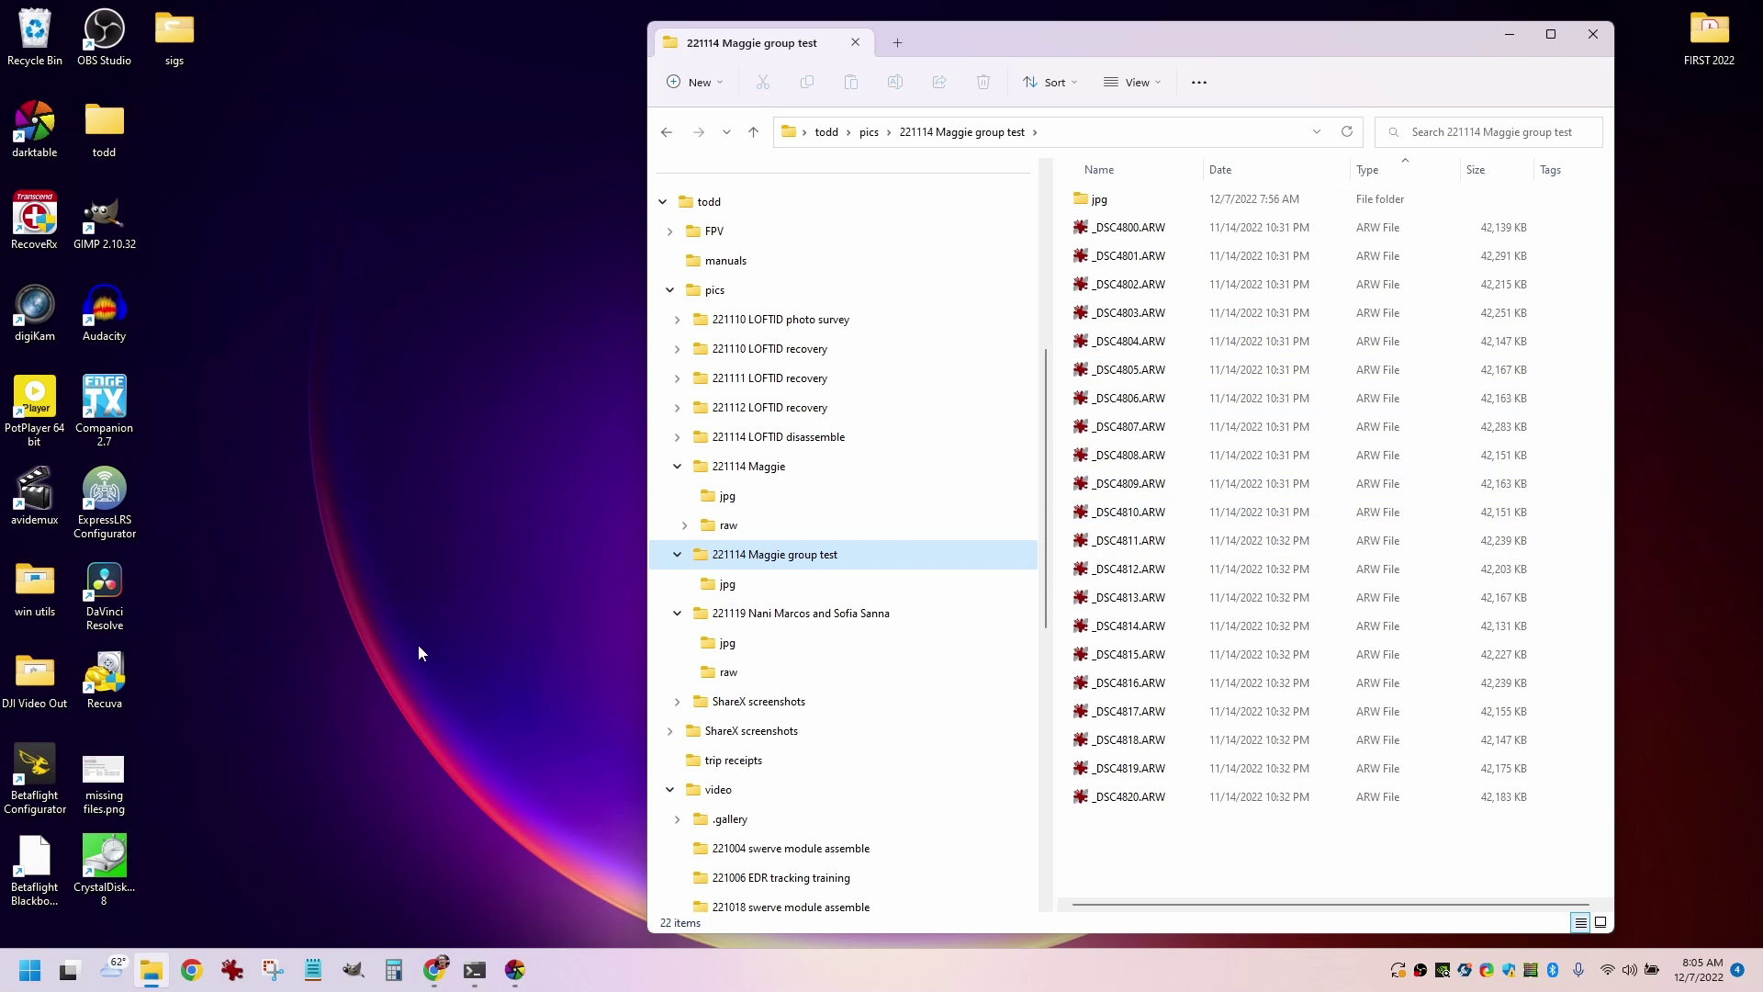
Step: In darktable, import the 21 JPEGs from group test's jpg subfolder and select the first
click(517, 974)
scroll(168, 318, up, 2)
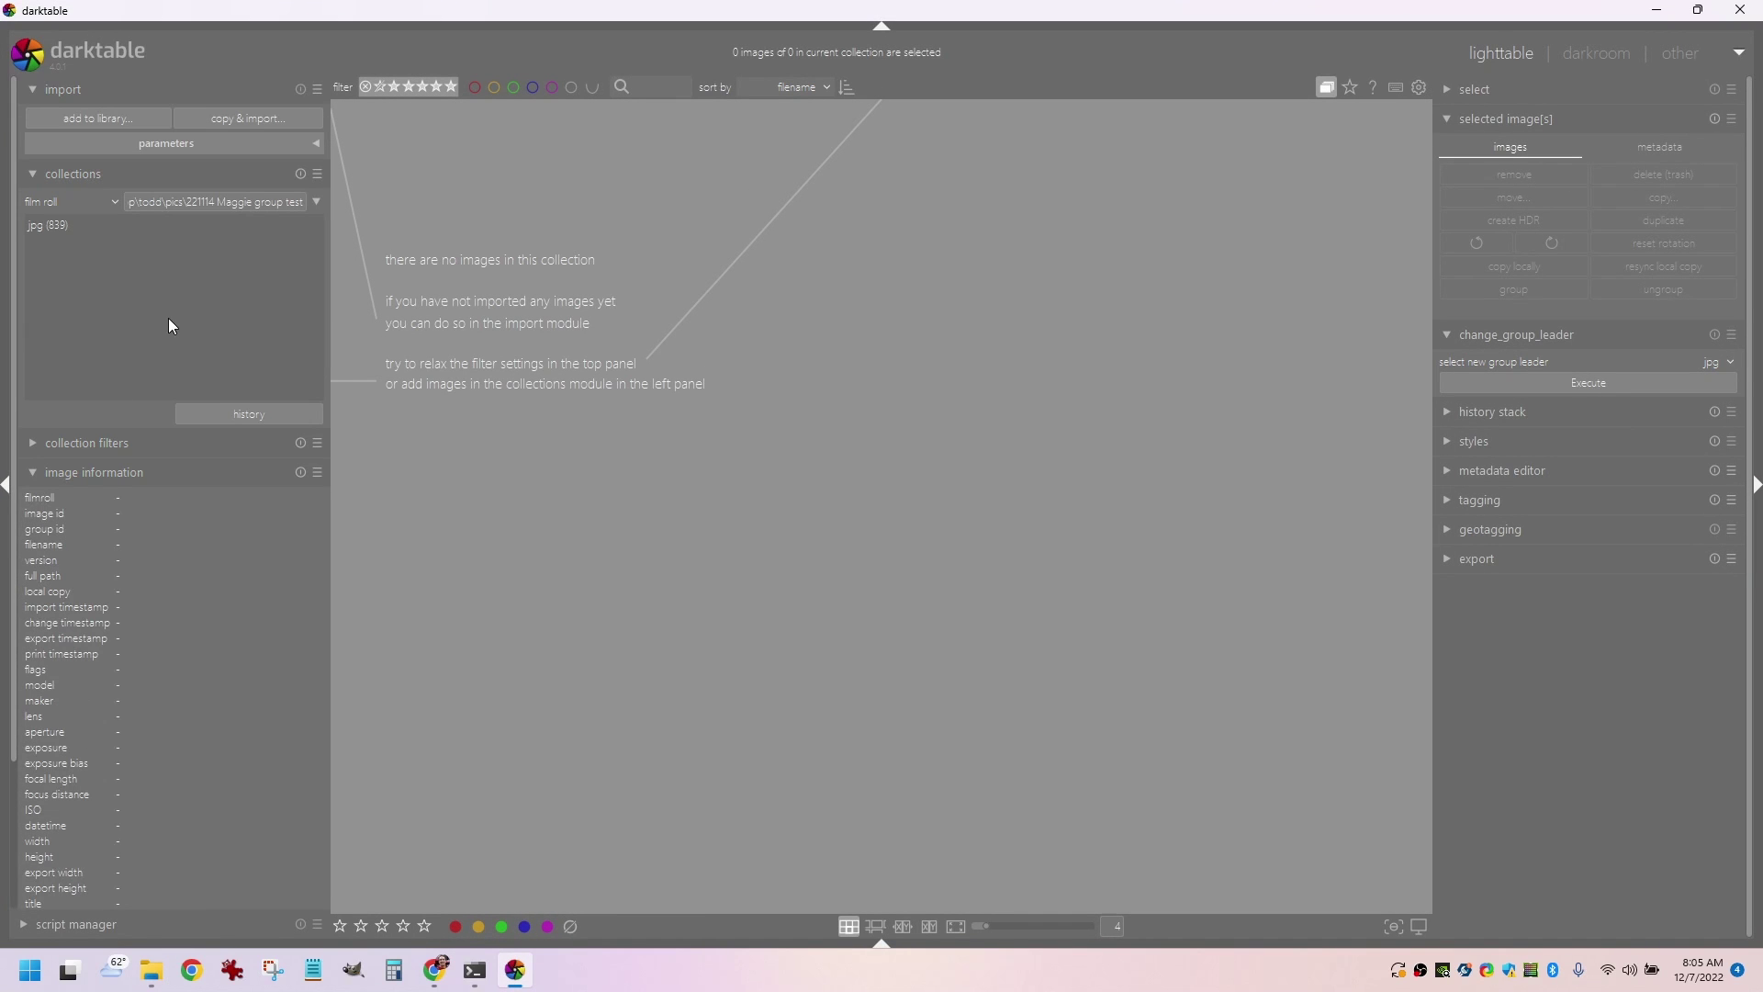
click(126, 117)
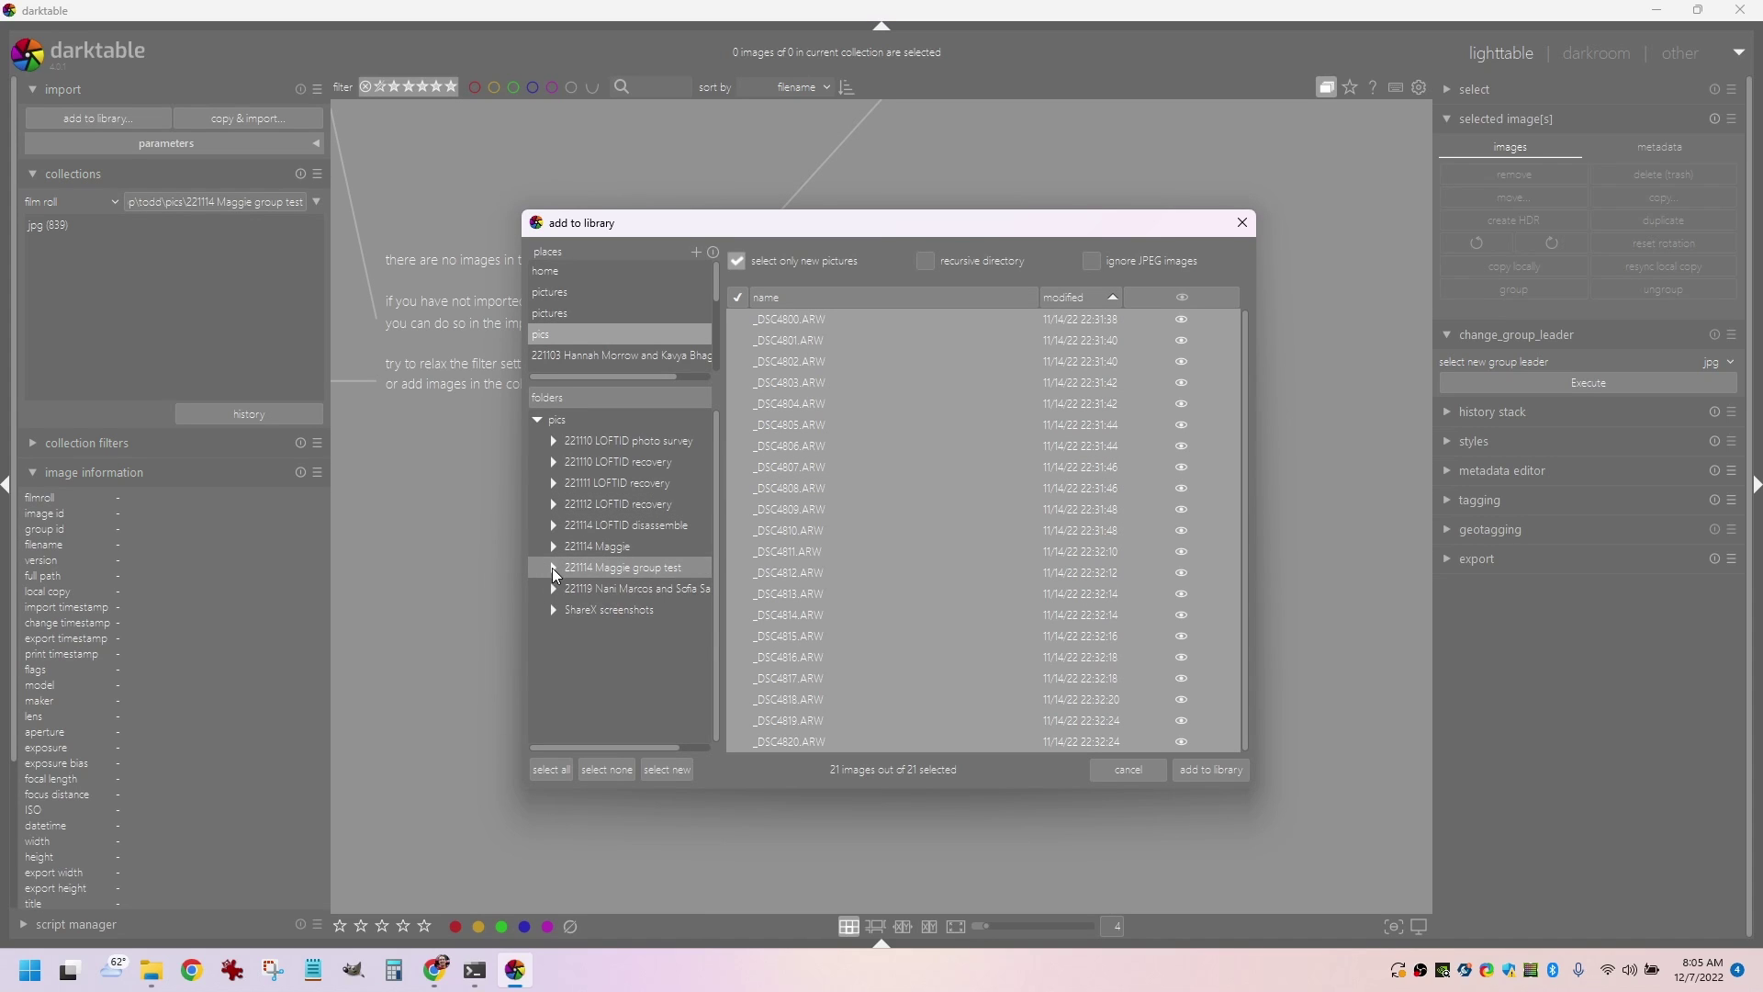
click(553, 567)
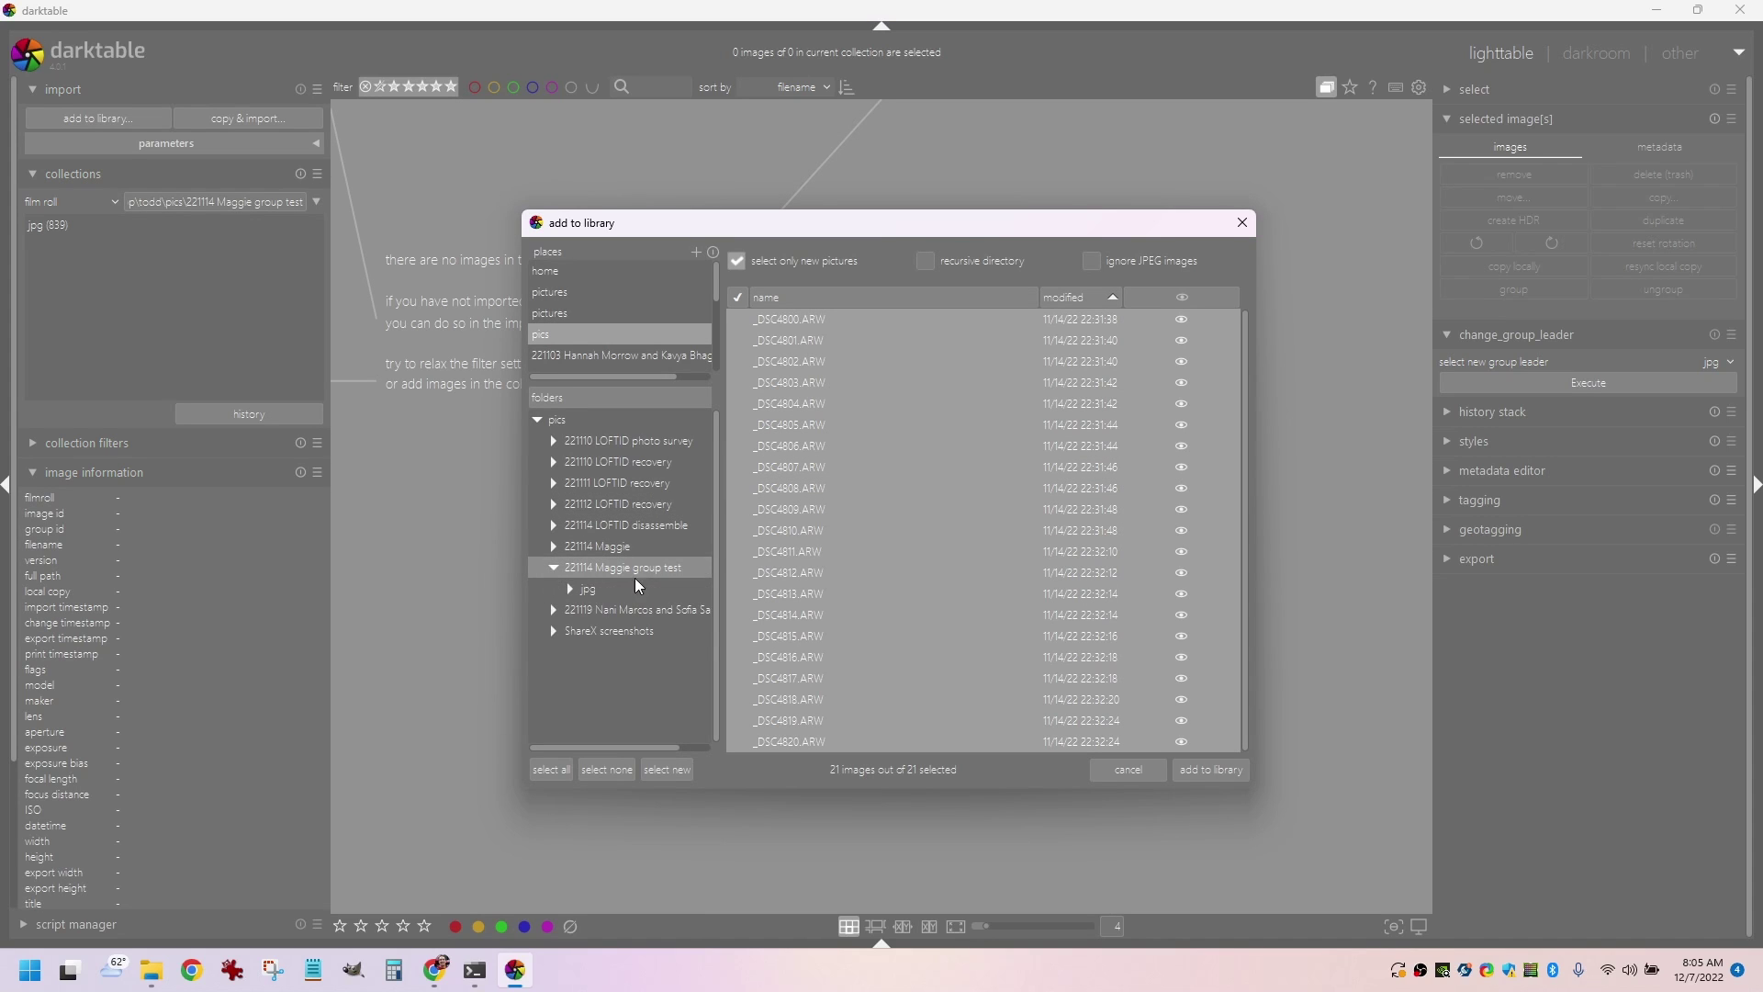
click(604, 593)
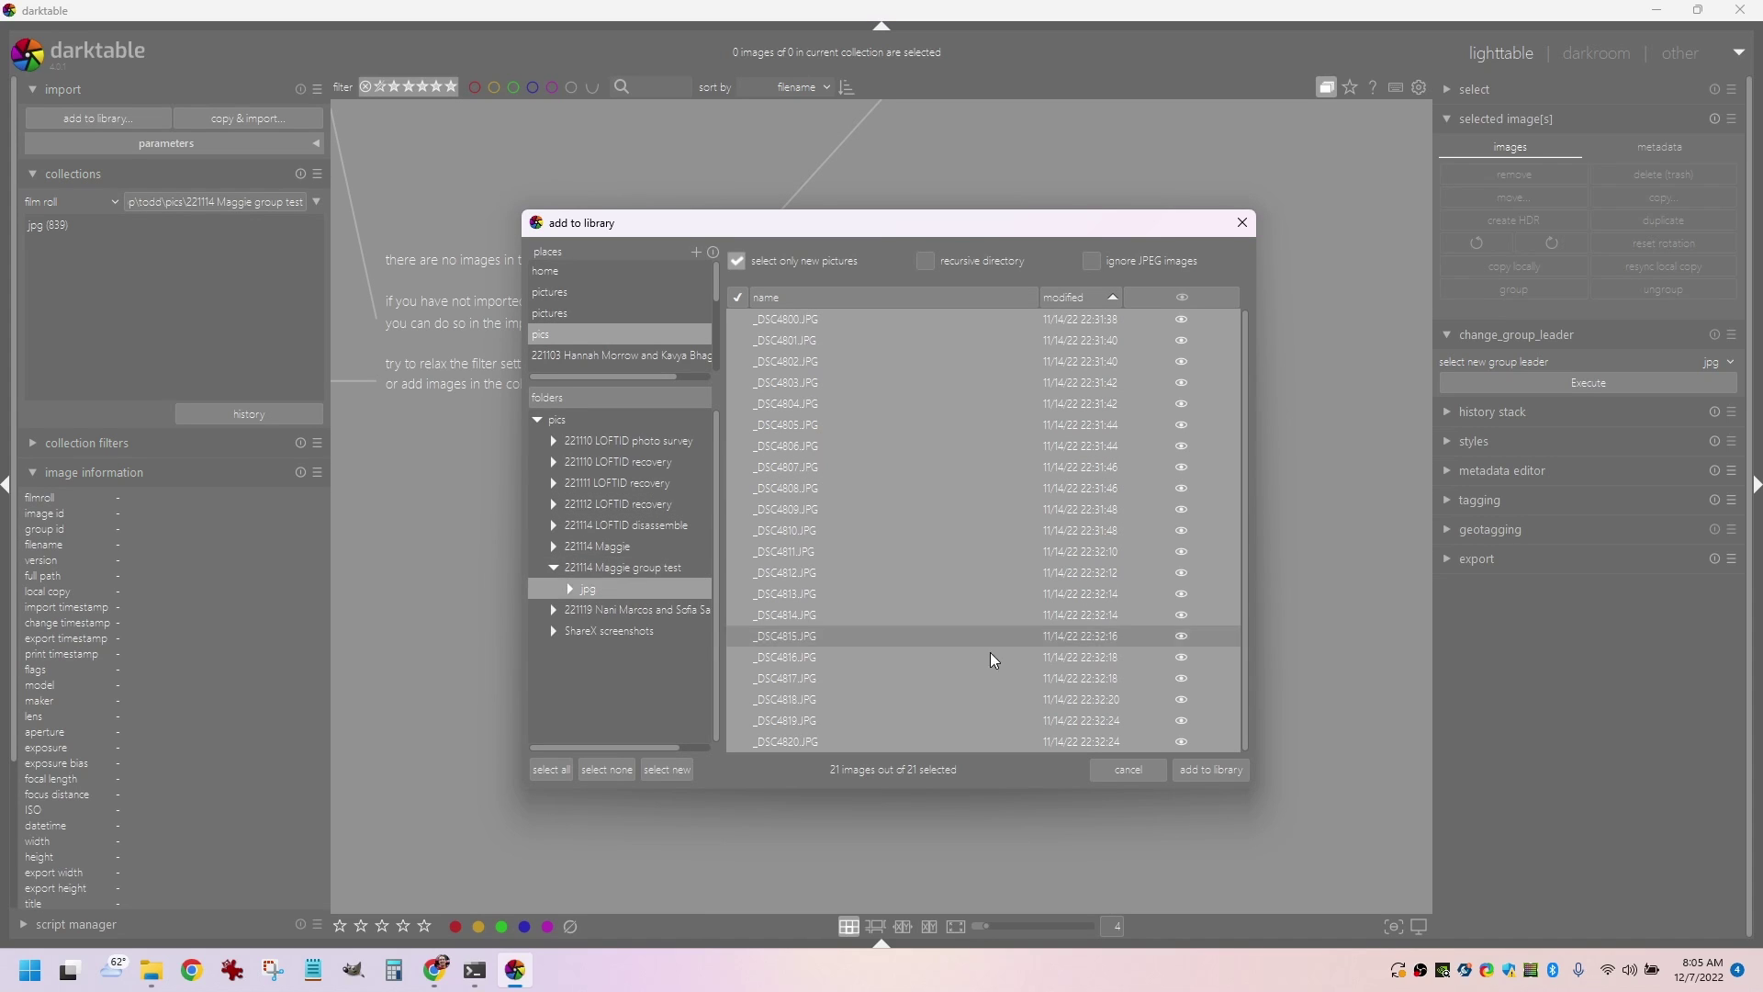
click(1210, 771)
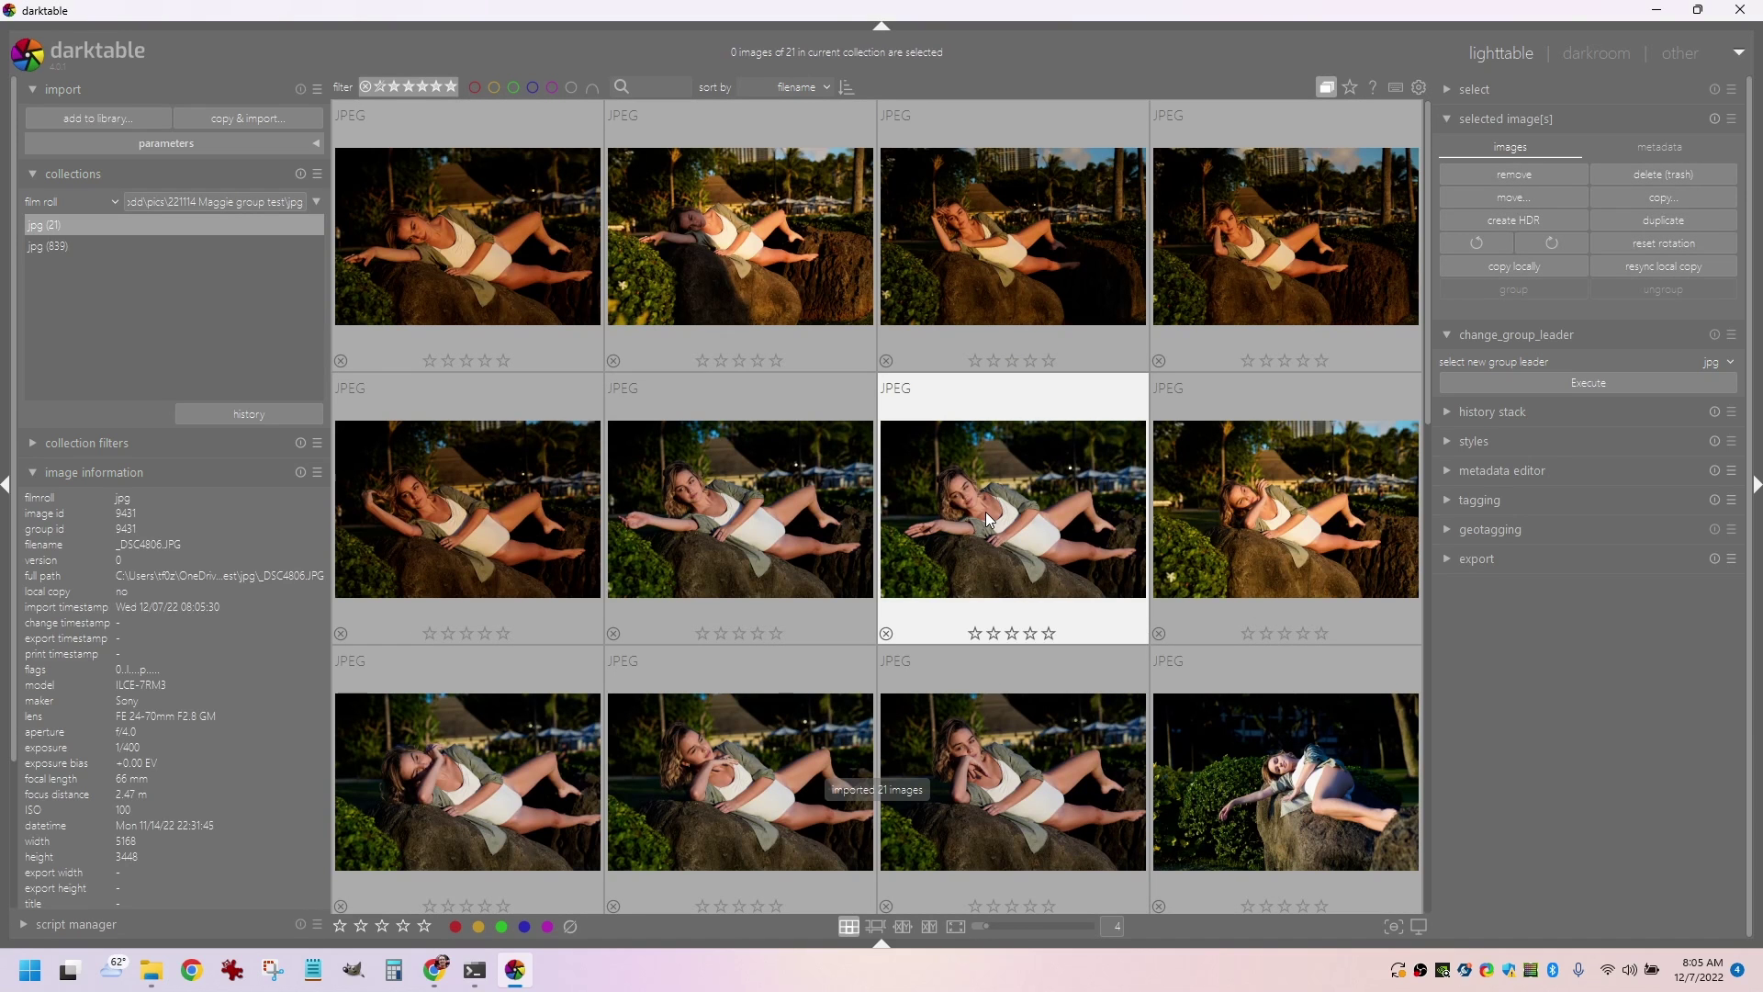
click(493, 218)
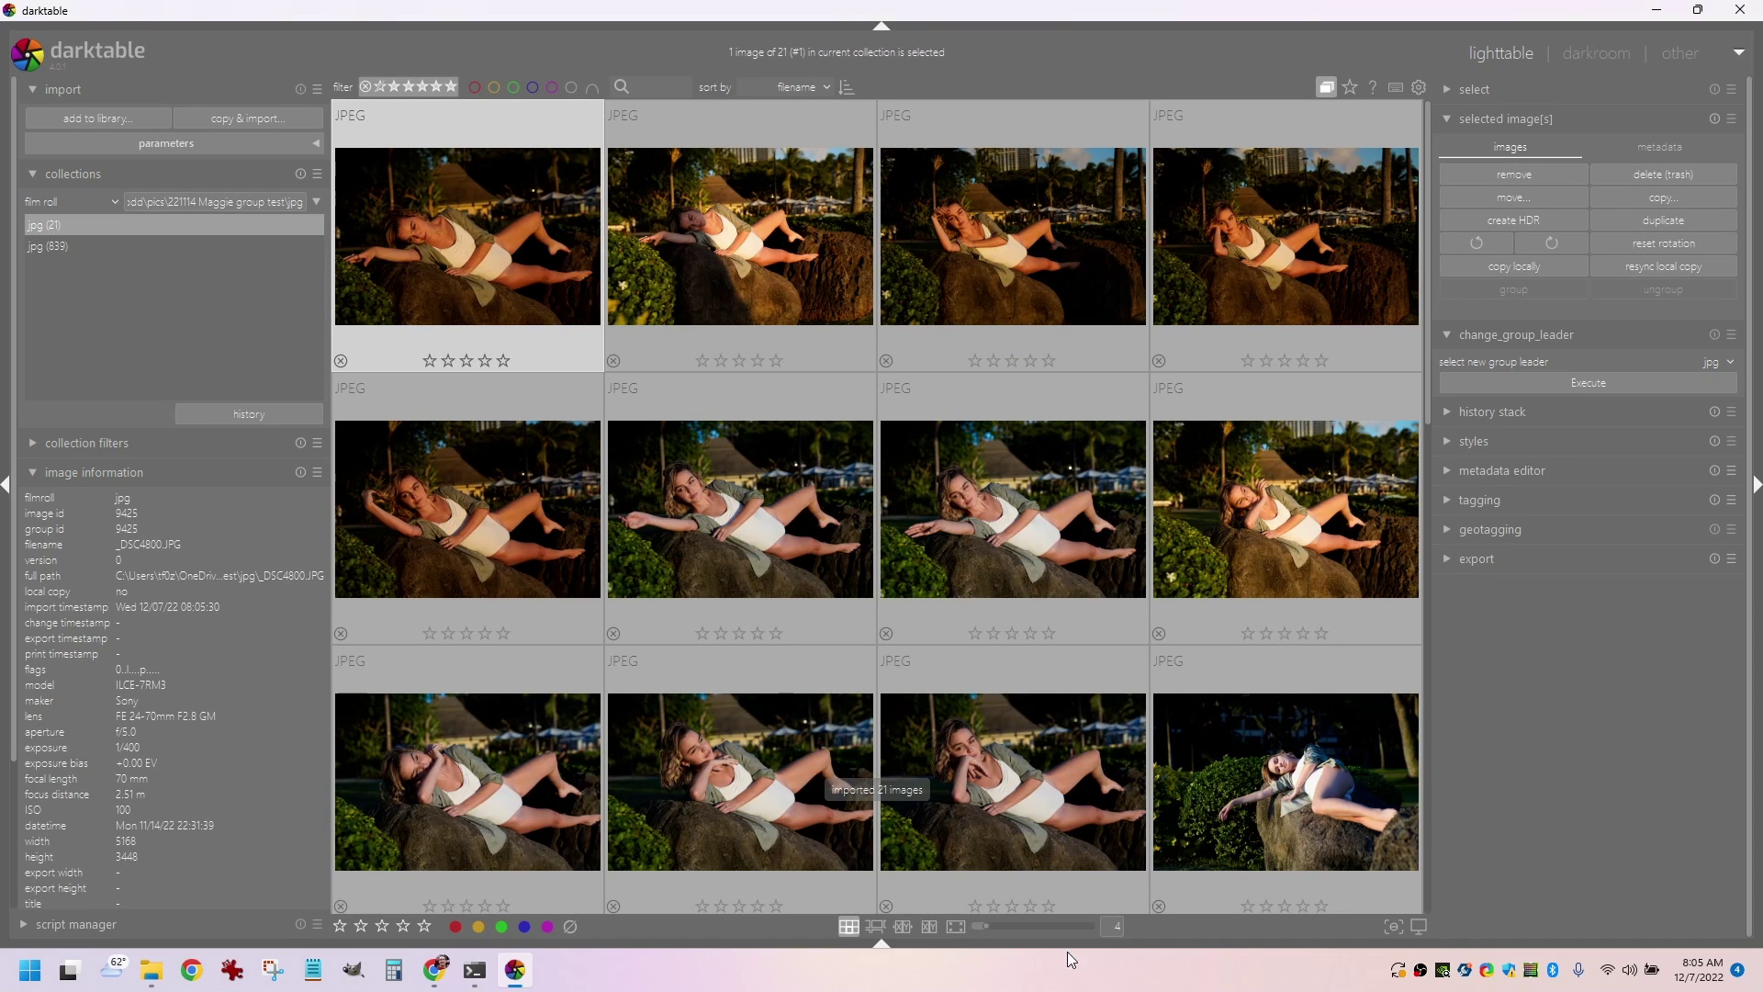
Step: Step through the JPEGs in full preview, rating the first four 5, 3, 4 and 5 stars
click(955, 925)
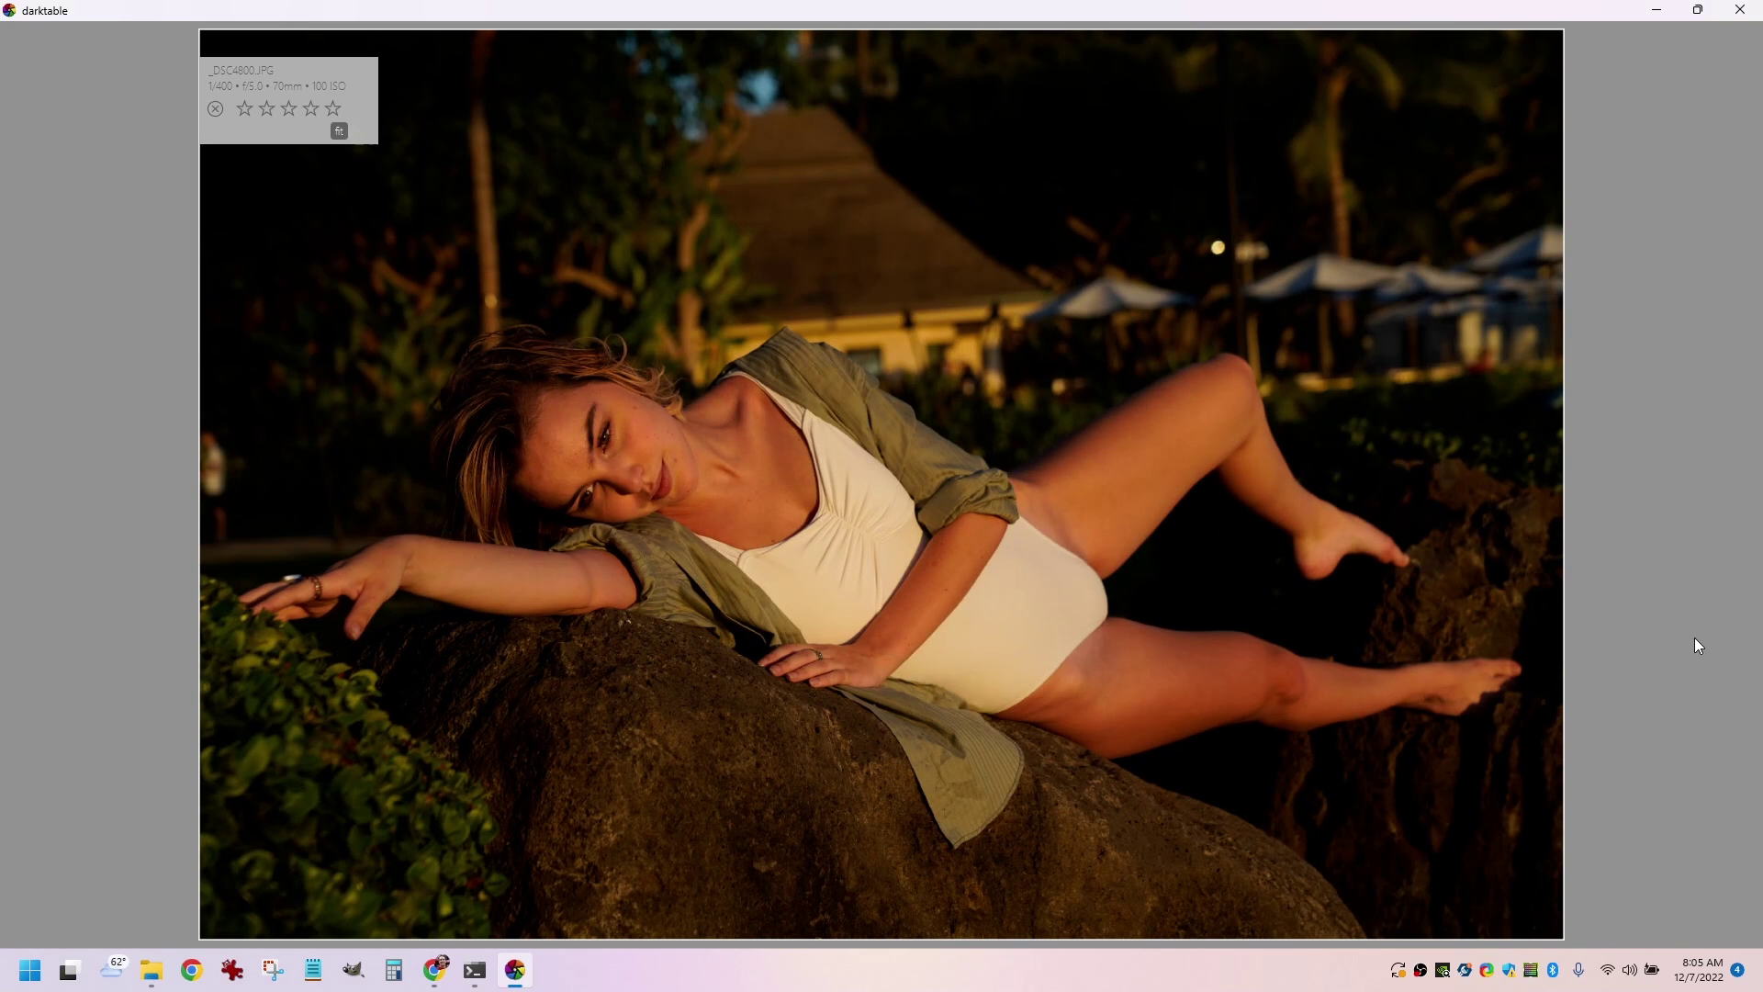
key(Right)
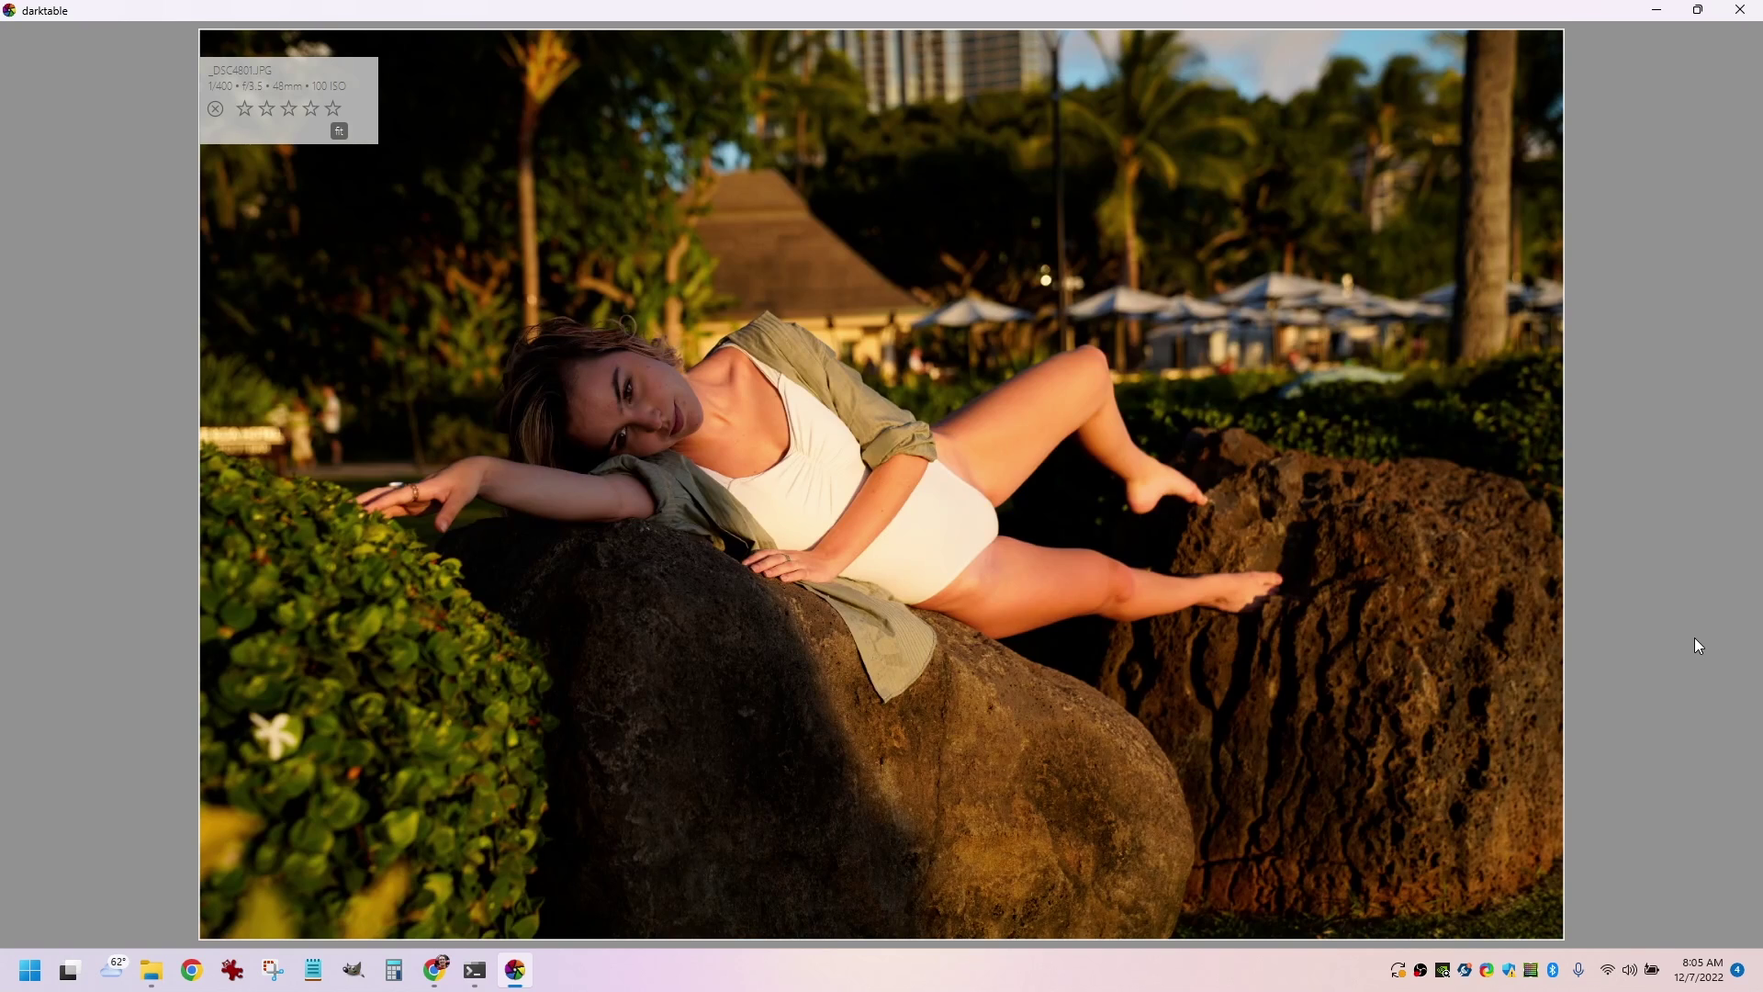
key(Right)
key(Right)
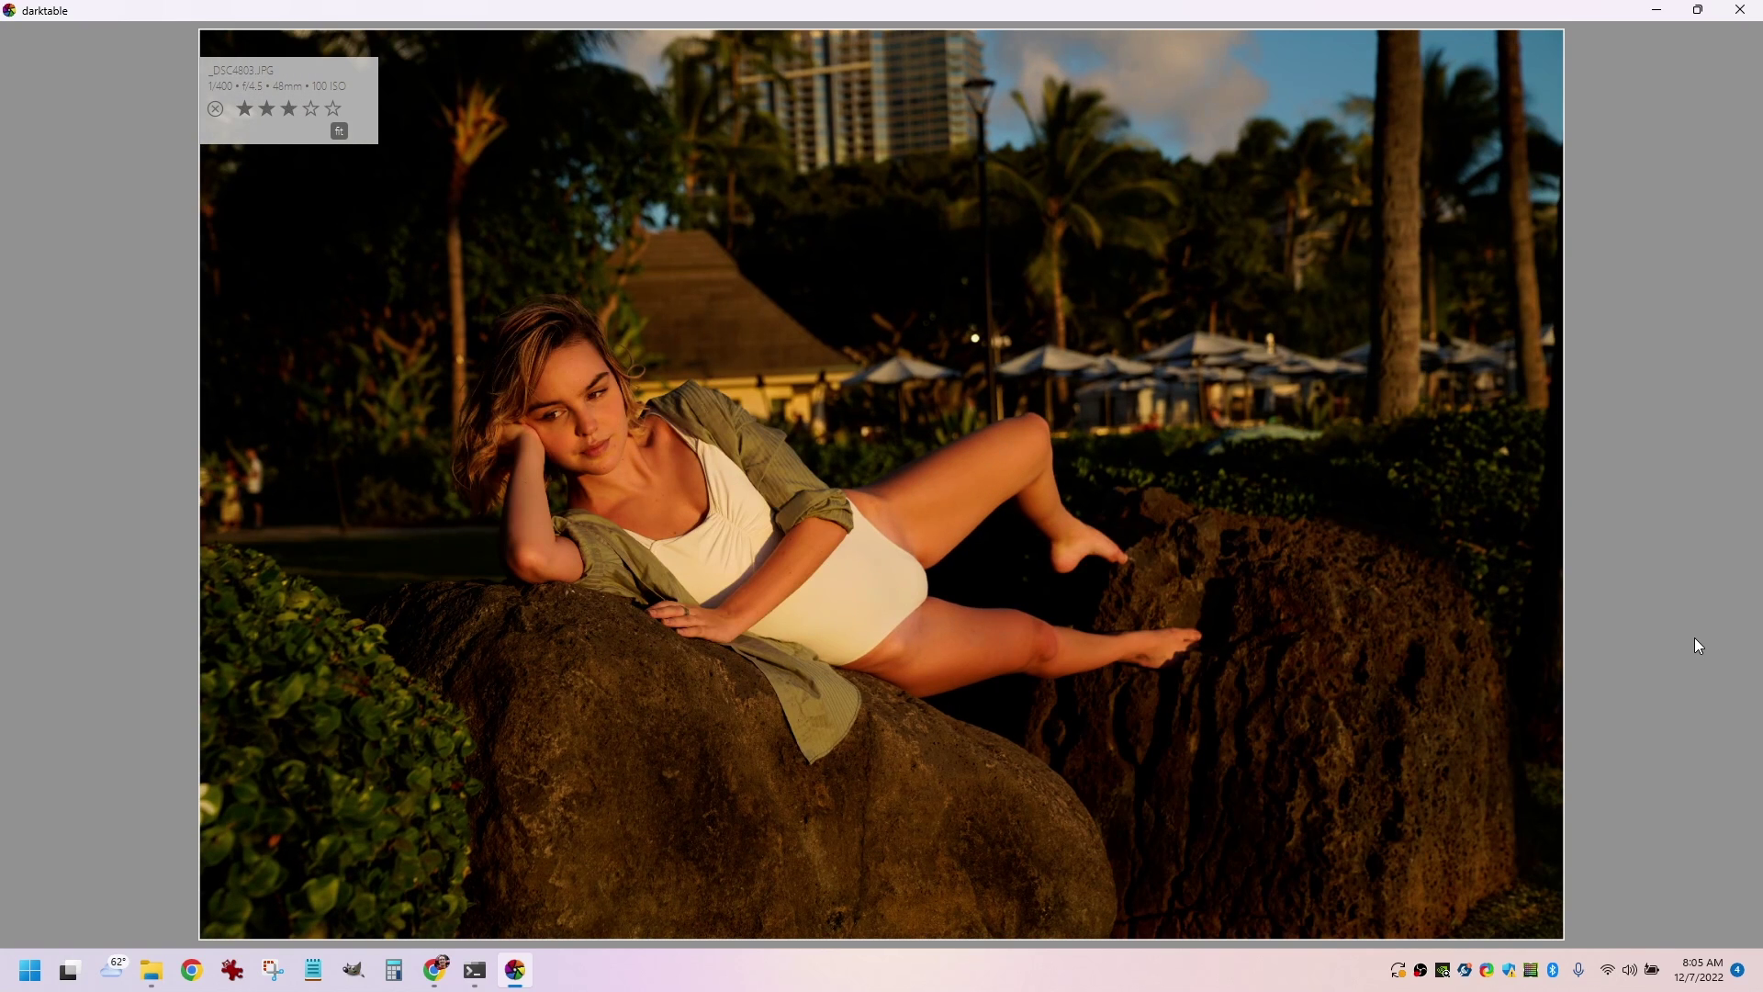
key(Right)
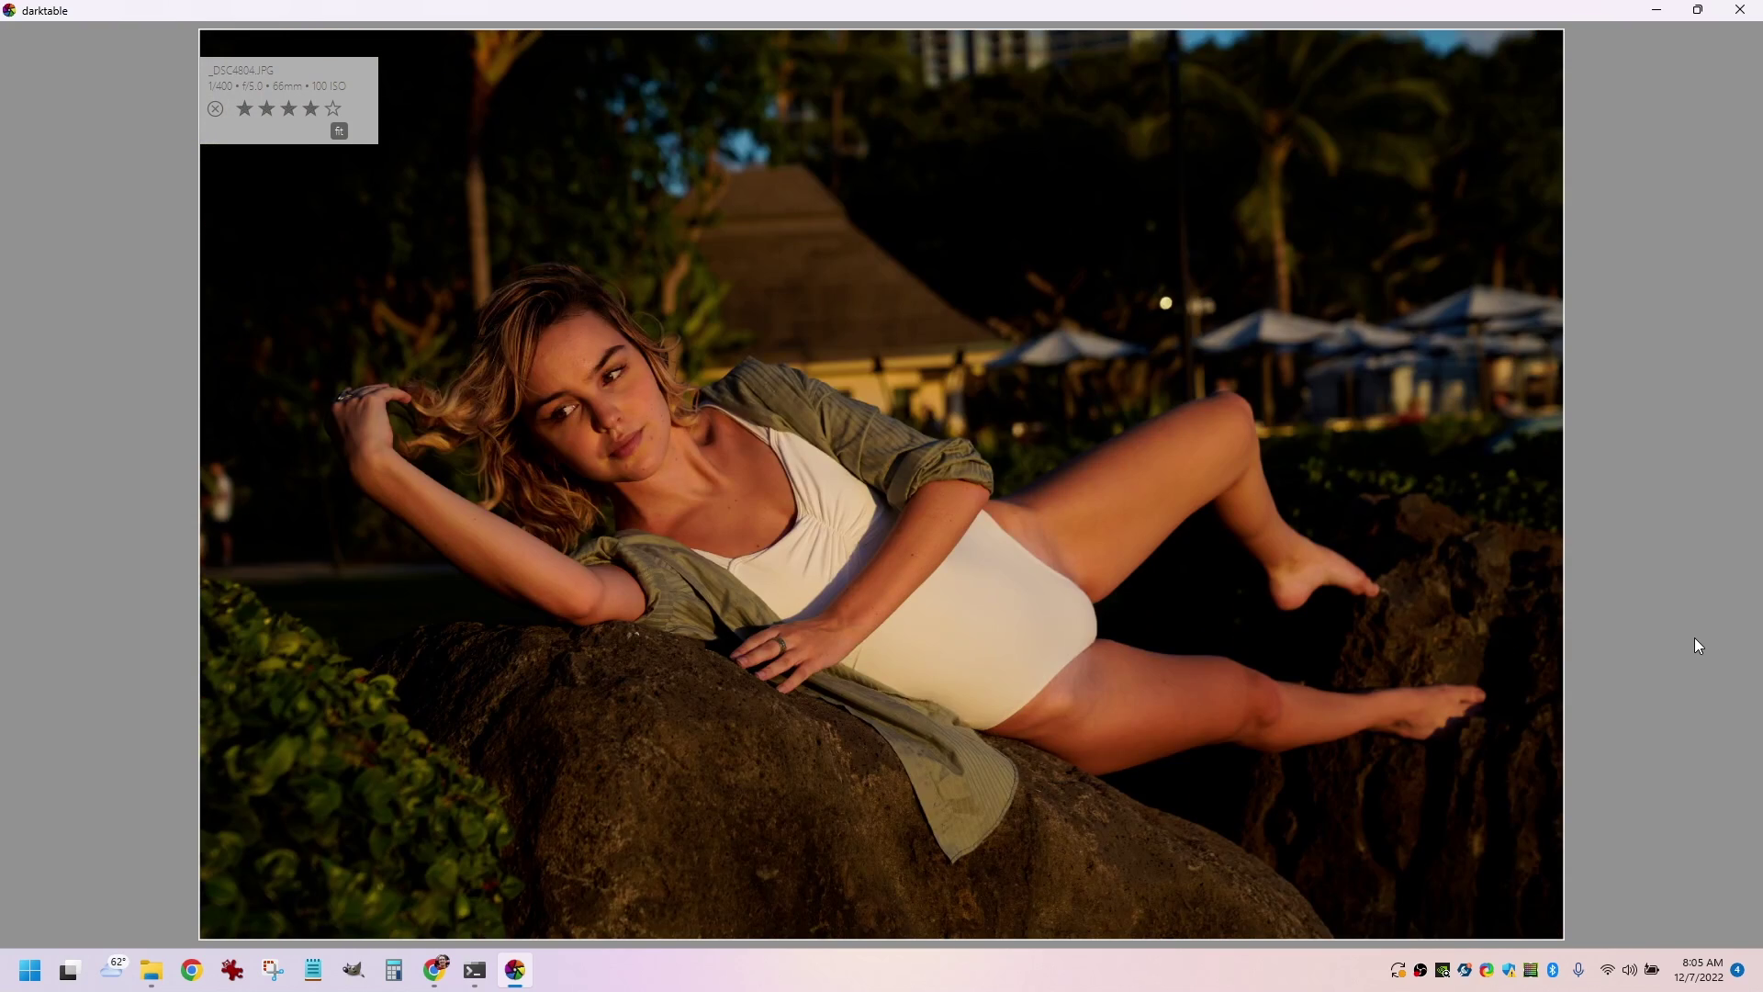
key(Right)
key(Right)
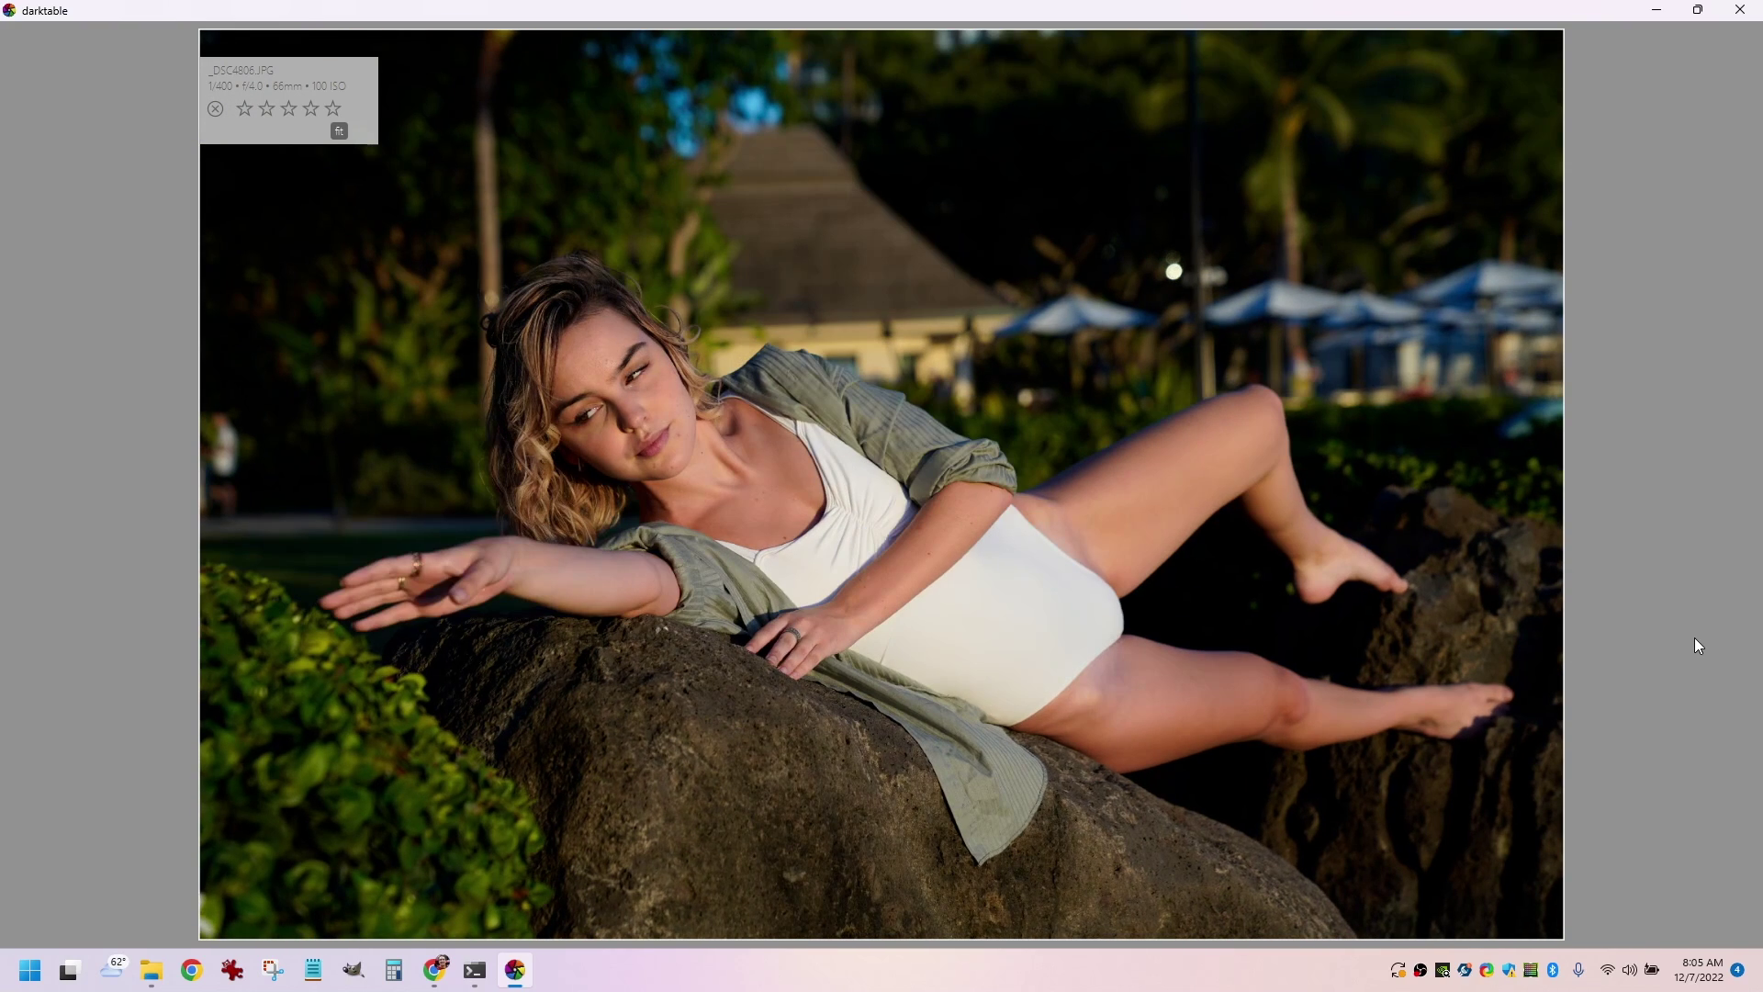
key(Right)
key(Right)
key(Right)
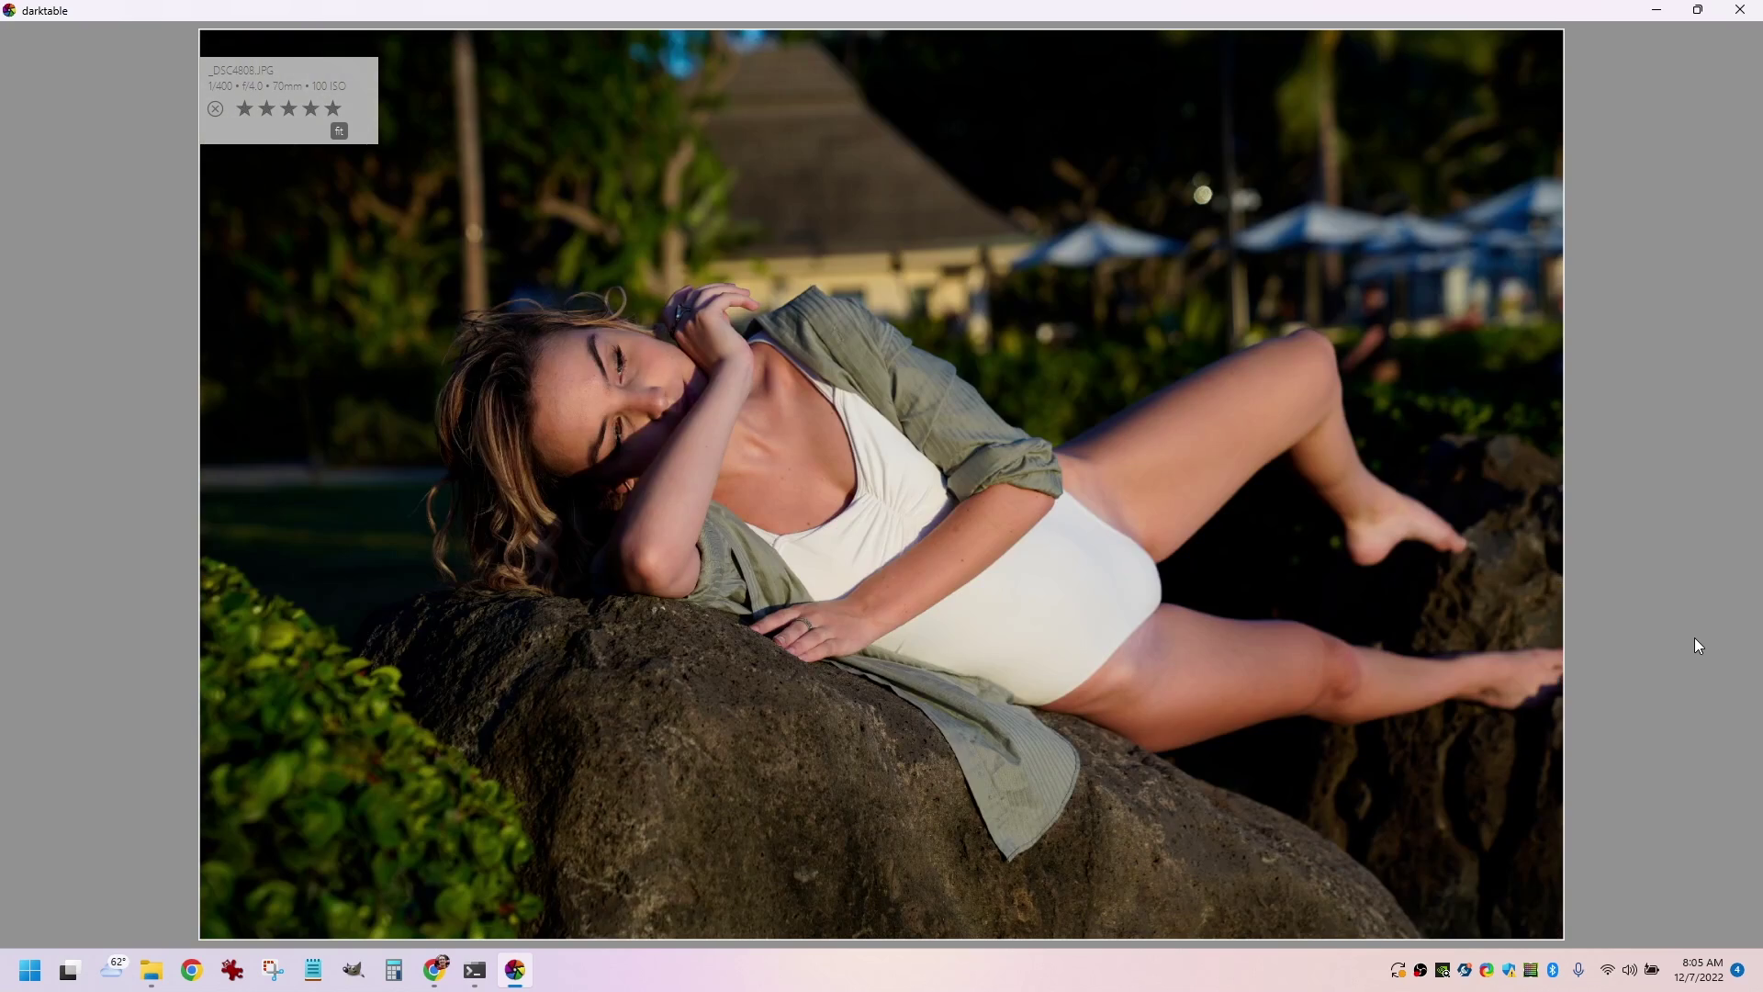
key(Right)
key(Right)
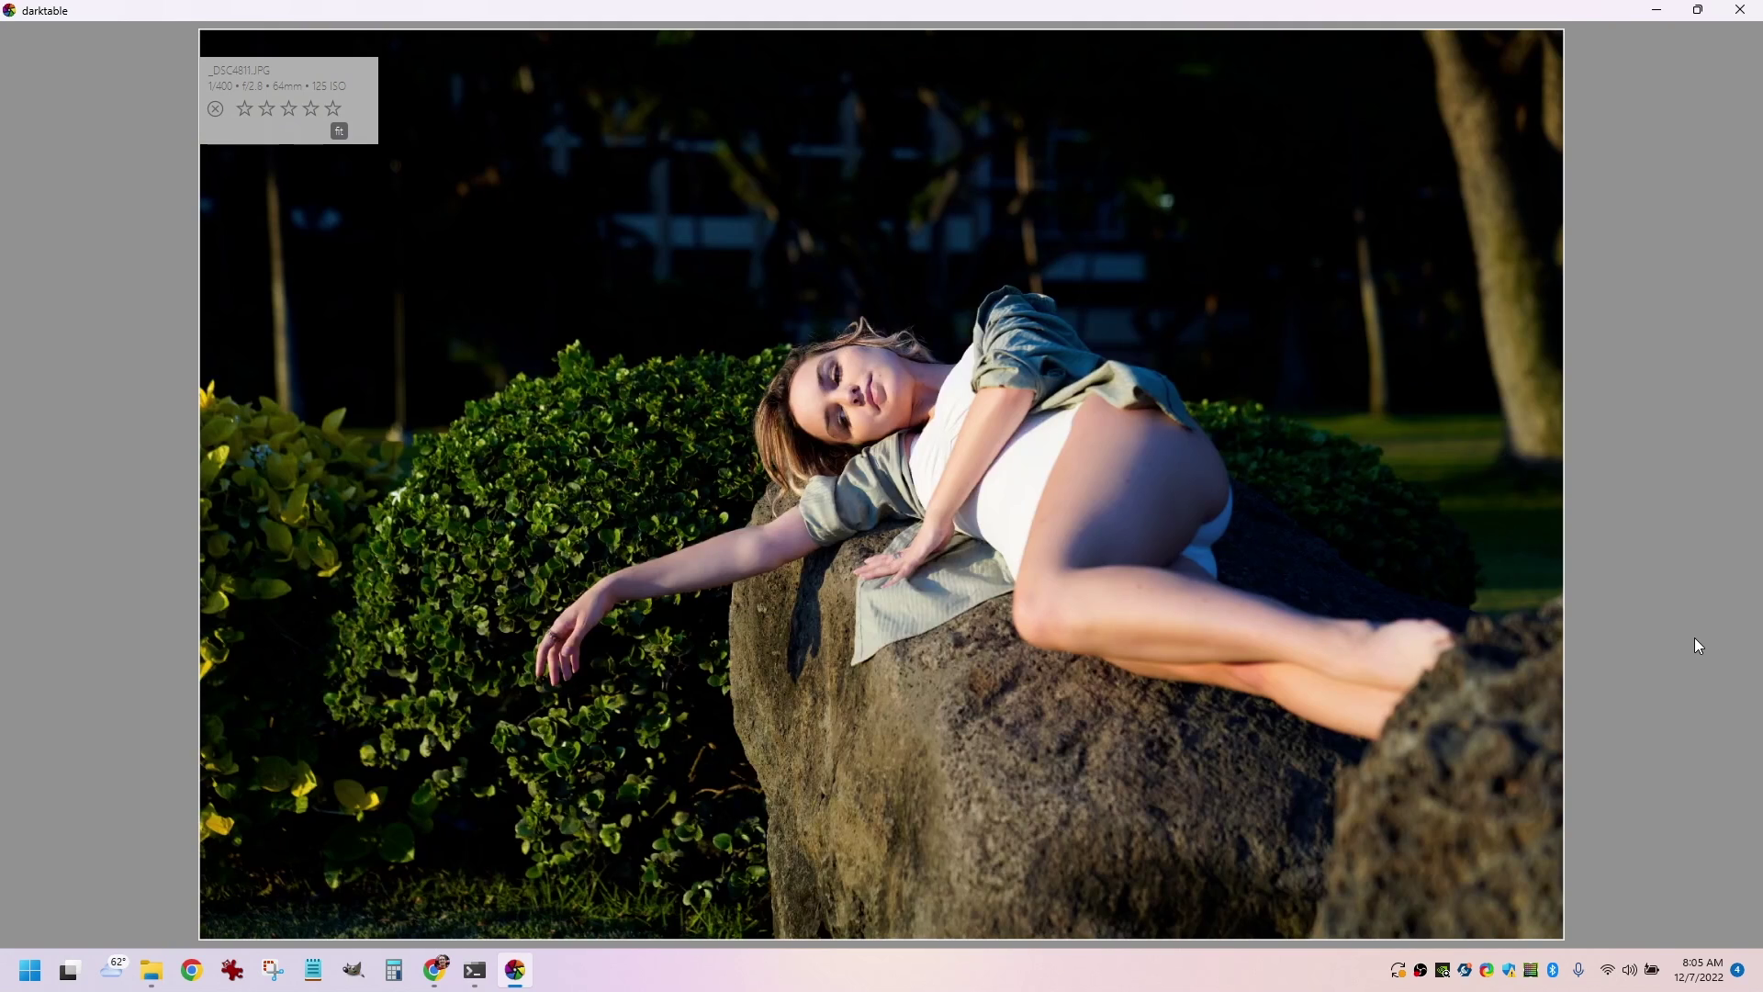
key(Right)
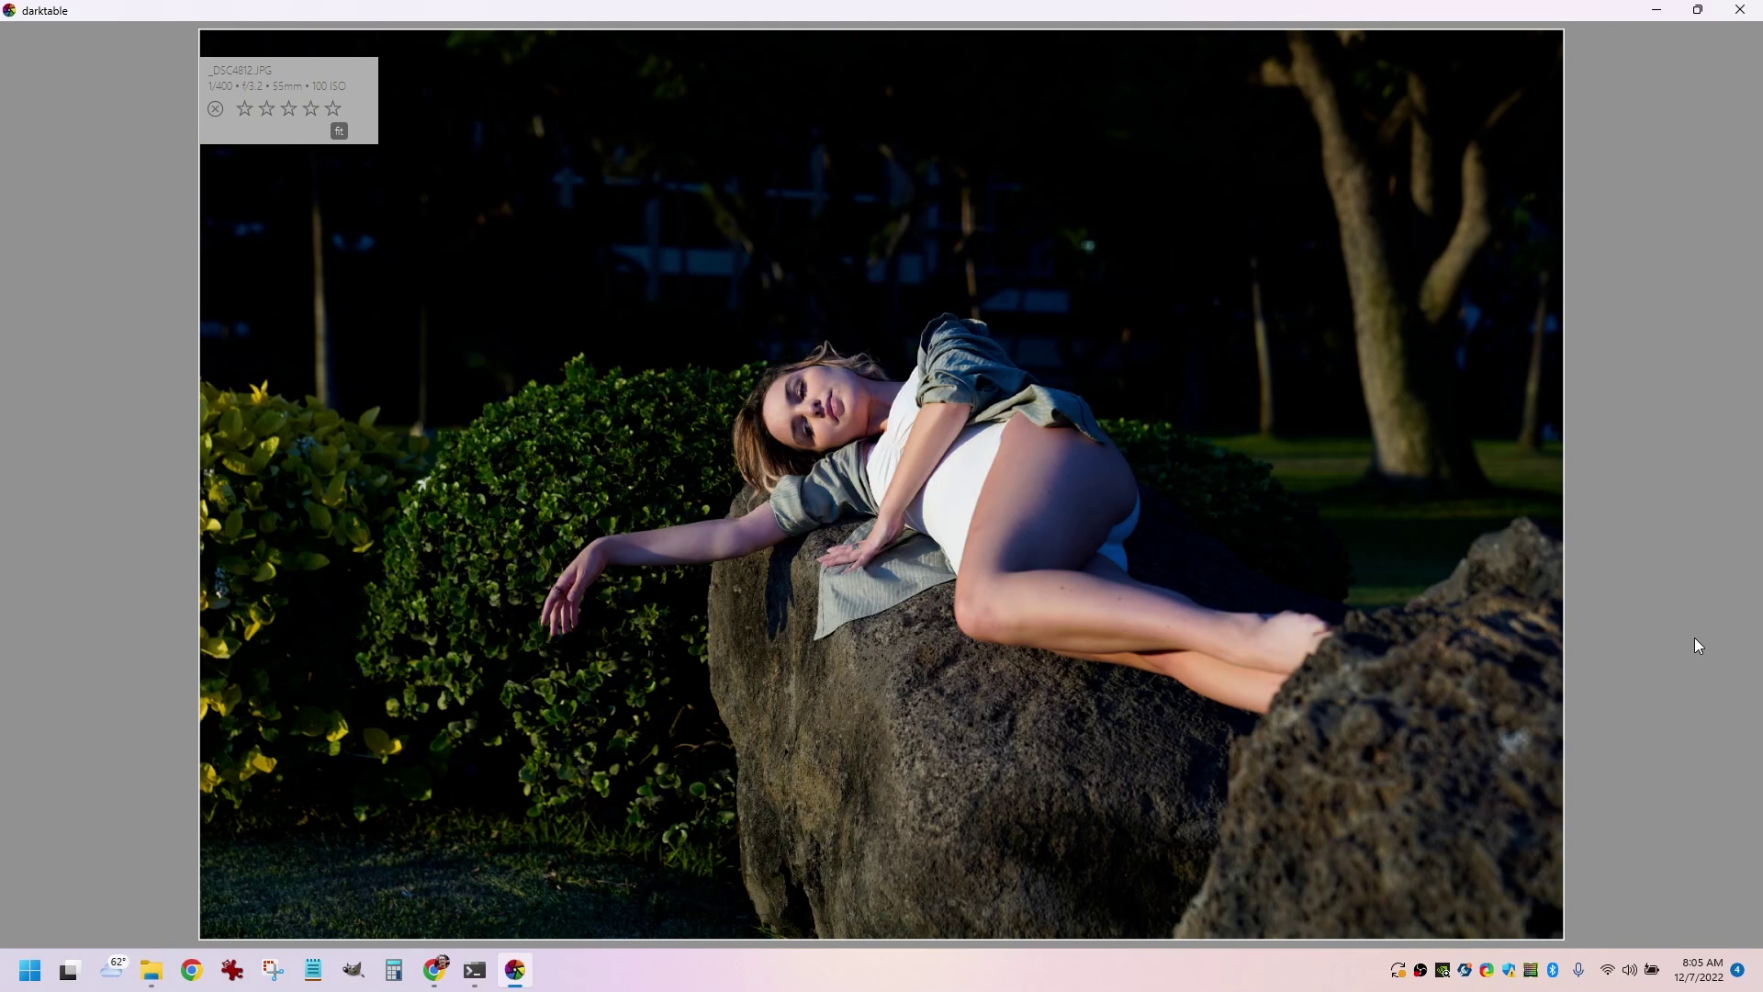
key(Escape)
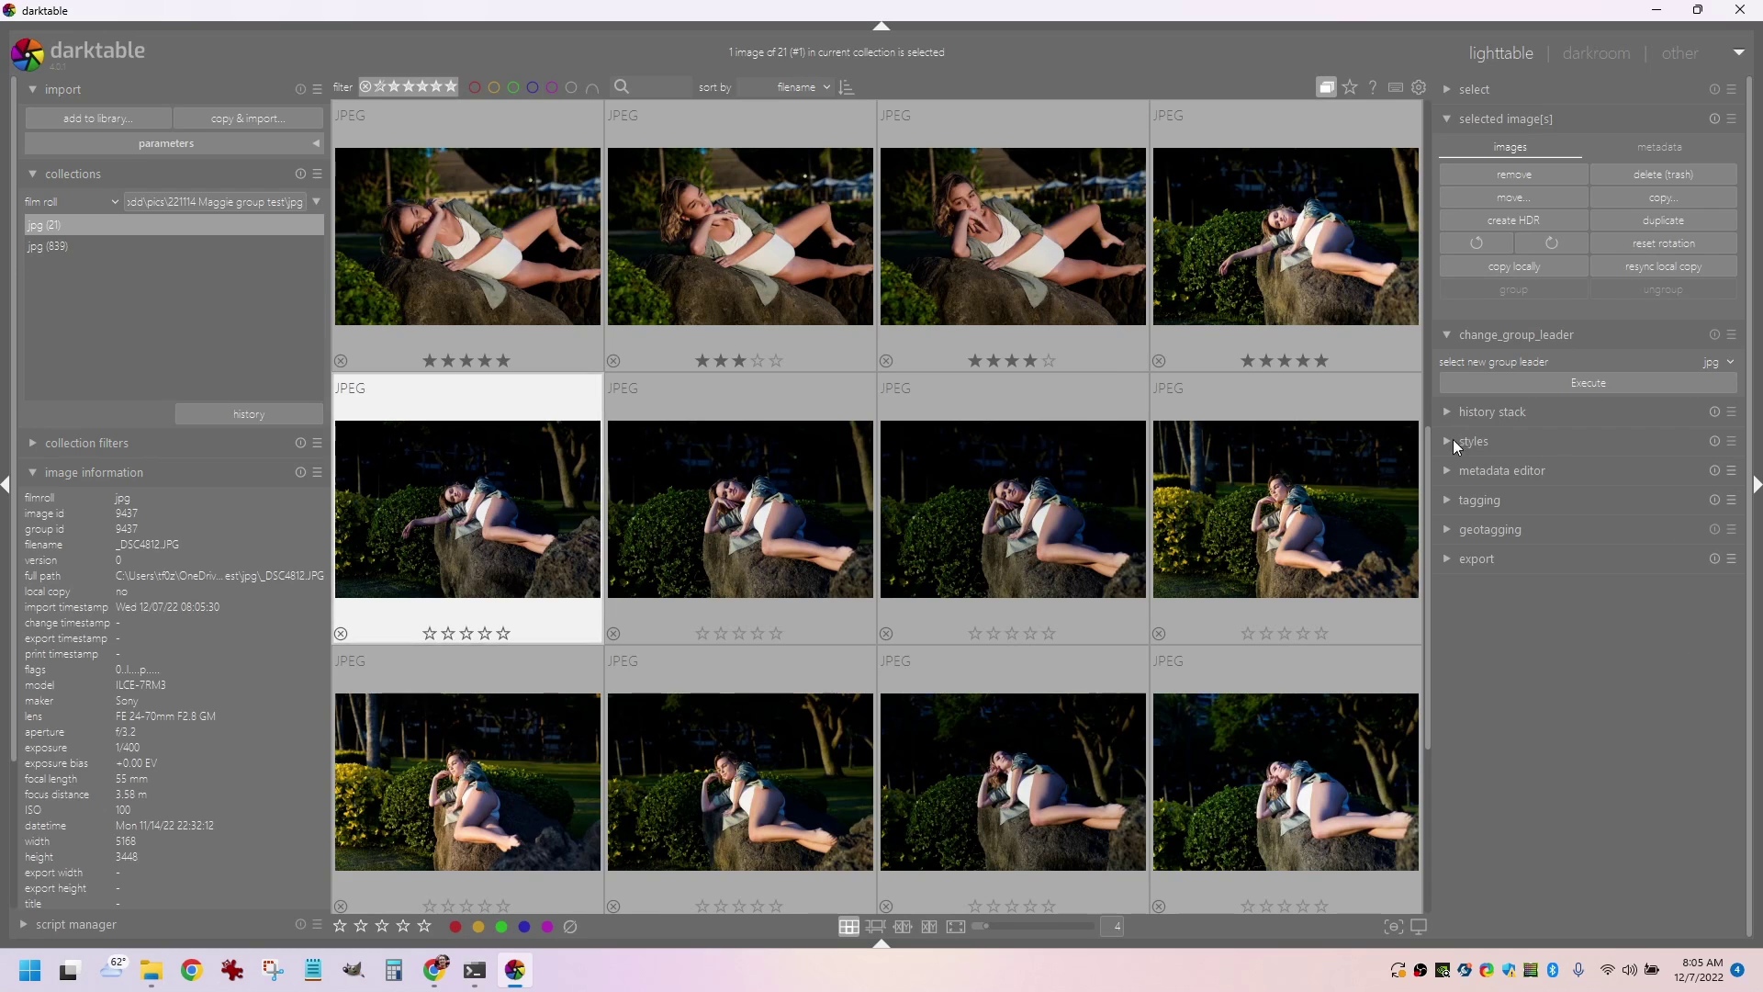
Step: Sort the lighttable by rating in descending order, highest stars first
scroll(1069, 642, up, 2)
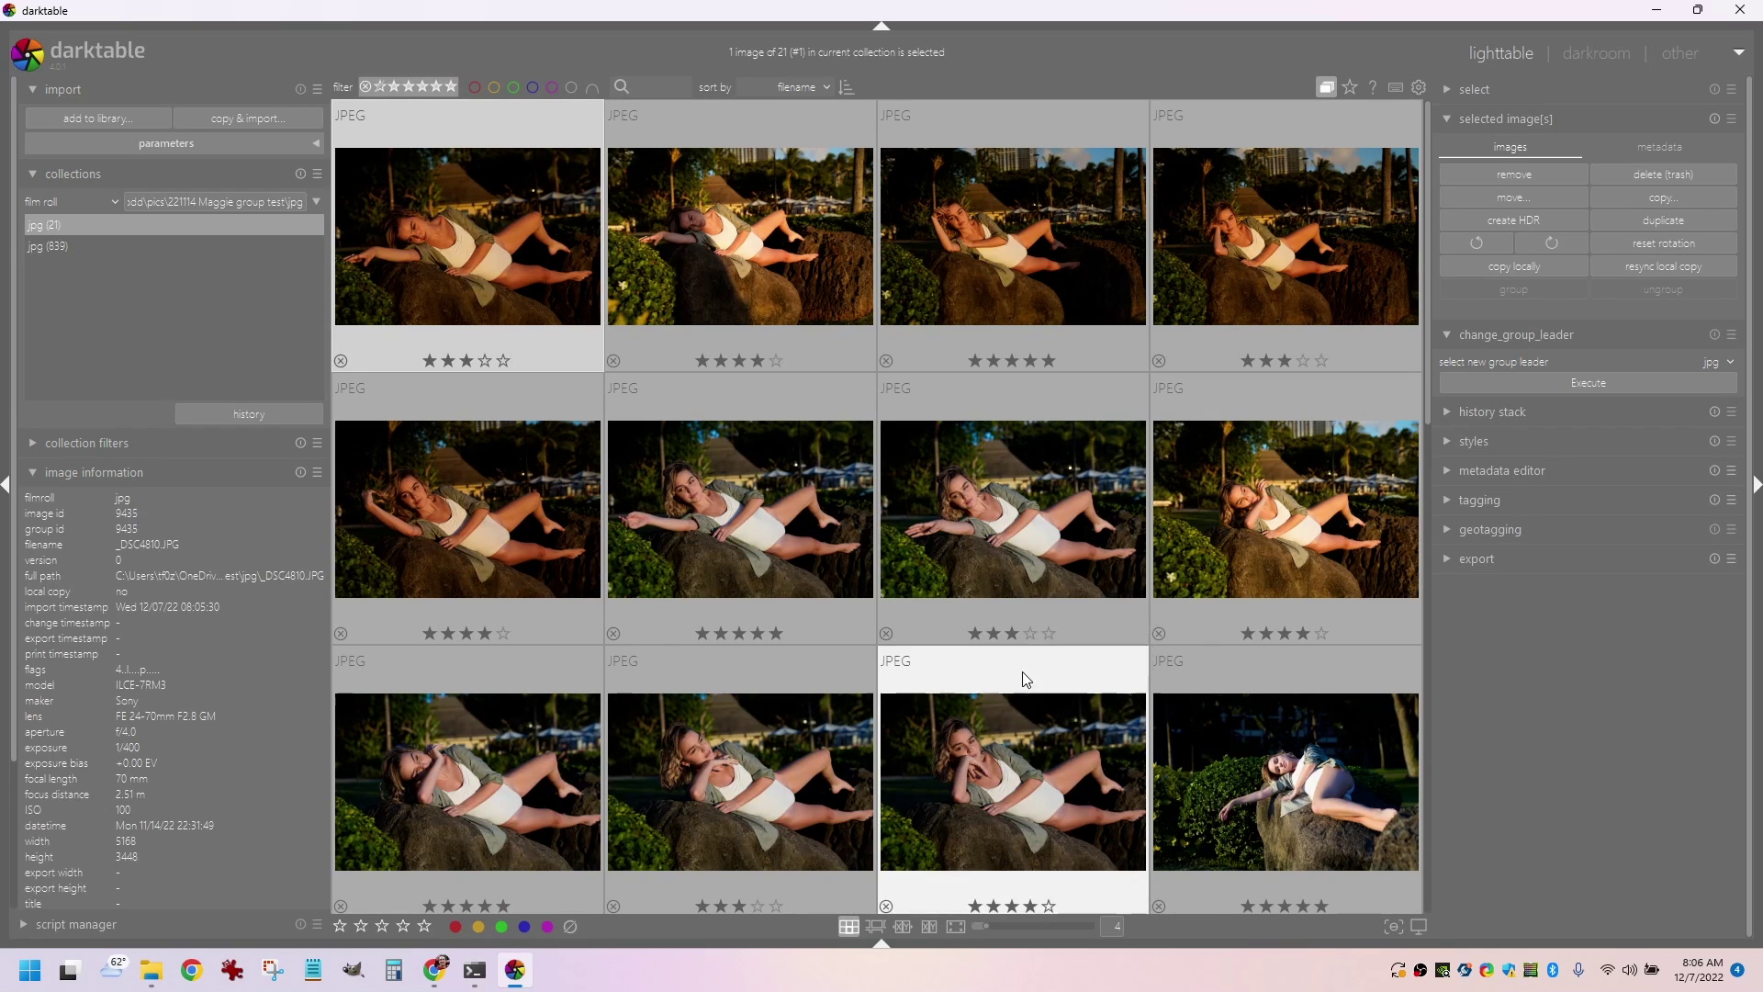
scroll(895, 642, down, 2)
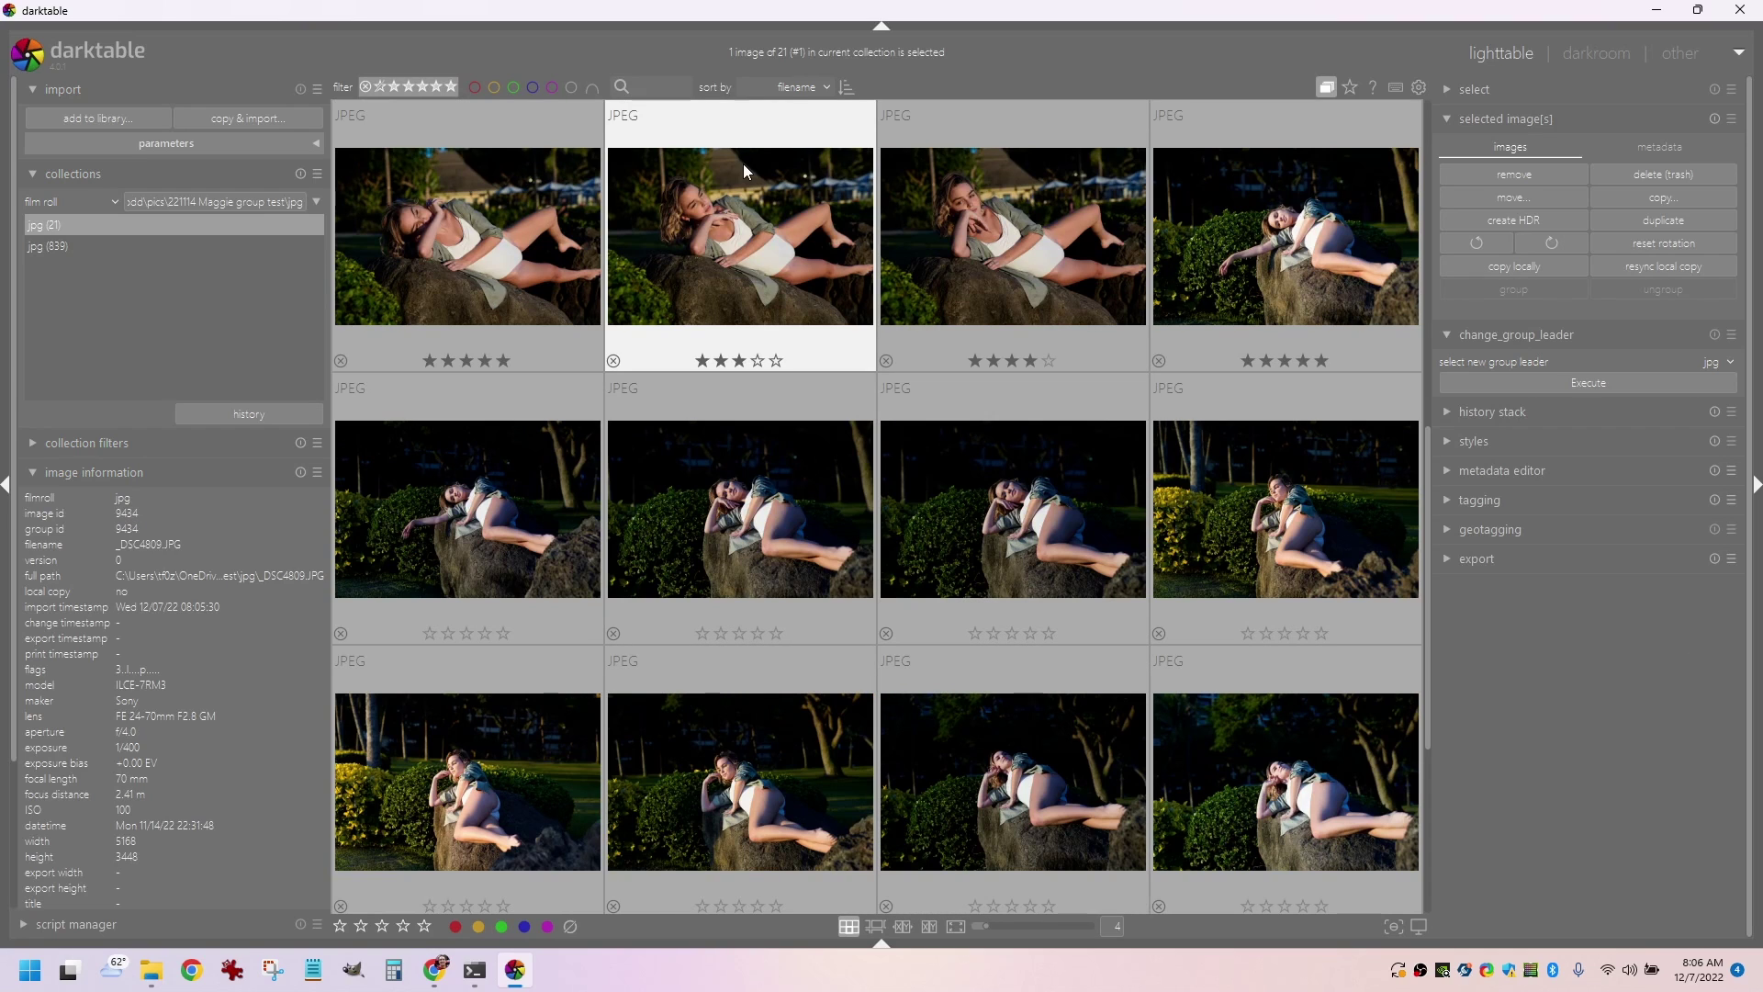
click(797, 86)
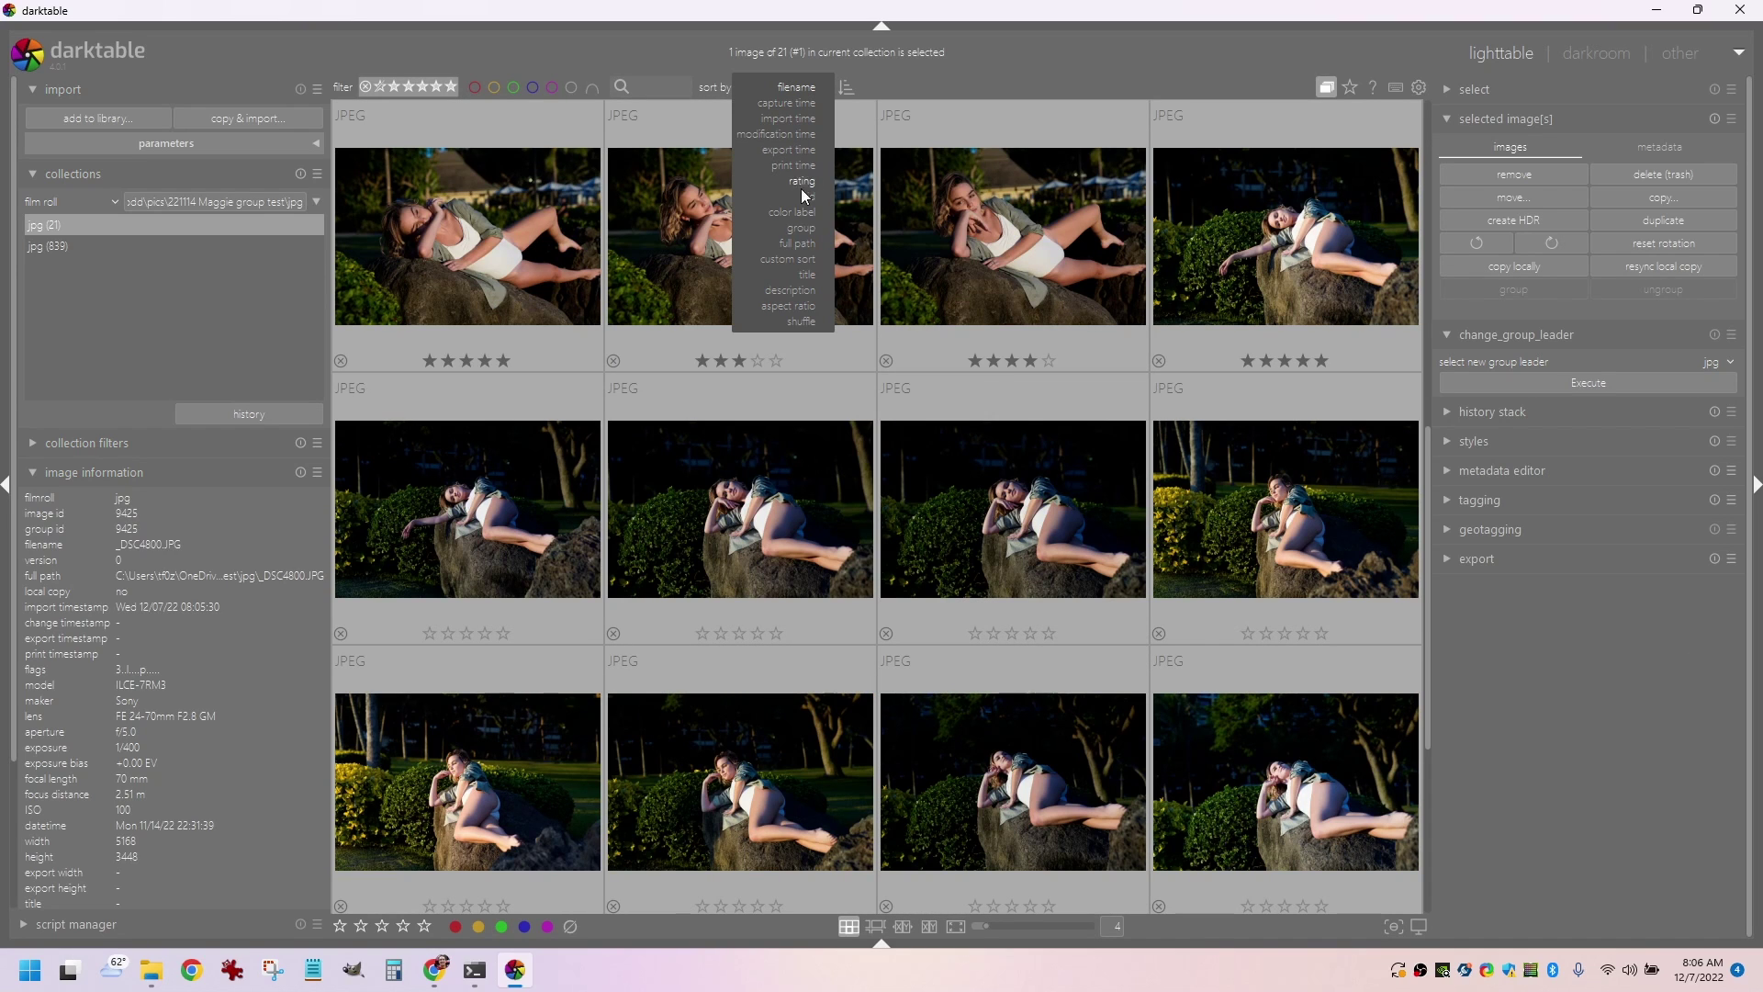
click(801, 181)
click(847, 87)
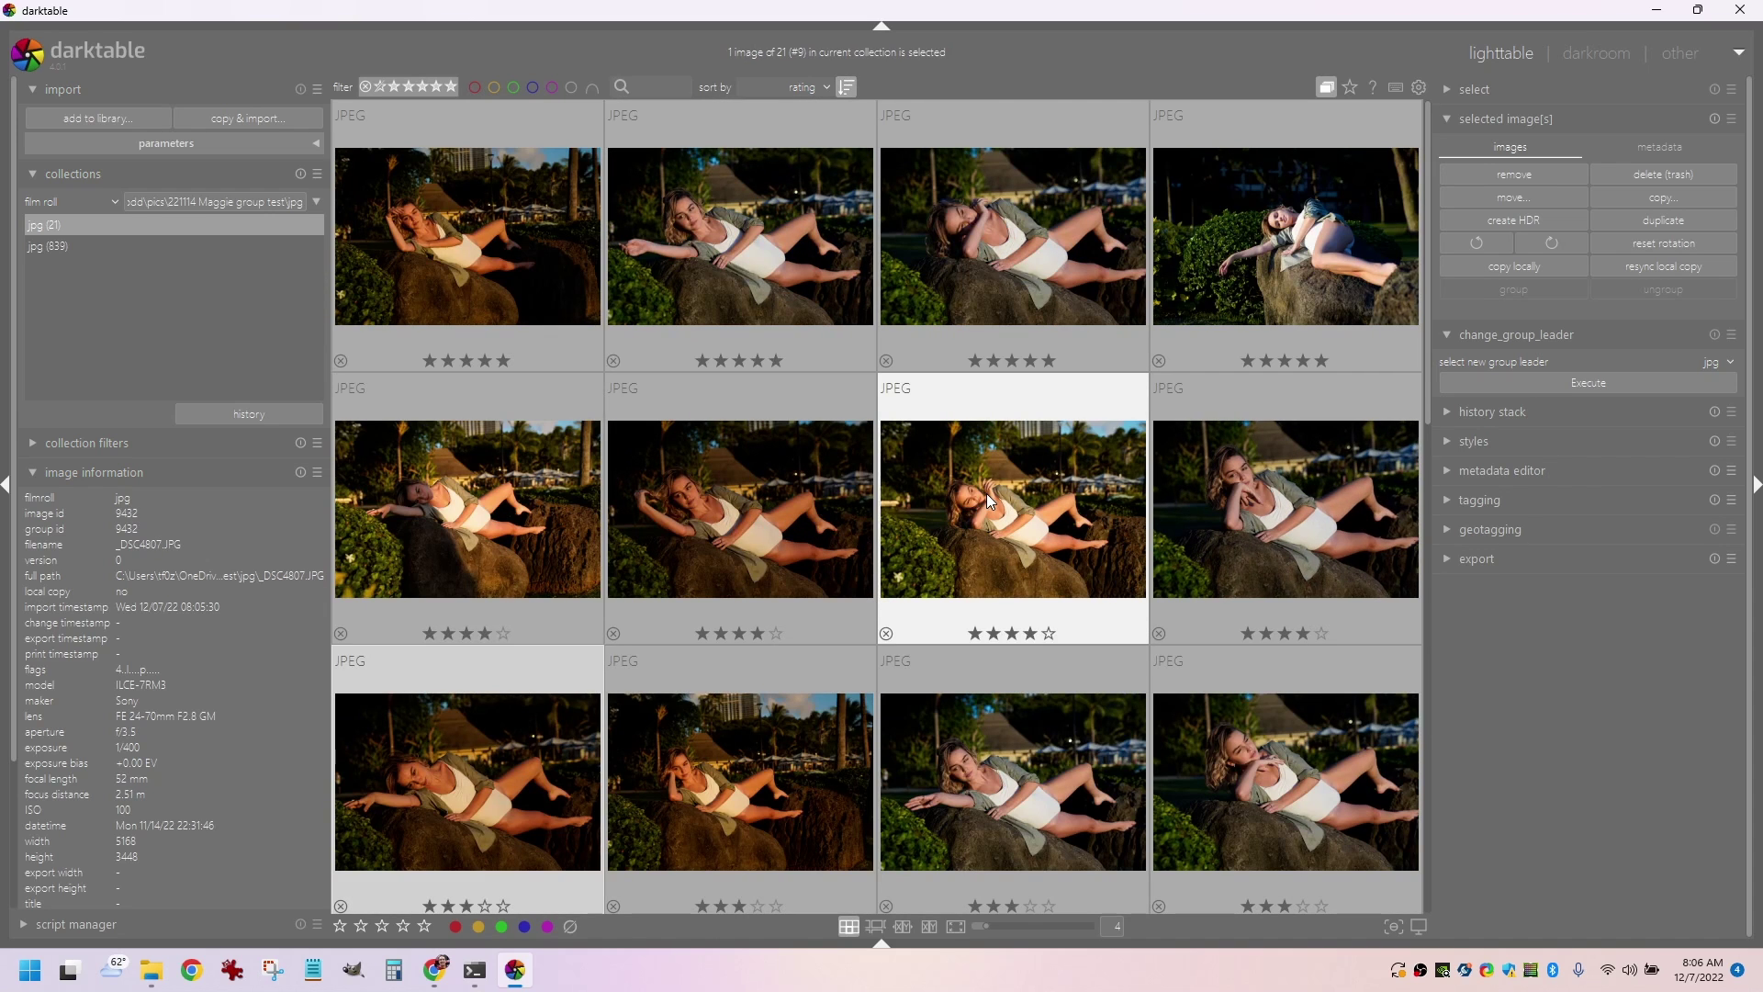
scroll(851, 684, down, 1)
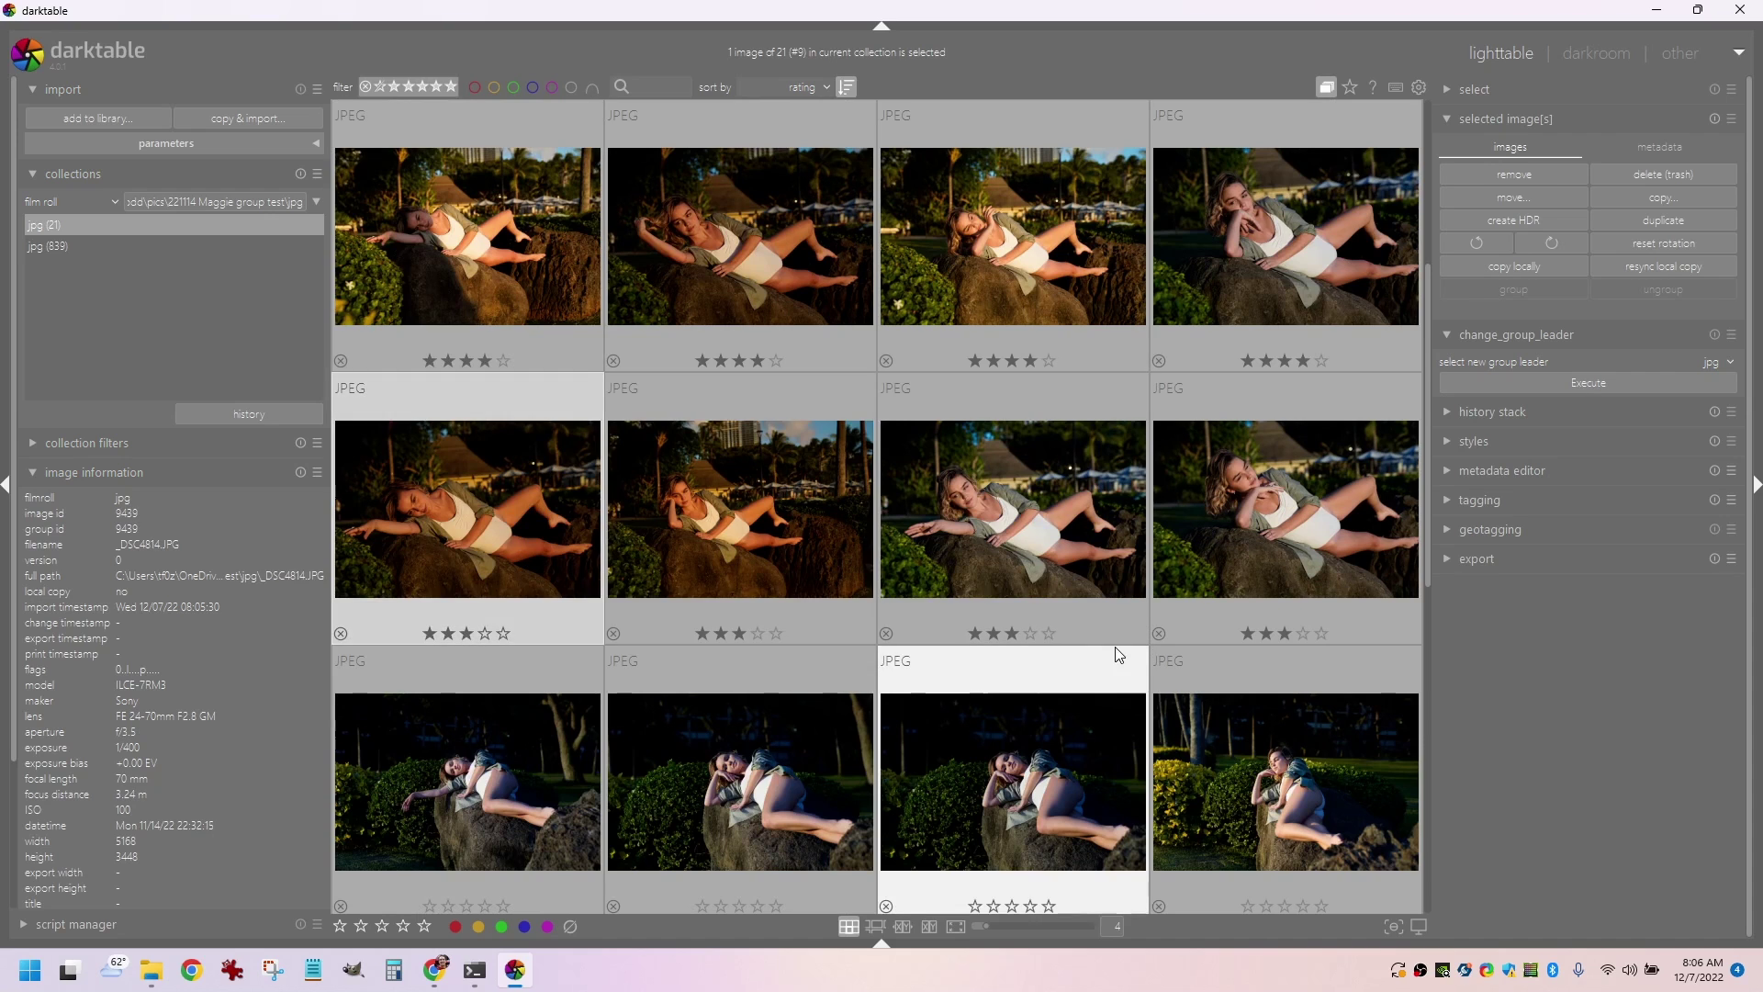
scroll(1119, 654, up, 1)
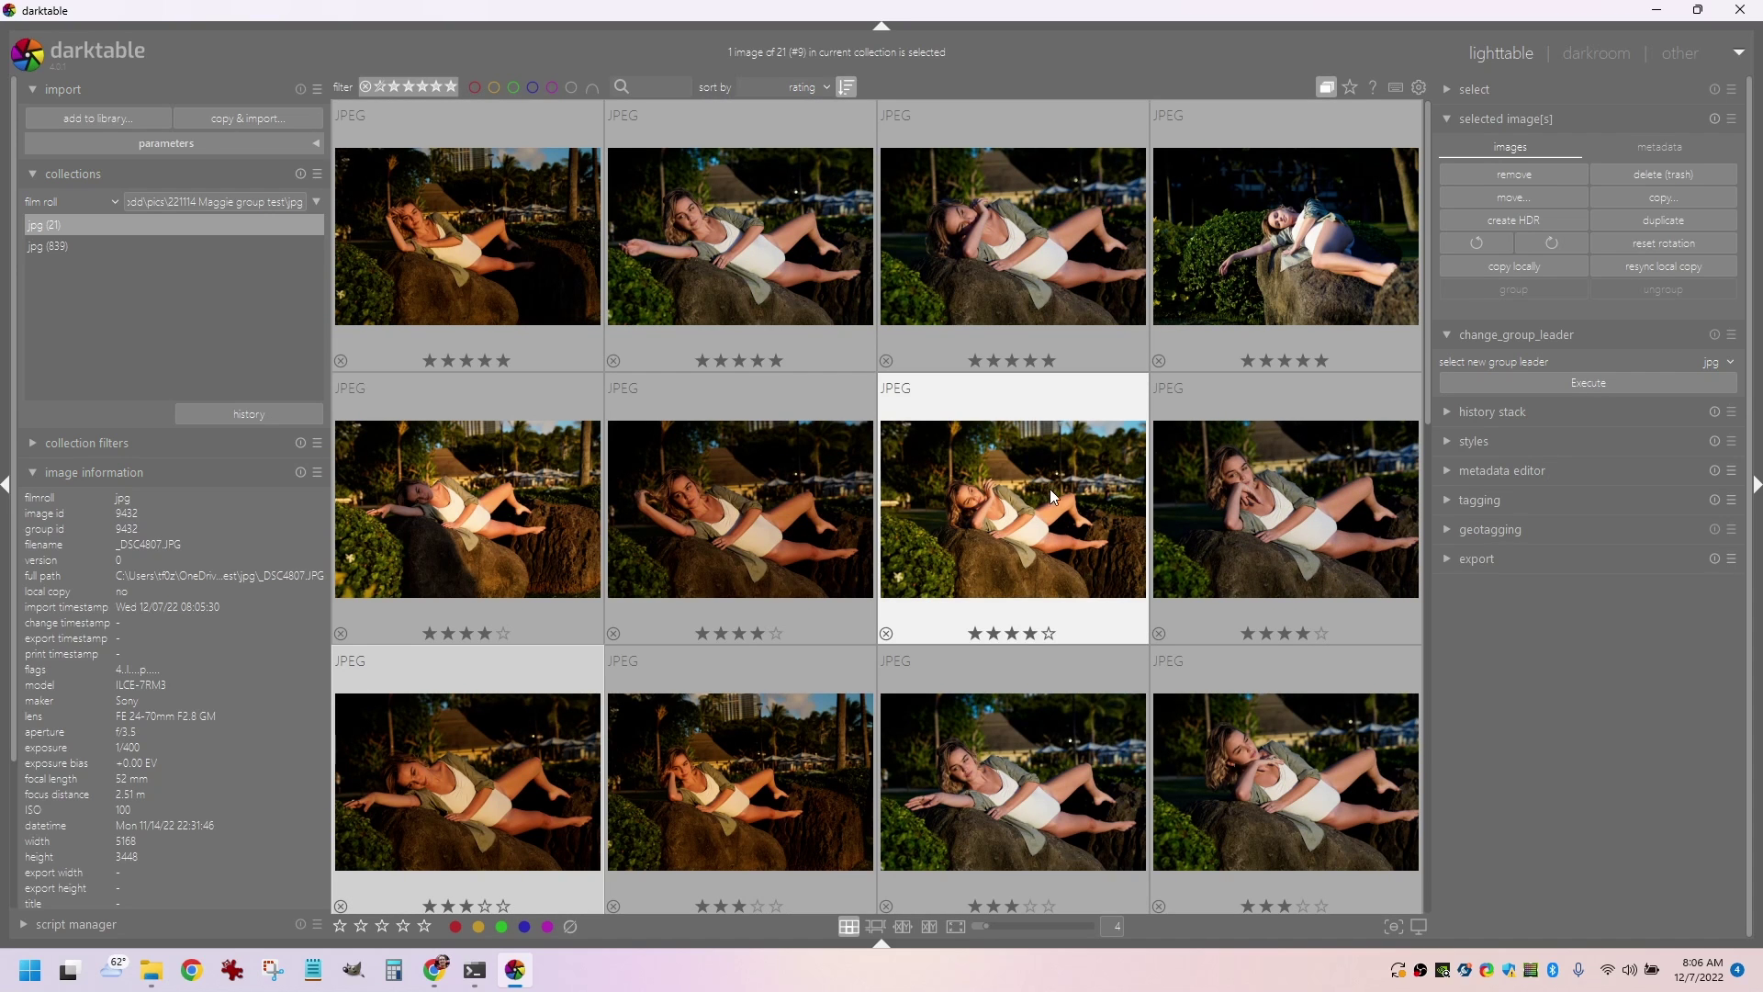
Step: Select all 21 images and remove them from the library, keeping files on disk
key(ctrl+a)
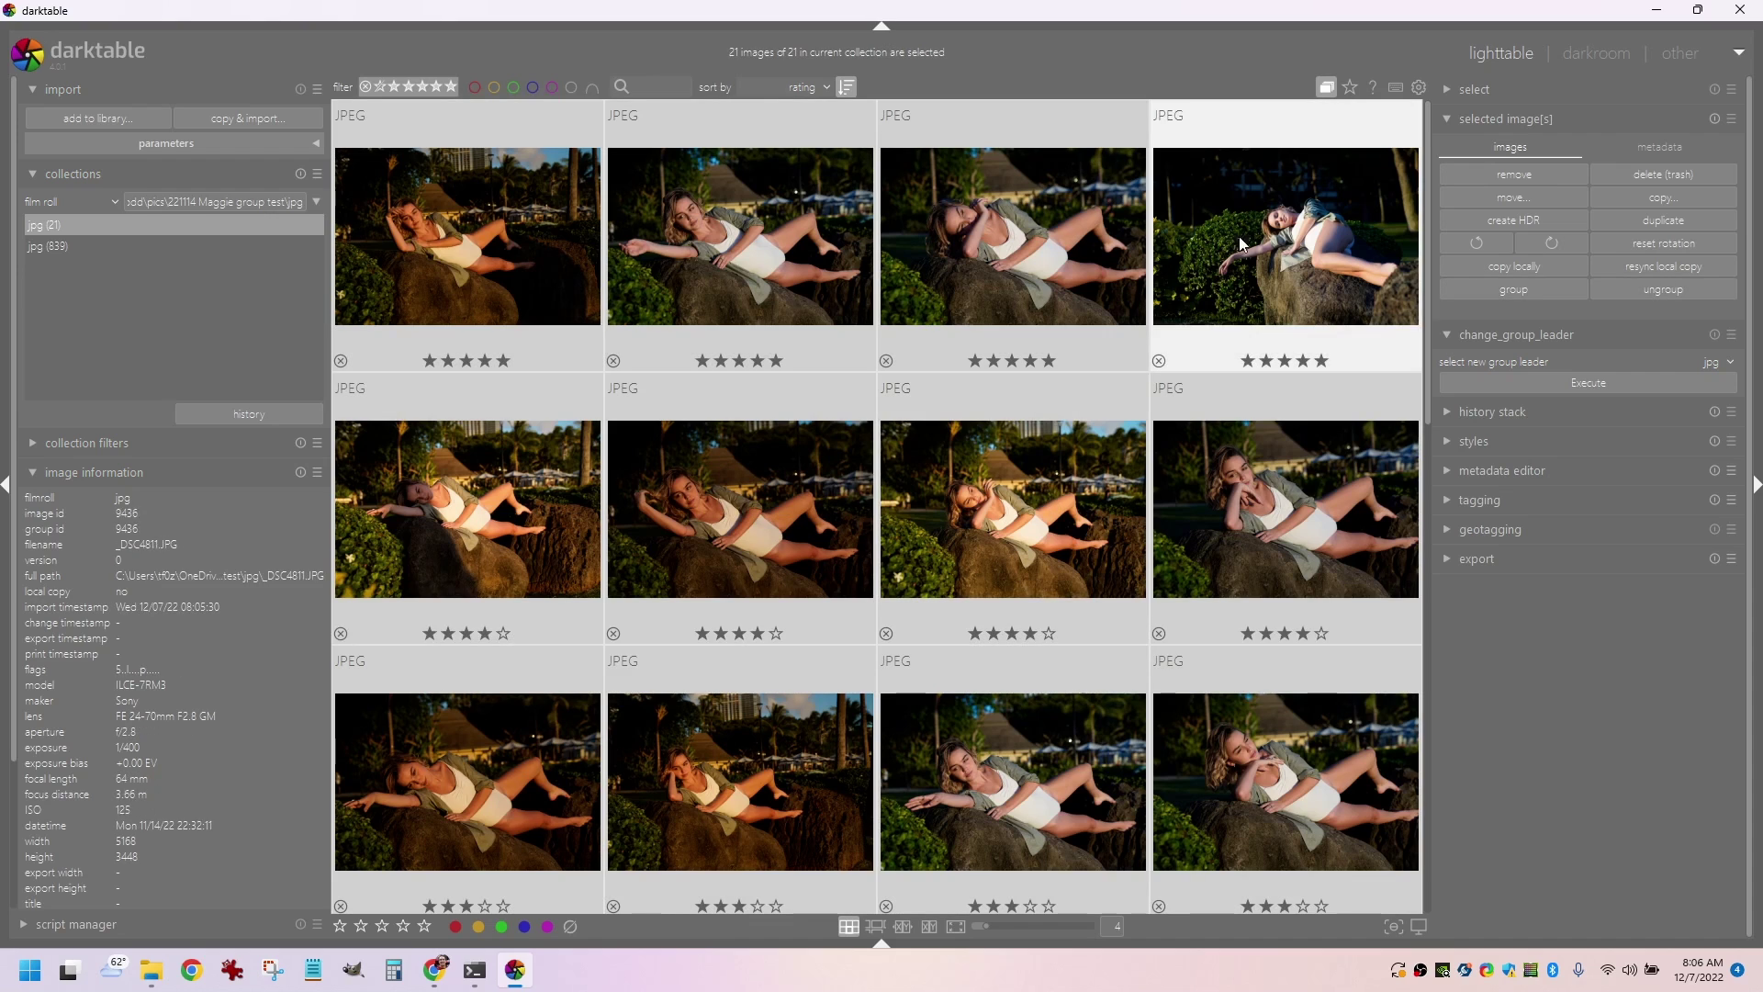
click(1514, 176)
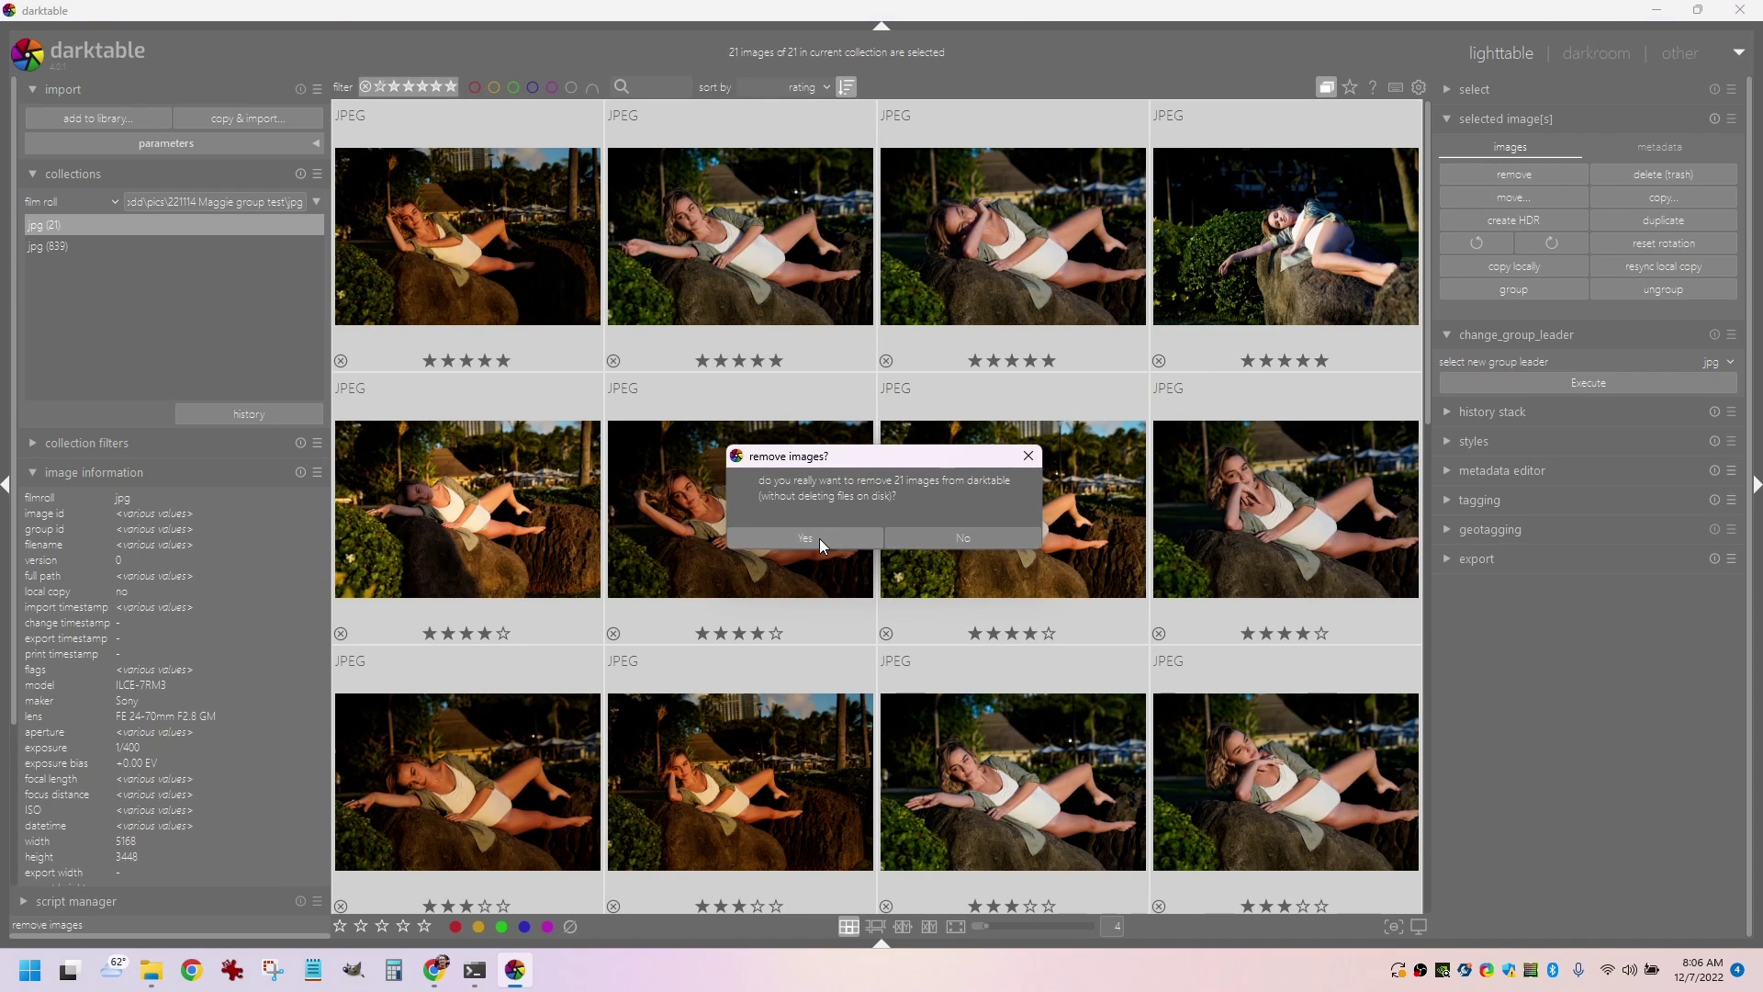
click(819, 538)
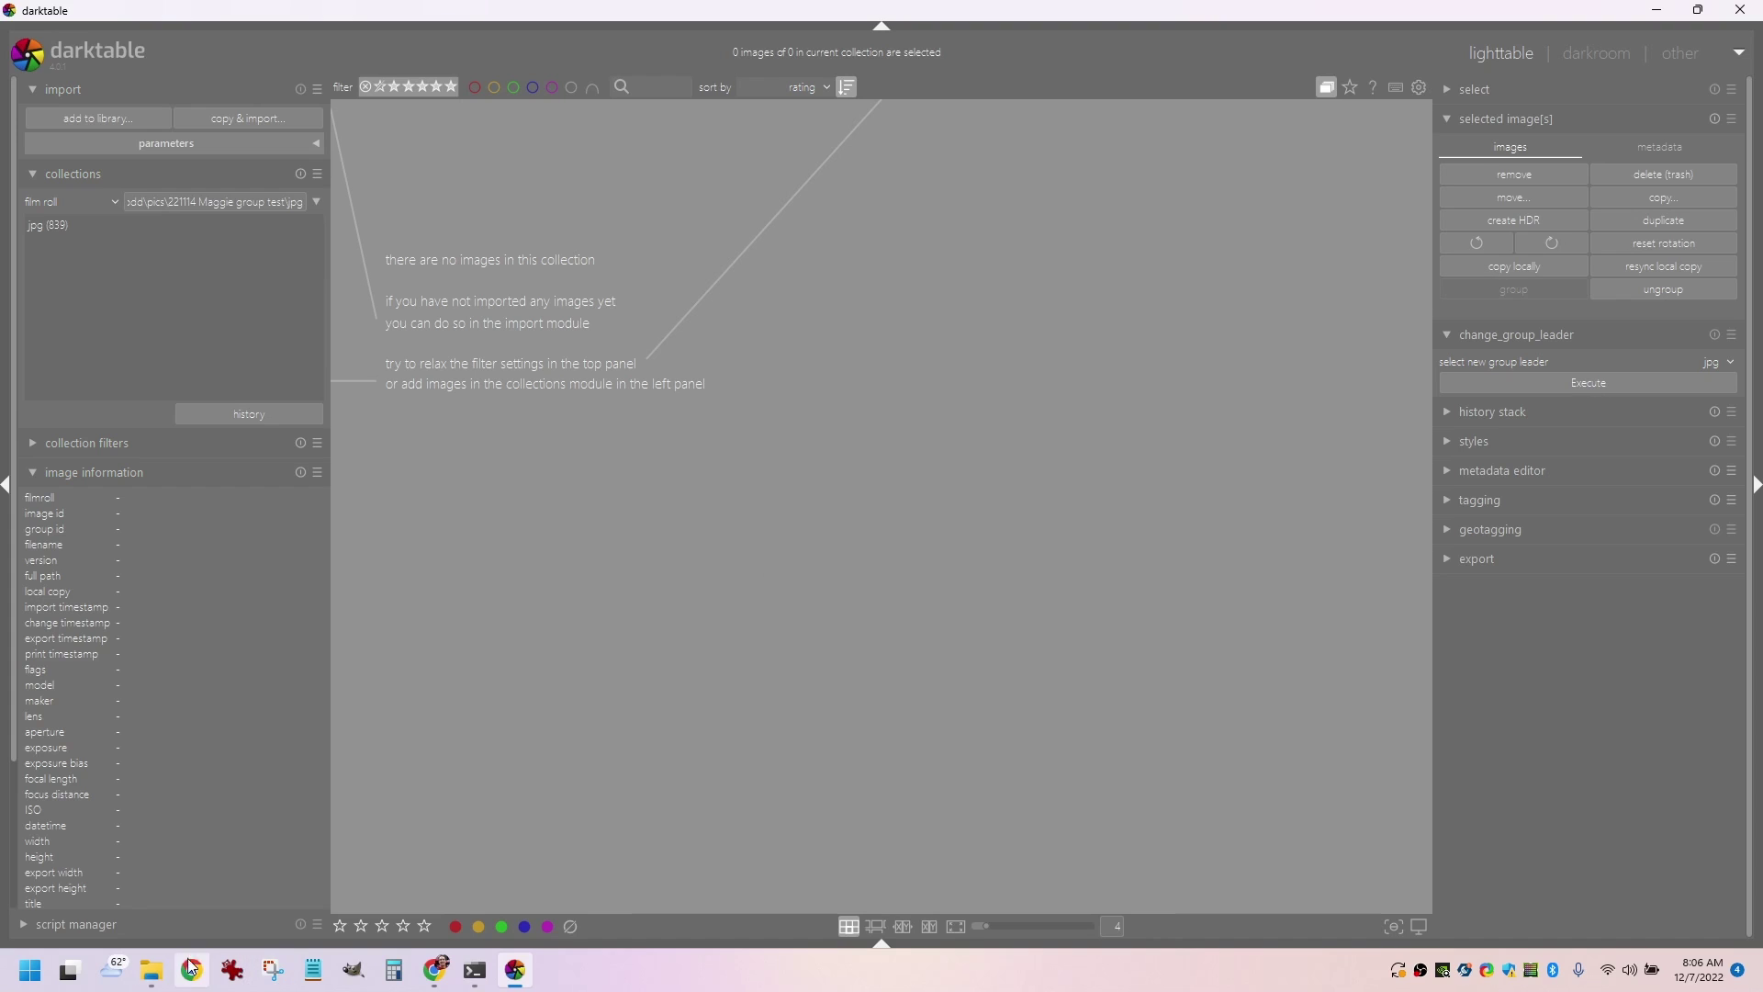
Step: Open the jpg subfolder in File Explorer and switch to the Details view
click(150, 974)
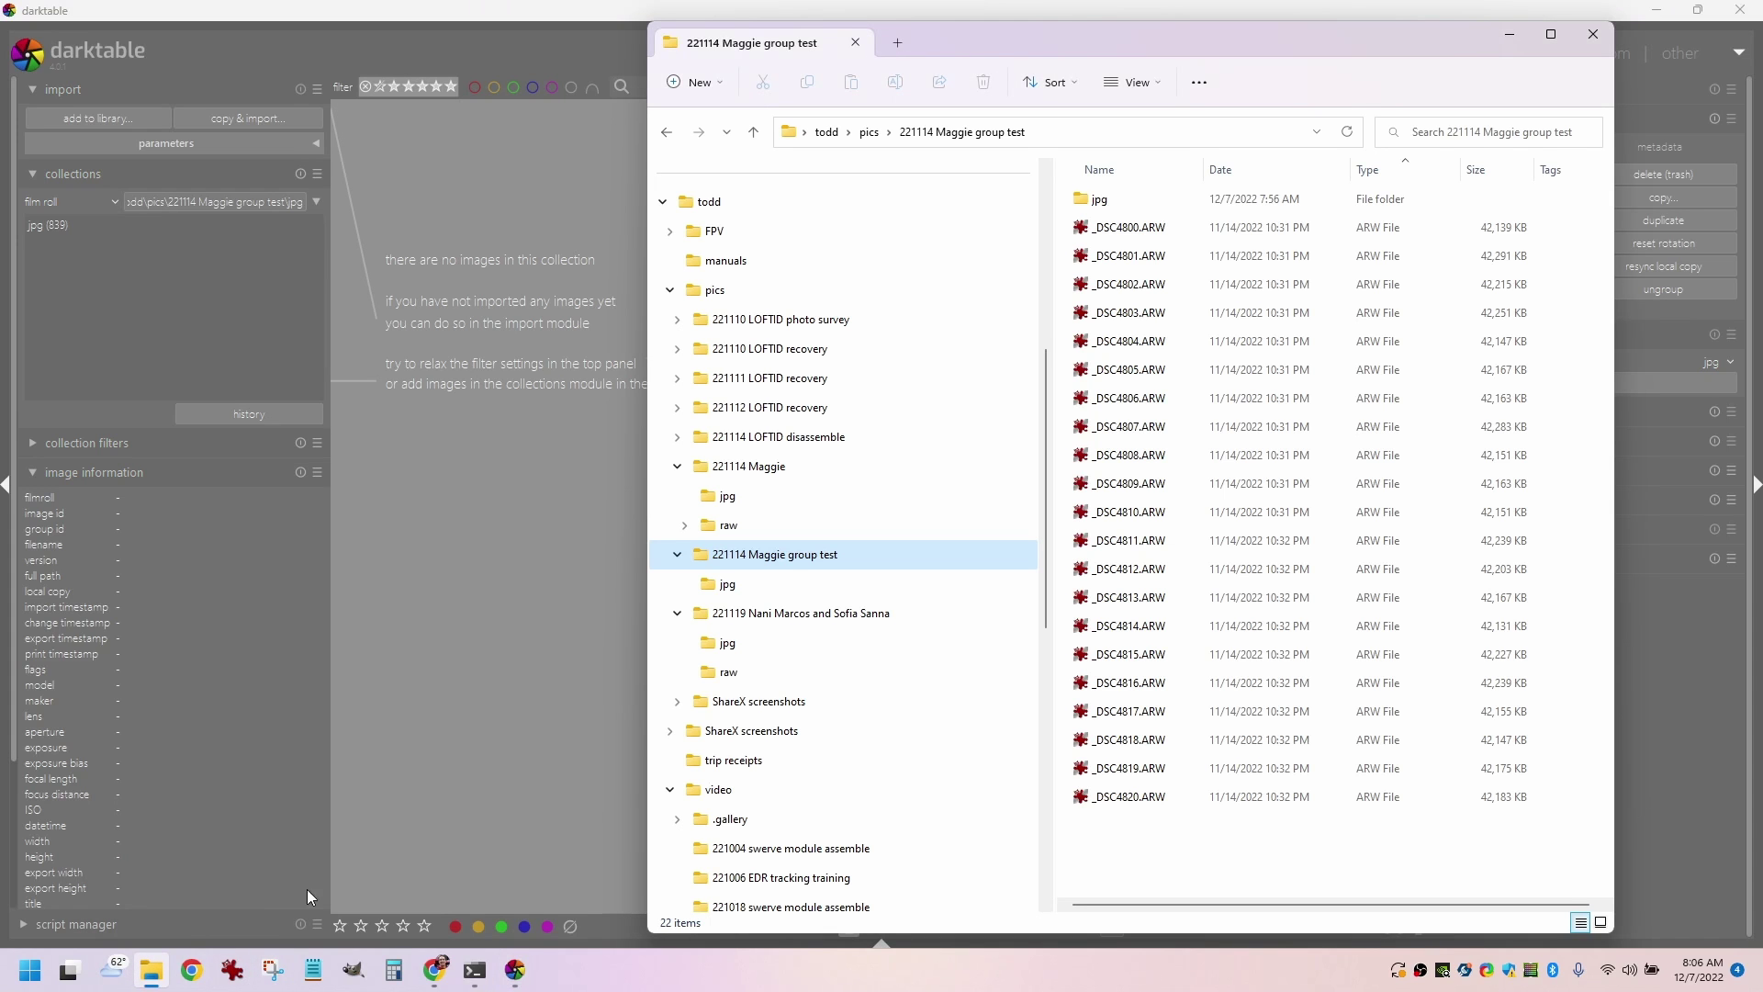
click(727, 586)
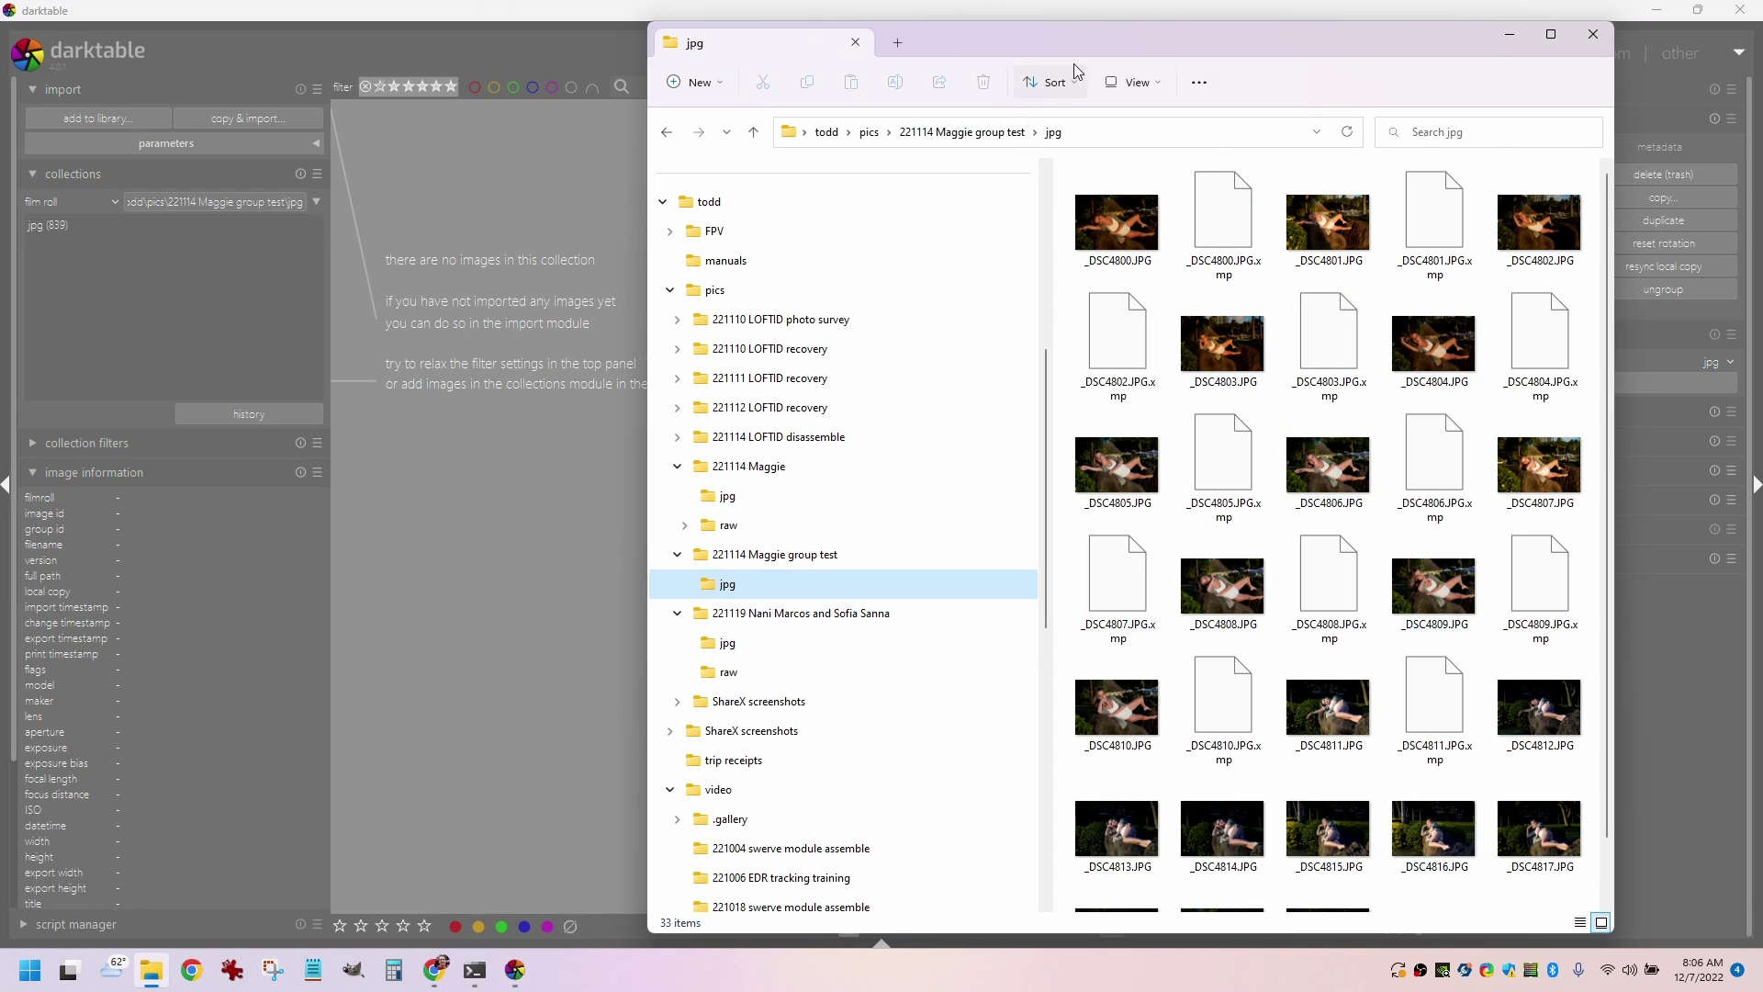
click(1137, 85)
click(1138, 275)
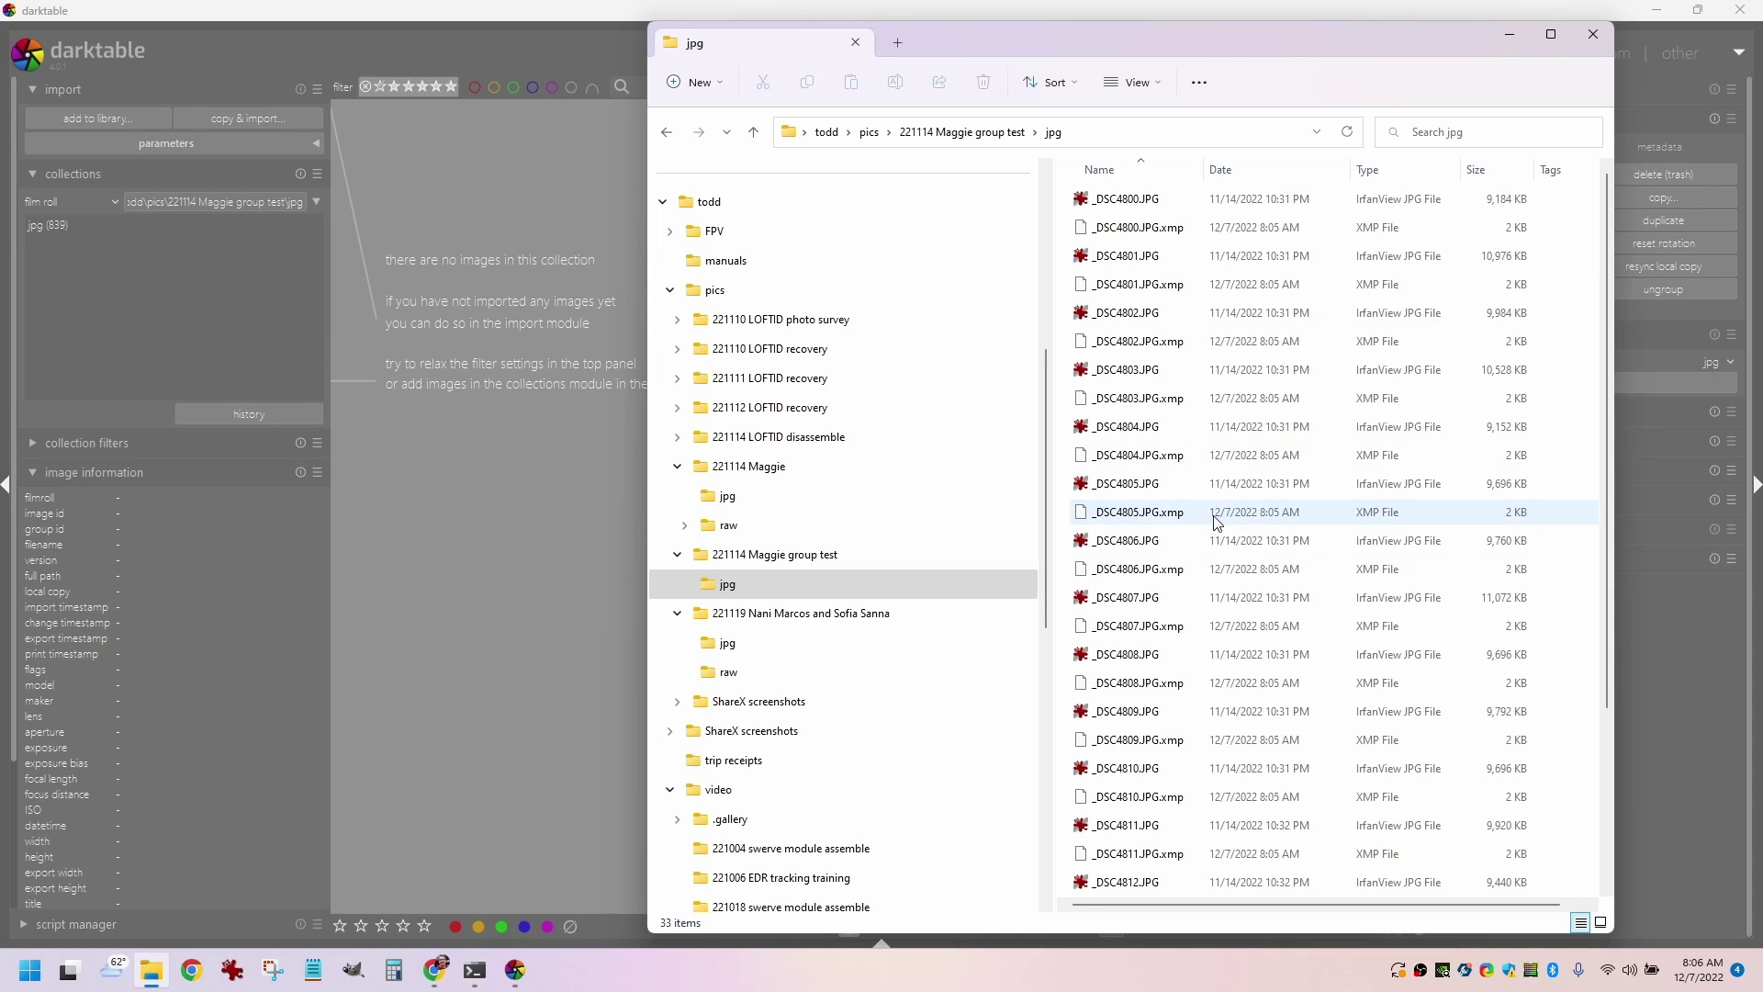
Step: Move all 33 JPG and XMP files into the parent shoot folder and check them
click(1143, 462)
key(ctrl+a)
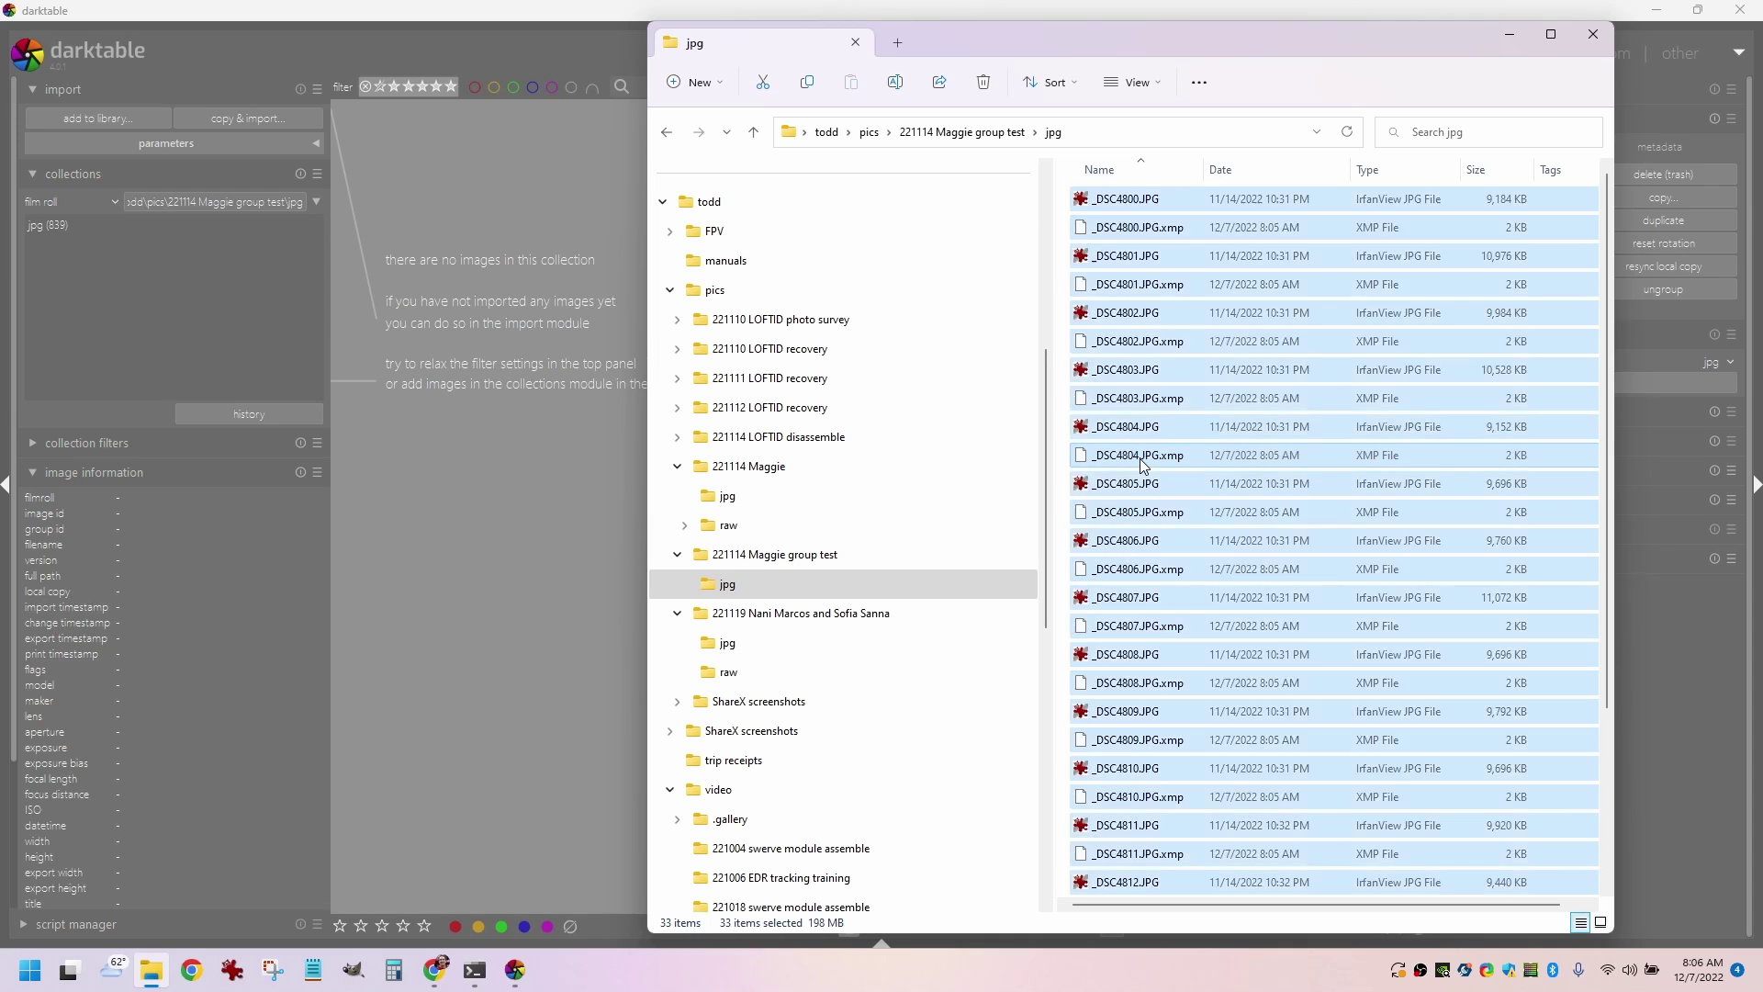
drag(1139, 459, 802, 562)
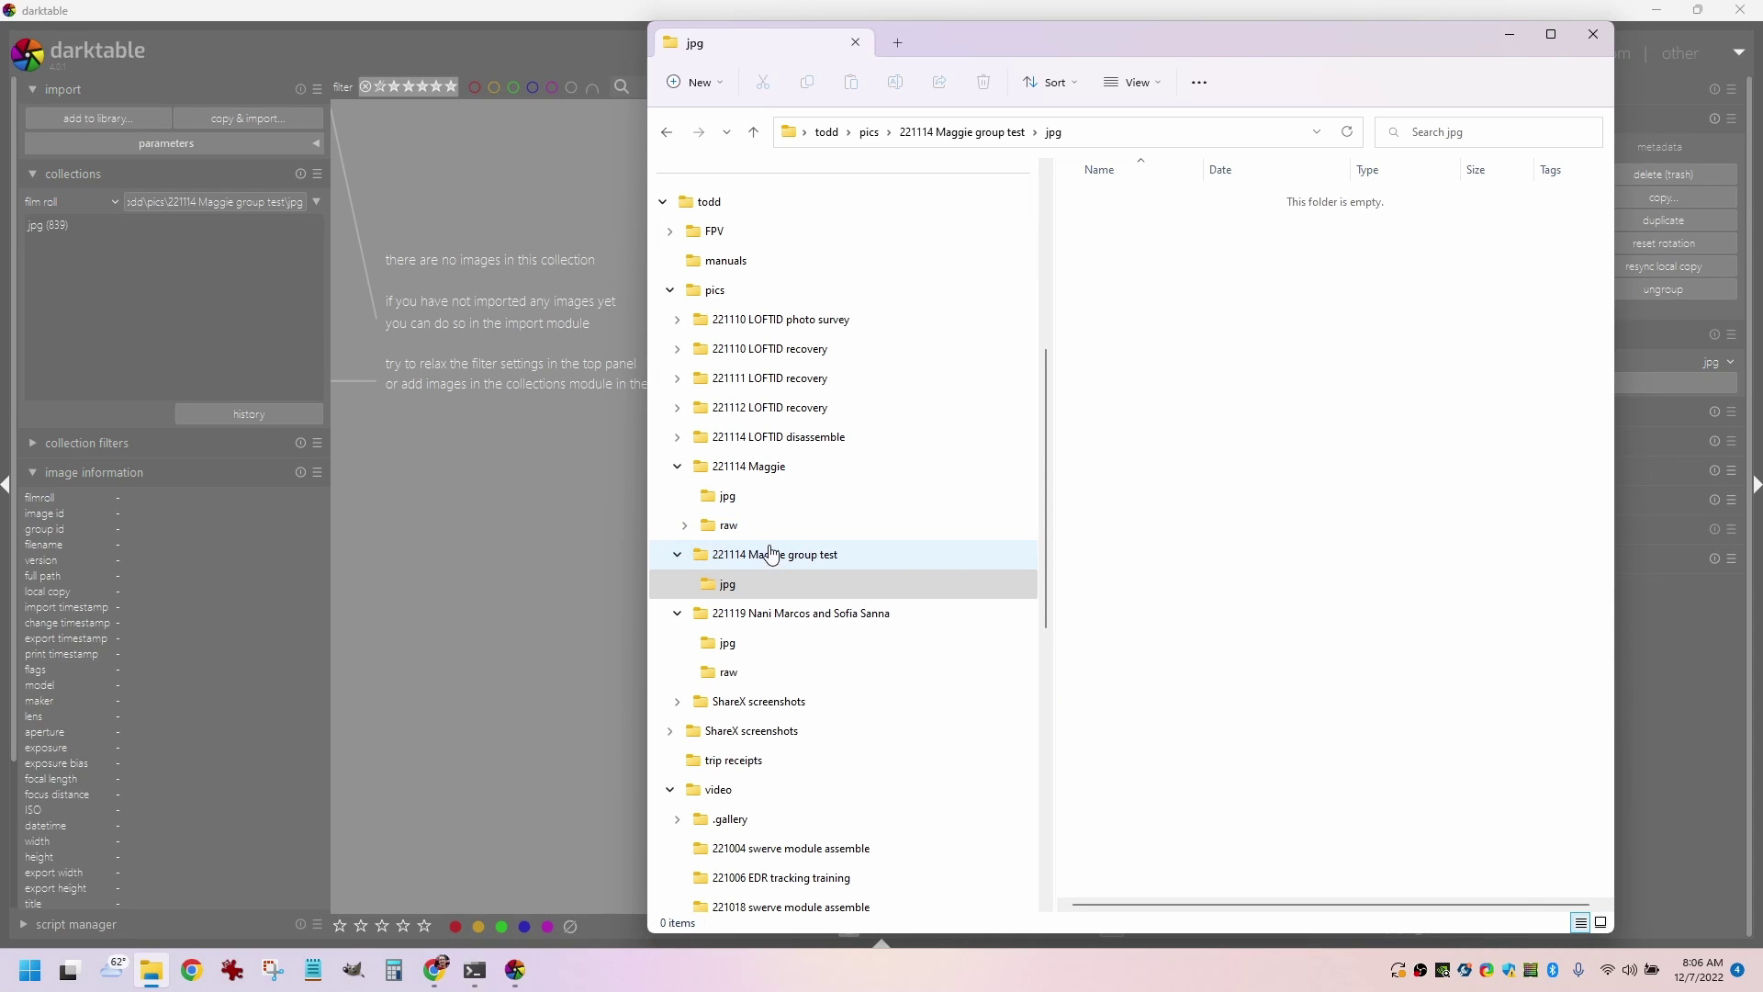
click(761, 560)
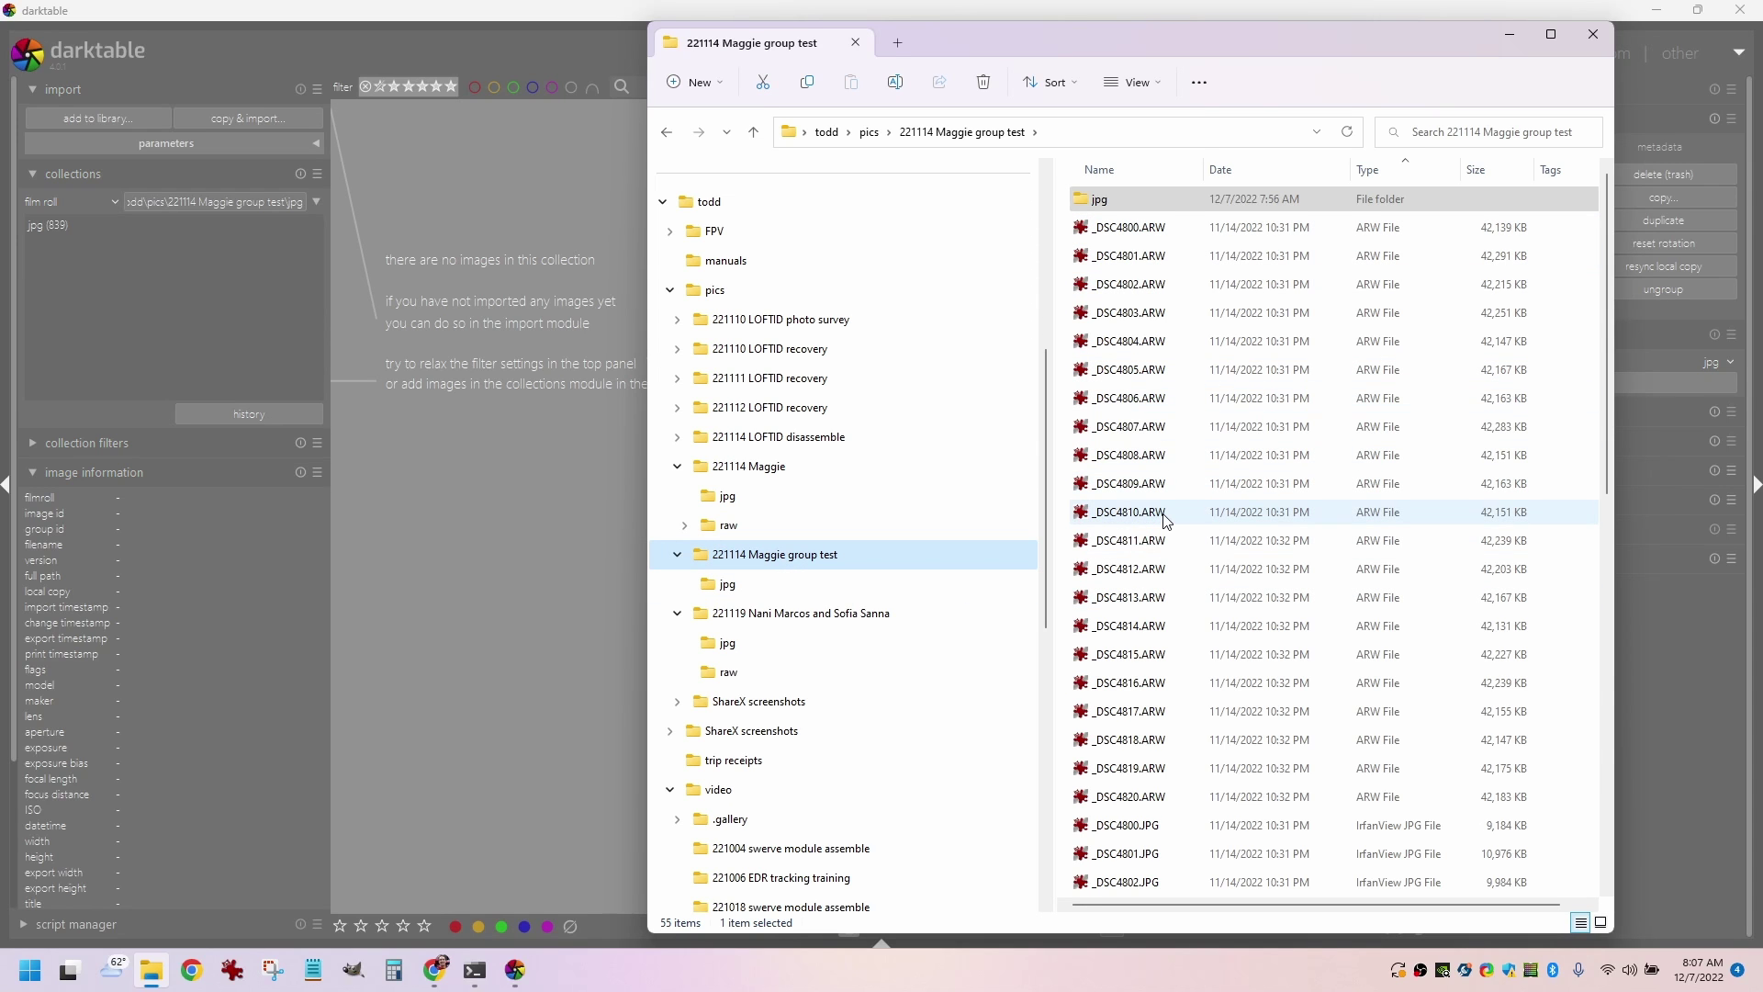
scroll(1161, 515, down, 6)
scroll(1157, 596, down, 4)
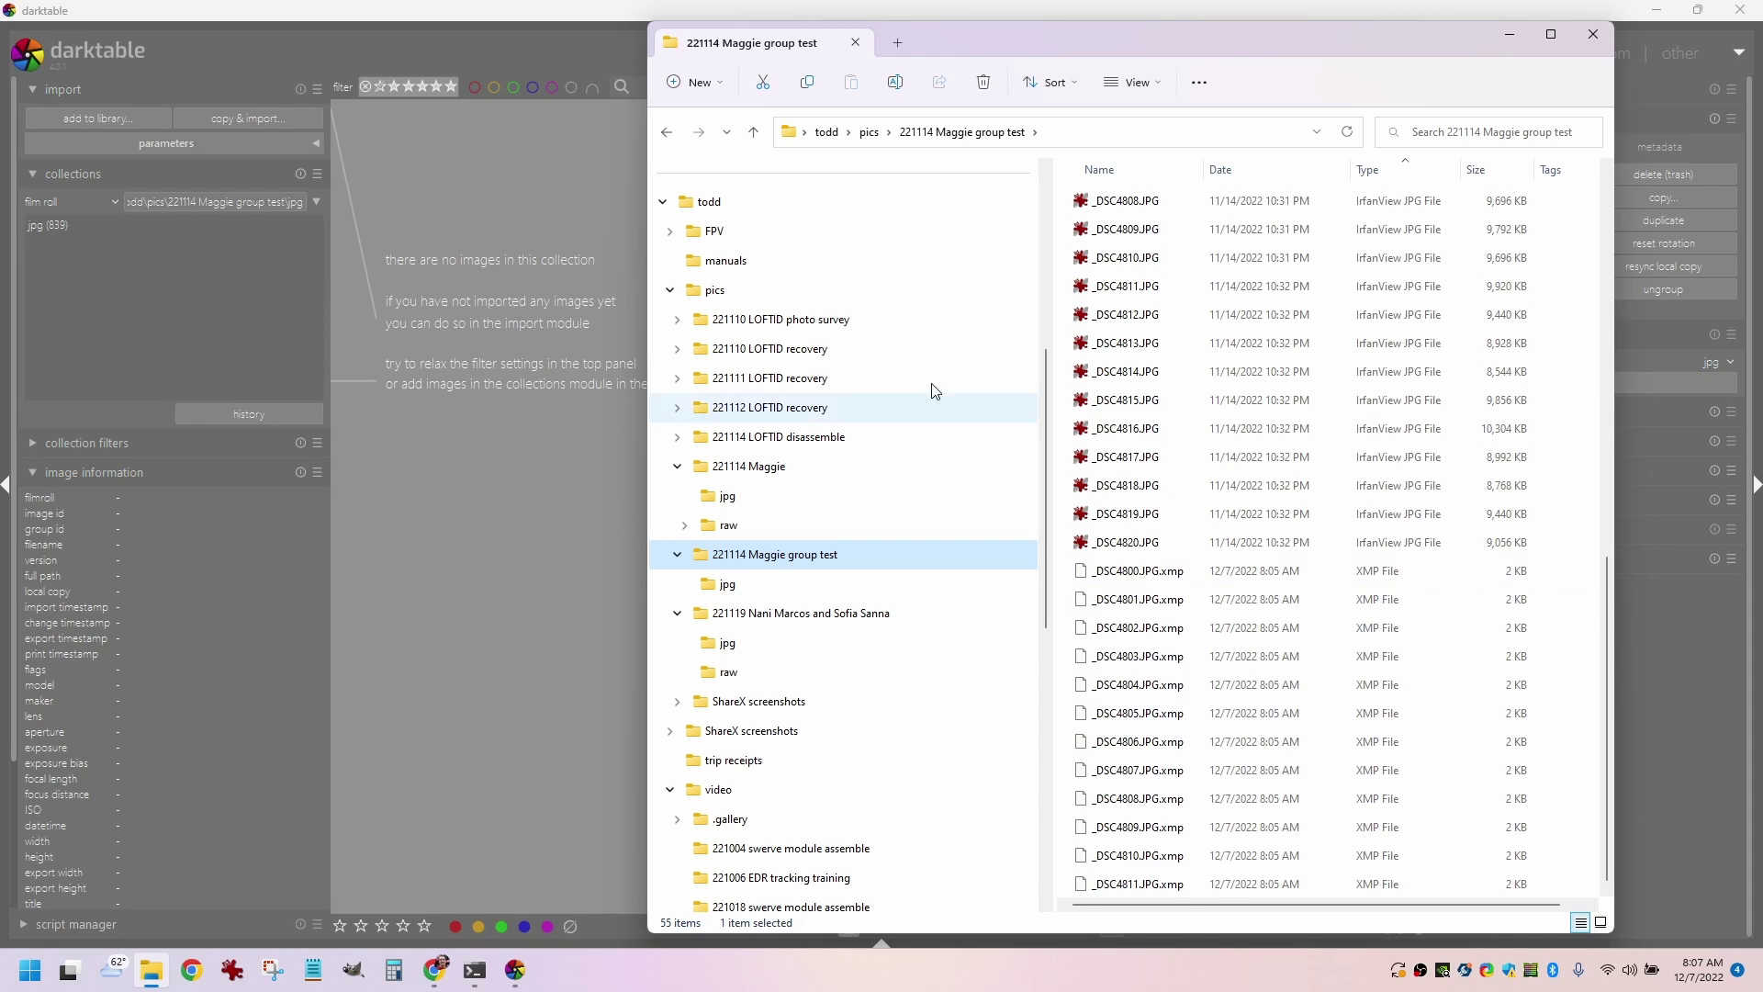
Step: Import all 42 ARW and JPEG files from the group test folder, then toggle grouping
click(496, 13)
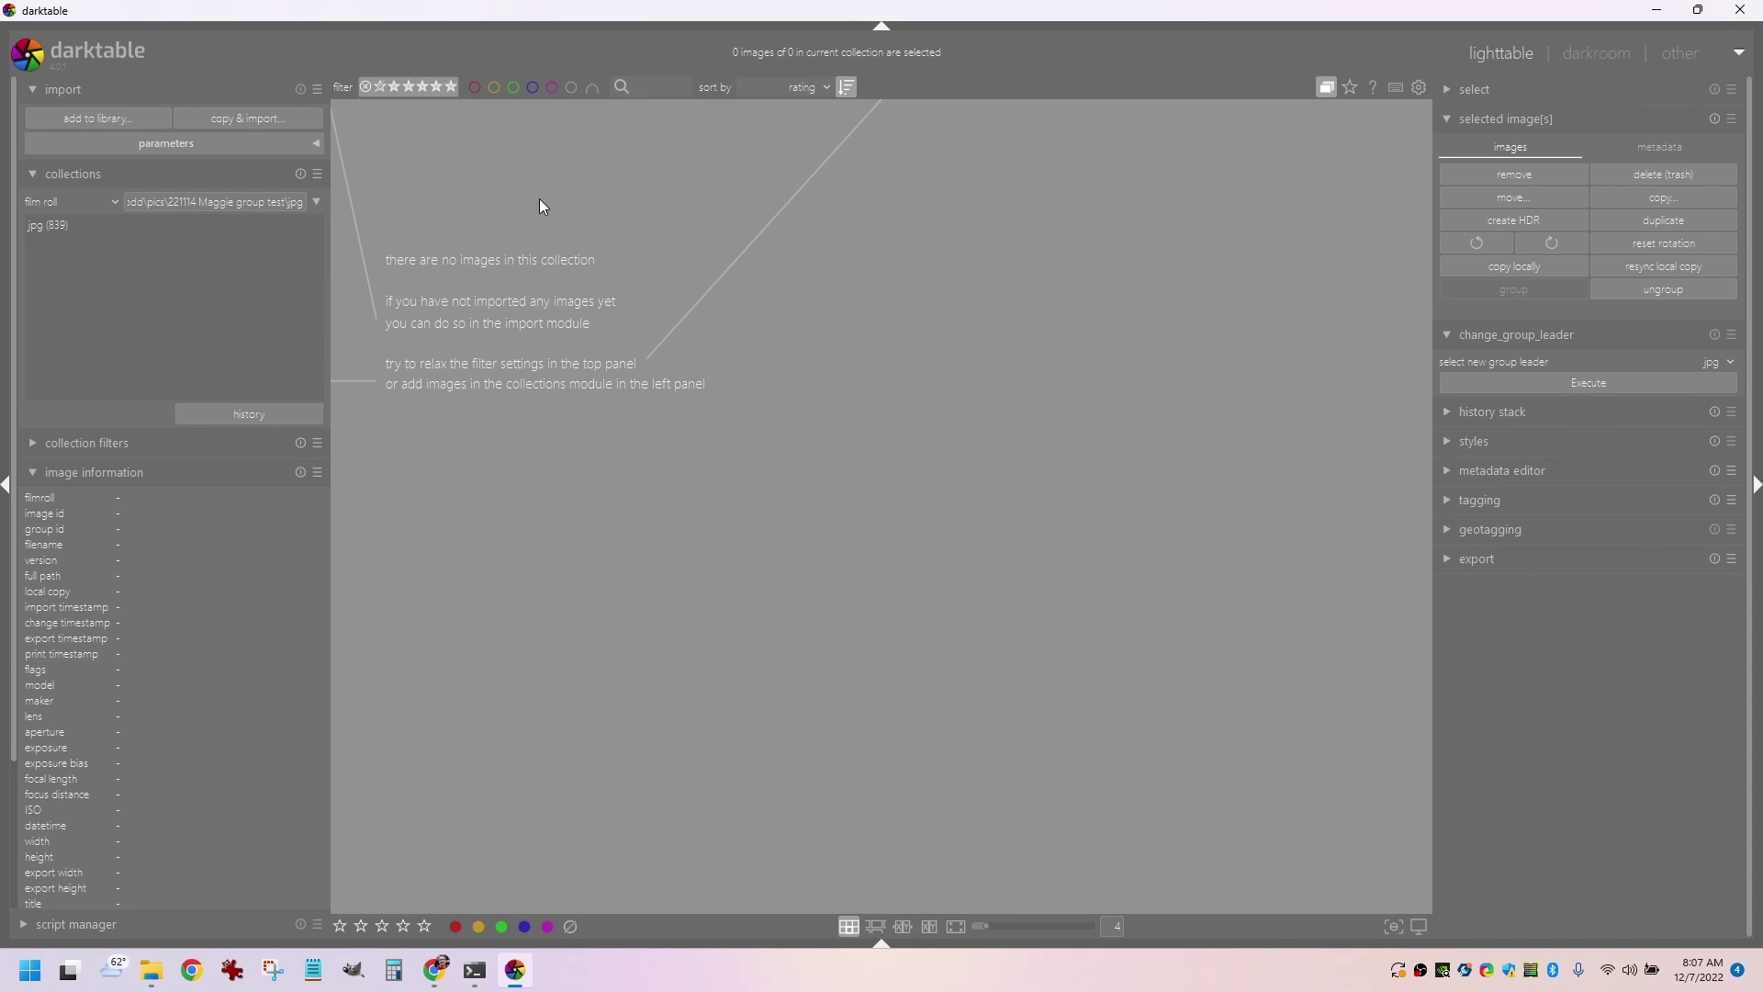
click(107, 118)
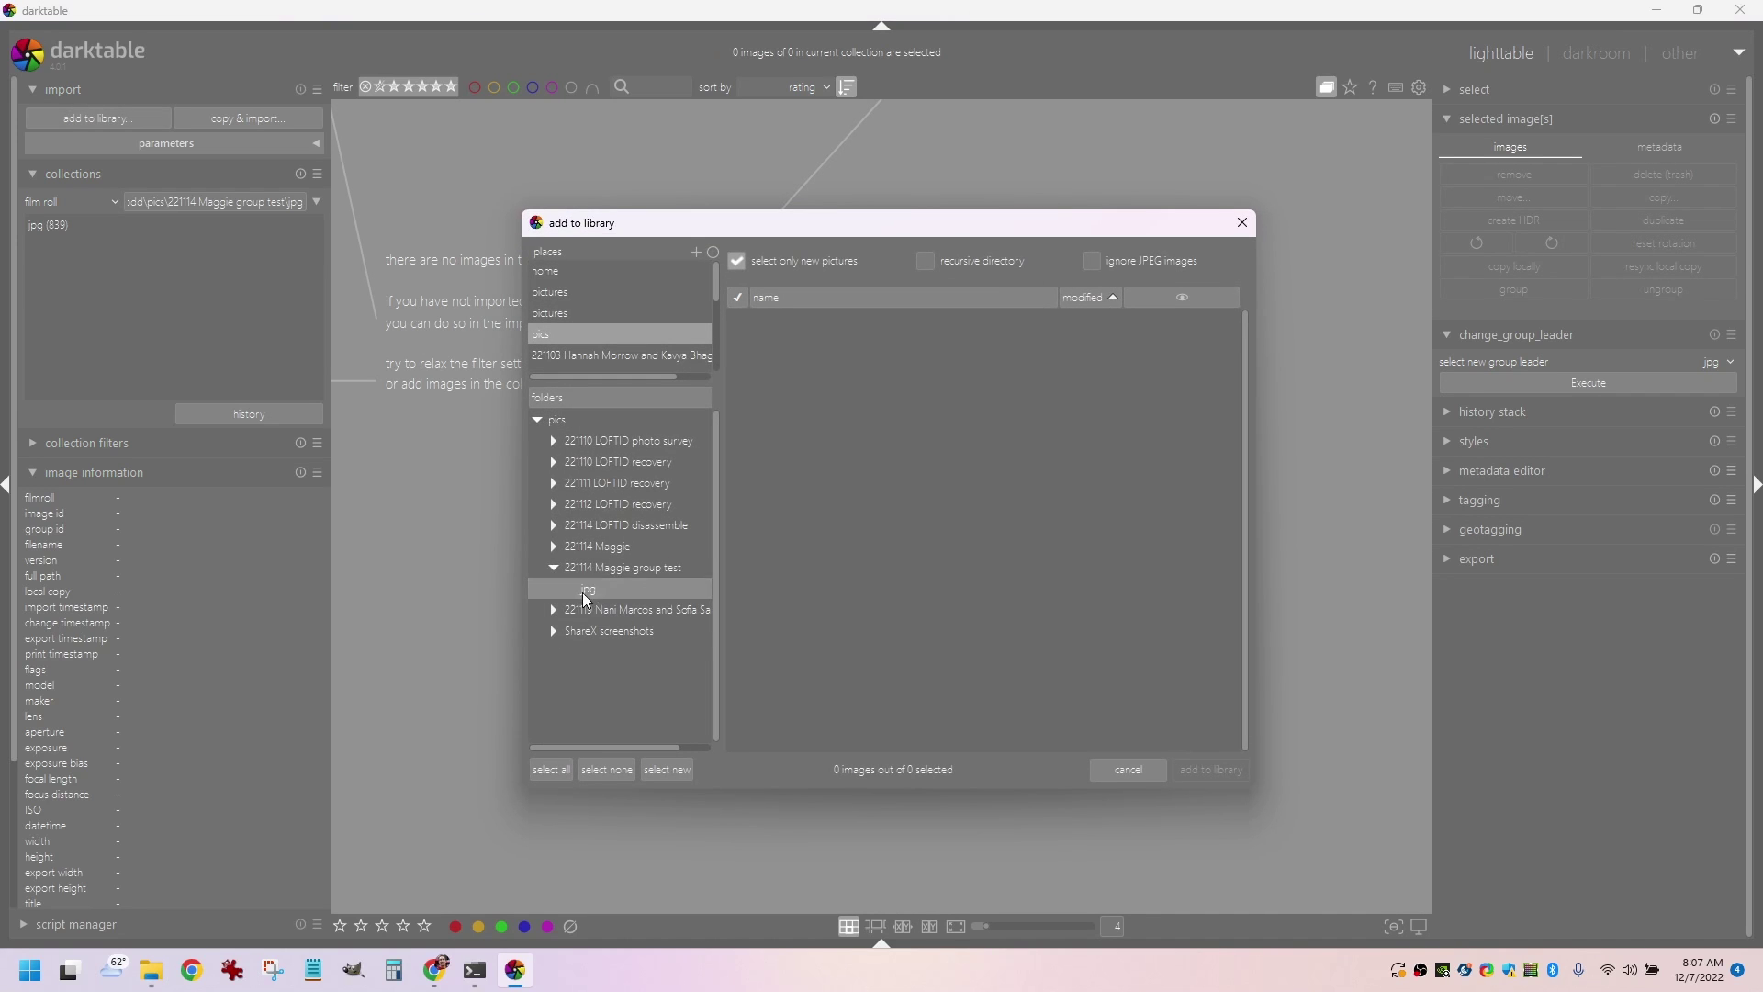
click(606, 567)
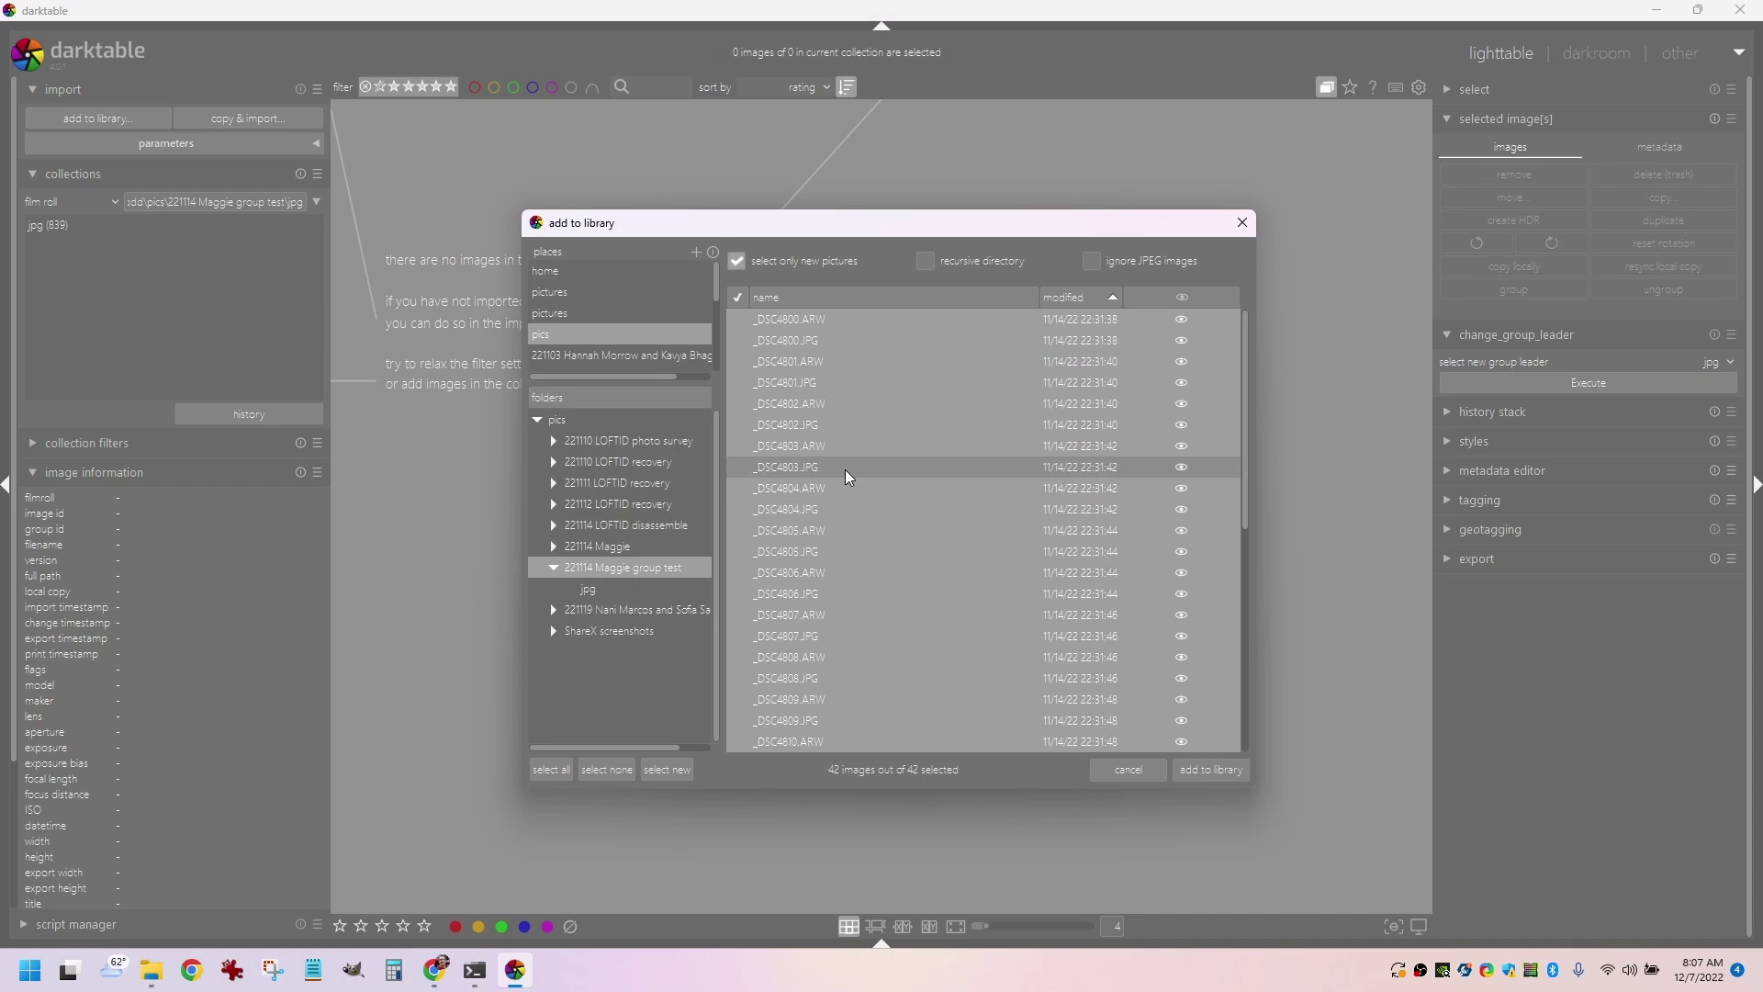
click(1208, 770)
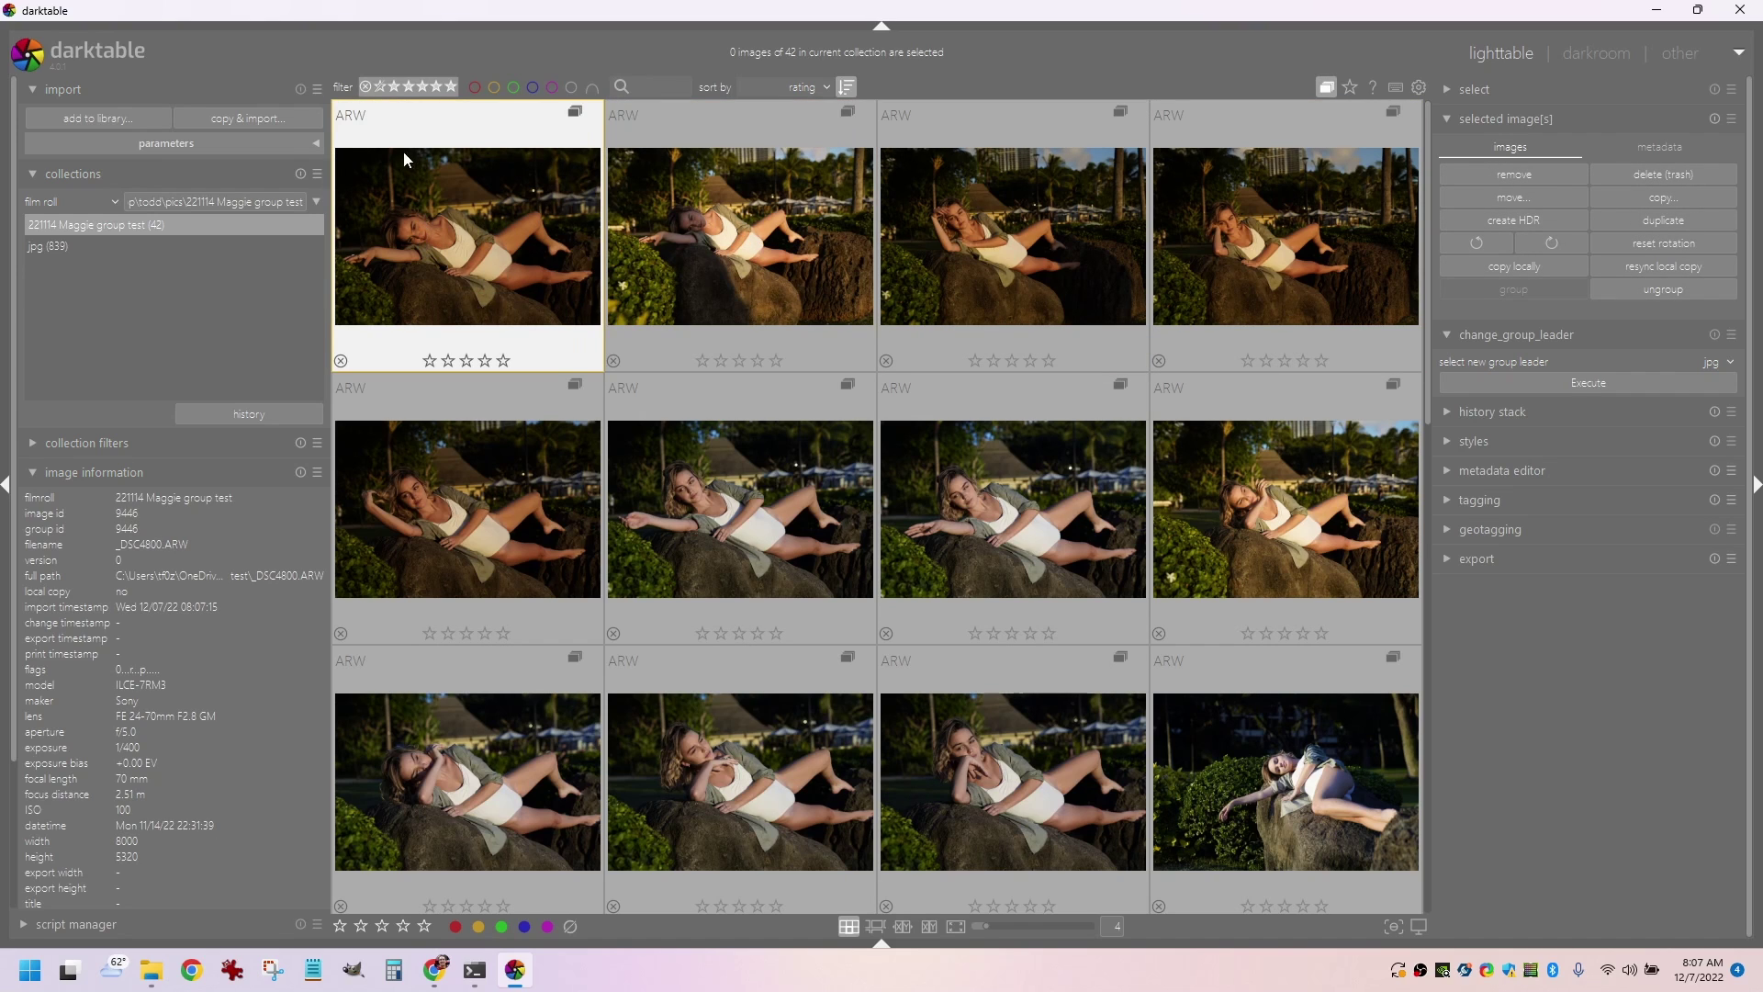
click(1328, 86)
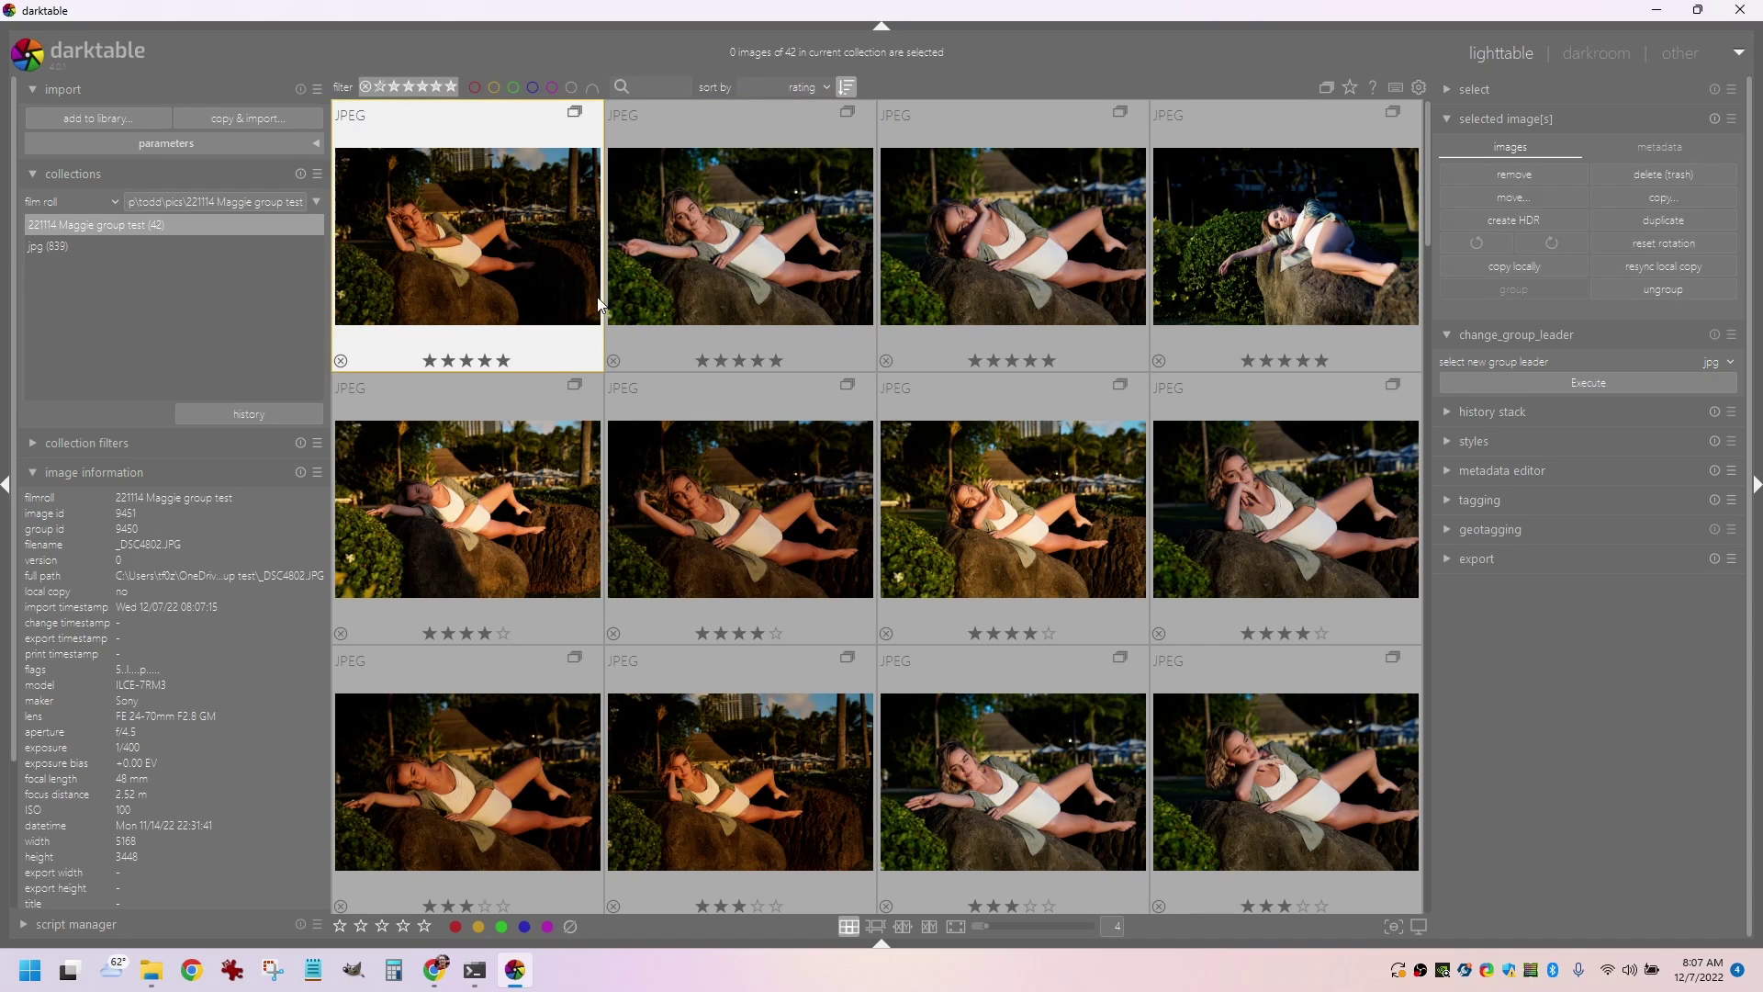
Step: Sort by filename in reversed direction, then collapse and re-expand grouped images
click(799, 87)
scroll(799, 86, up, 6)
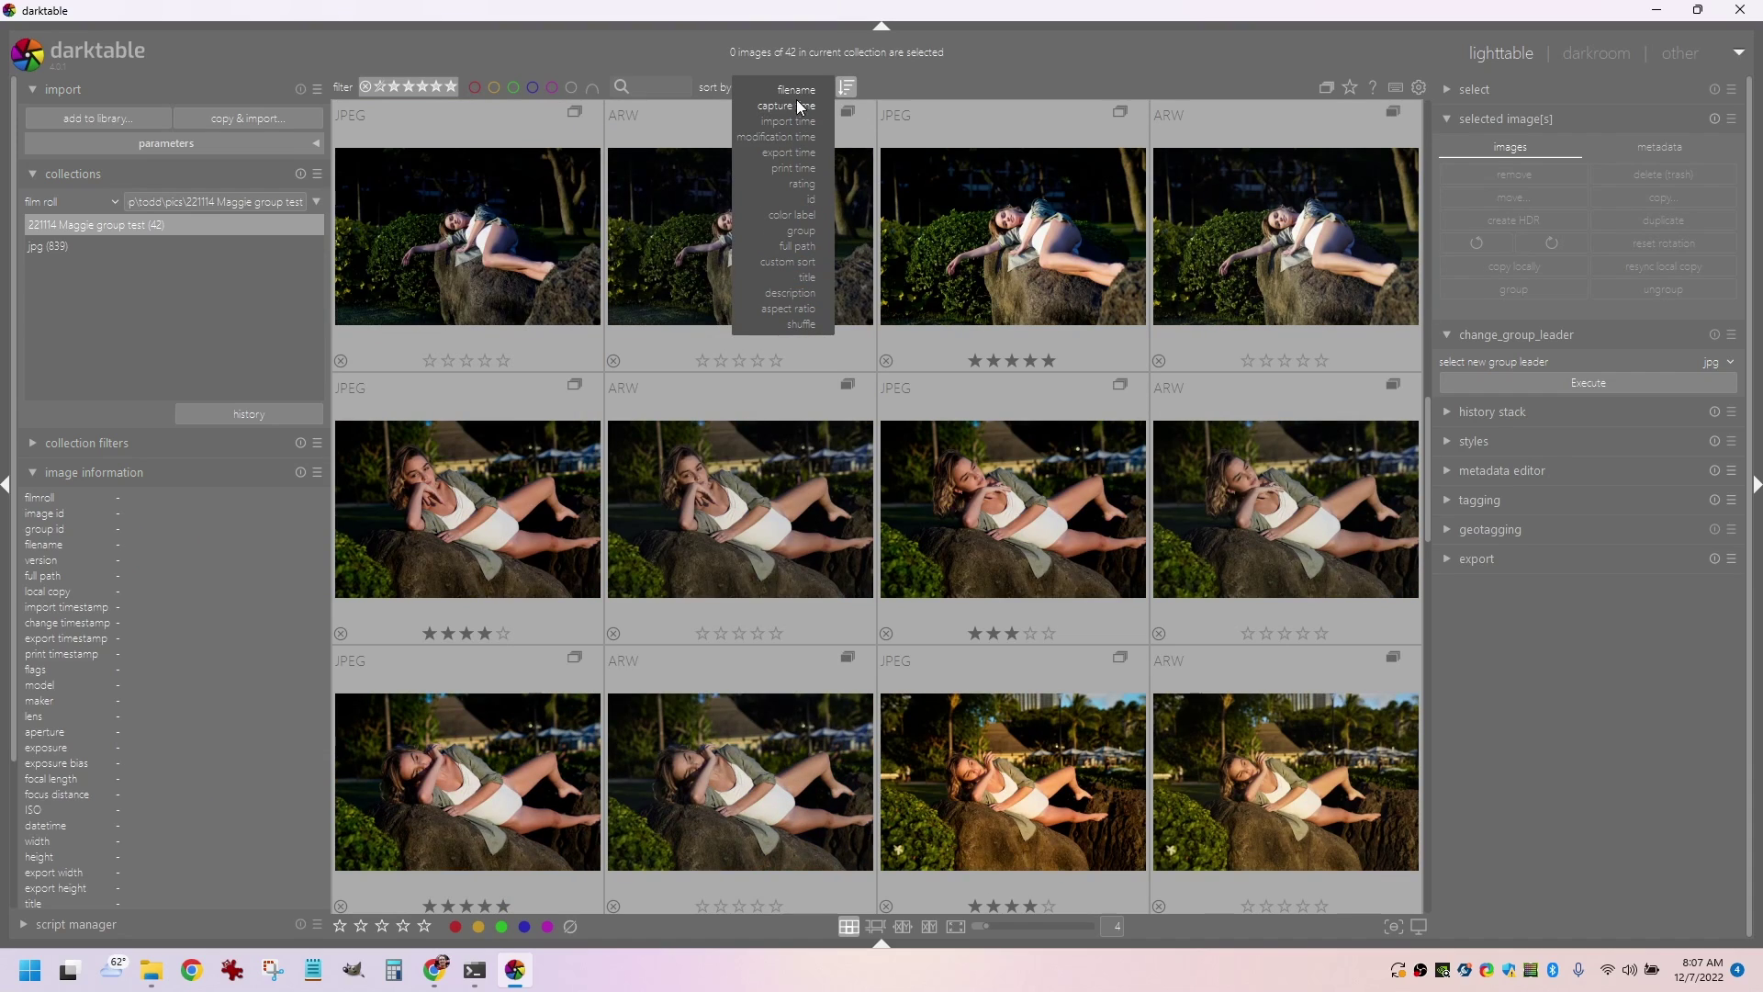
click(797, 89)
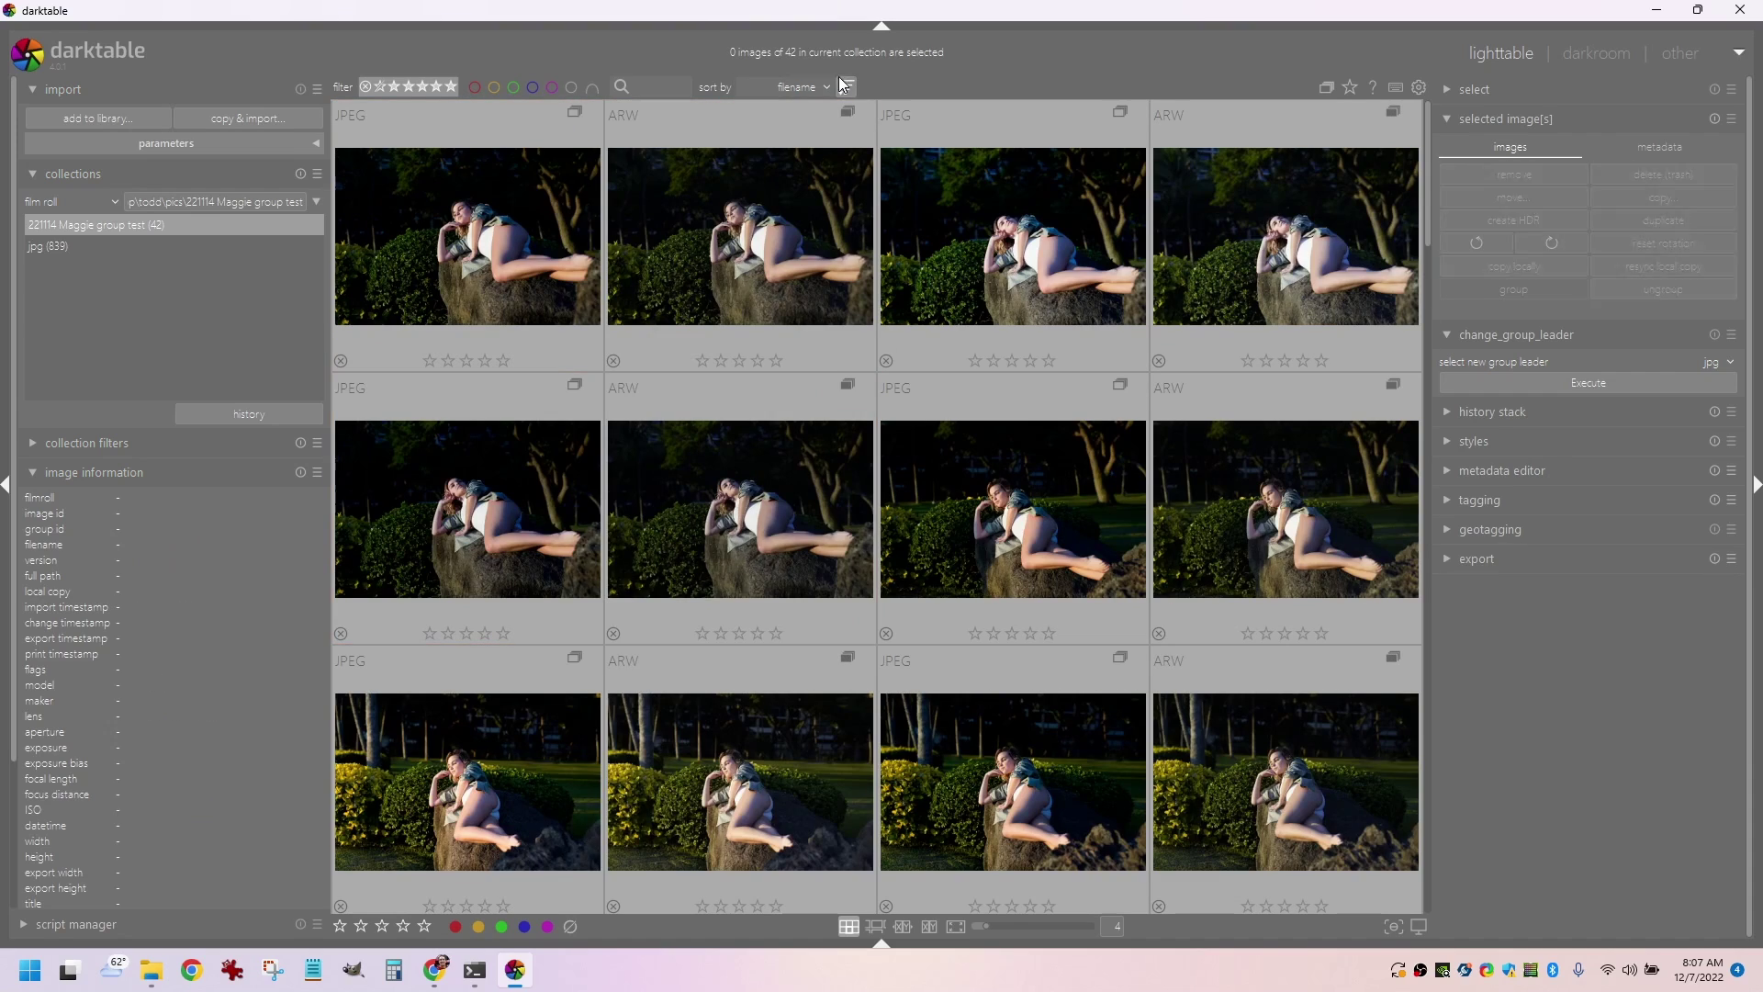
click(848, 87)
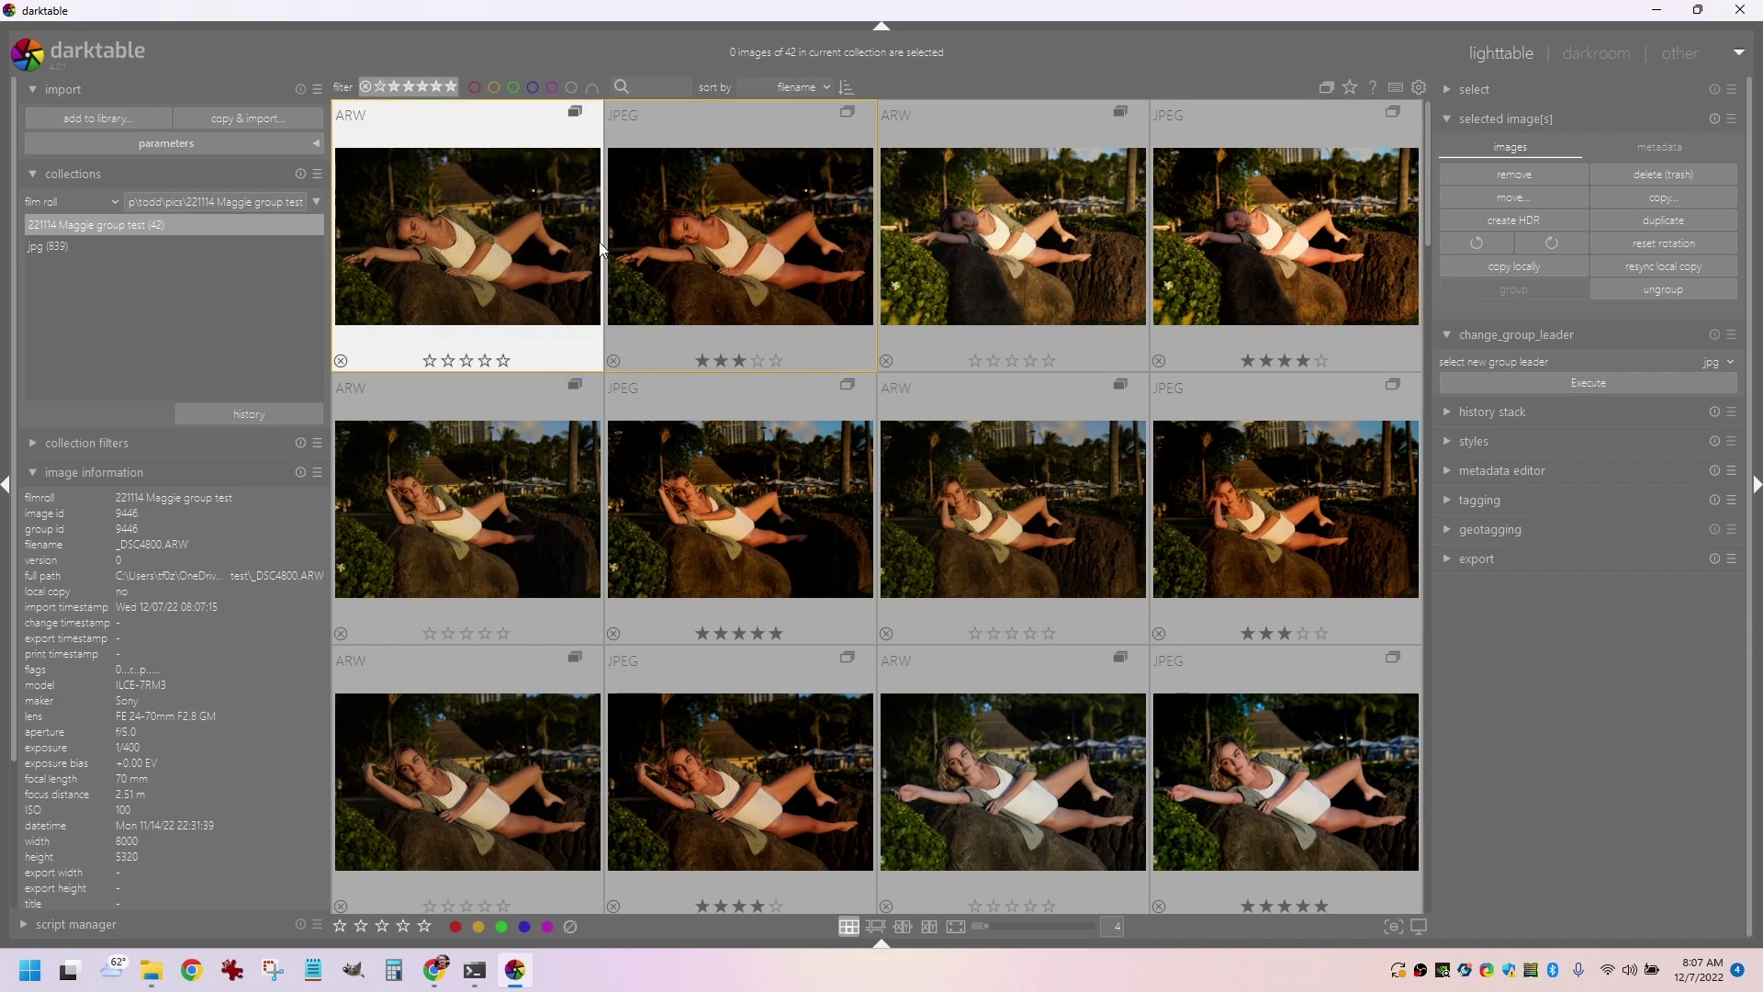
click(1325, 87)
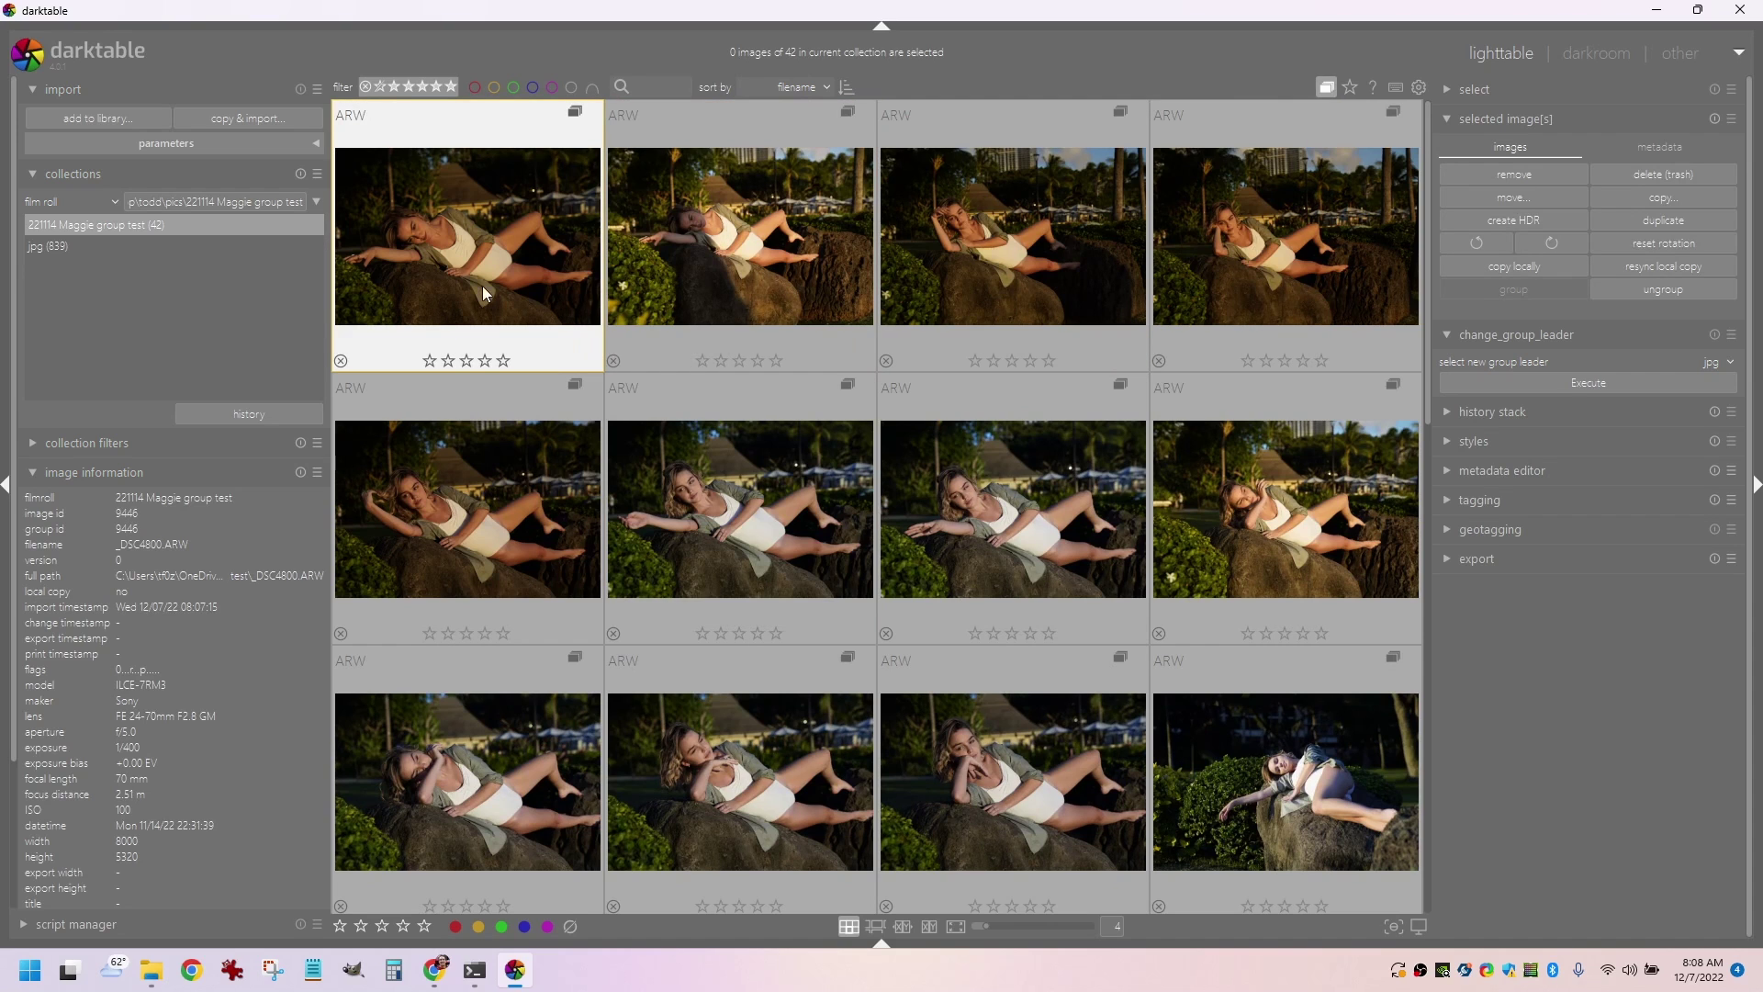
click(1327, 86)
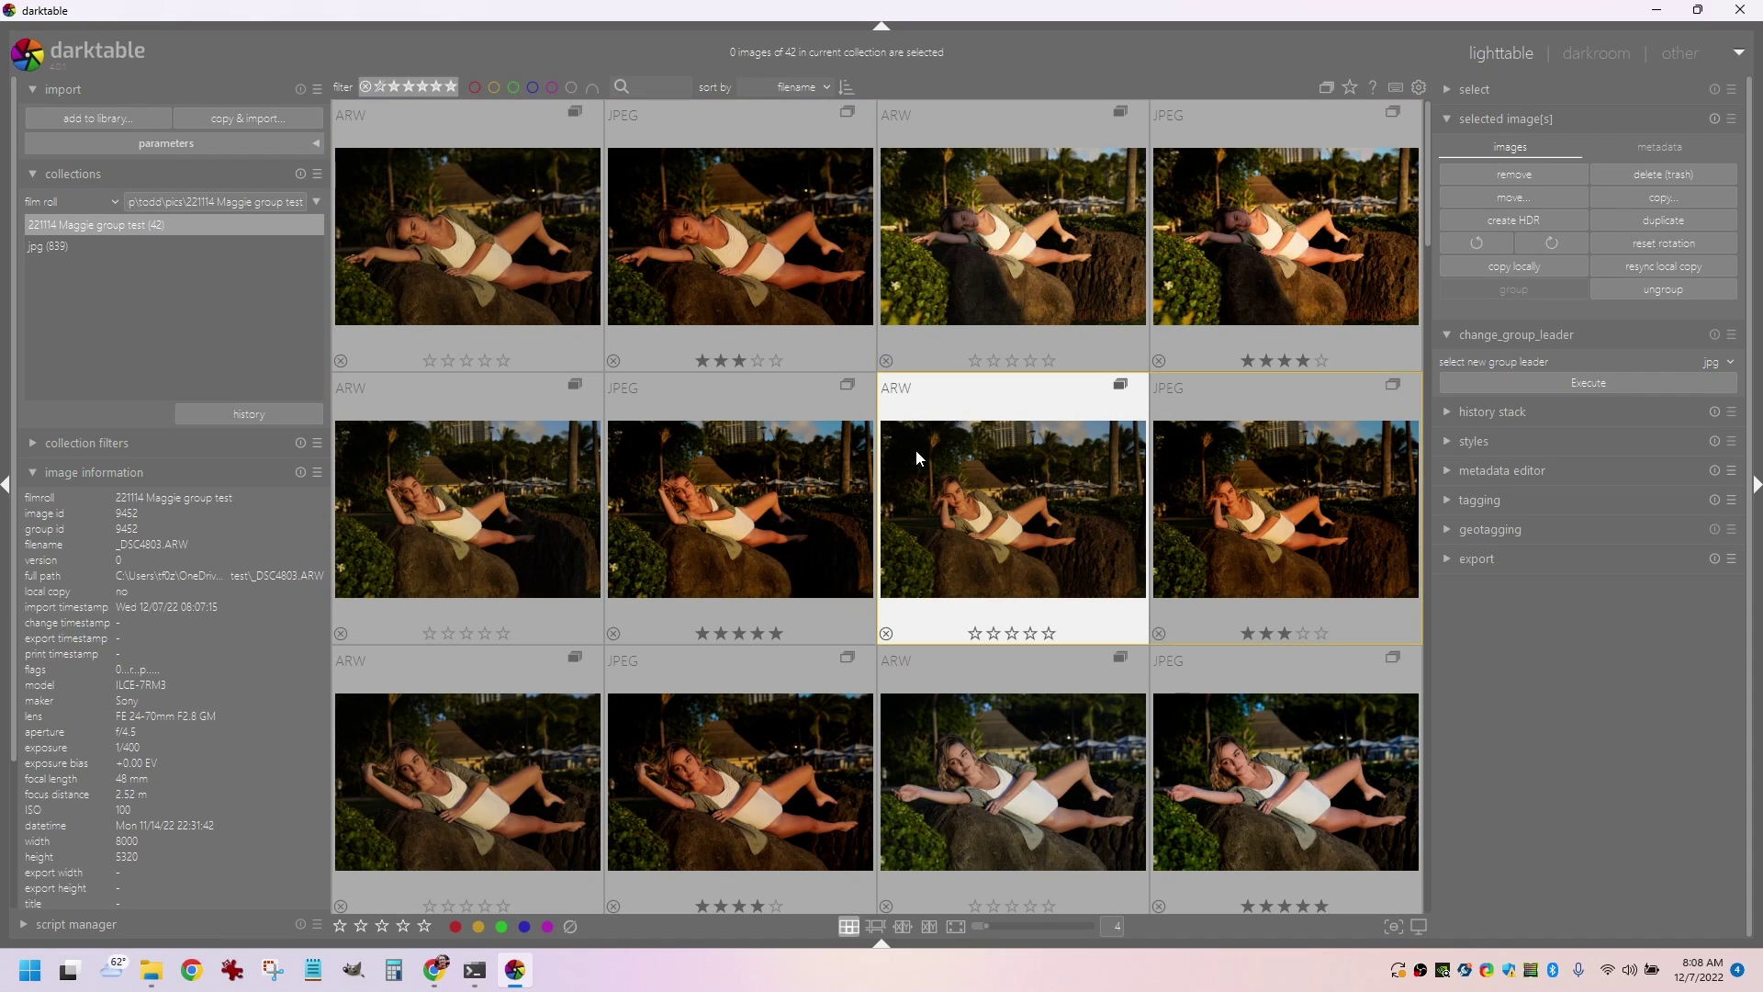
Step: Select all 42 images, set jpg as group leader, and collapse the groups
key(ctrl+a)
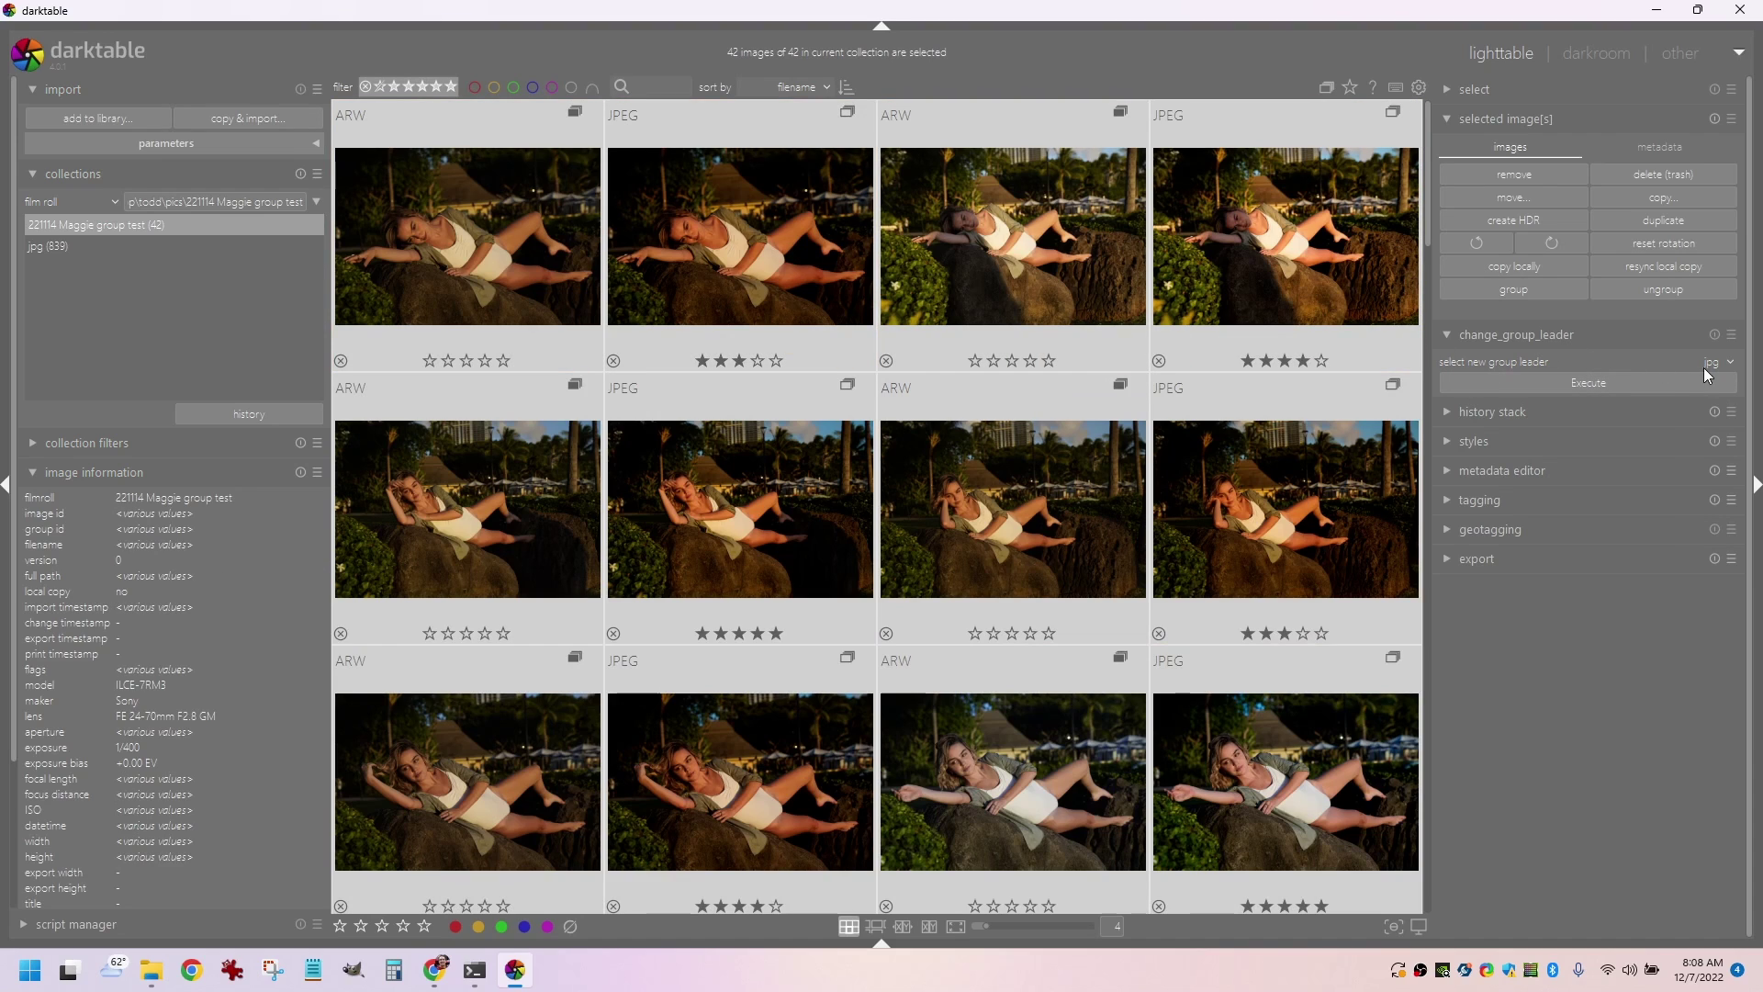
click(1595, 381)
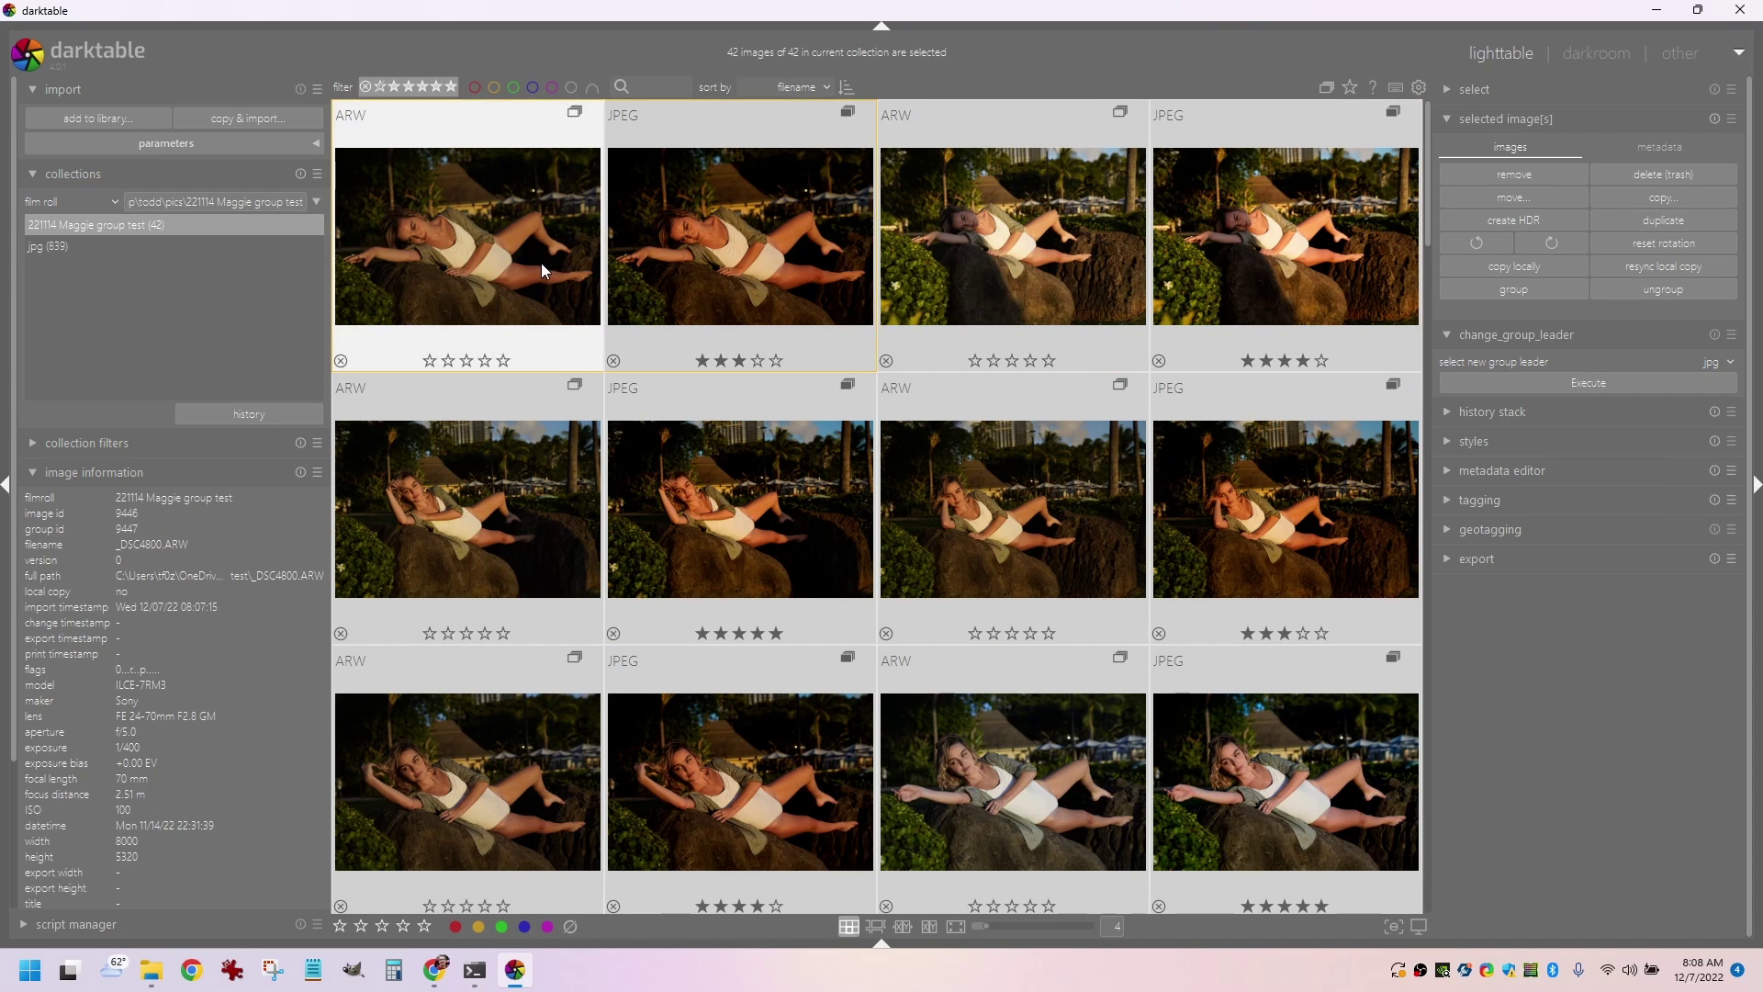
click(1323, 87)
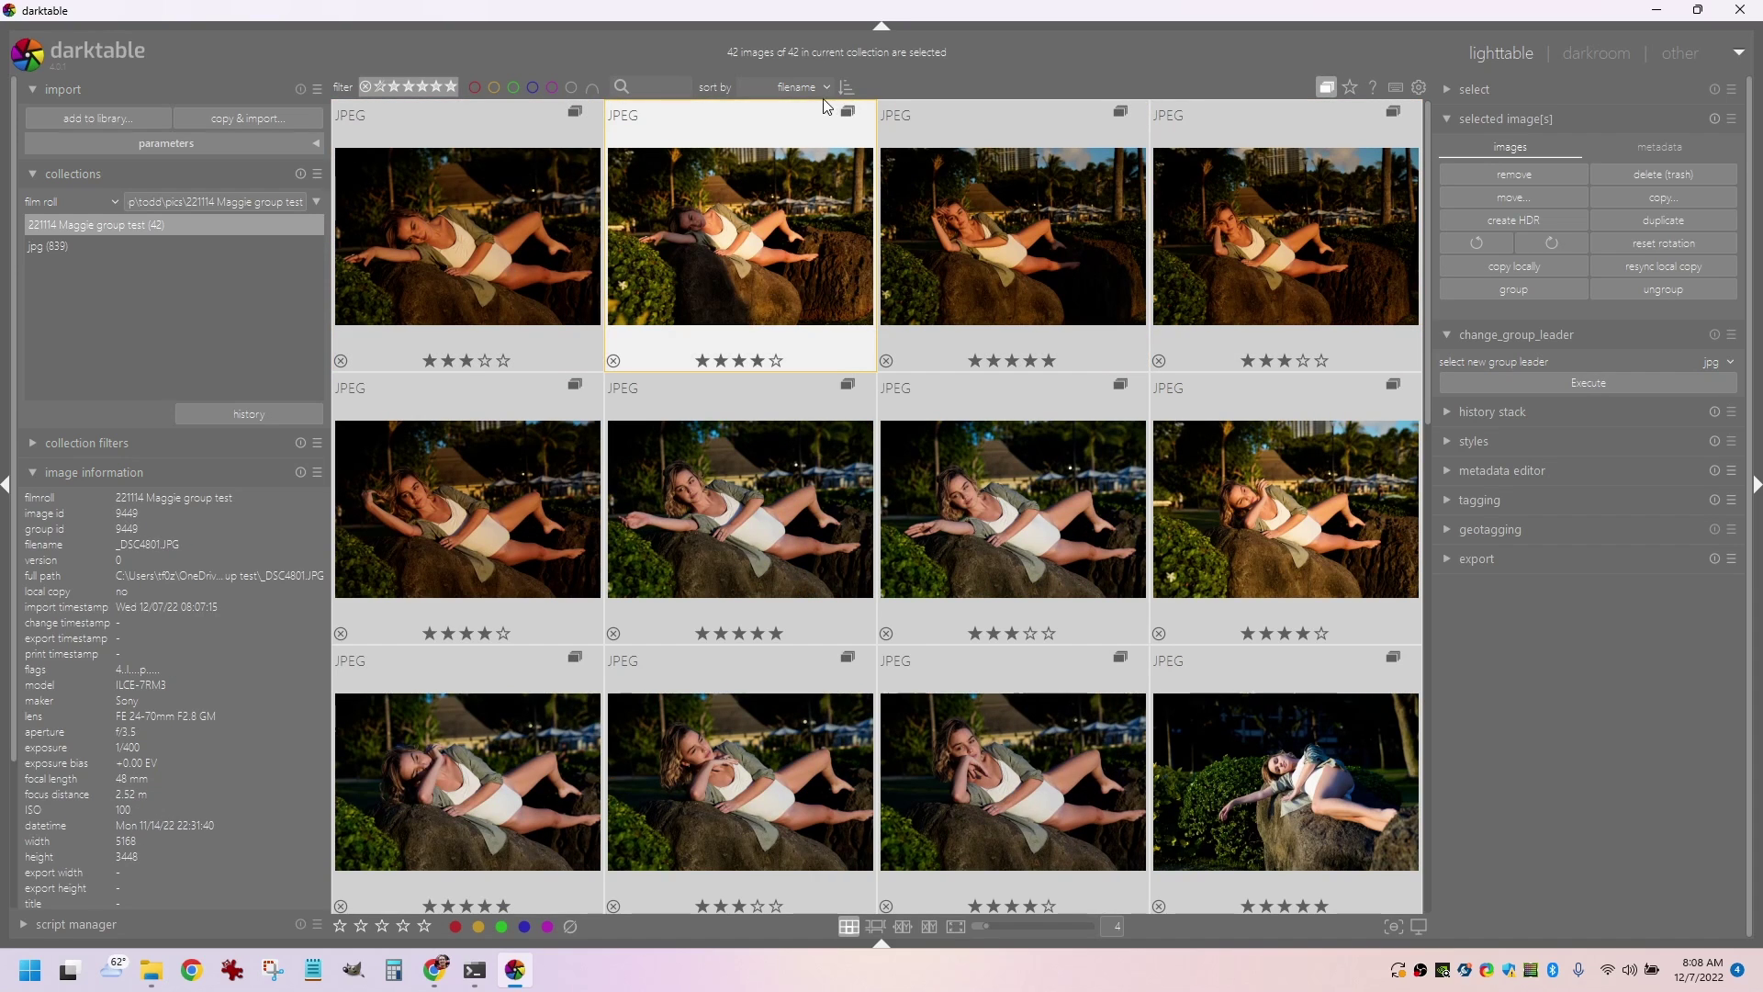
Step: Sort the grid by rating with five-star images first
click(796, 83)
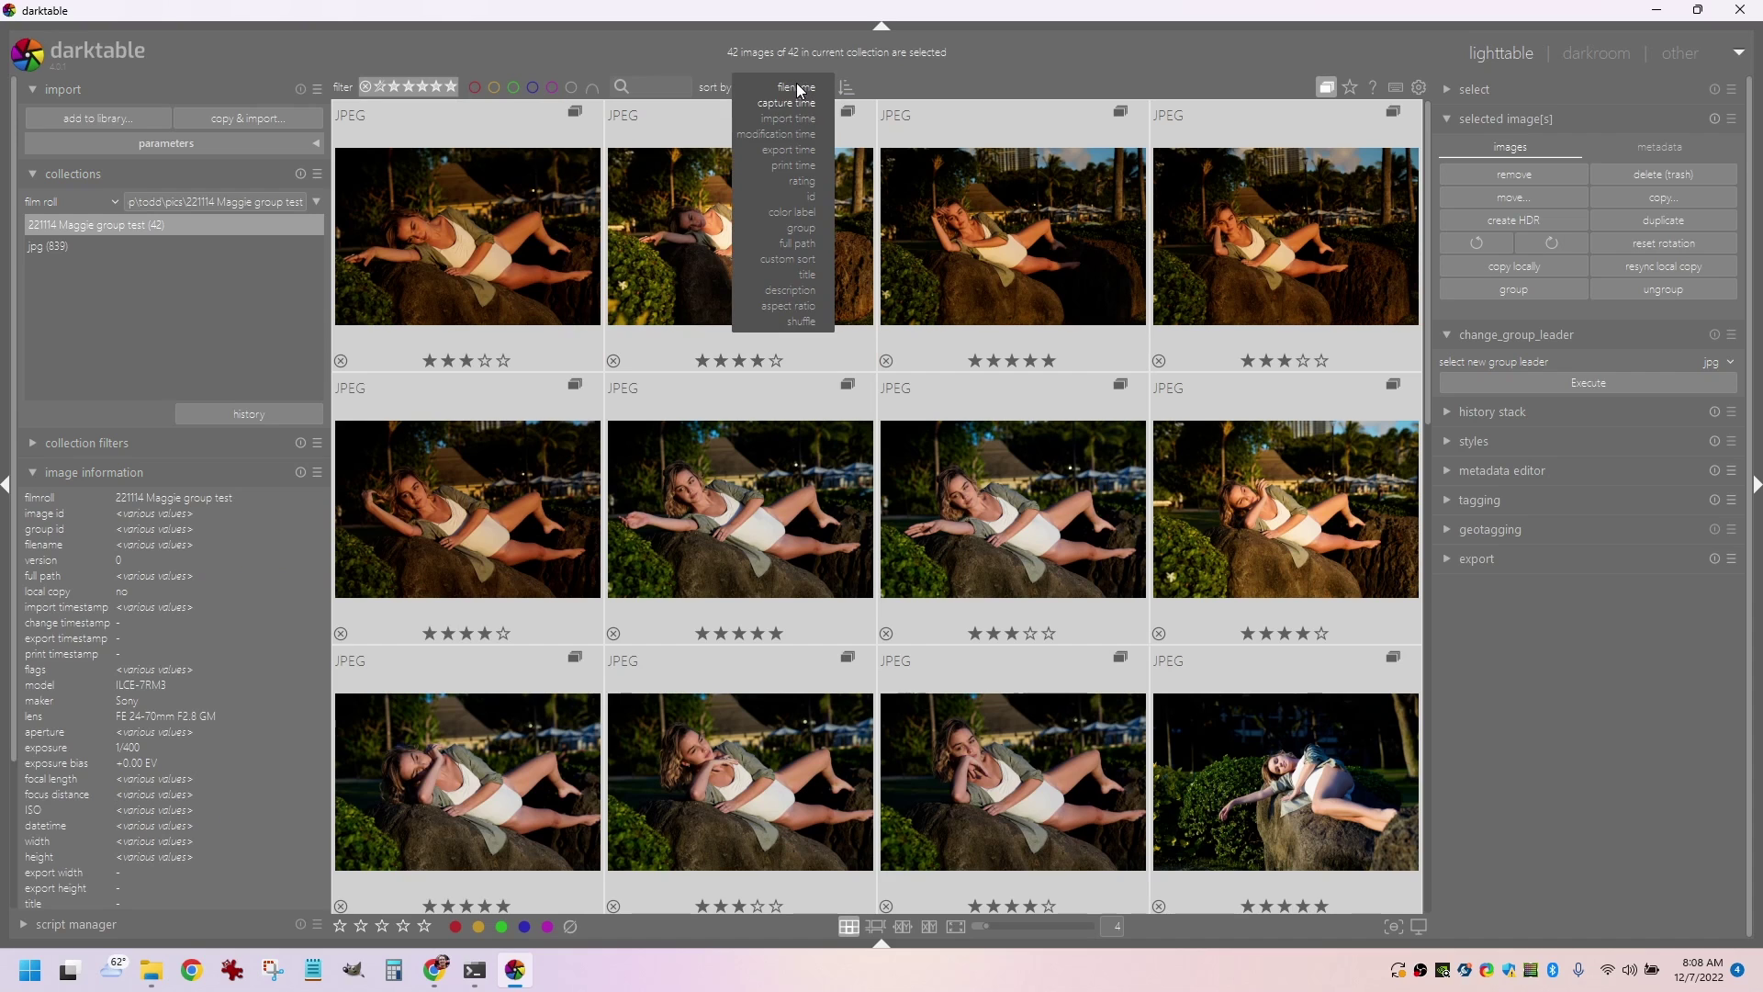
click(799, 181)
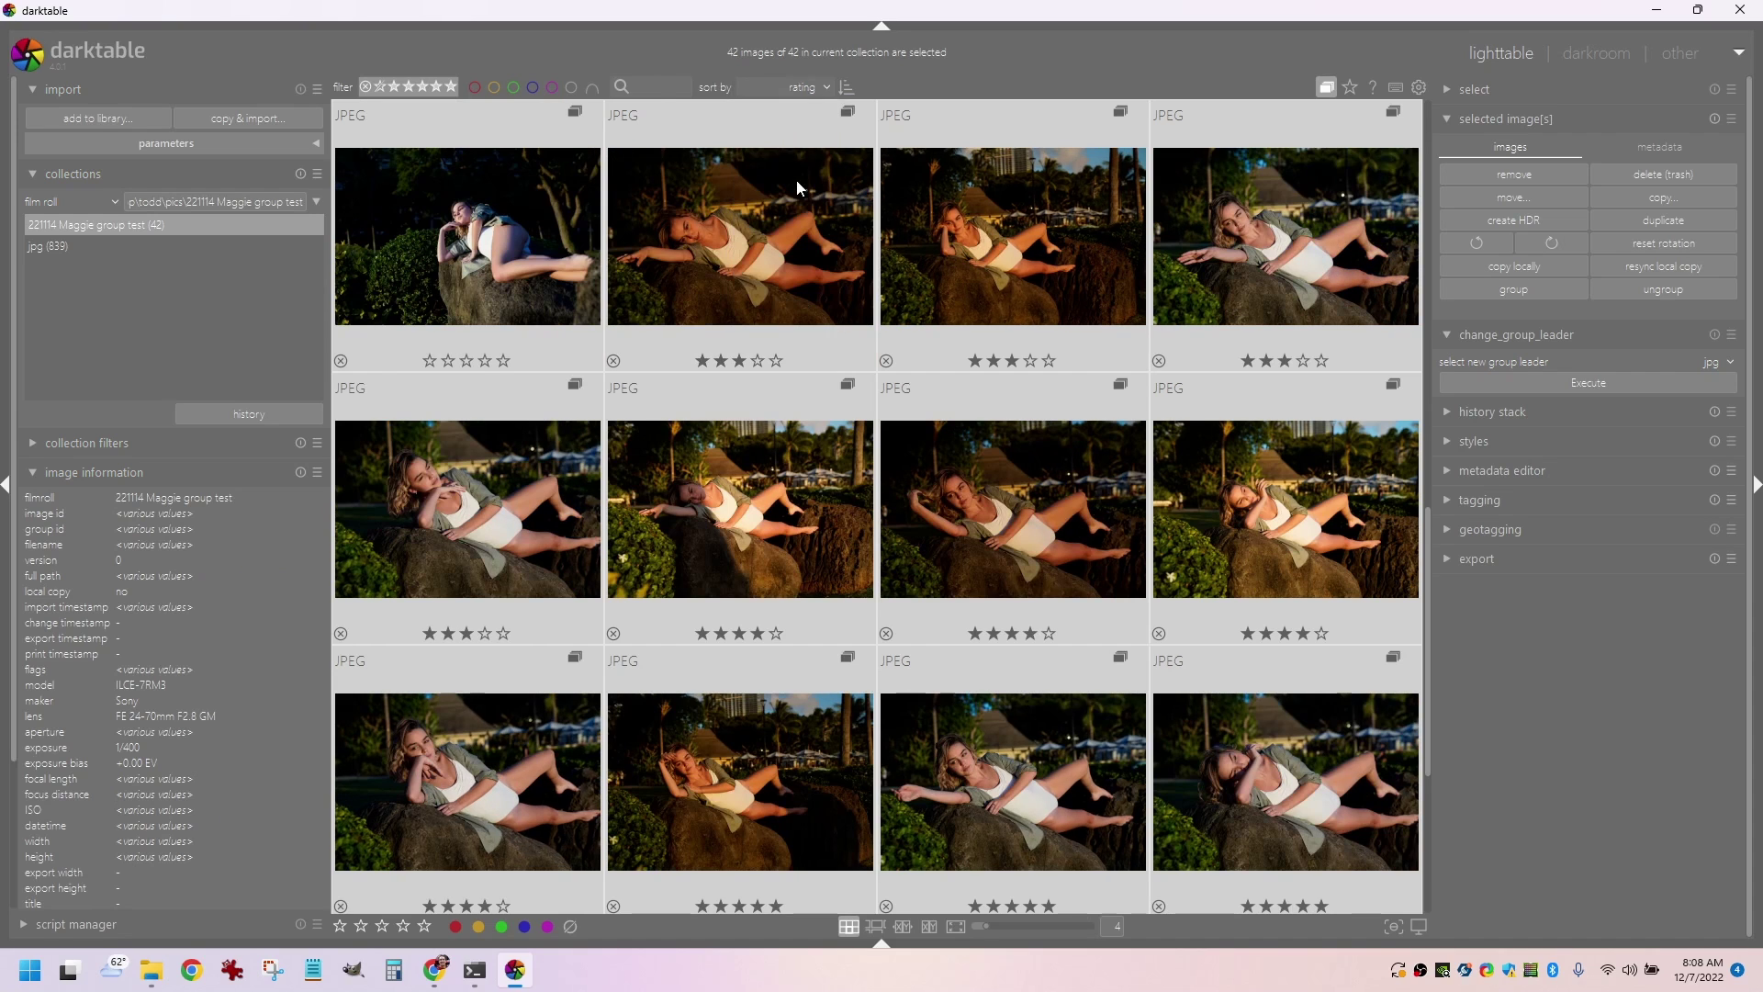
click(849, 87)
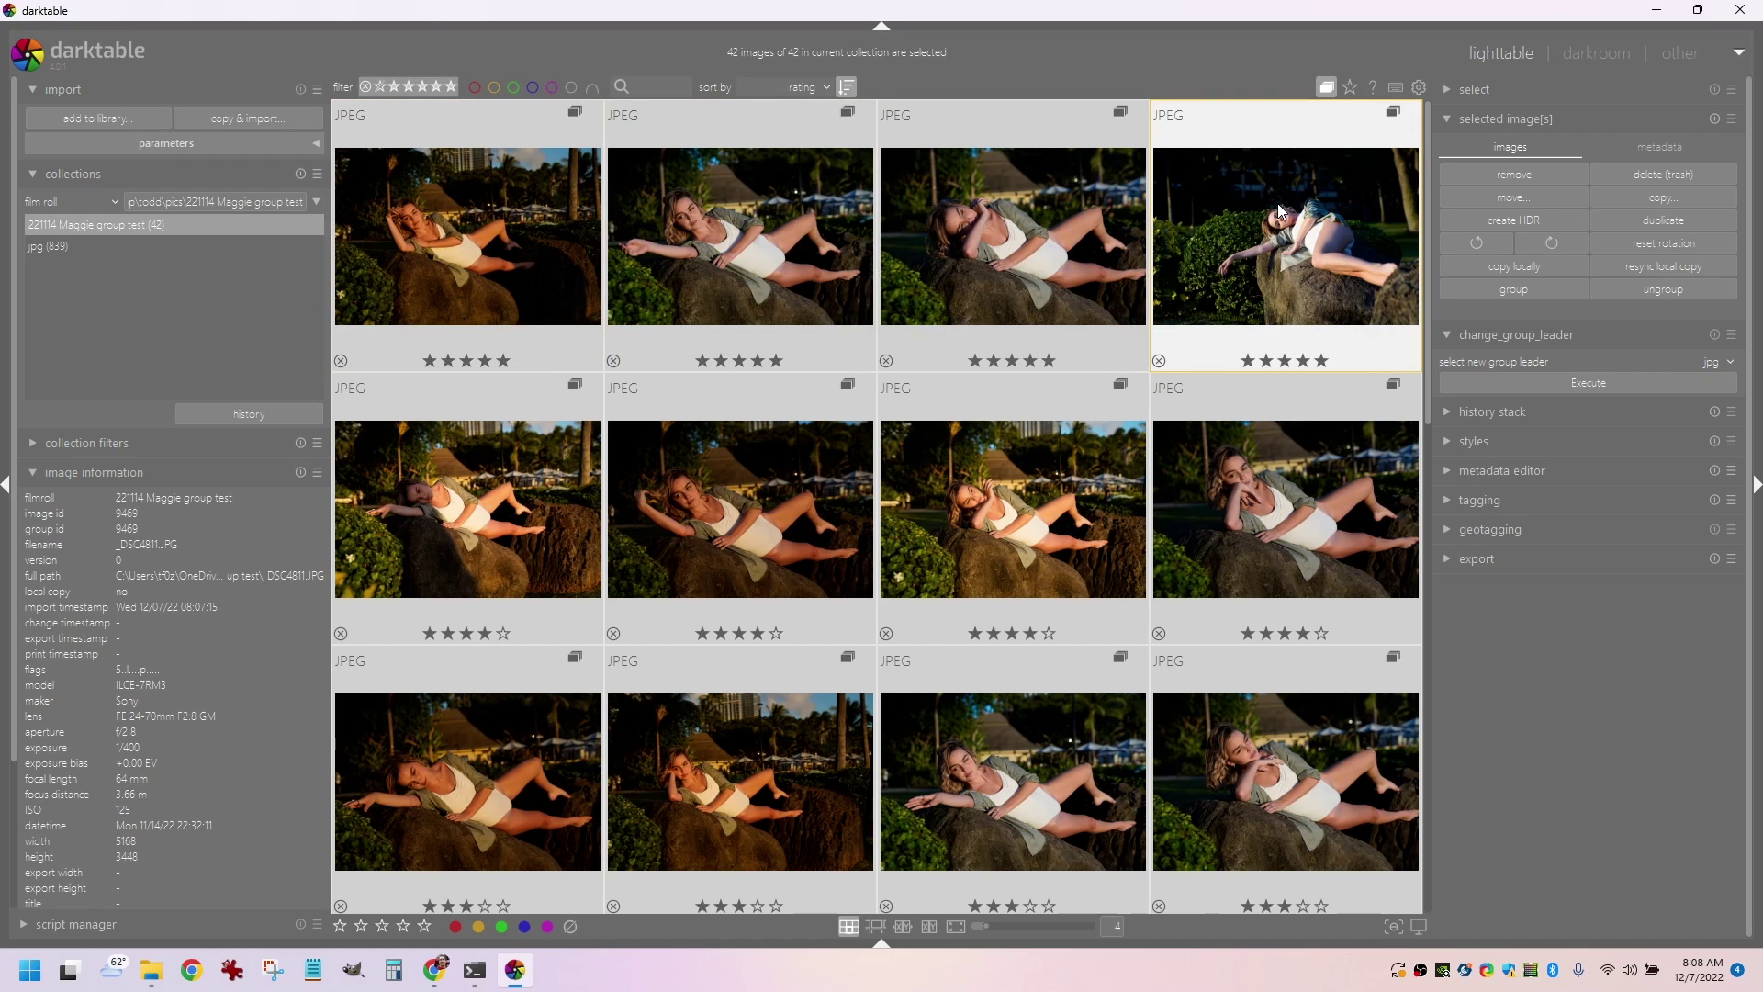
Step: Select three five-star shots and expand groups to show their ARW files
click(1277, 207)
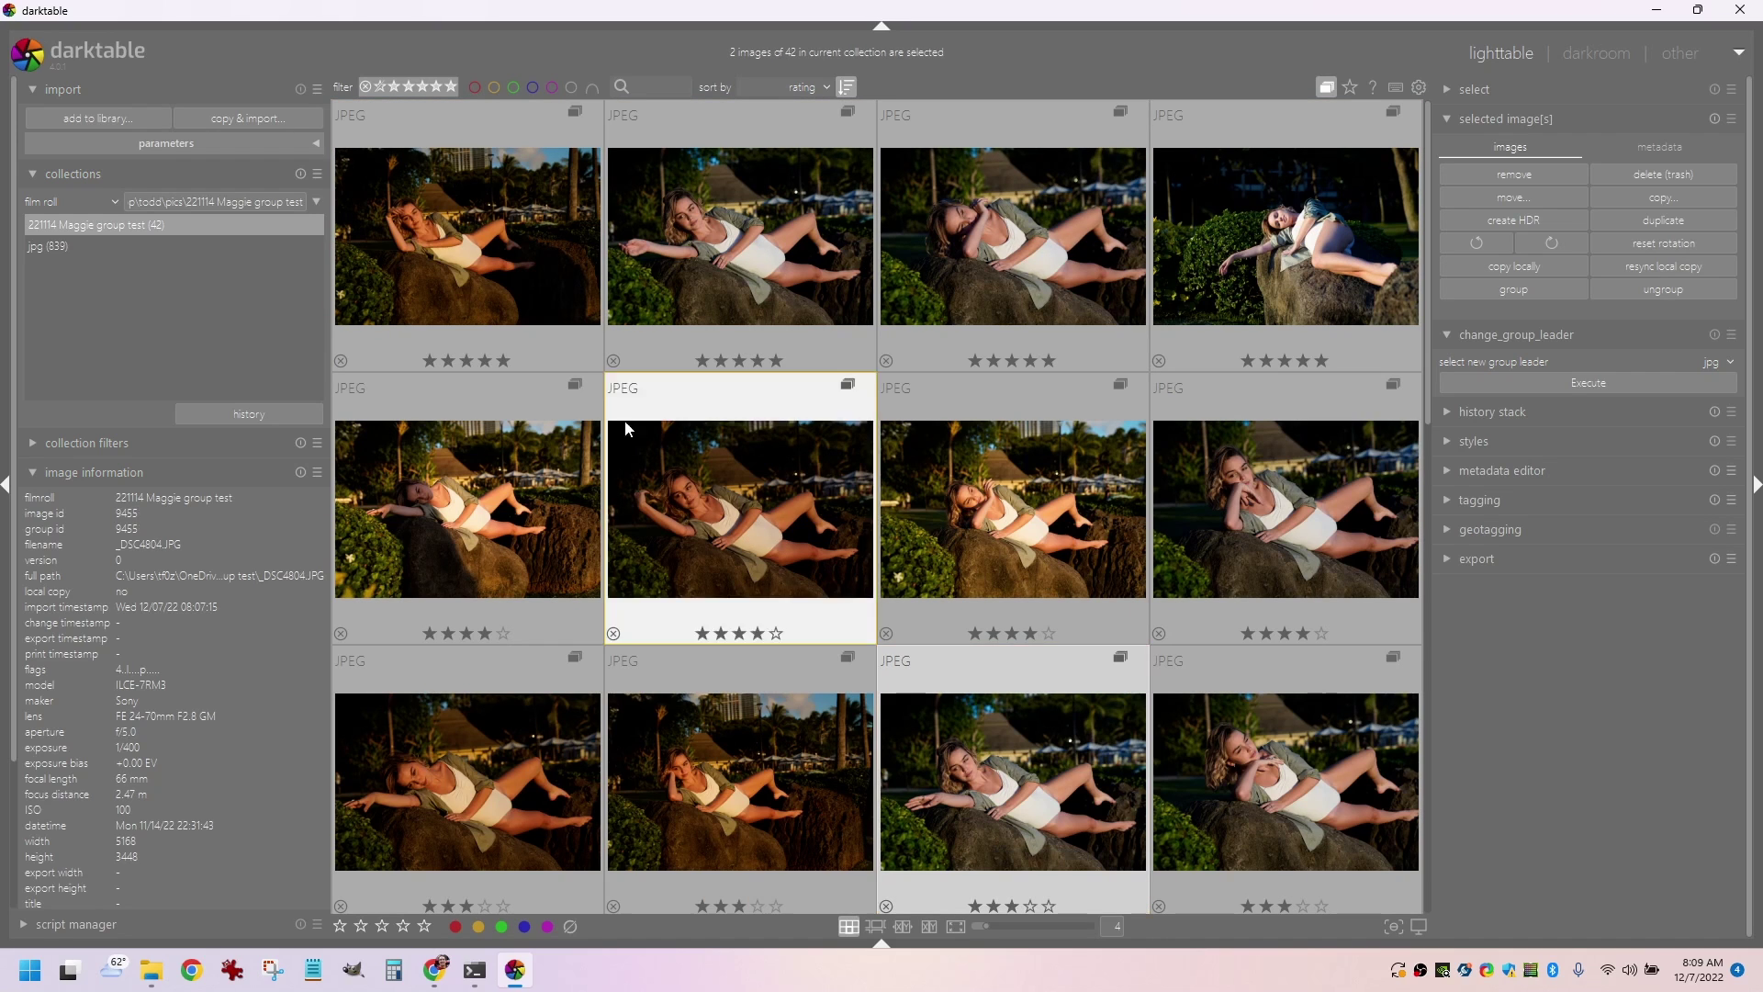
shift+click(1269, 233)
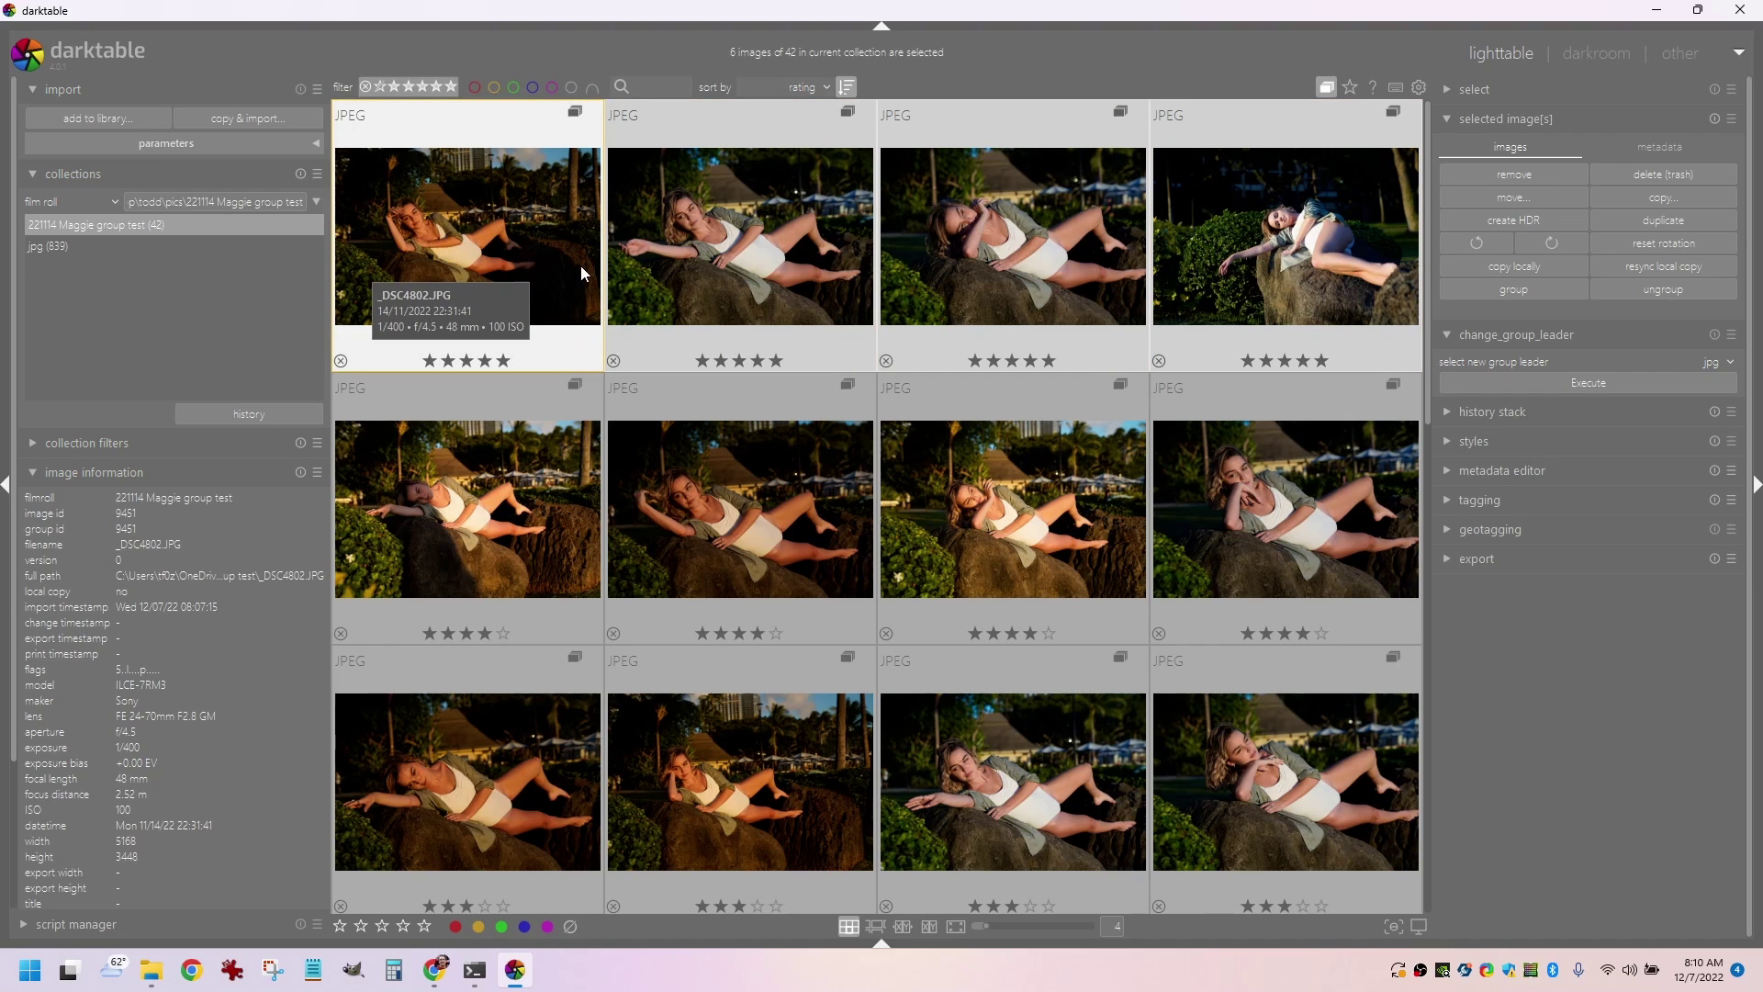
click(1328, 88)
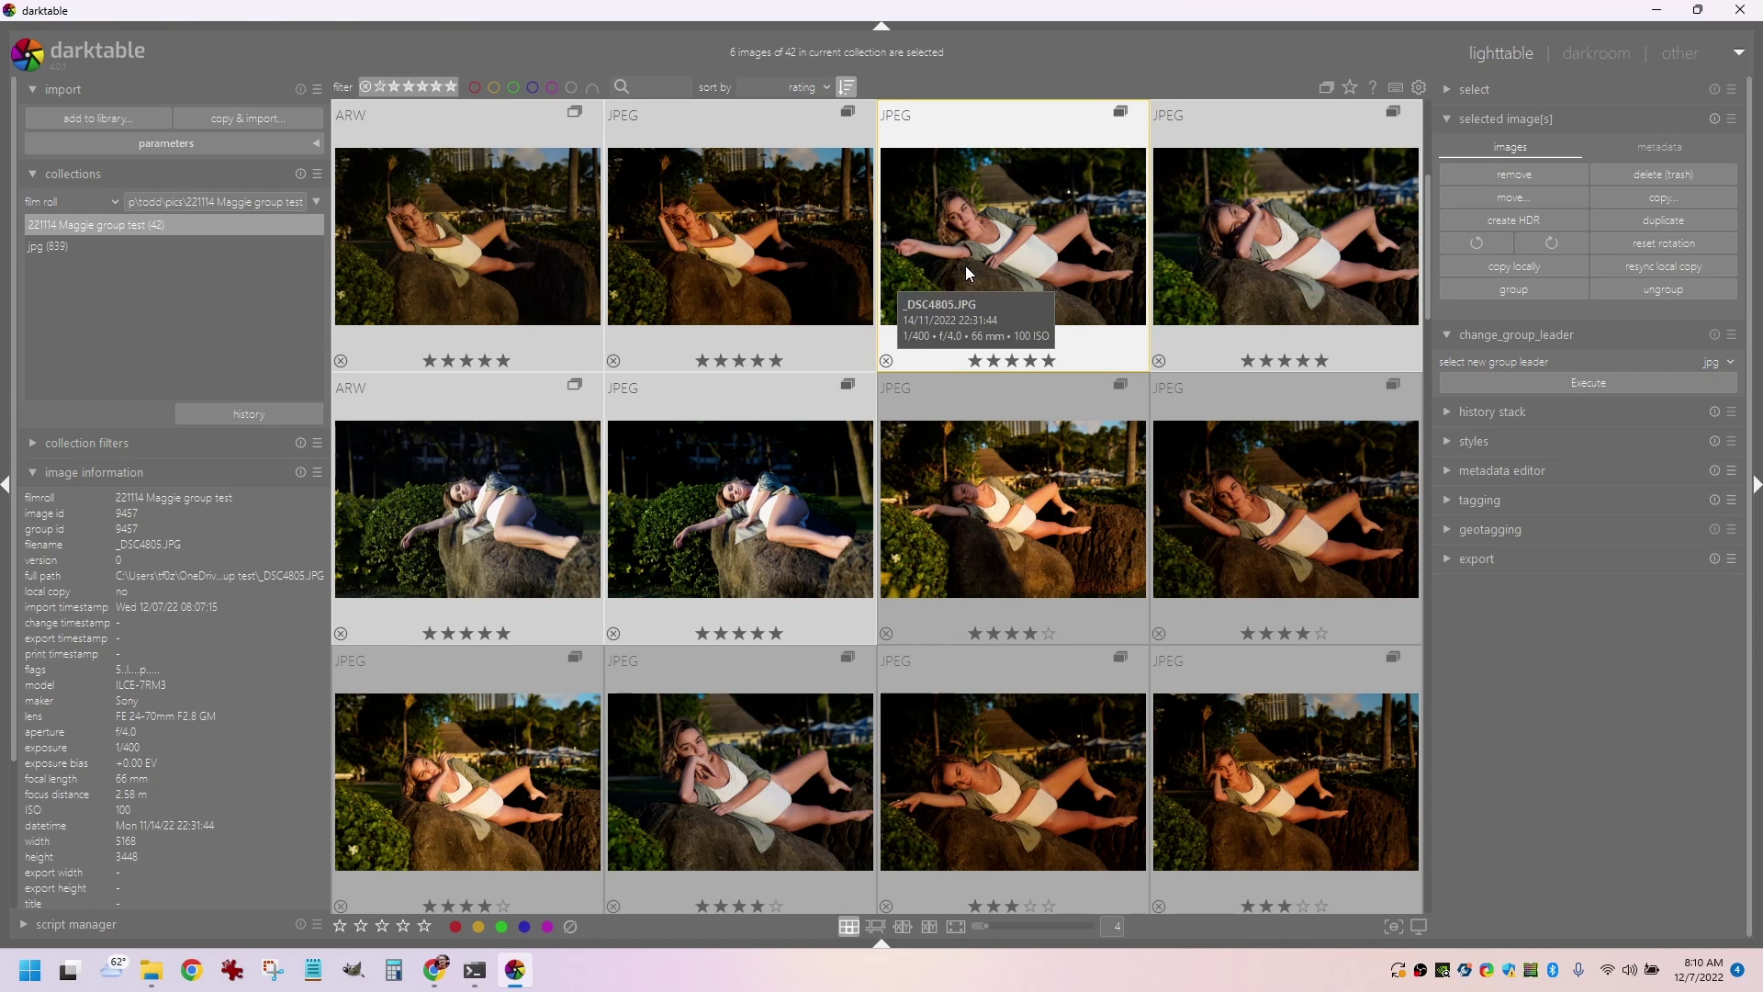
Step: Select the unrated shots in row two and rate them and their raws two stars
scroll(966, 266, down, 2)
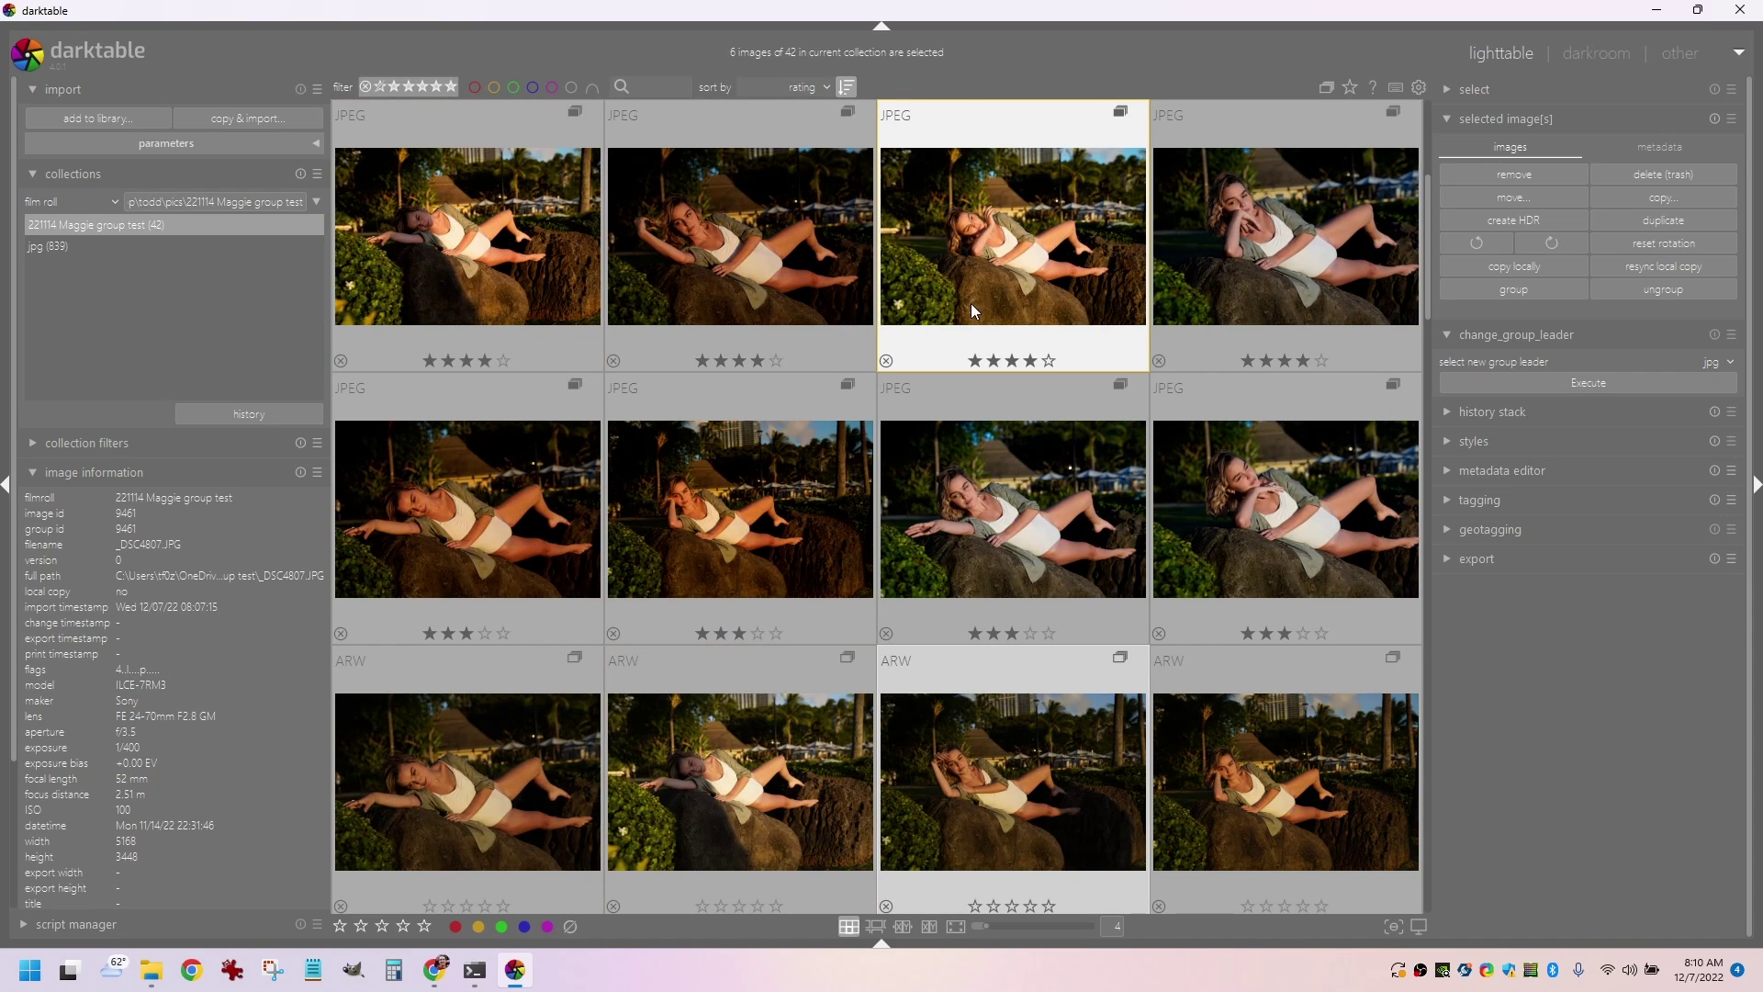
scroll(752, 244, up, 1)
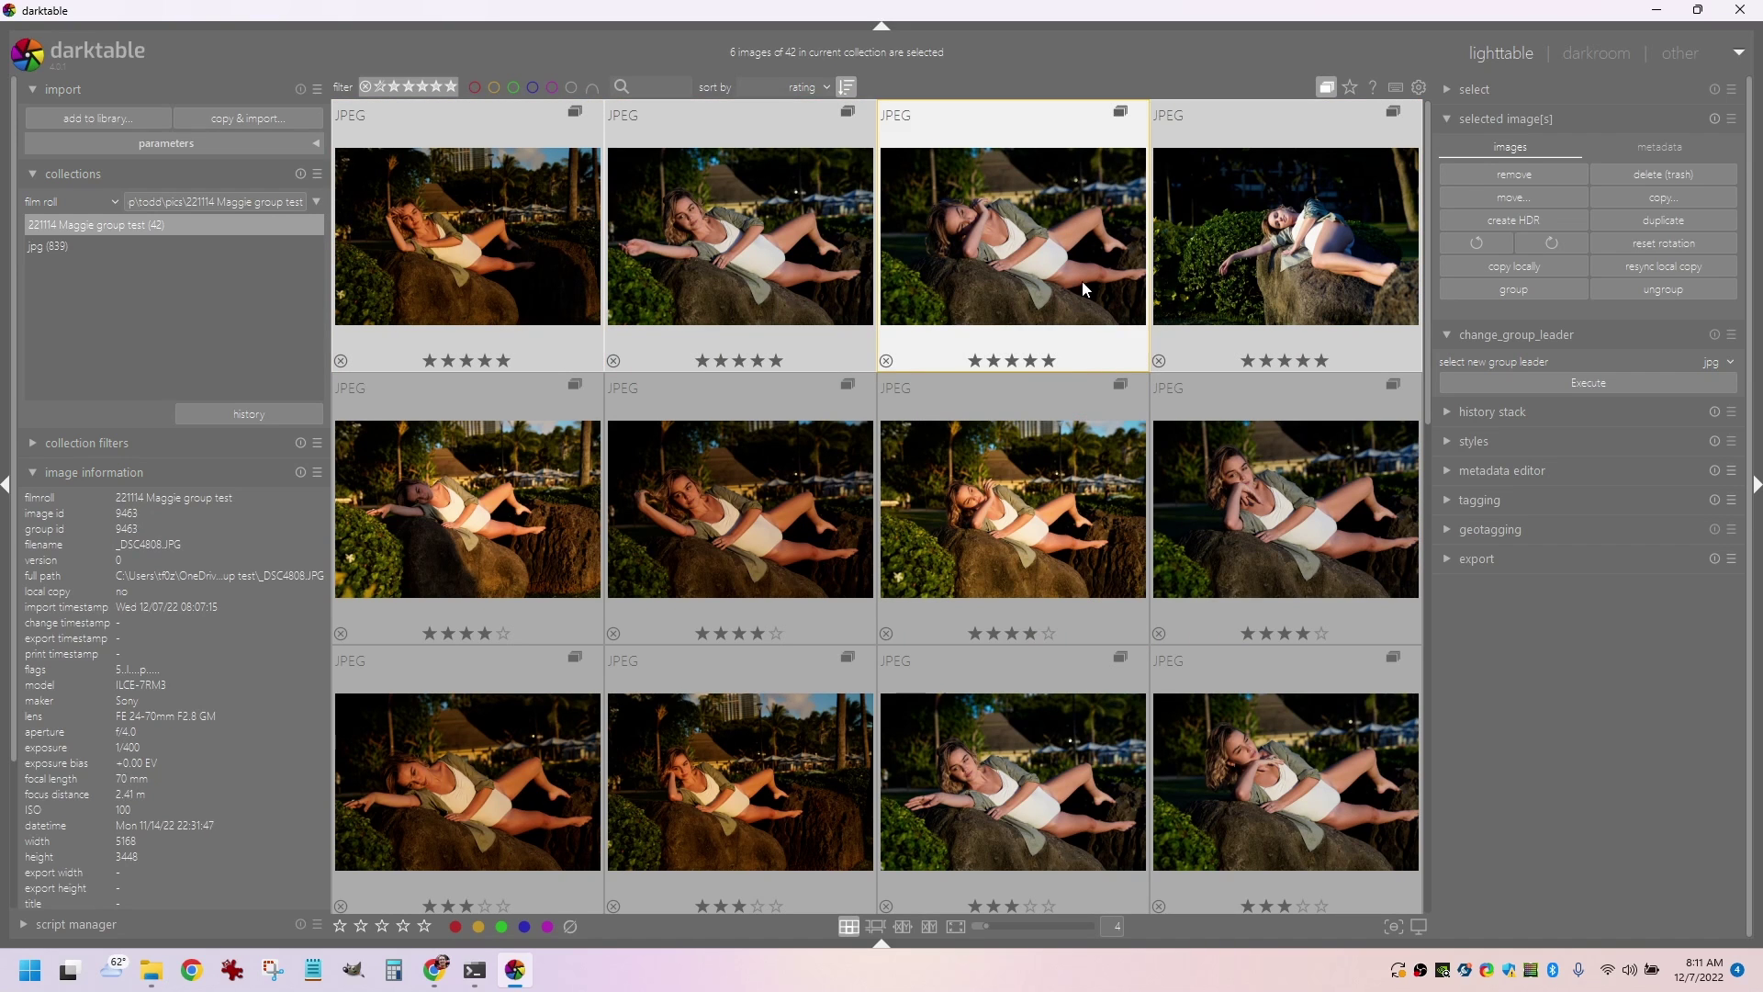
scroll(1058, 330, down, 6)
scroll(1061, 331, up, 1)
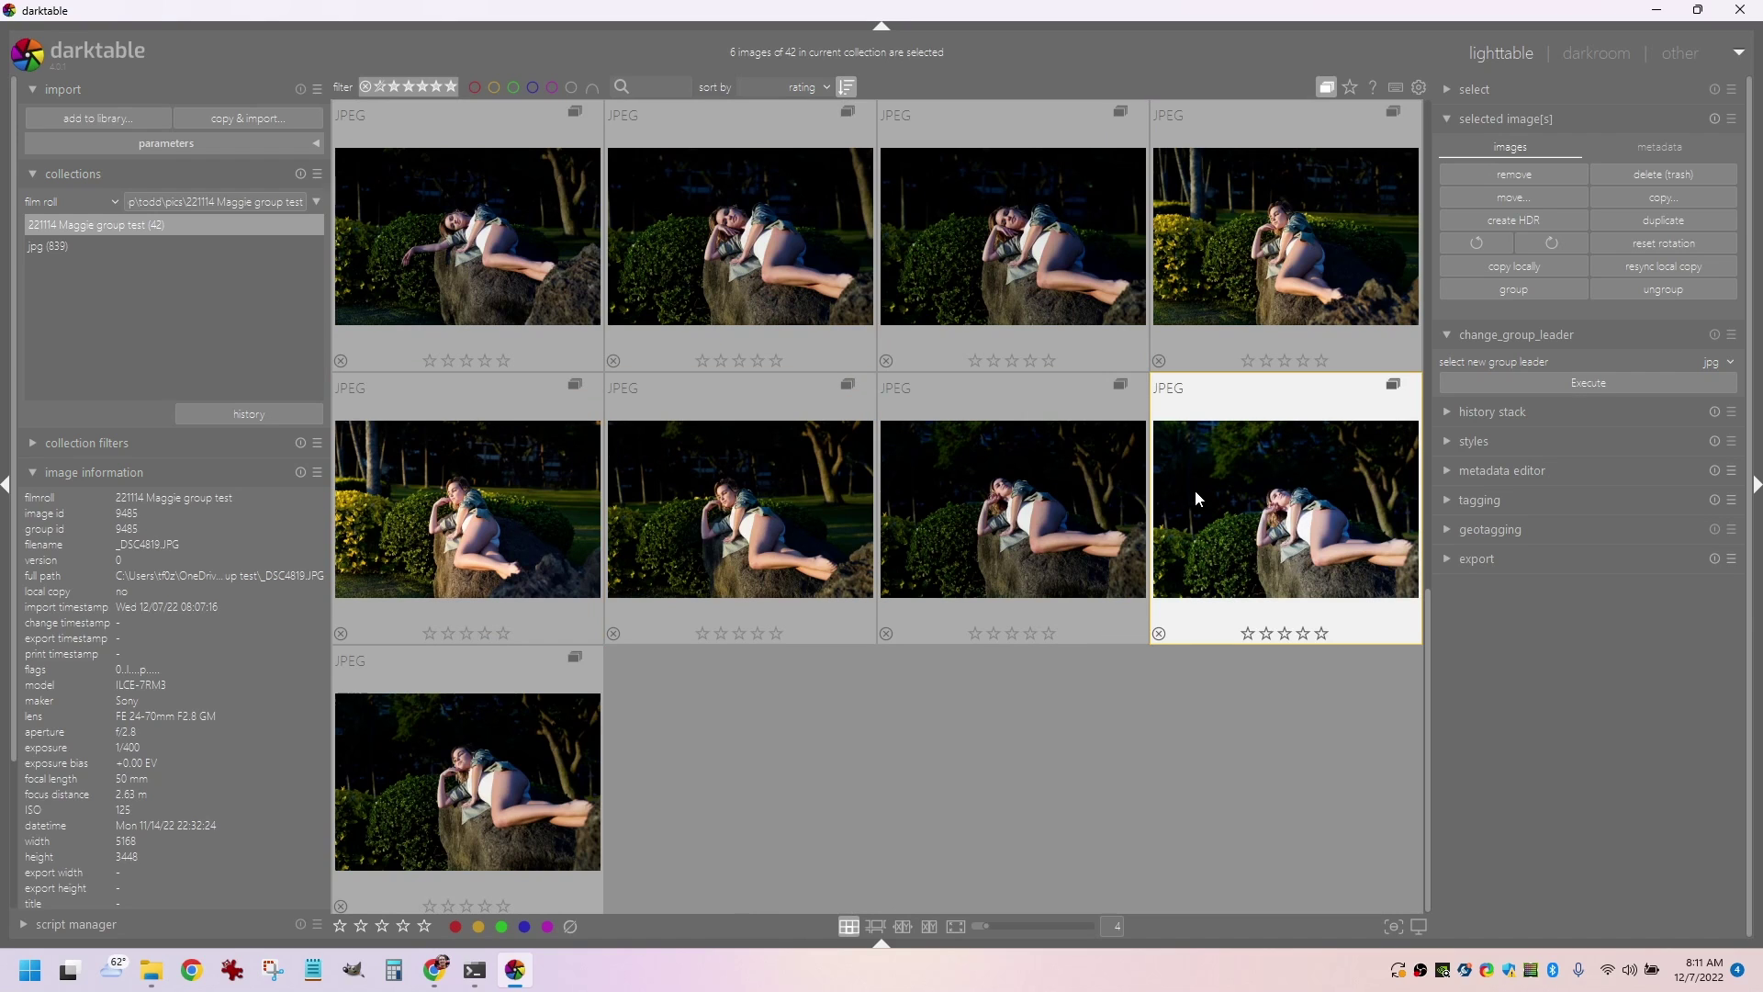
click(521, 487)
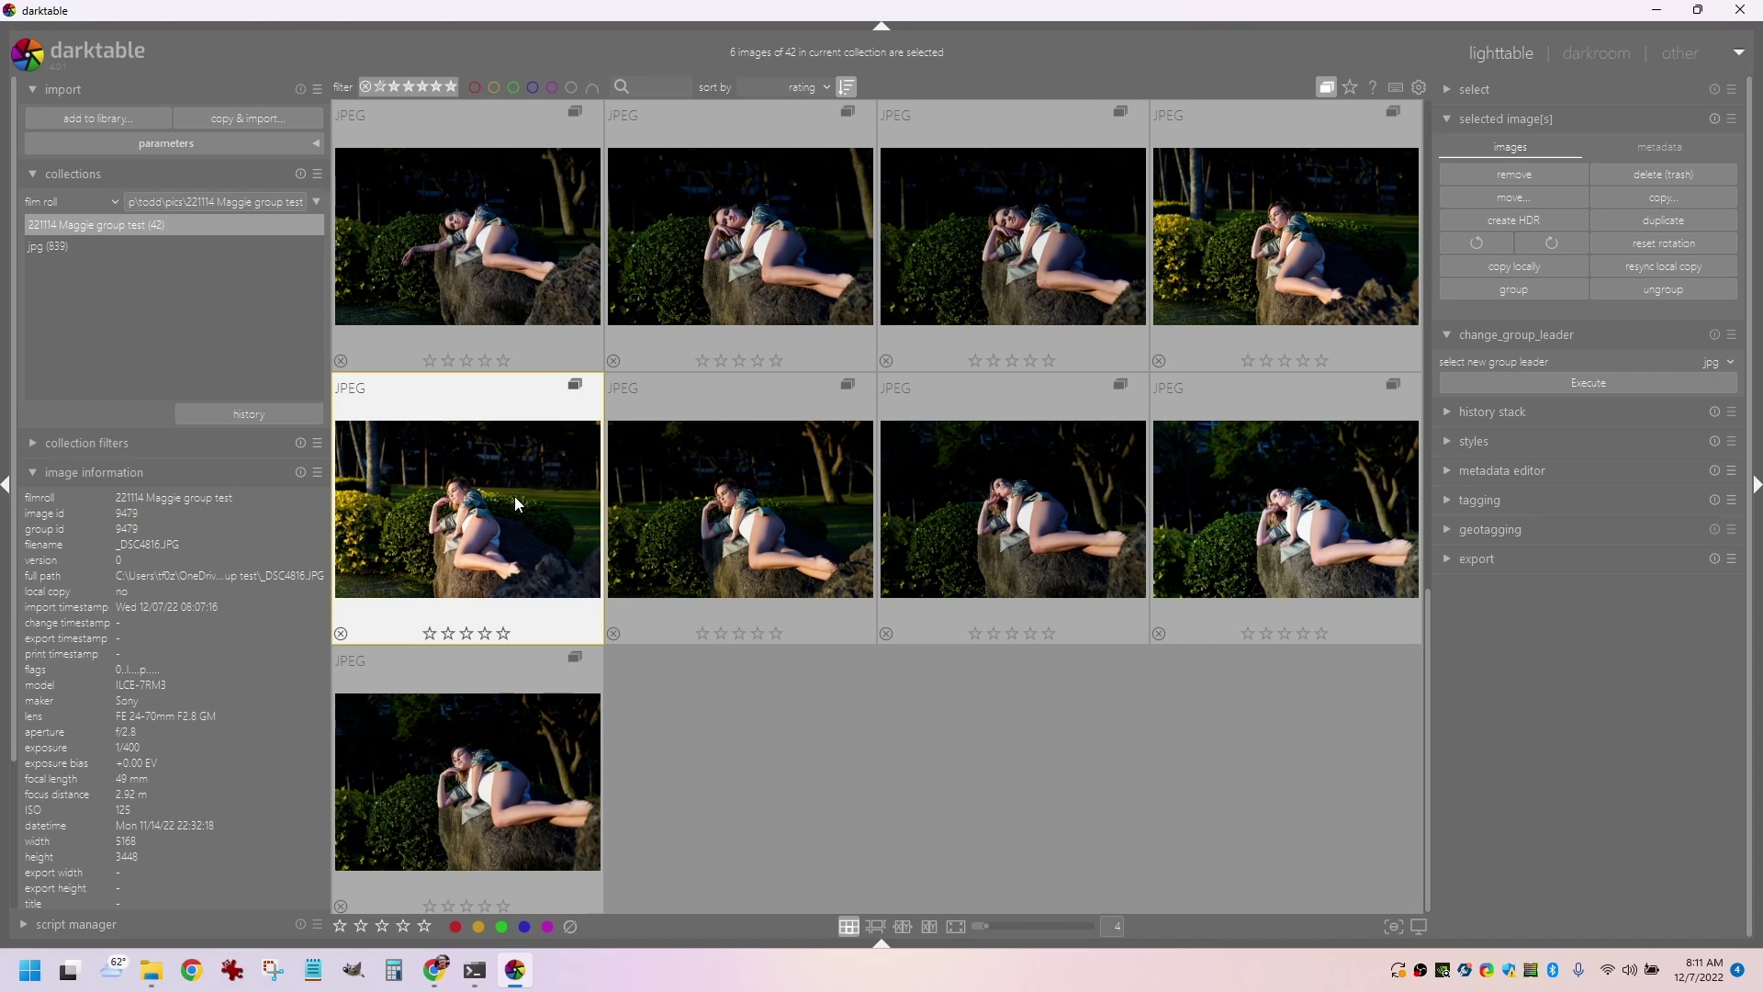
shift+click(1278, 512)
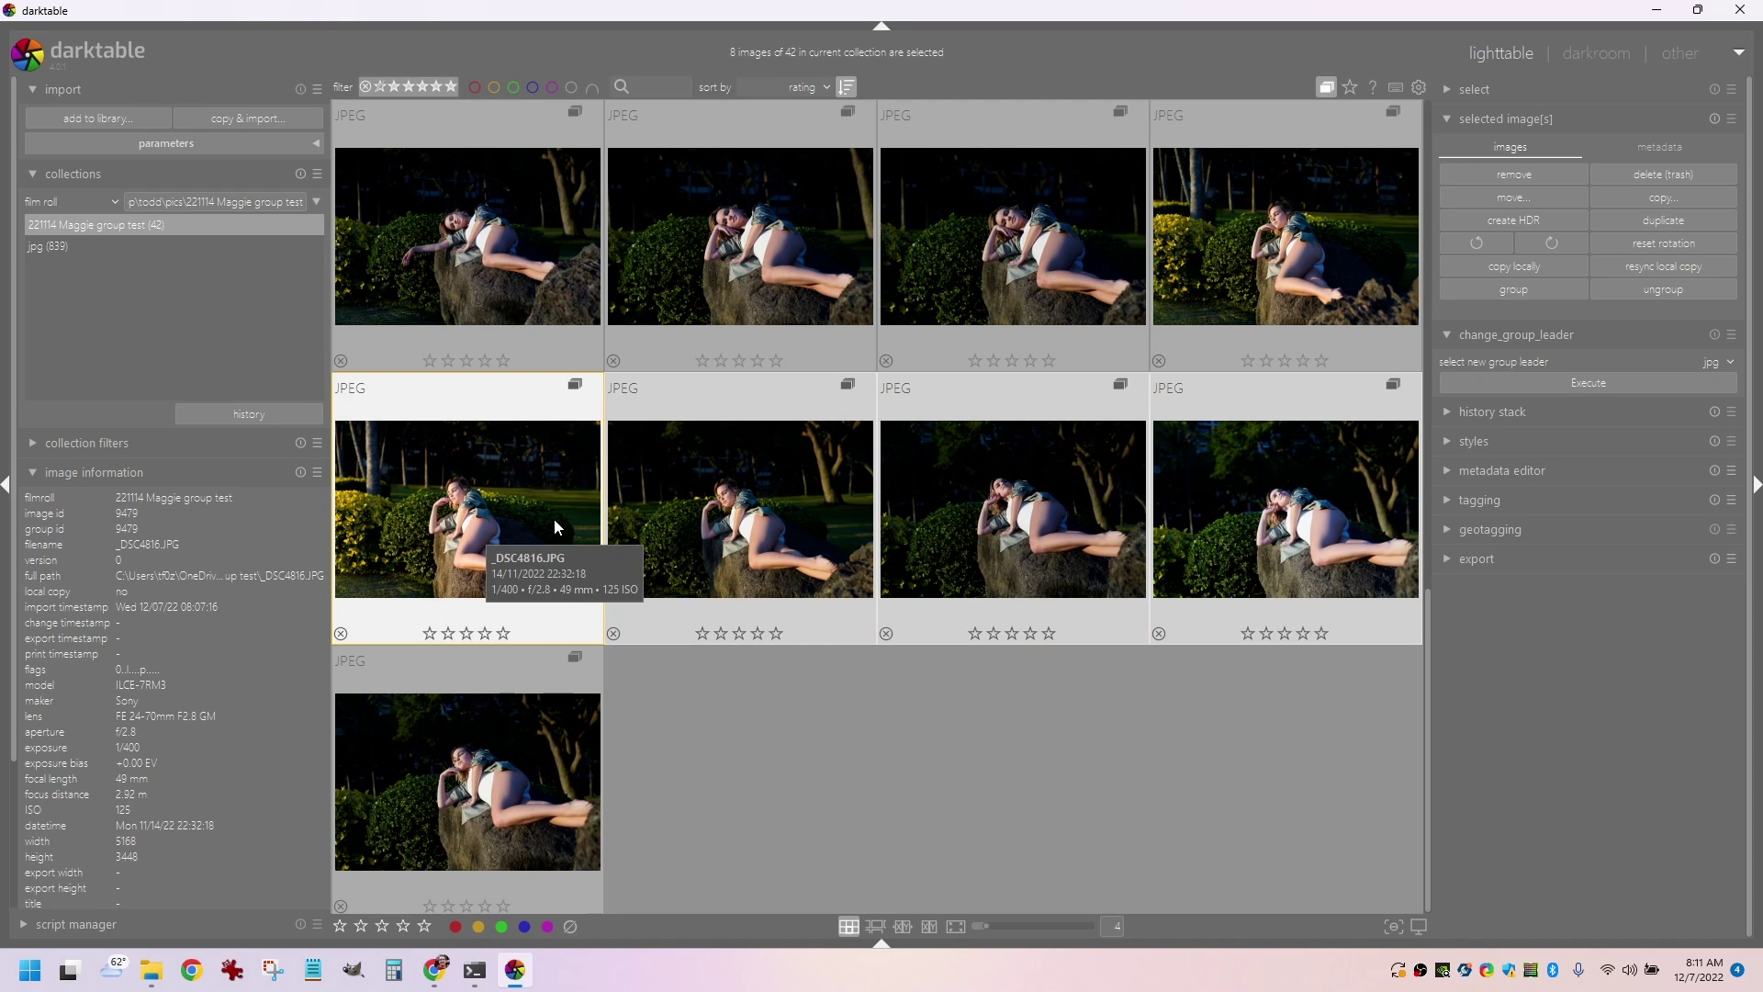
key(ctrl+g)
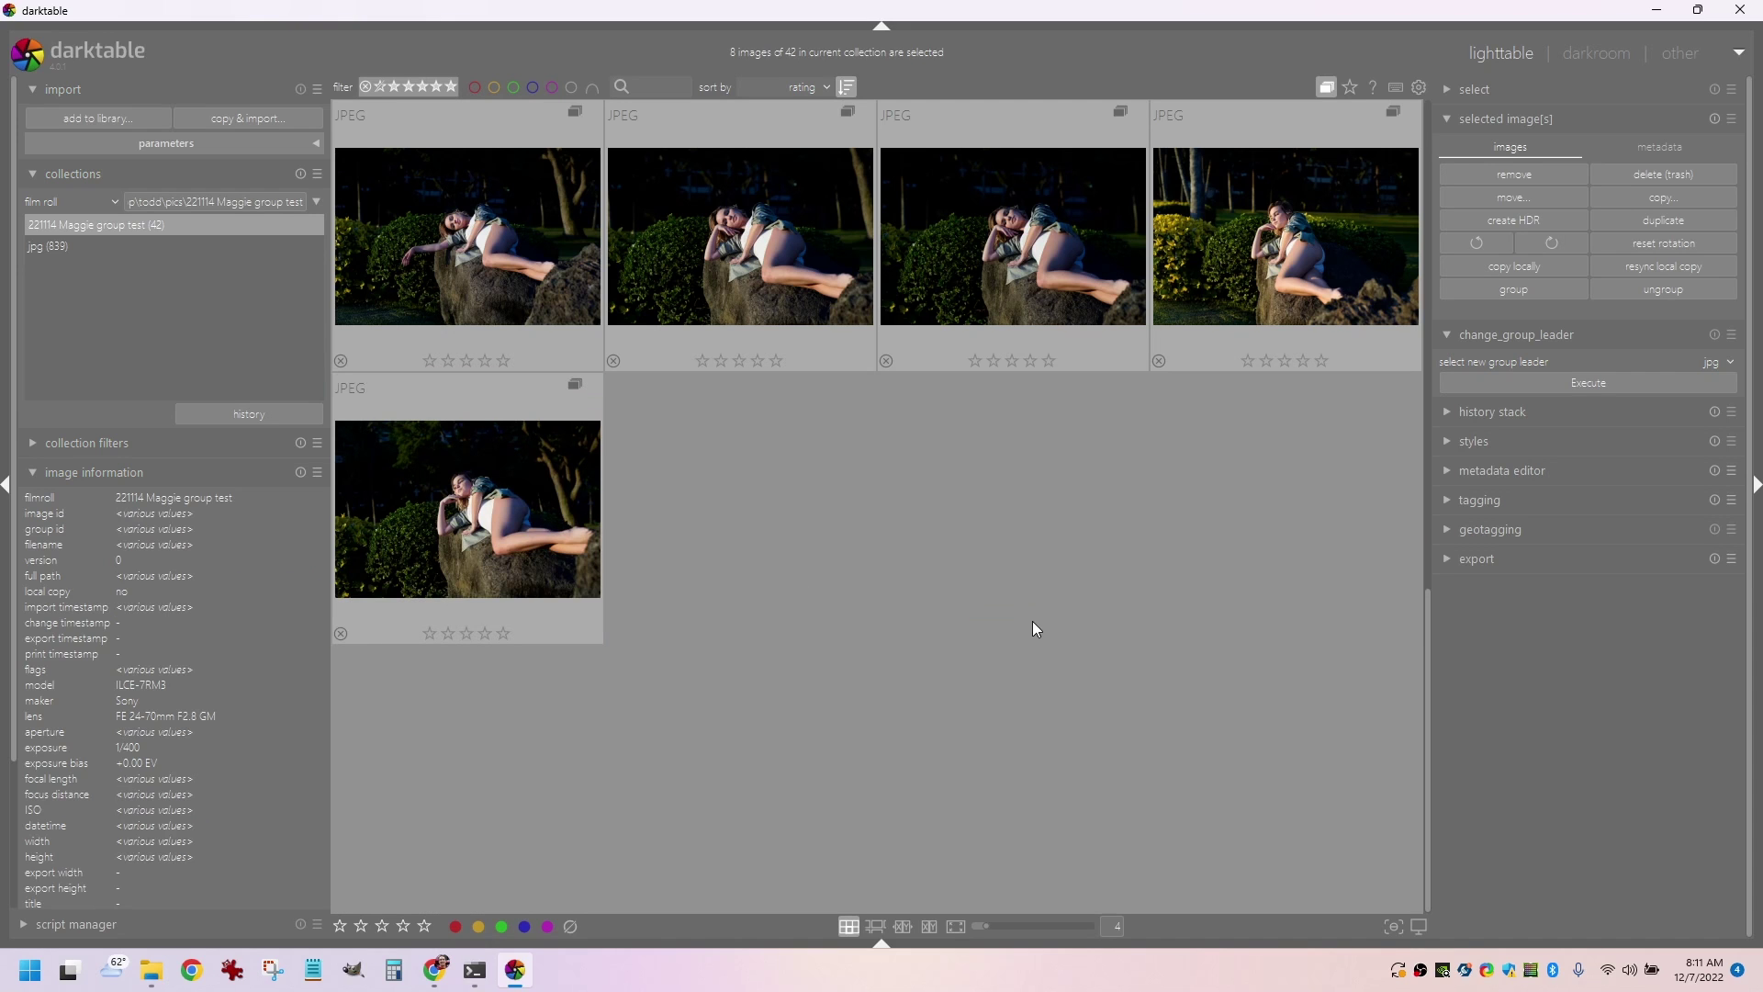
Step: Expand groups and scroll through the grid to check the ARW files' ratings
scroll(1151, 565, down, 1)
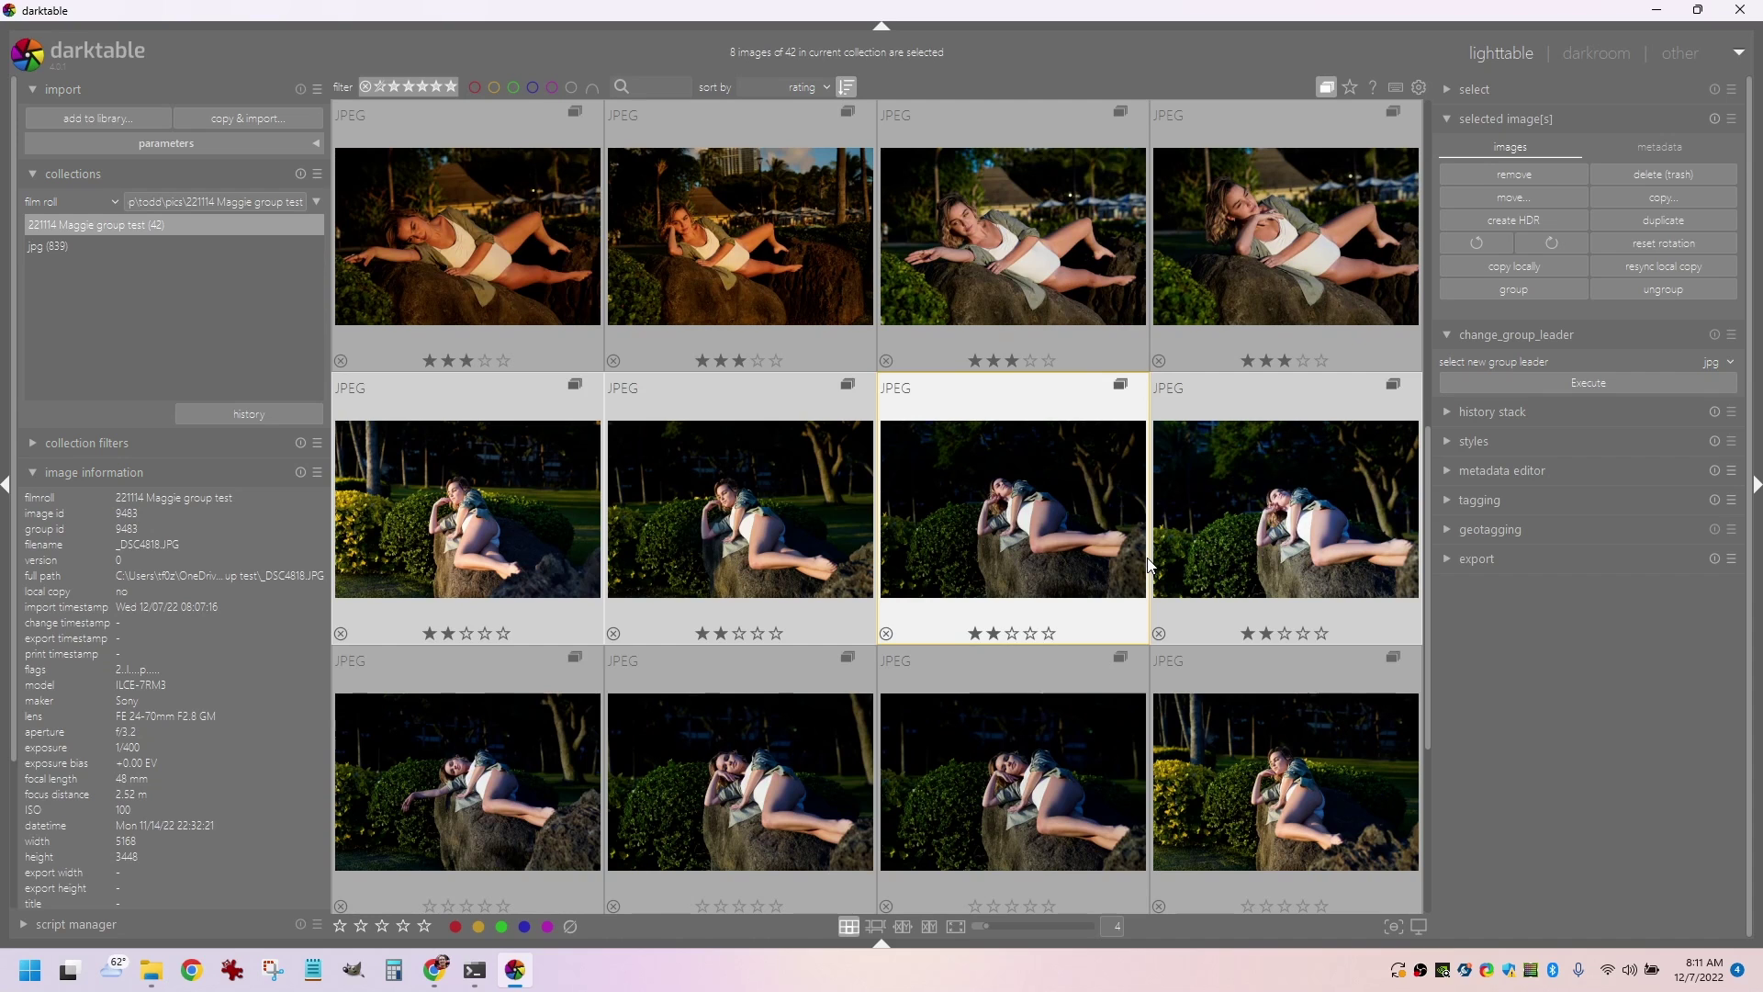
click(1326, 86)
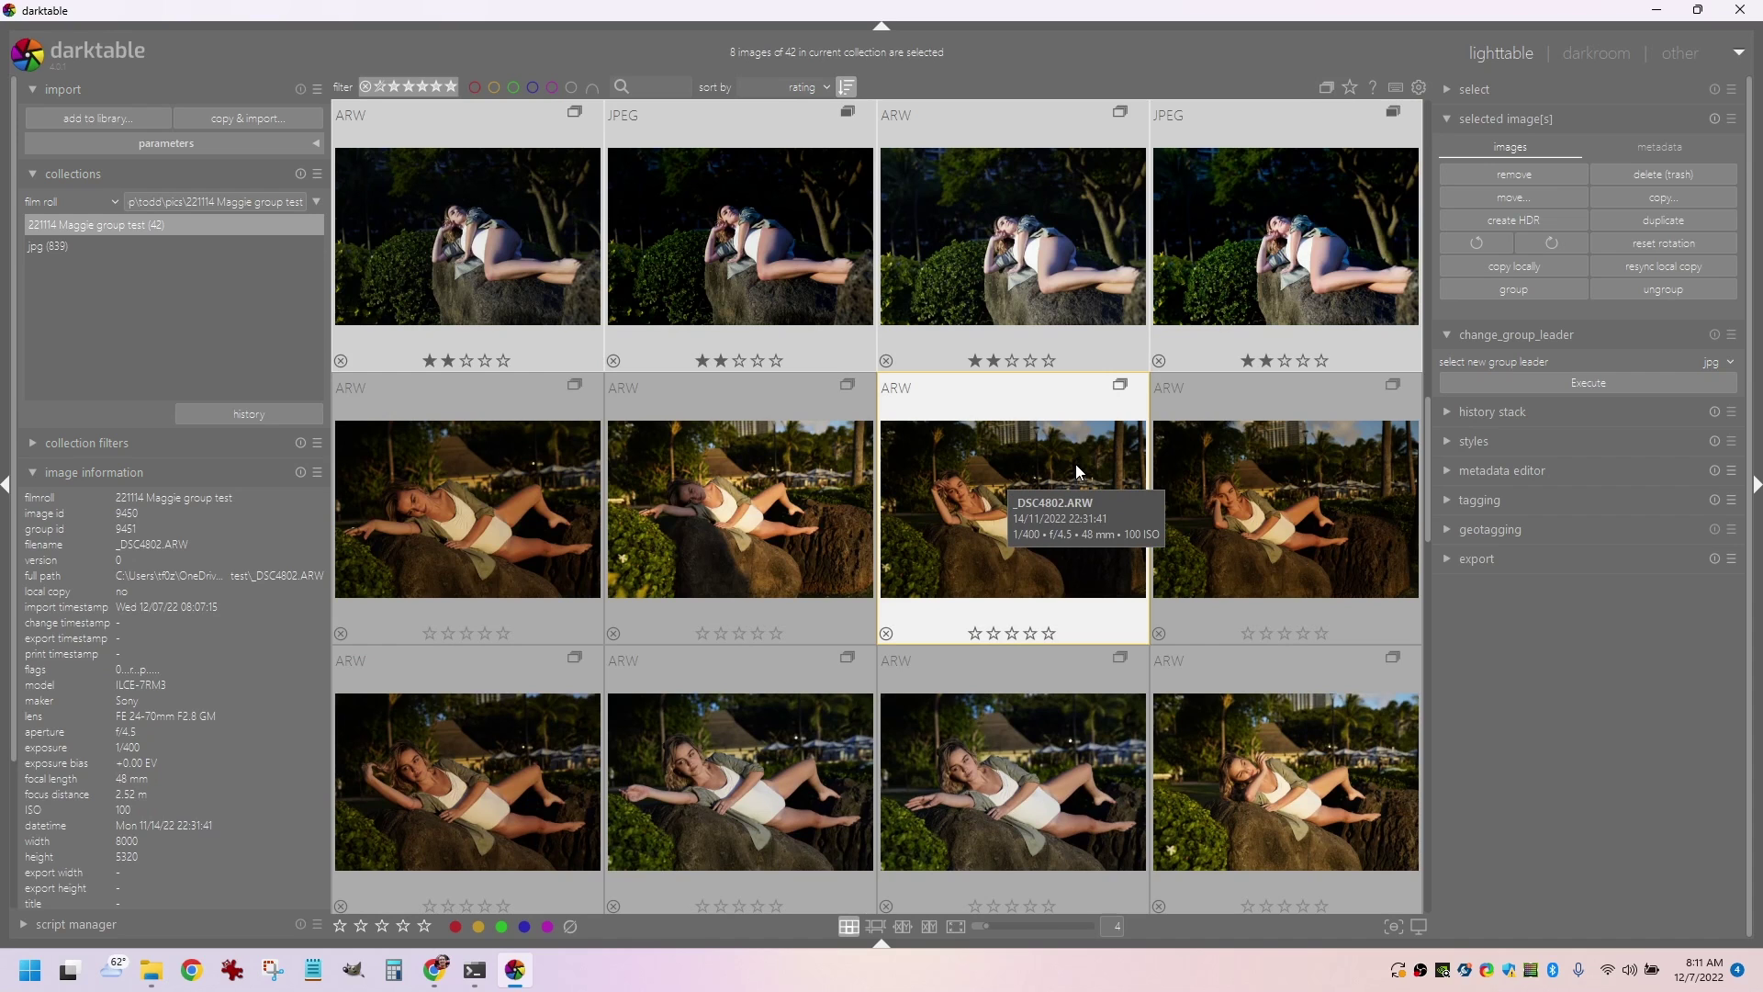
scroll(1076, 465, up, 1)
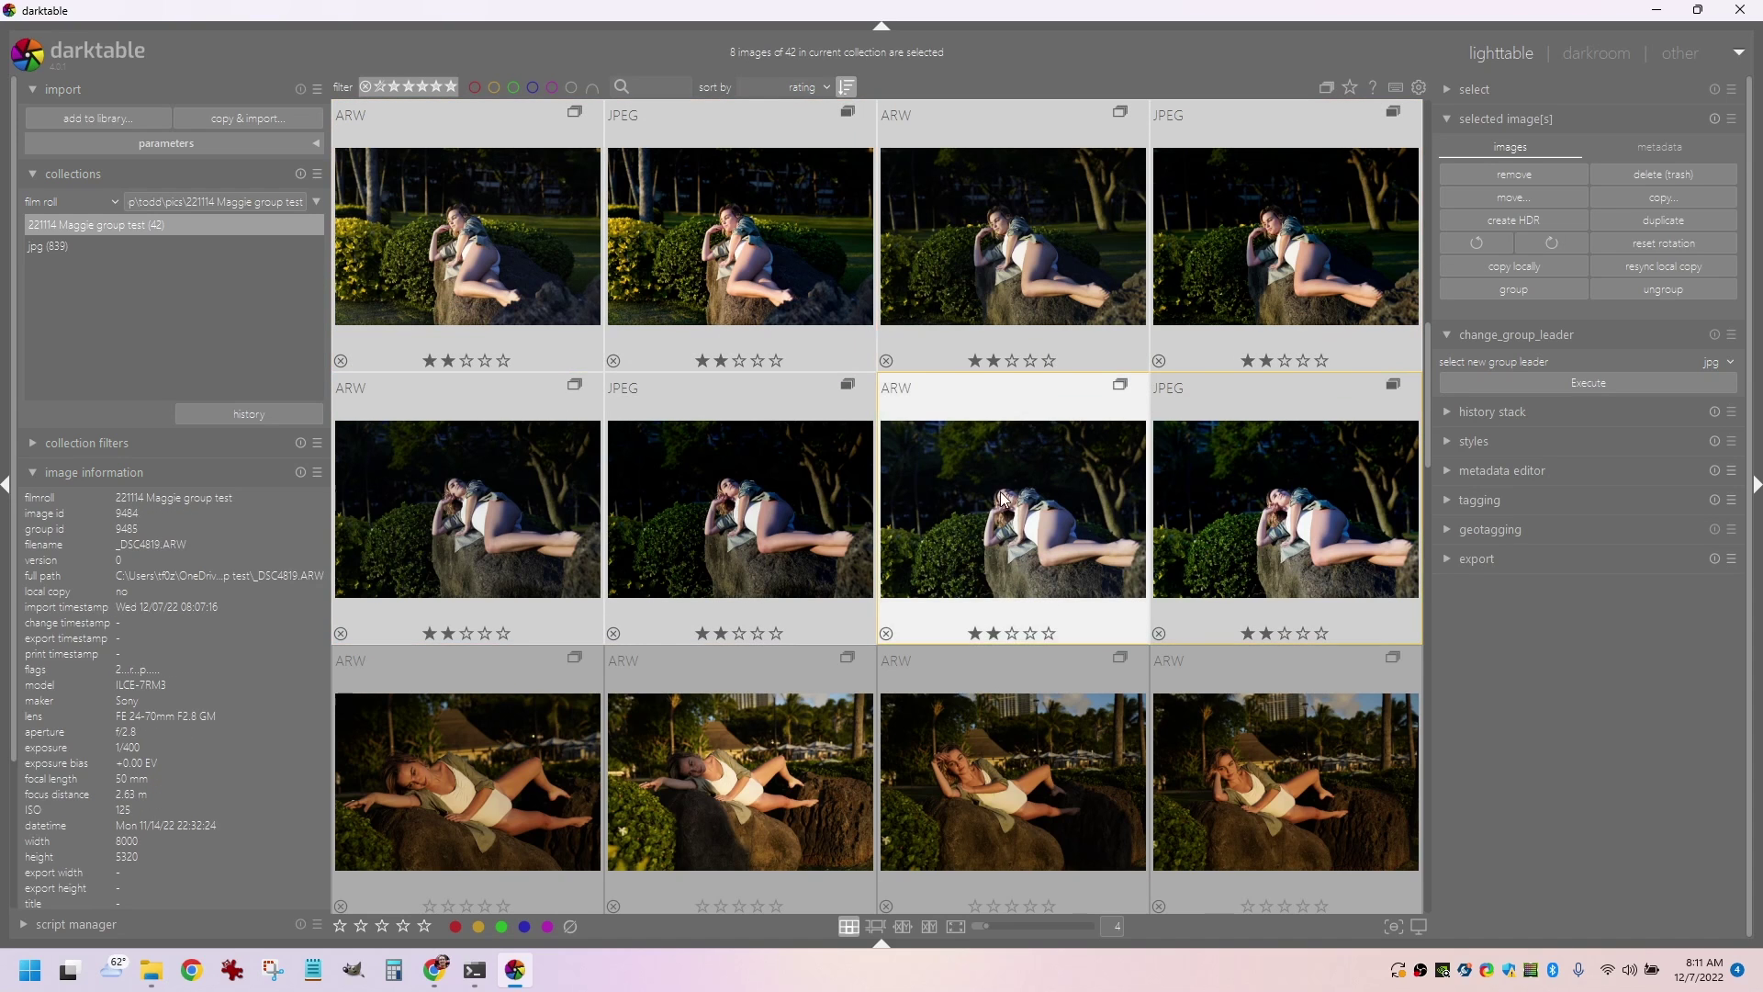
scroll(945, 527, up, 3)
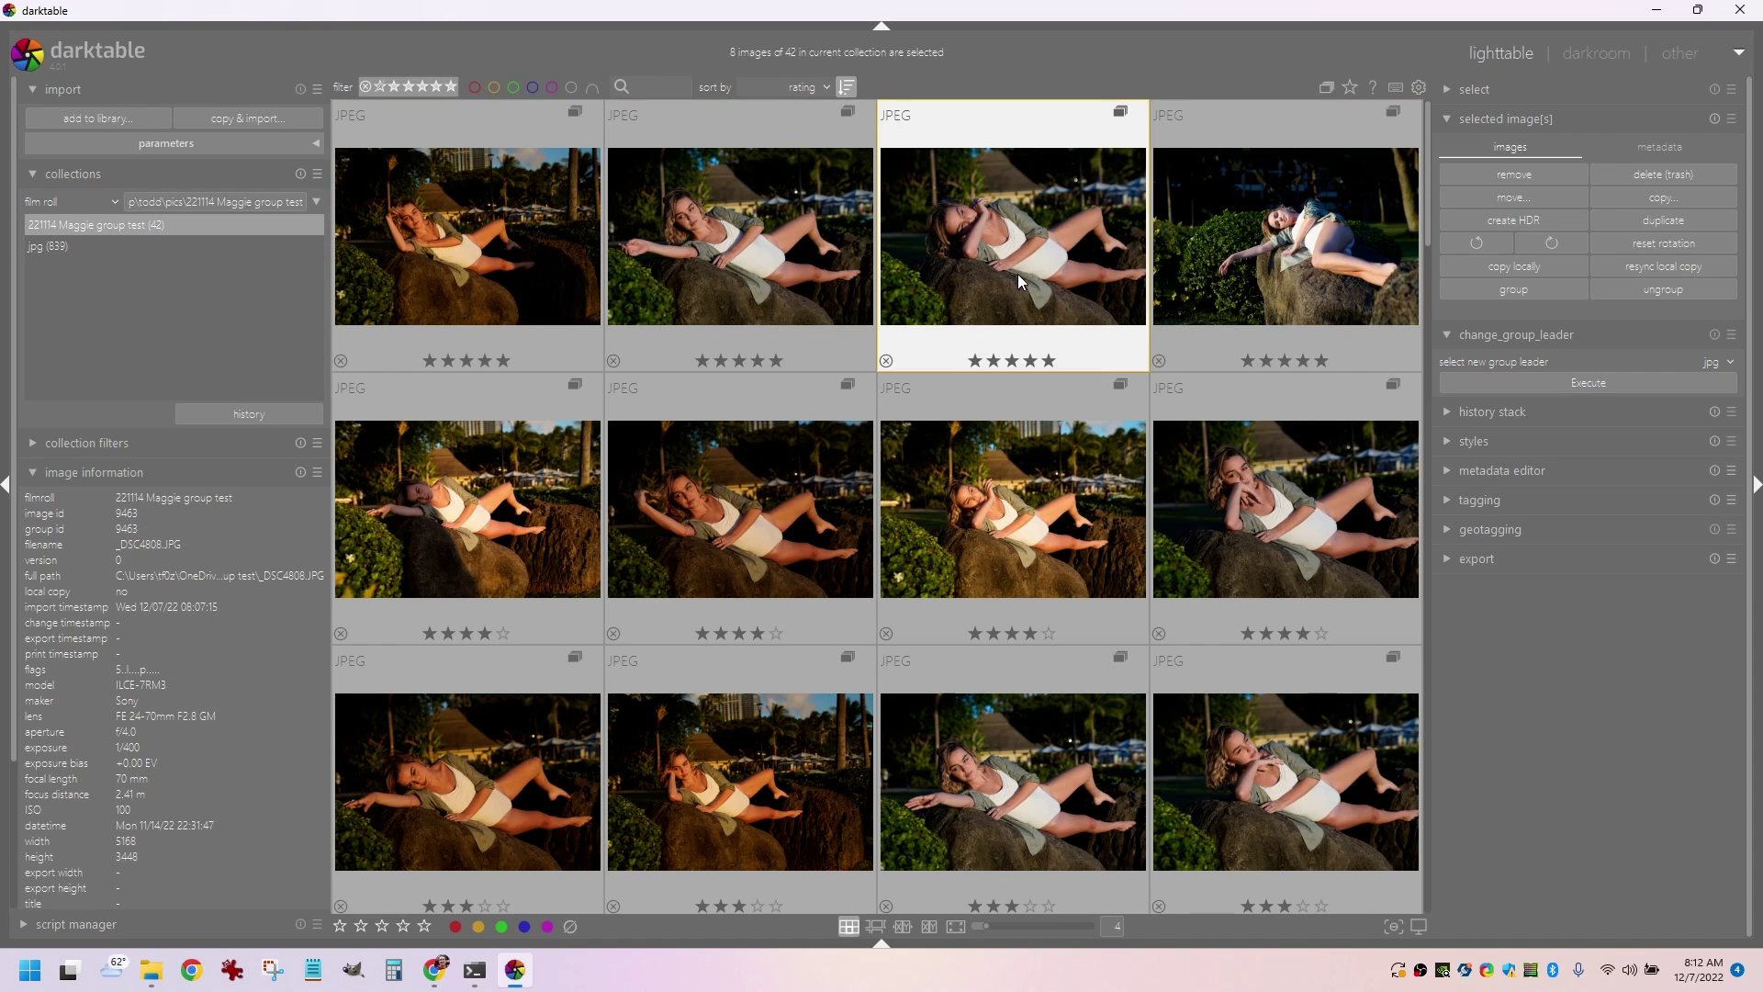
scroll(1015, 294, down, 5)
scroll(1017, 298, up, 1)
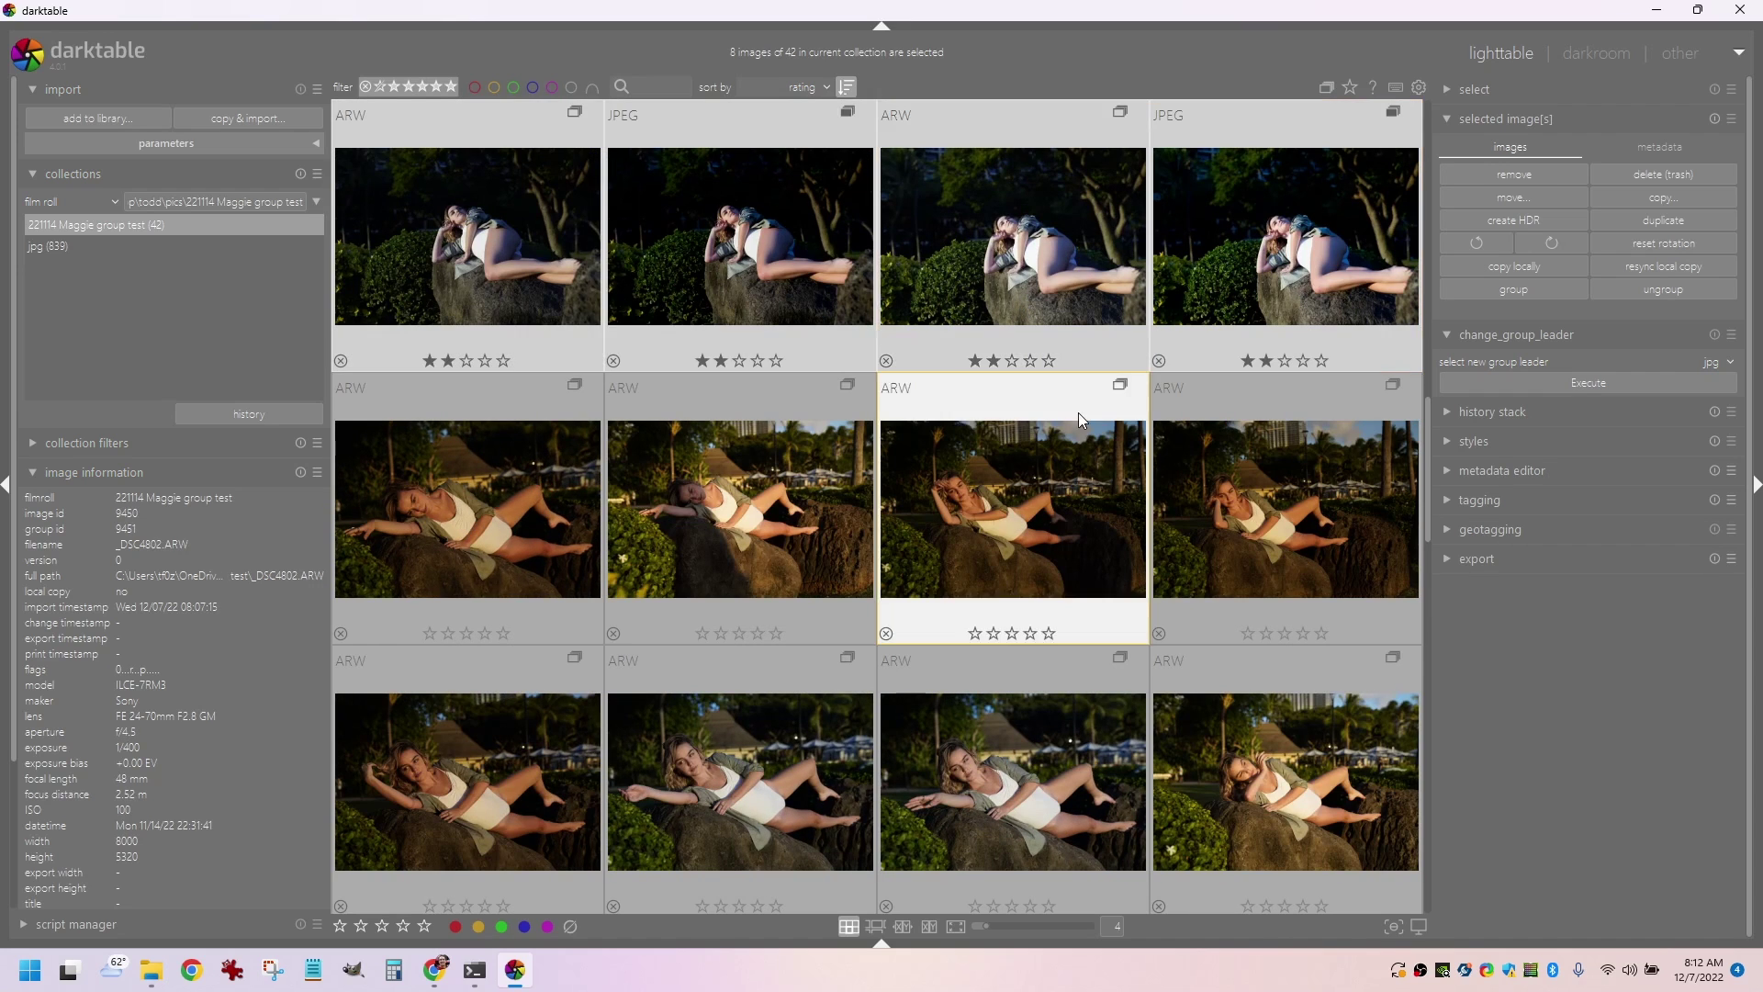
Step: Collapse groups and clear the rating from the selected two-star shots
scroll(1193, 275, up, 1)
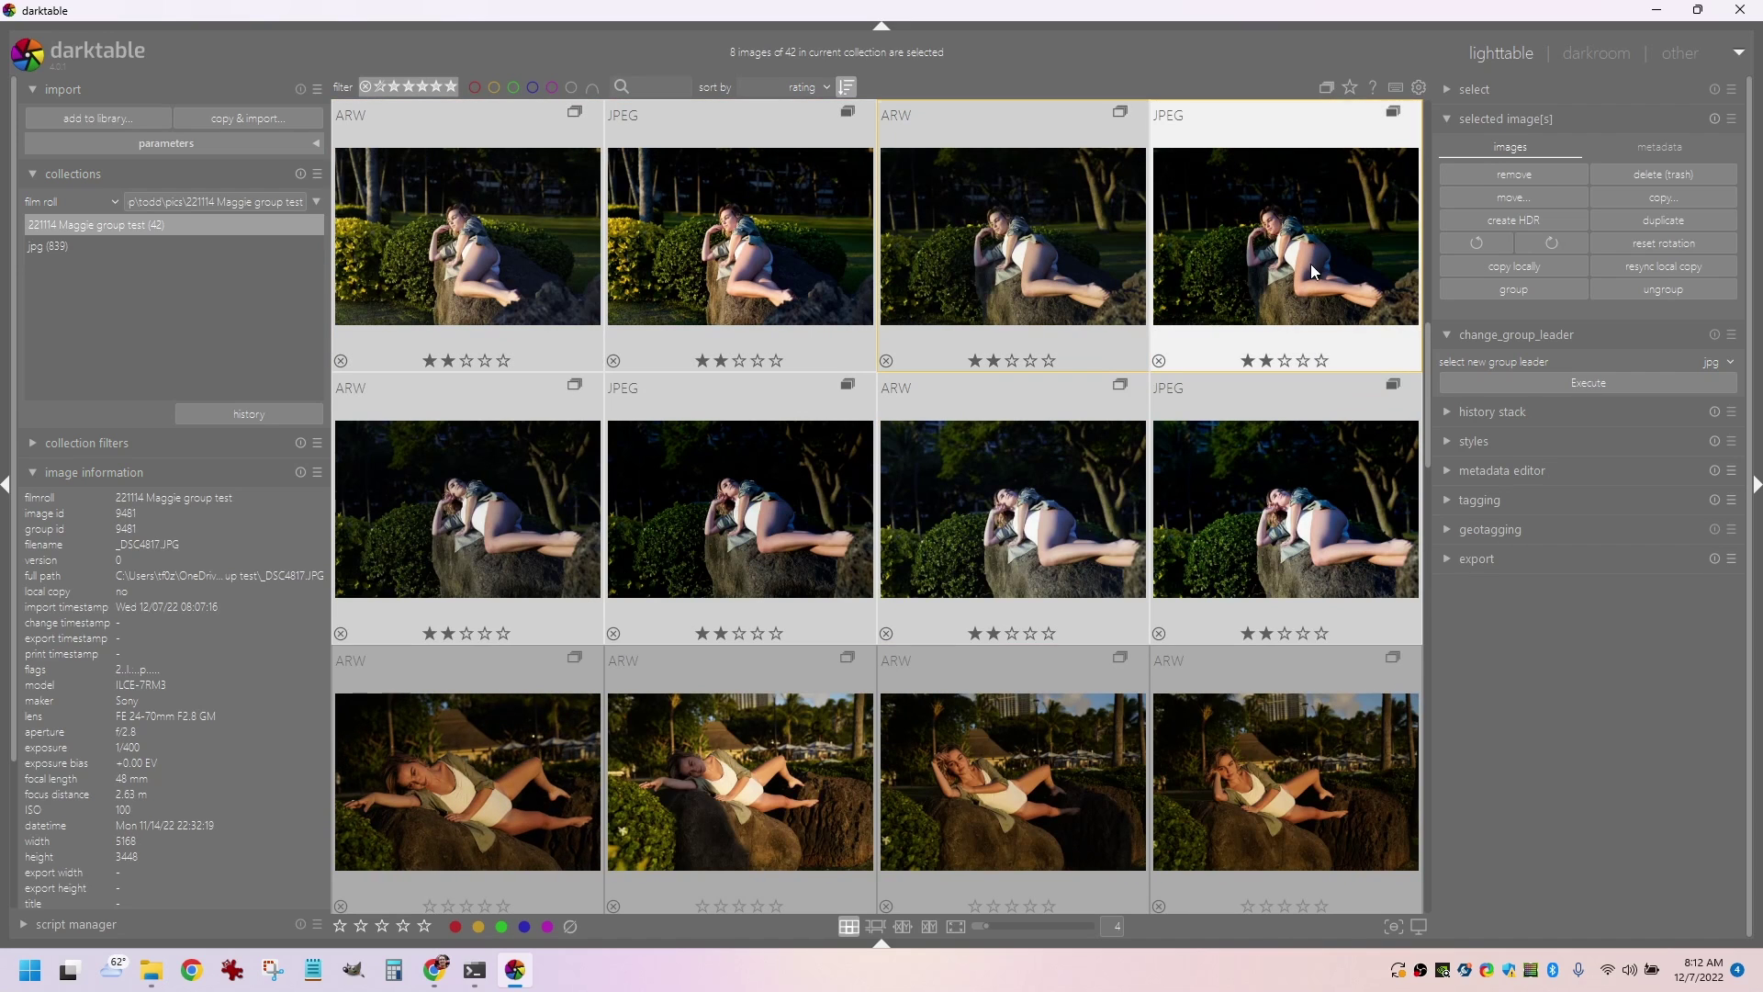
click(1328, 88)
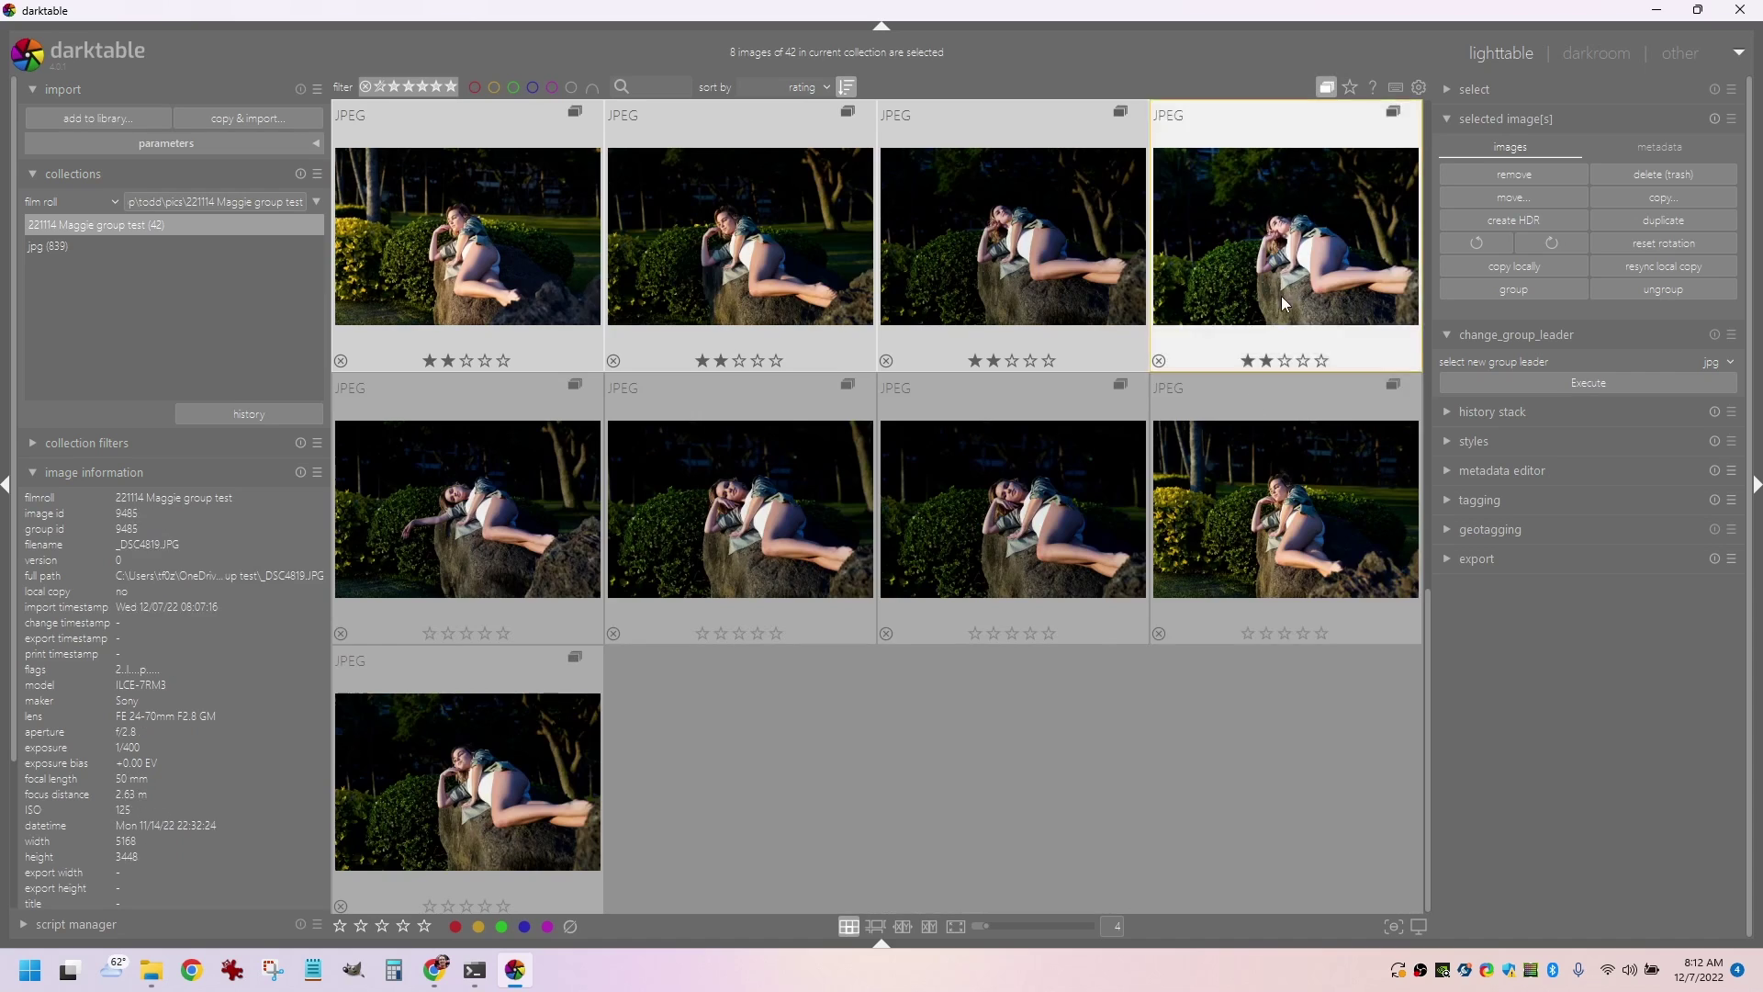
scroll(1207, 495, up, 2)
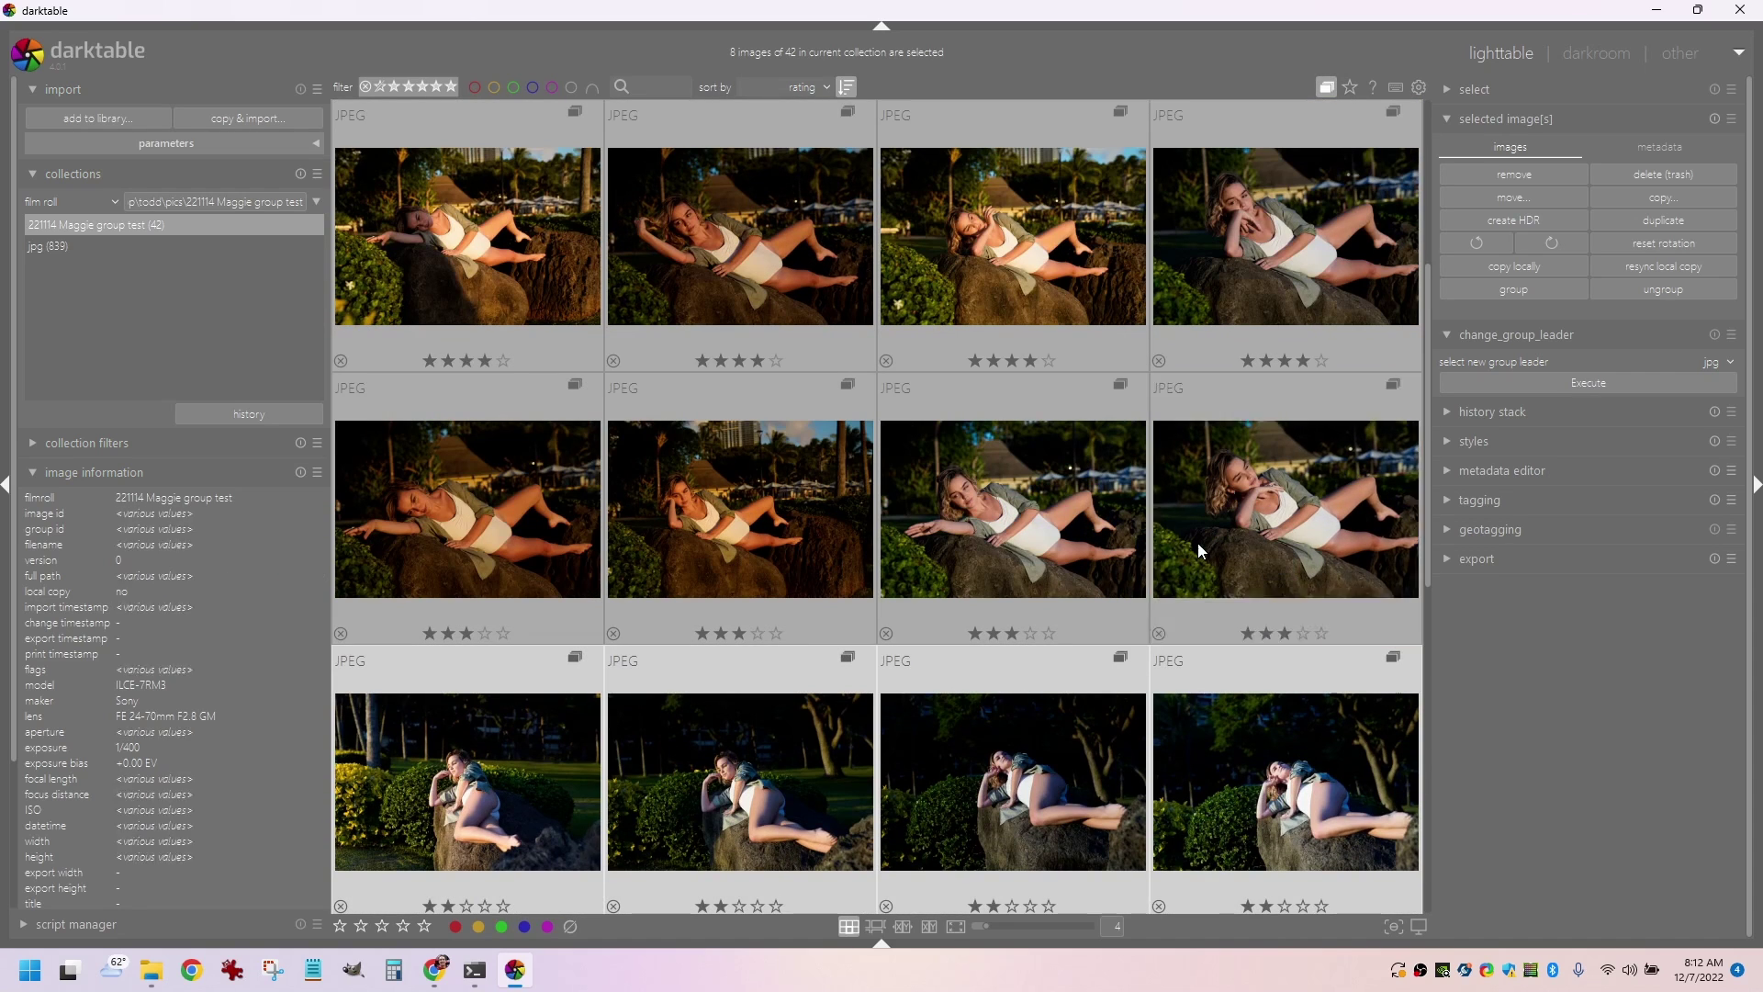
scroll(1193, 532, down, 1)
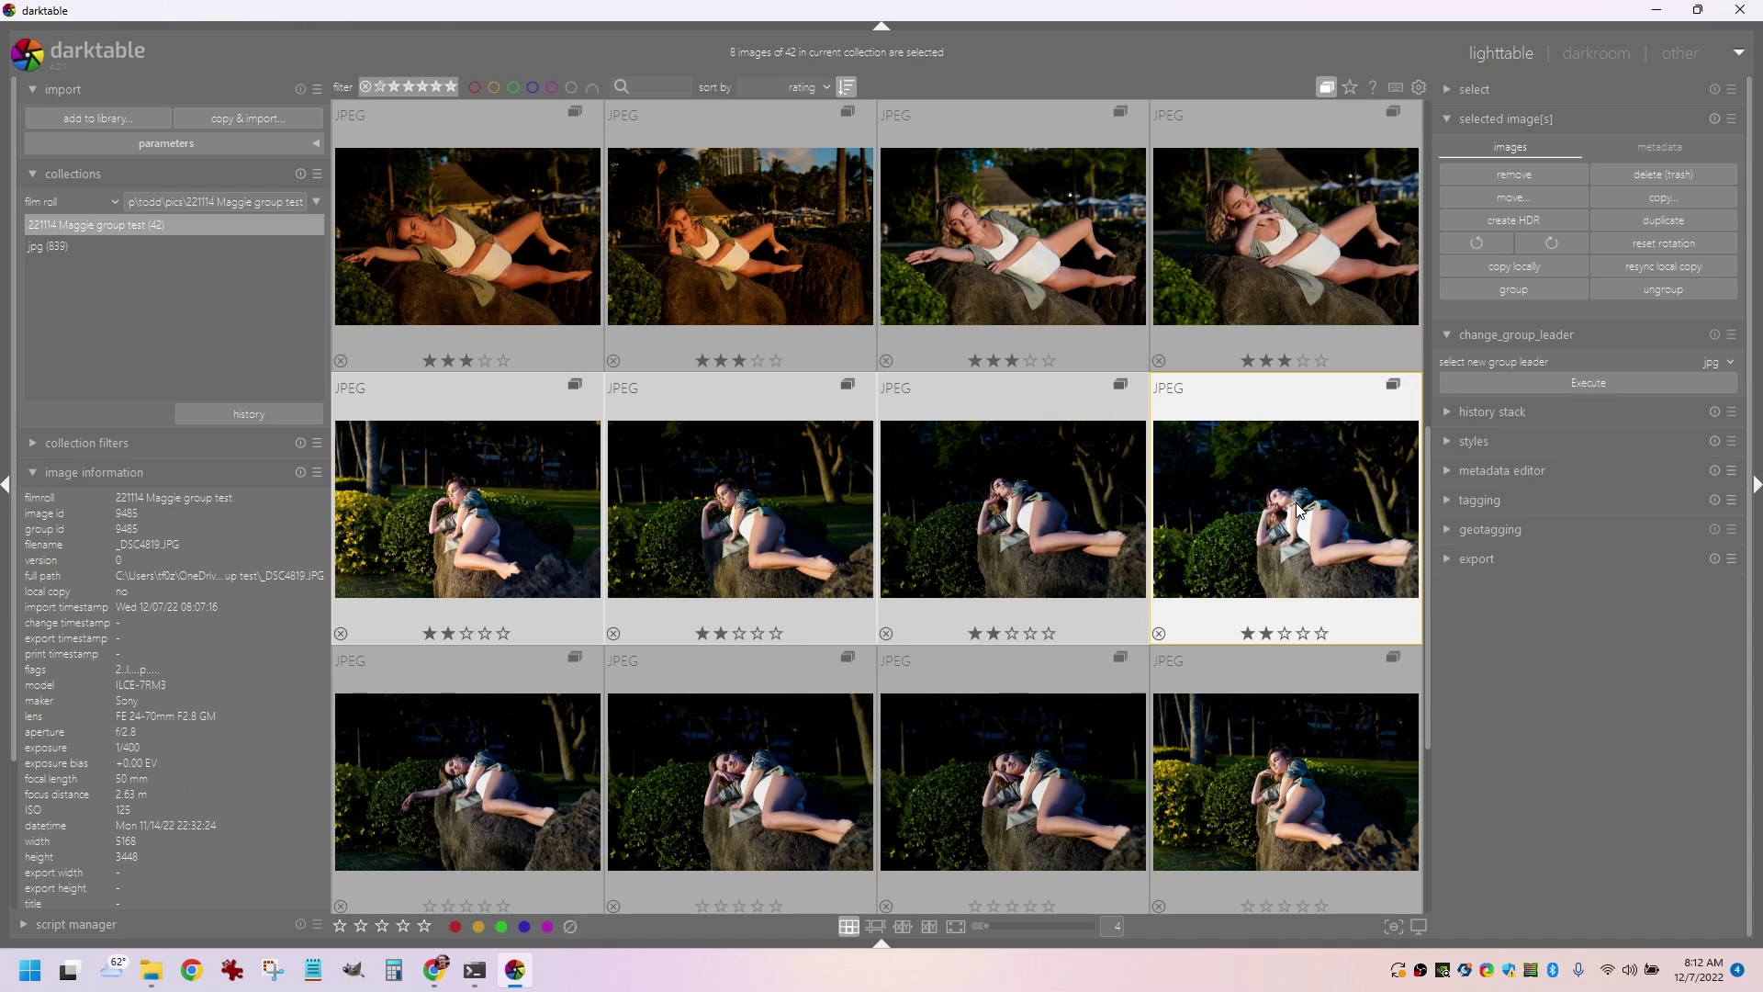
key(0)
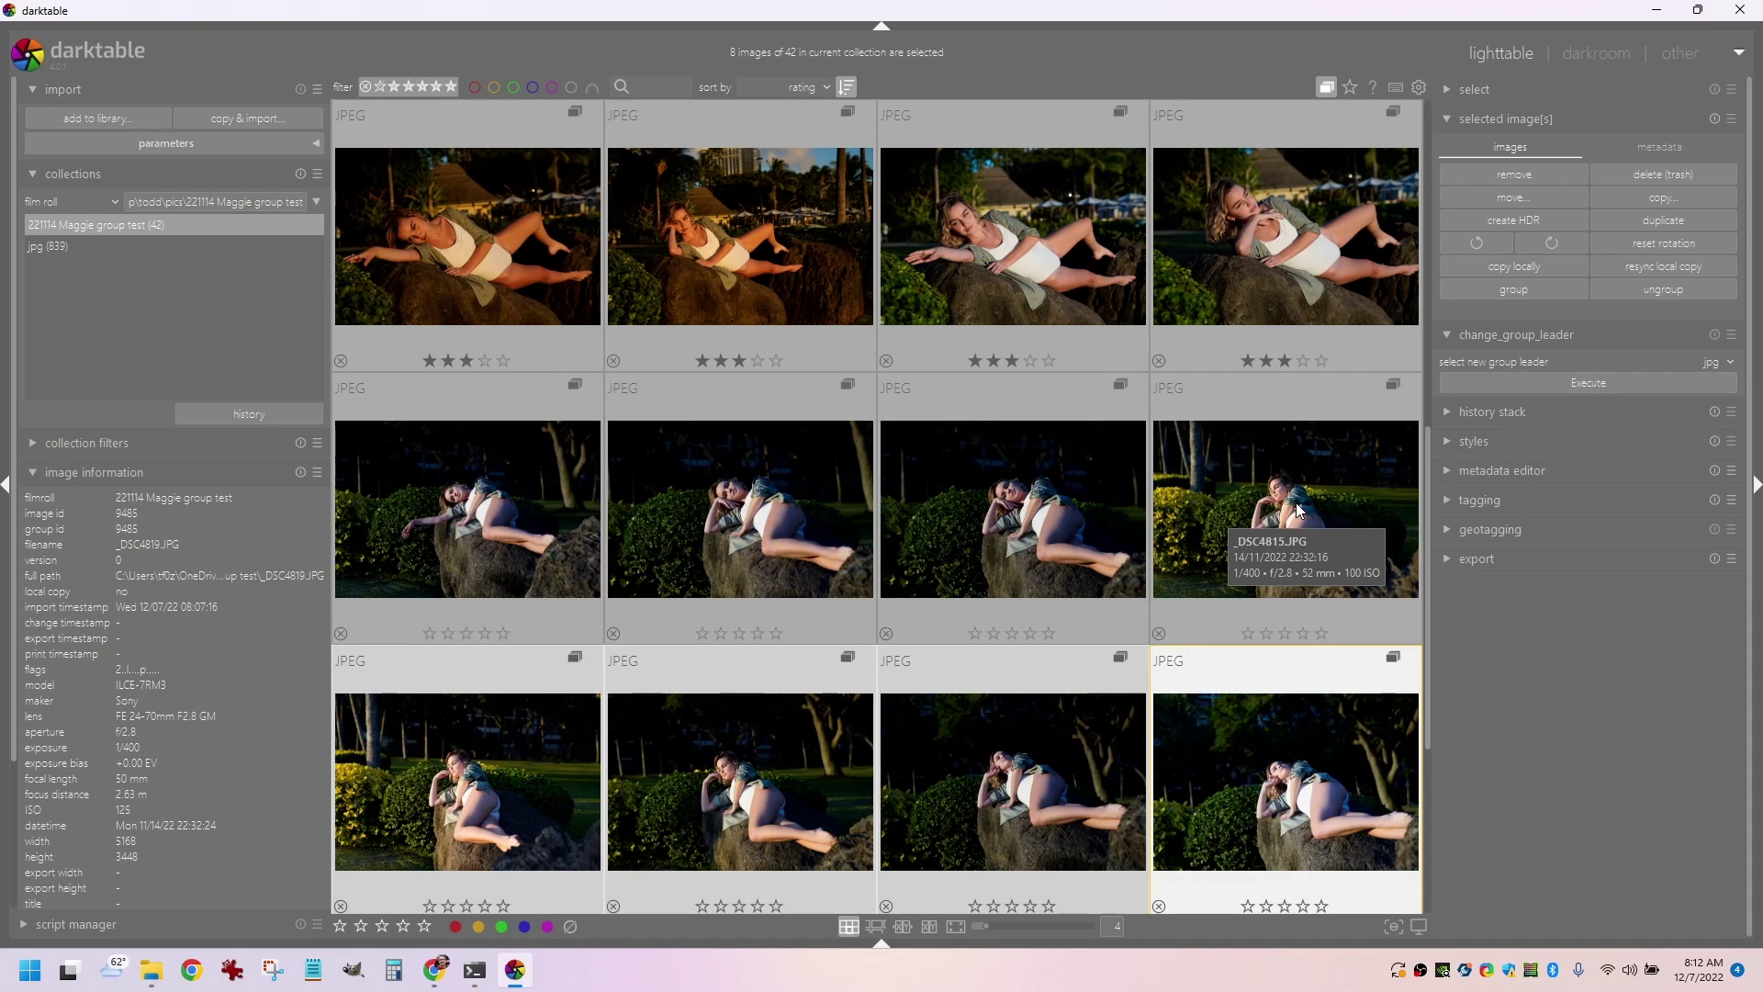
Step: Toggle grouping again and scroll the grid to confirm the ARW files are unrated
click(1326, 88)
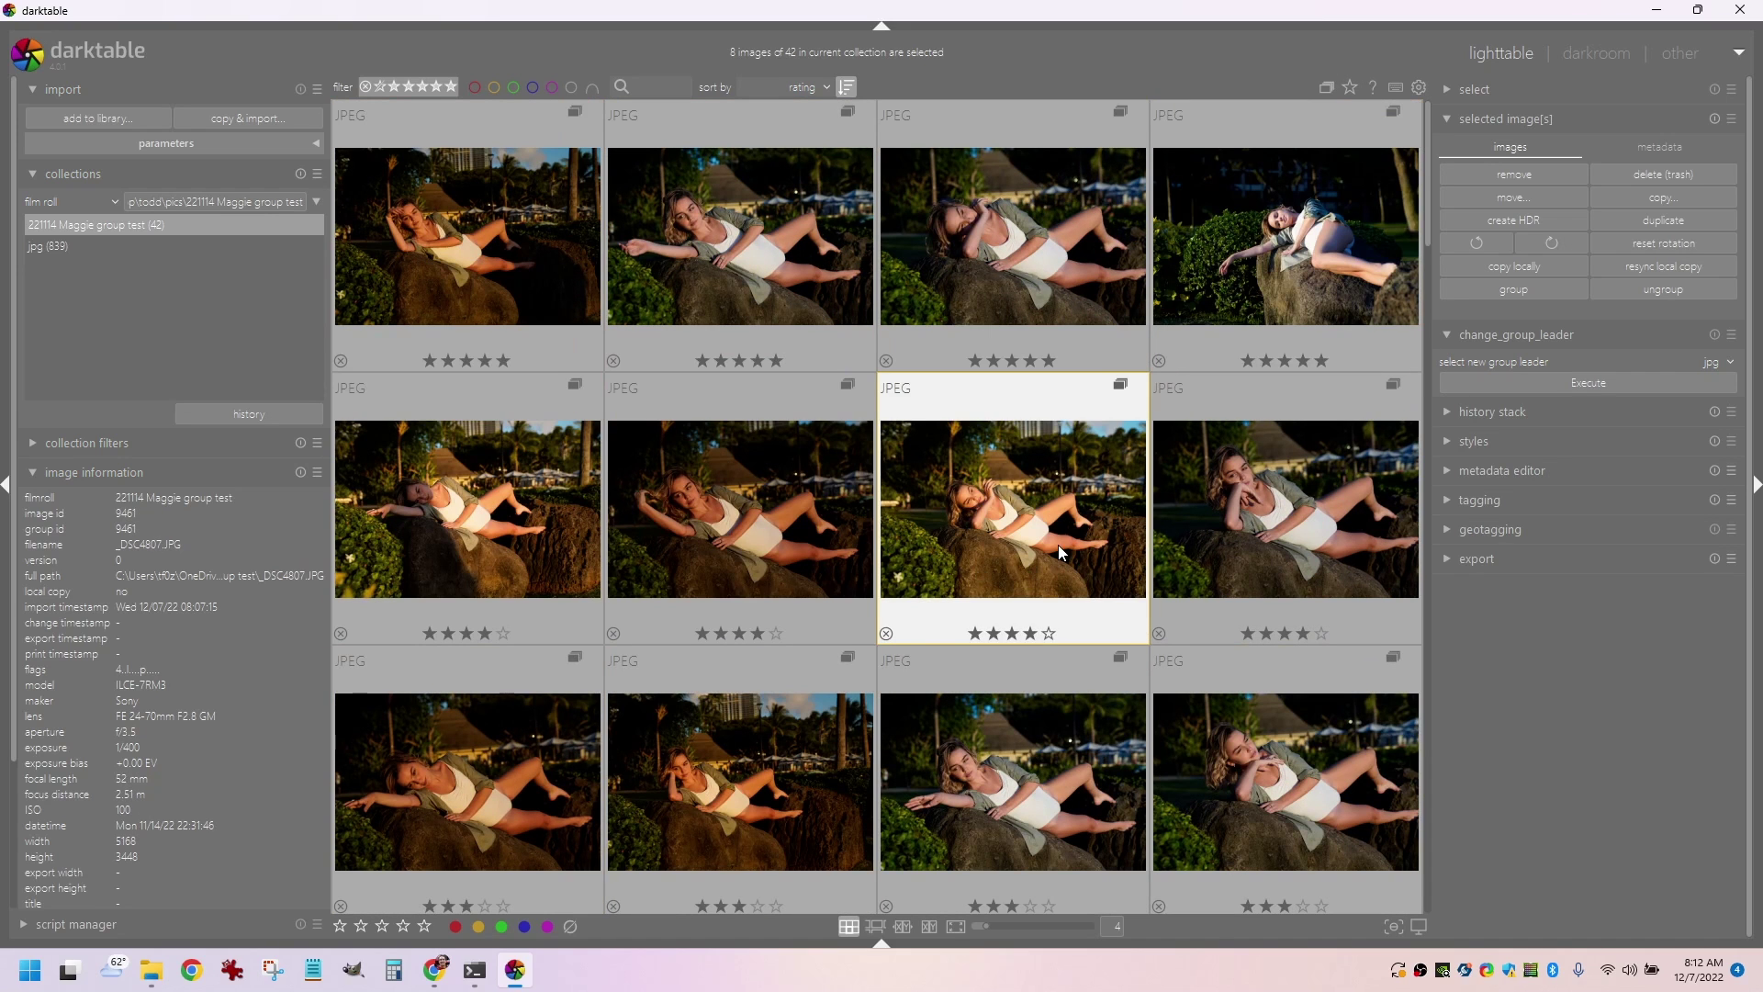
scroll(1055, 546, down, 1)
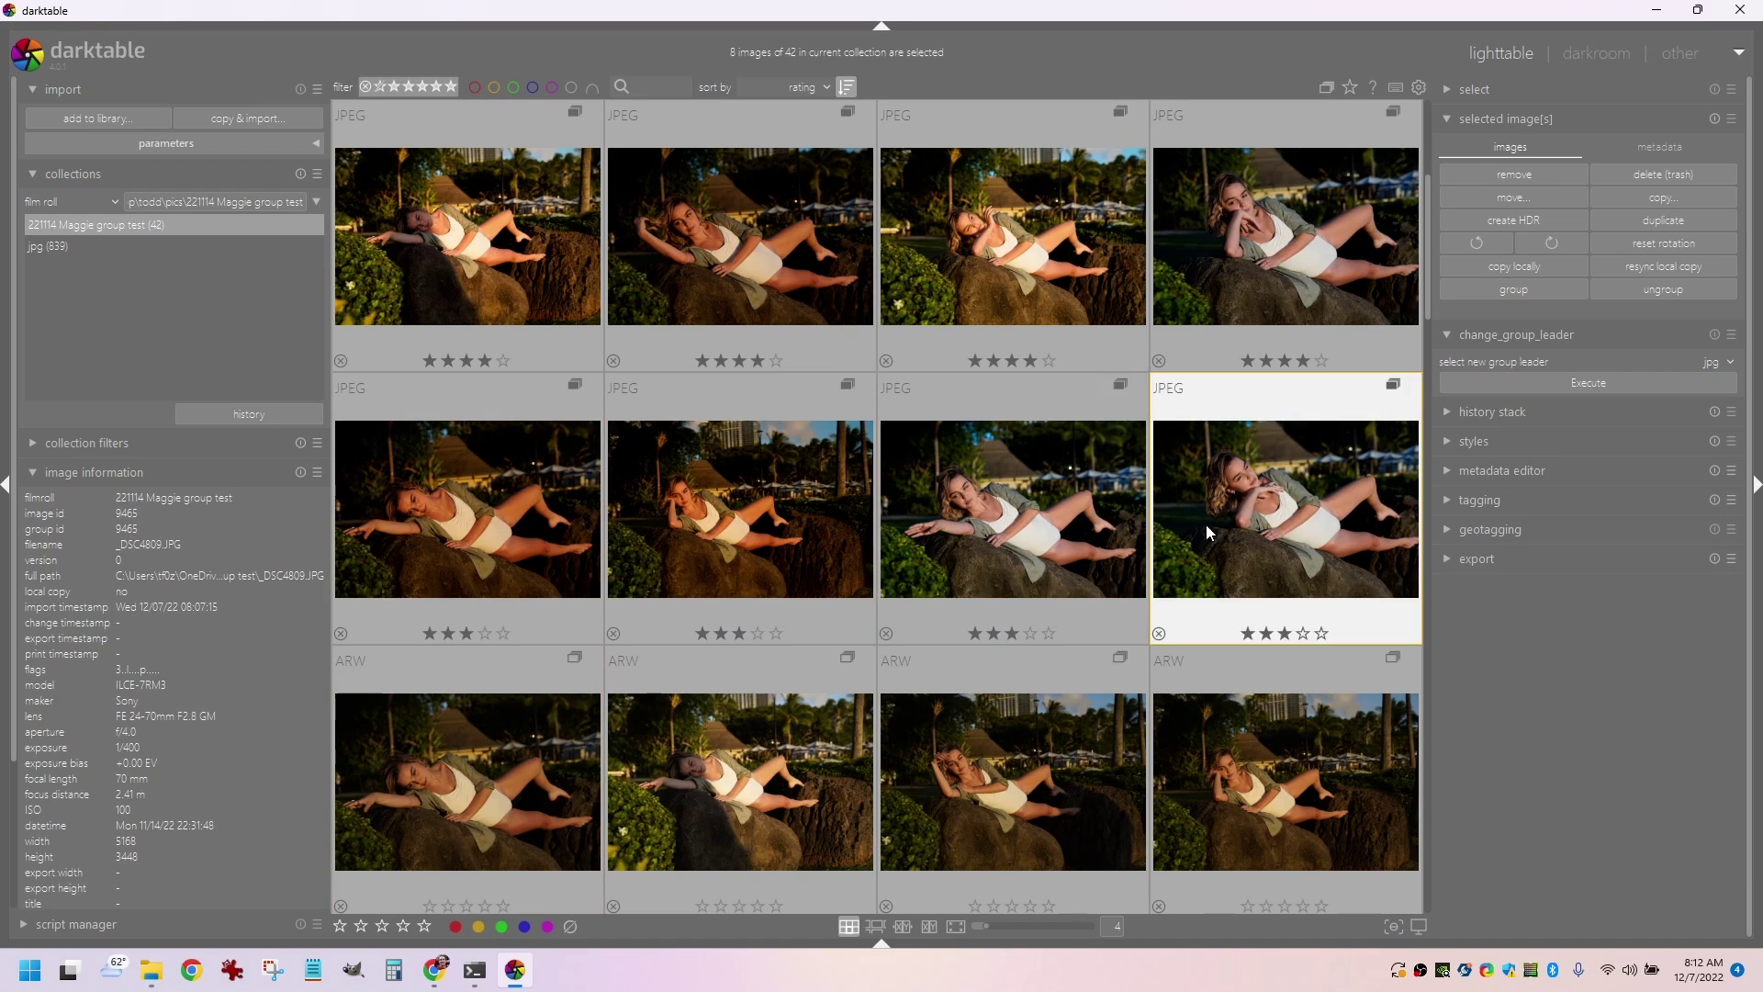
scroll(704, 615, down, 3)
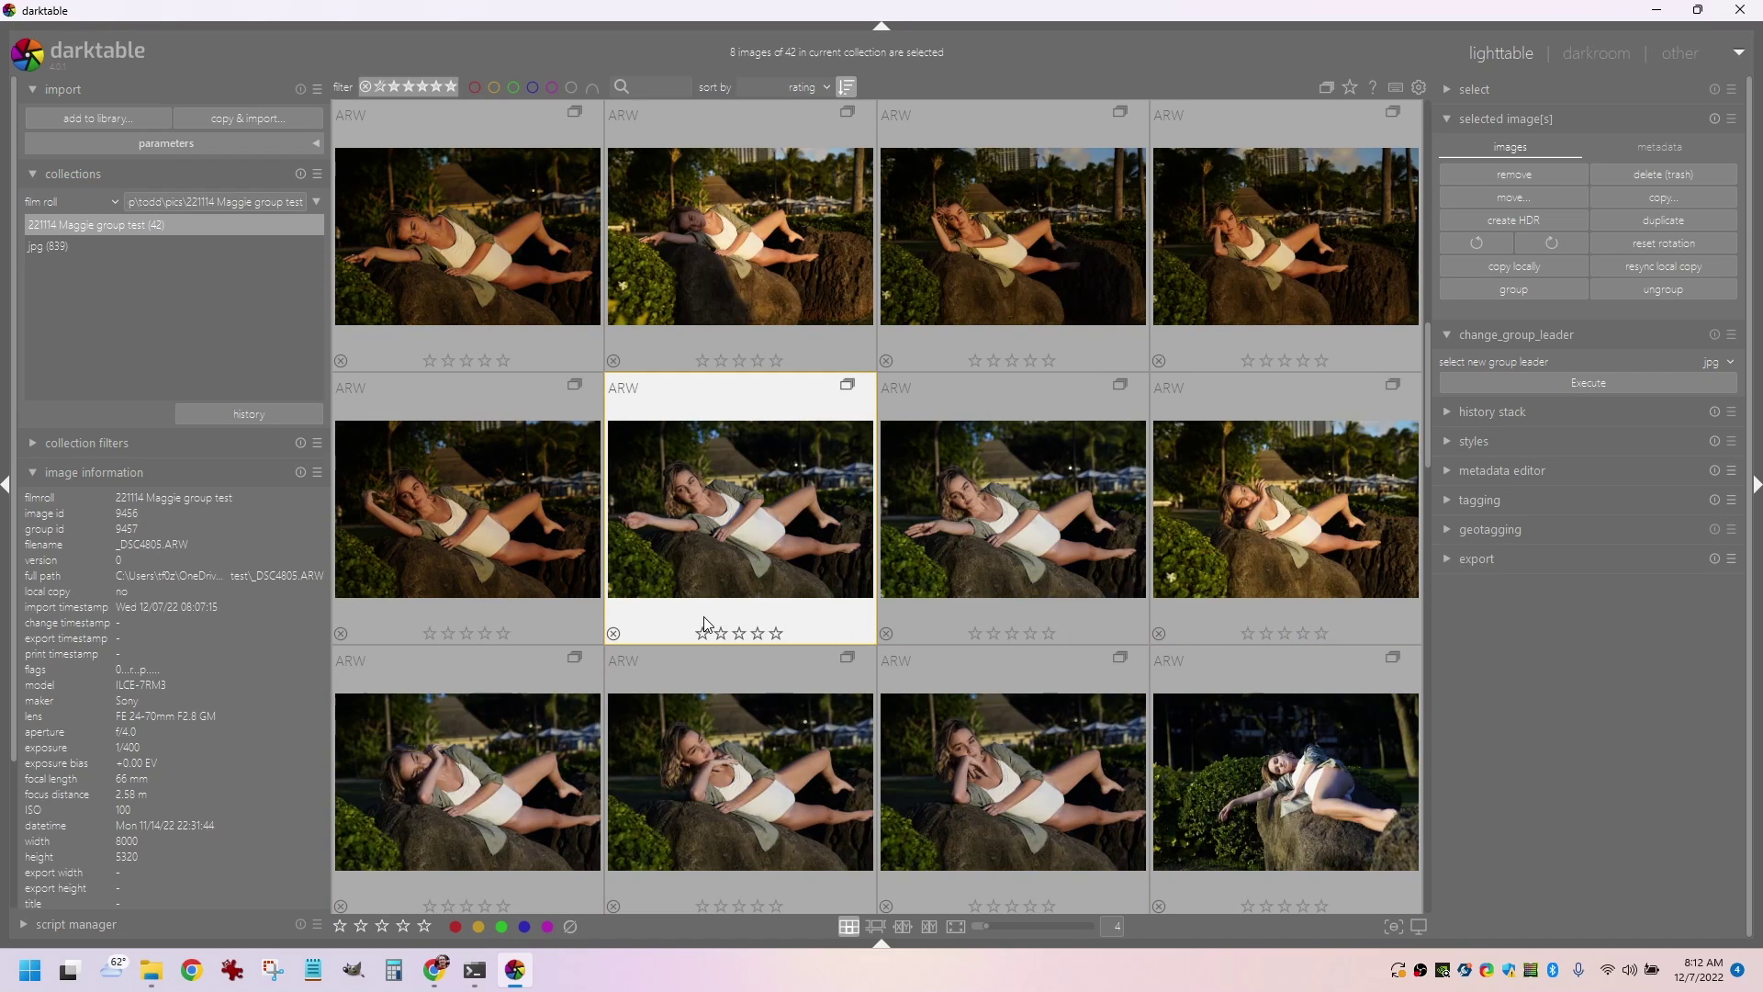
scroll(703, 615, down, 2)
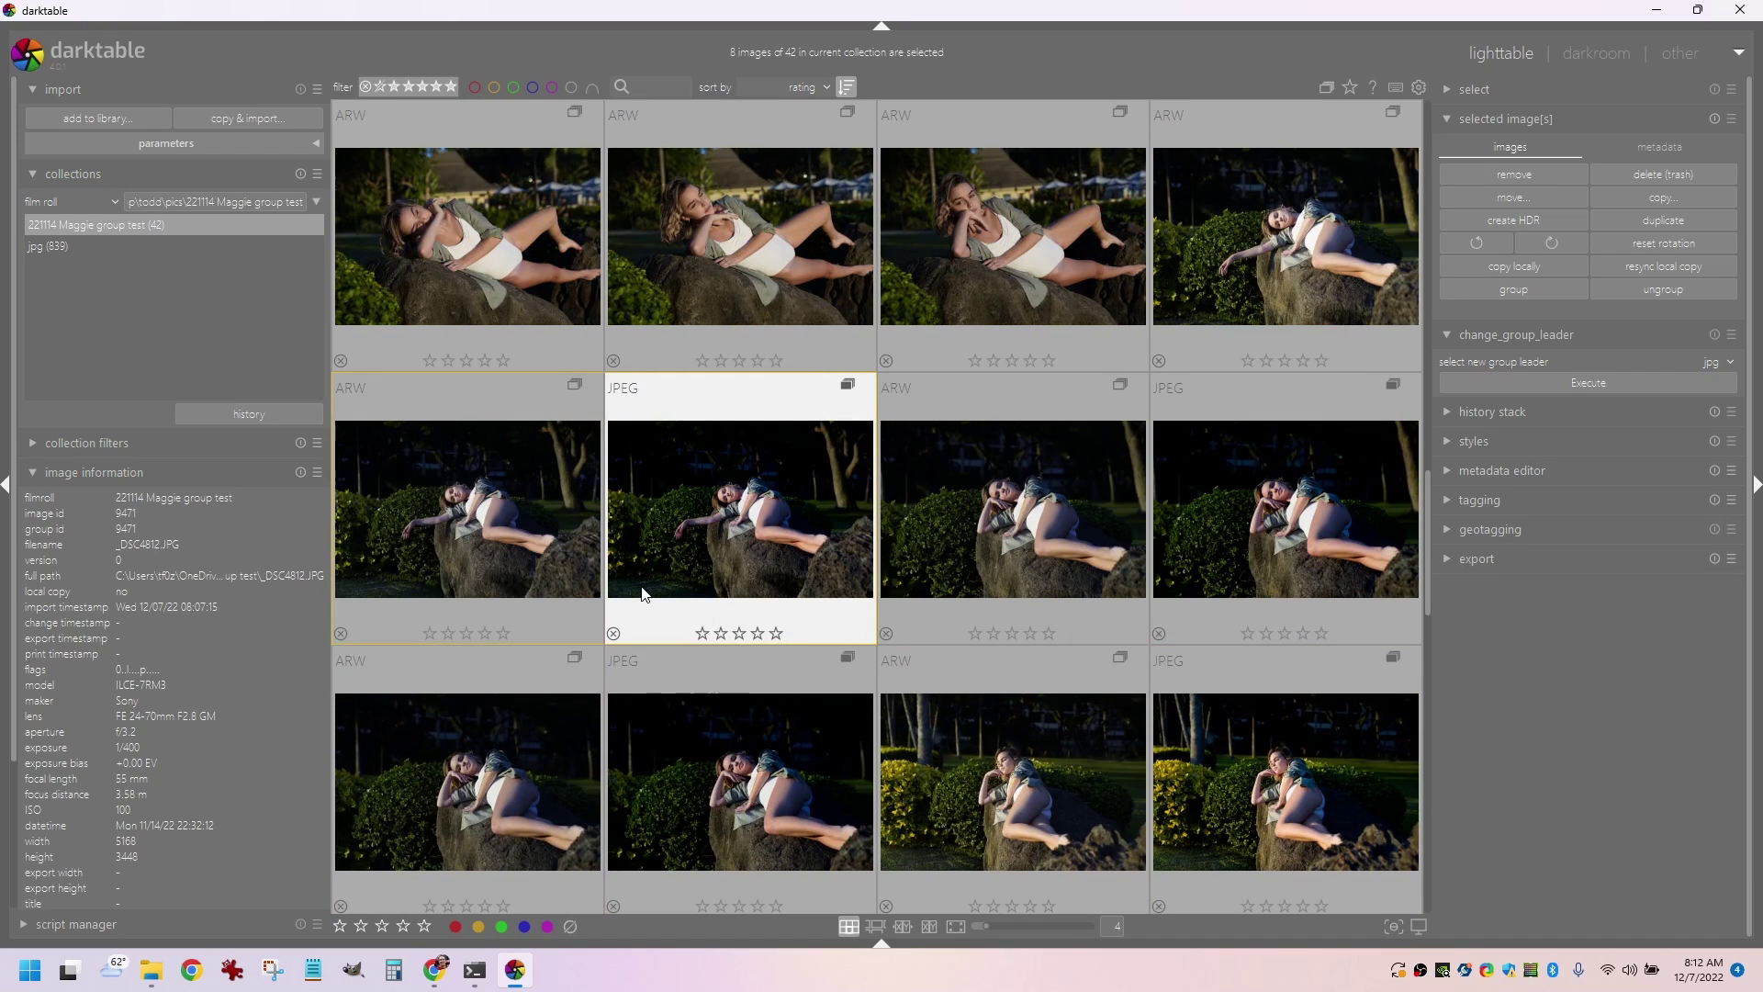
scroll(633, 593, down, 3)
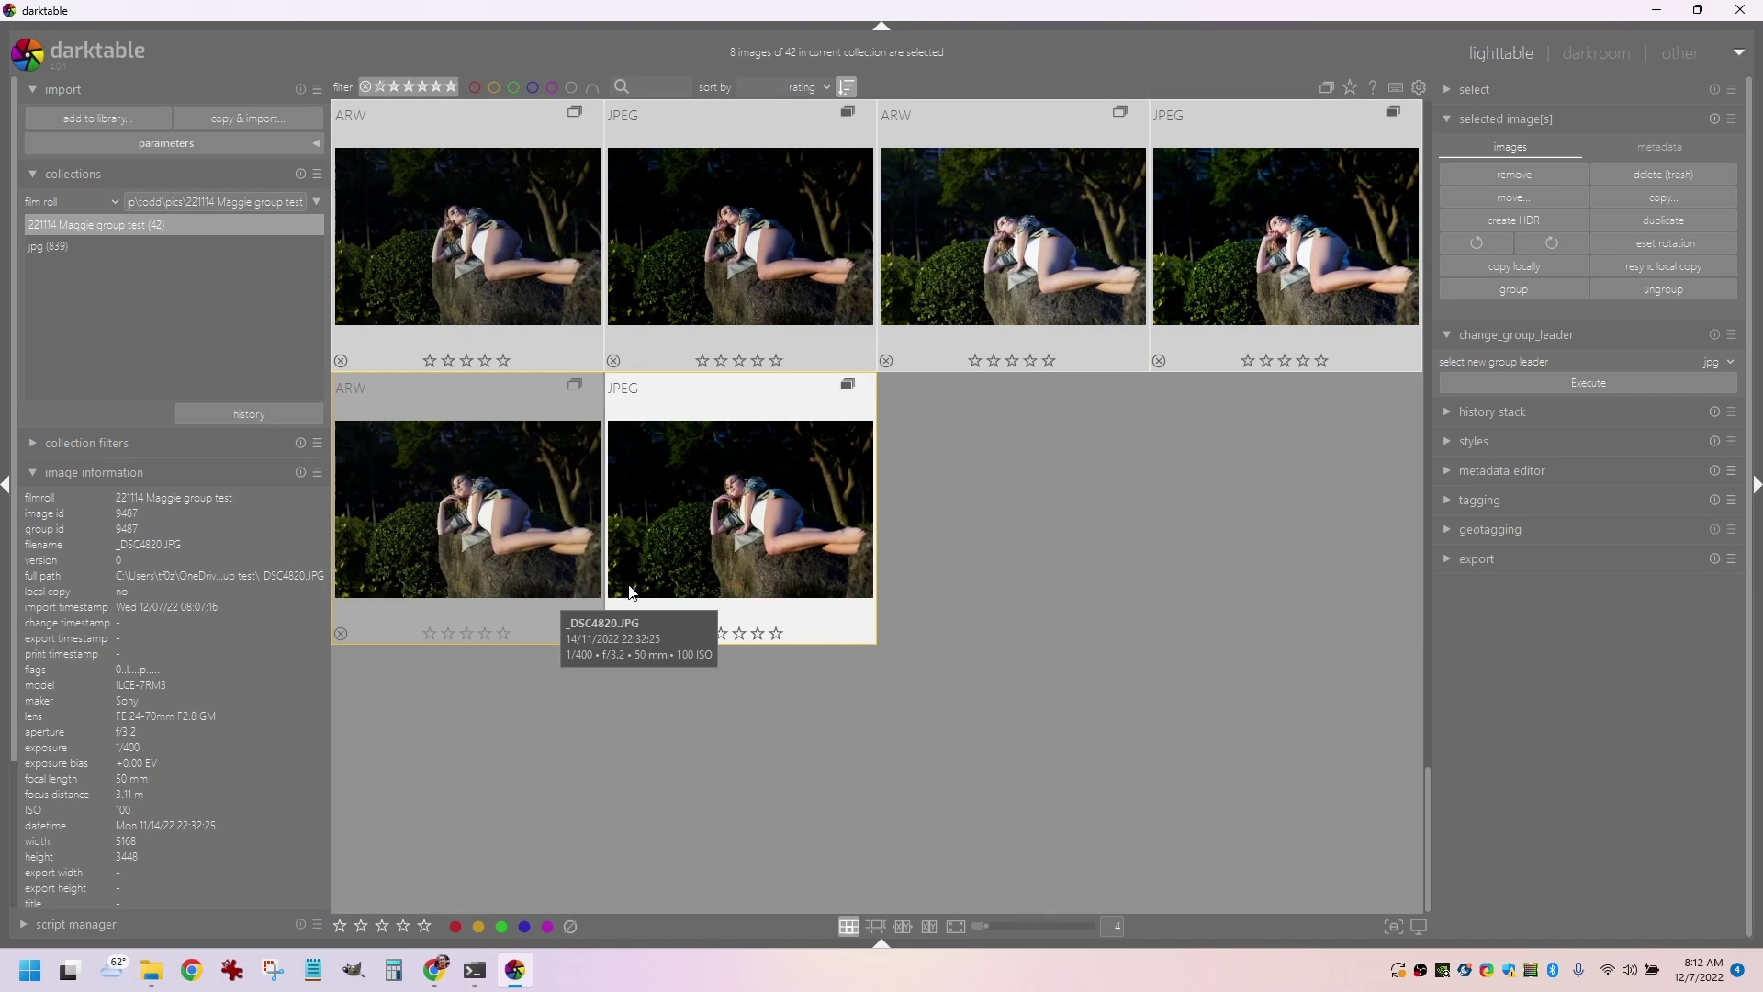
scroll(696, 517, up, 5)
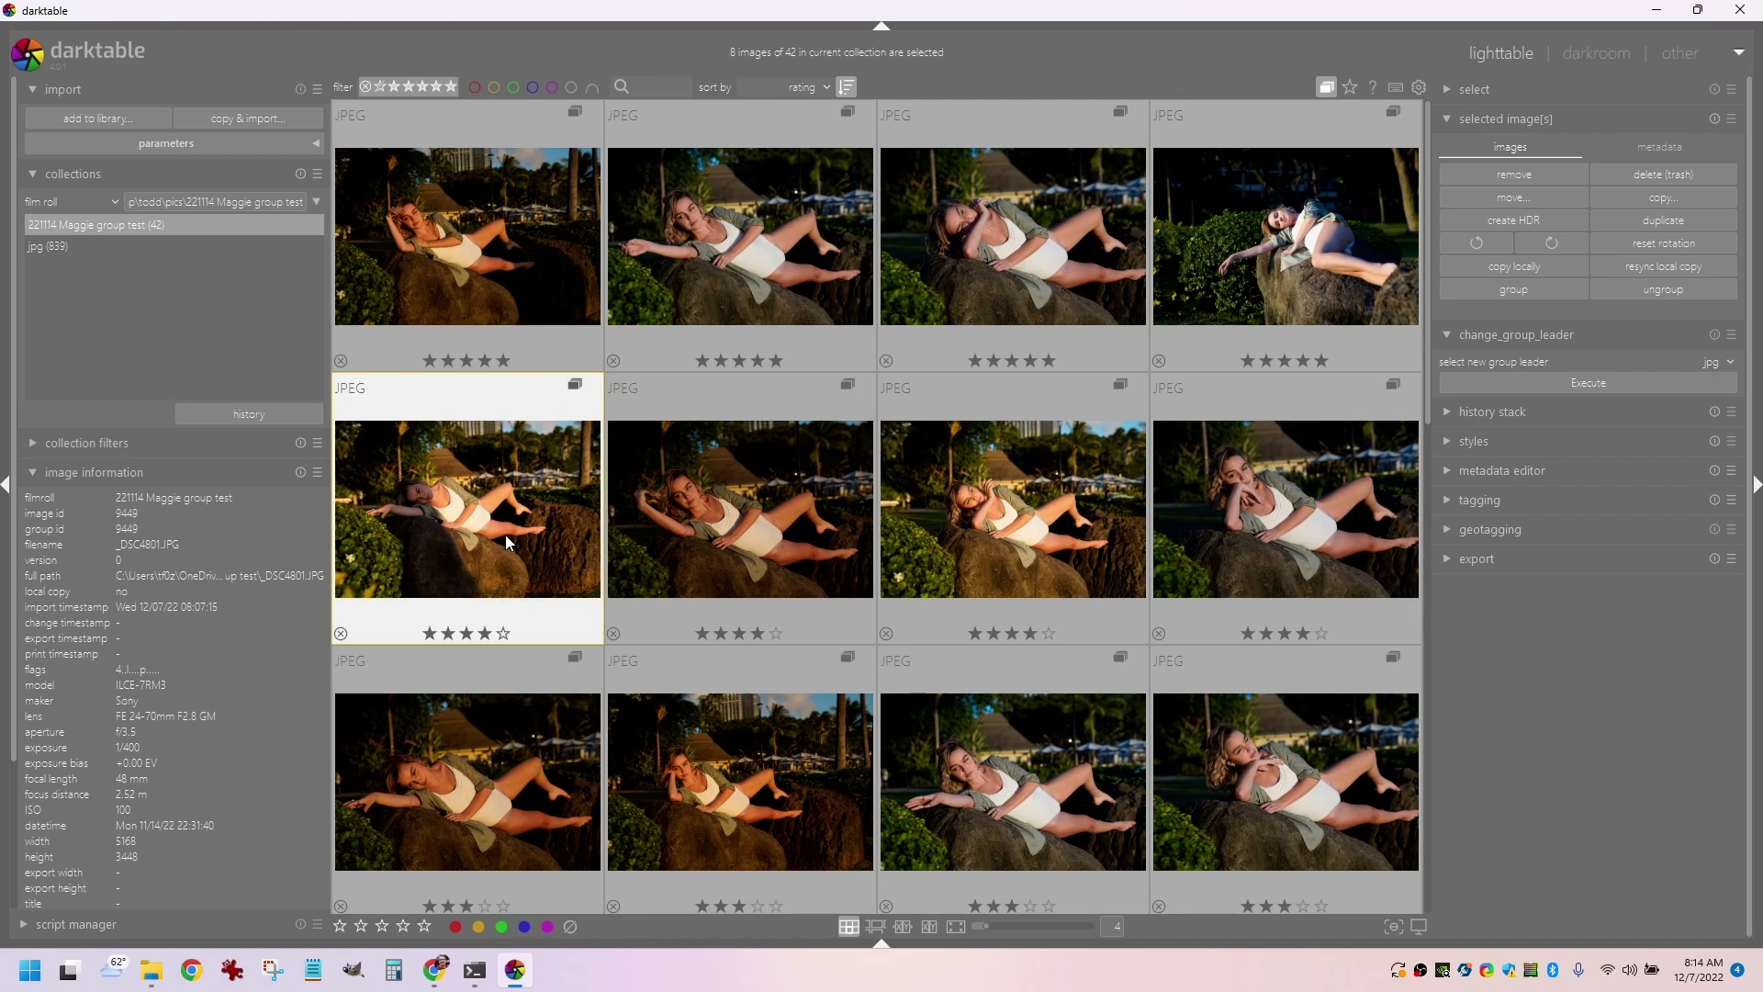
Step: Select the four-star shots, expand groups, and press 3 to refresh the rating-sorted grid
click(735, 533)
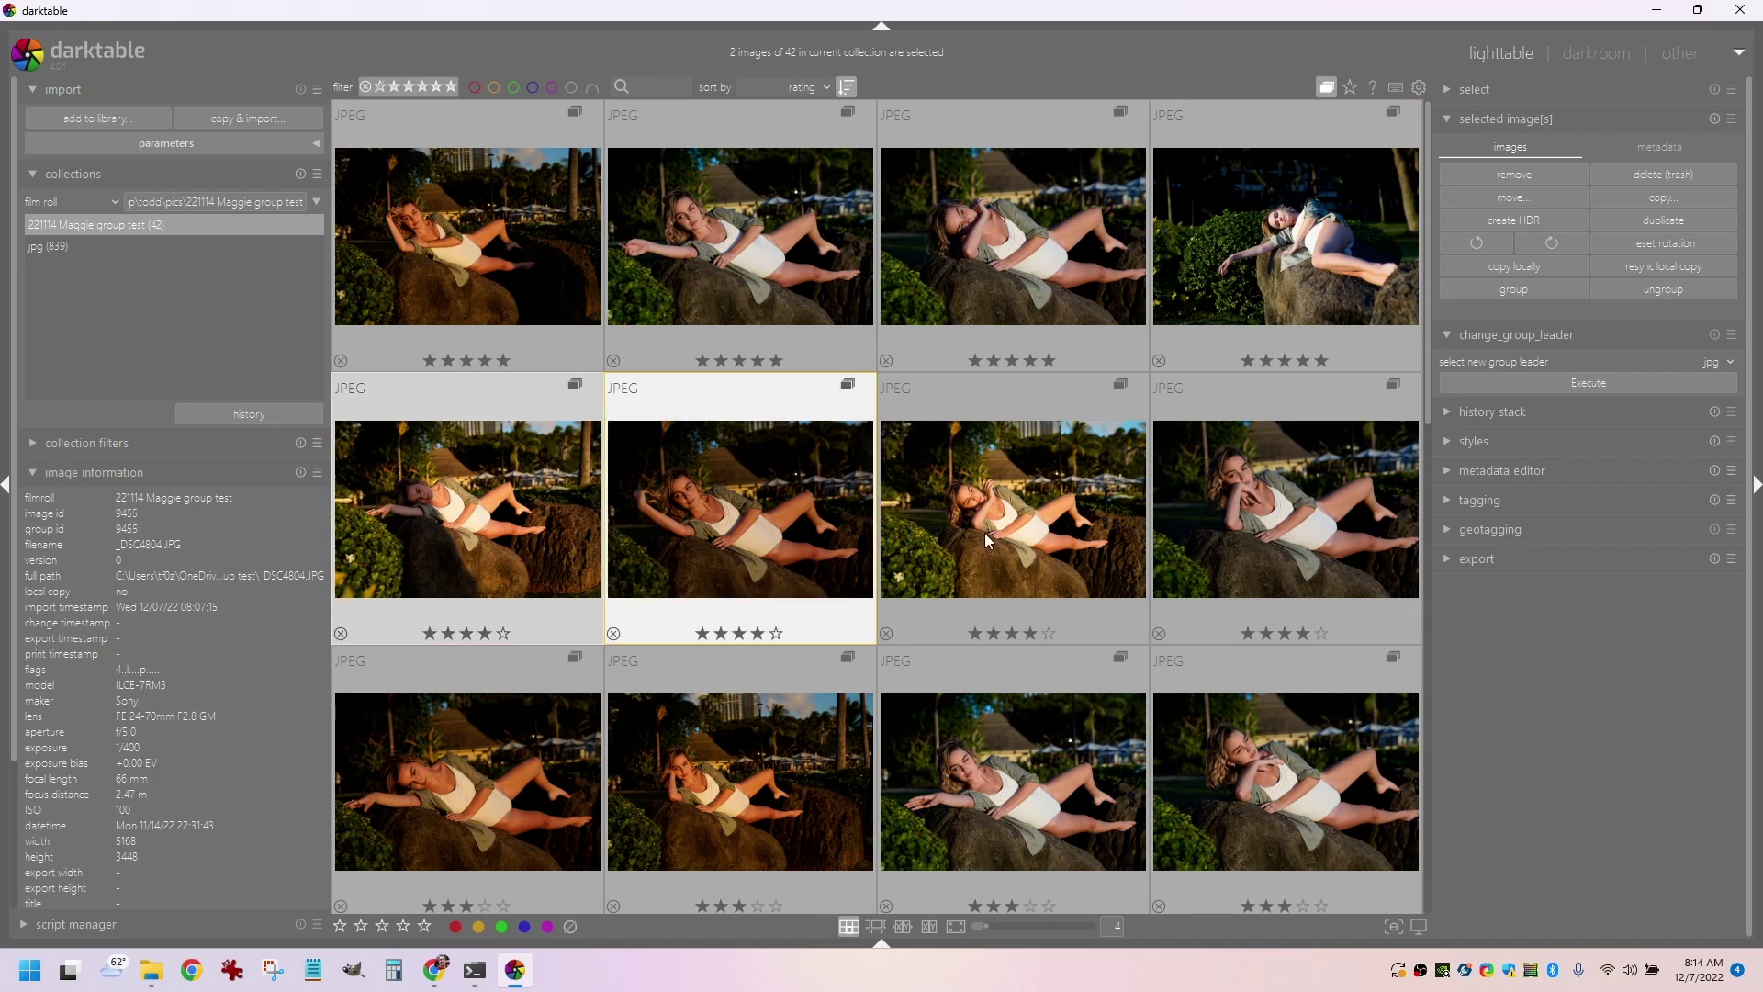
shift+click(1307, 505)
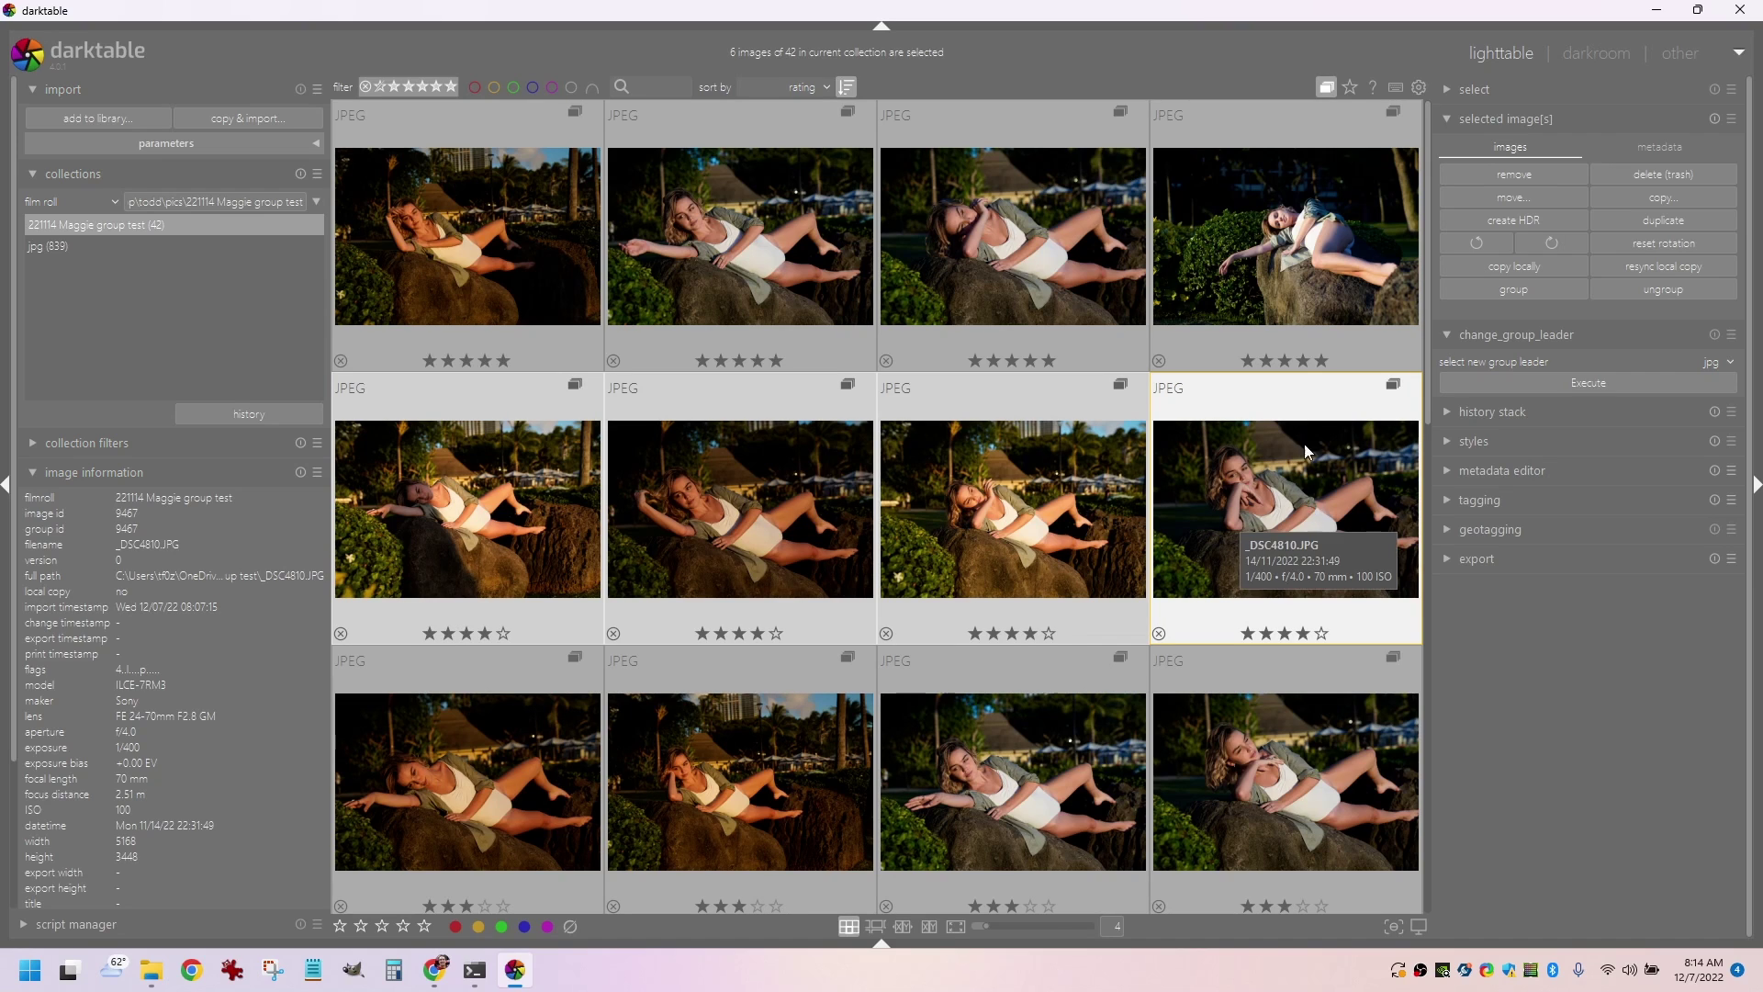
click(1326, 87)
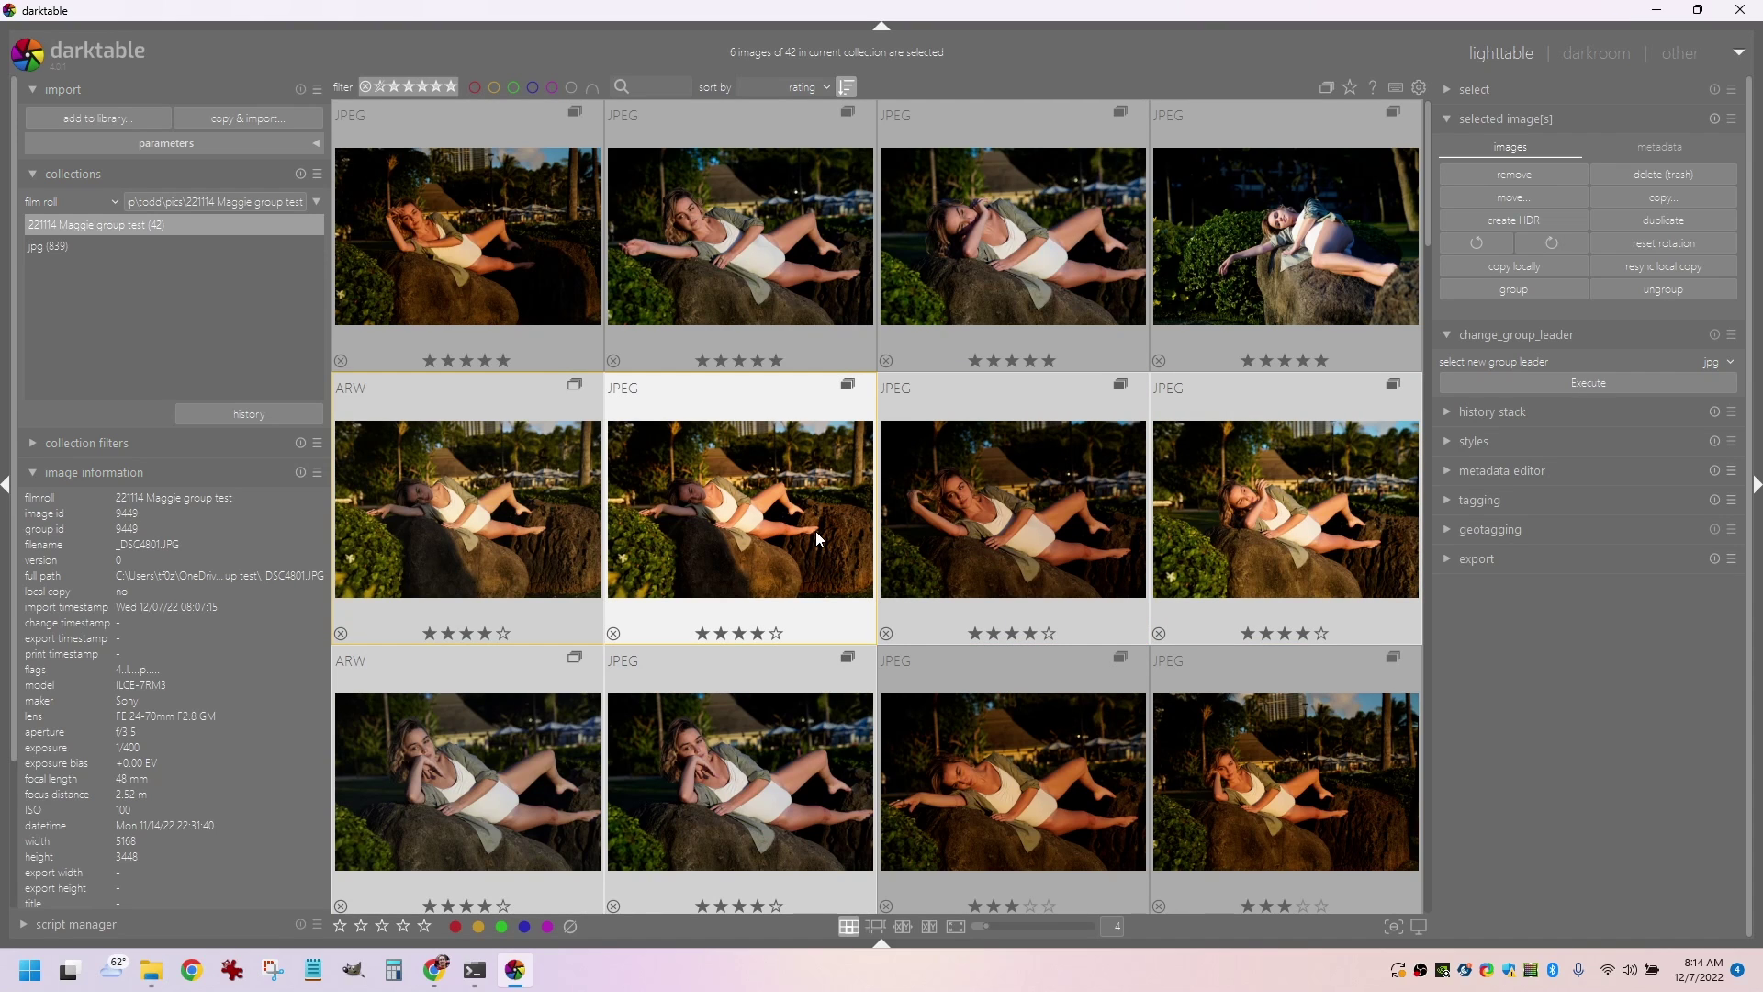
key(3)
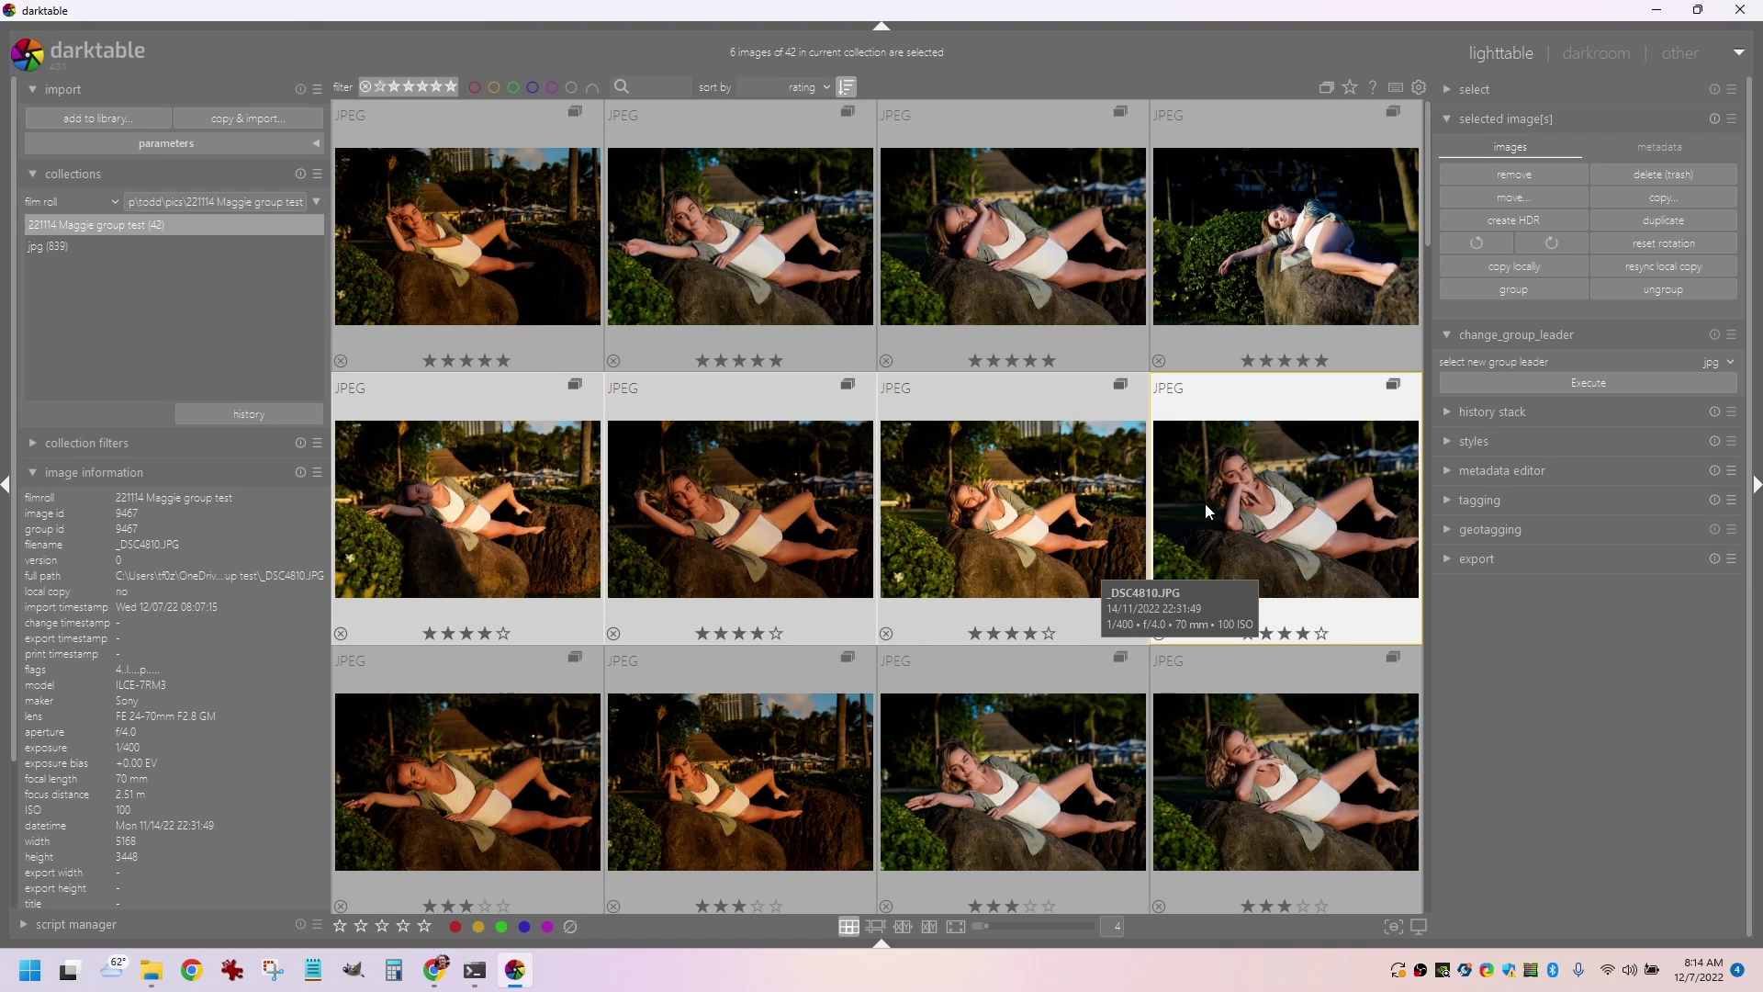
Step: Start rate_group from page 4 of the Lua script manager, then collapse the script list
click(150, 924)
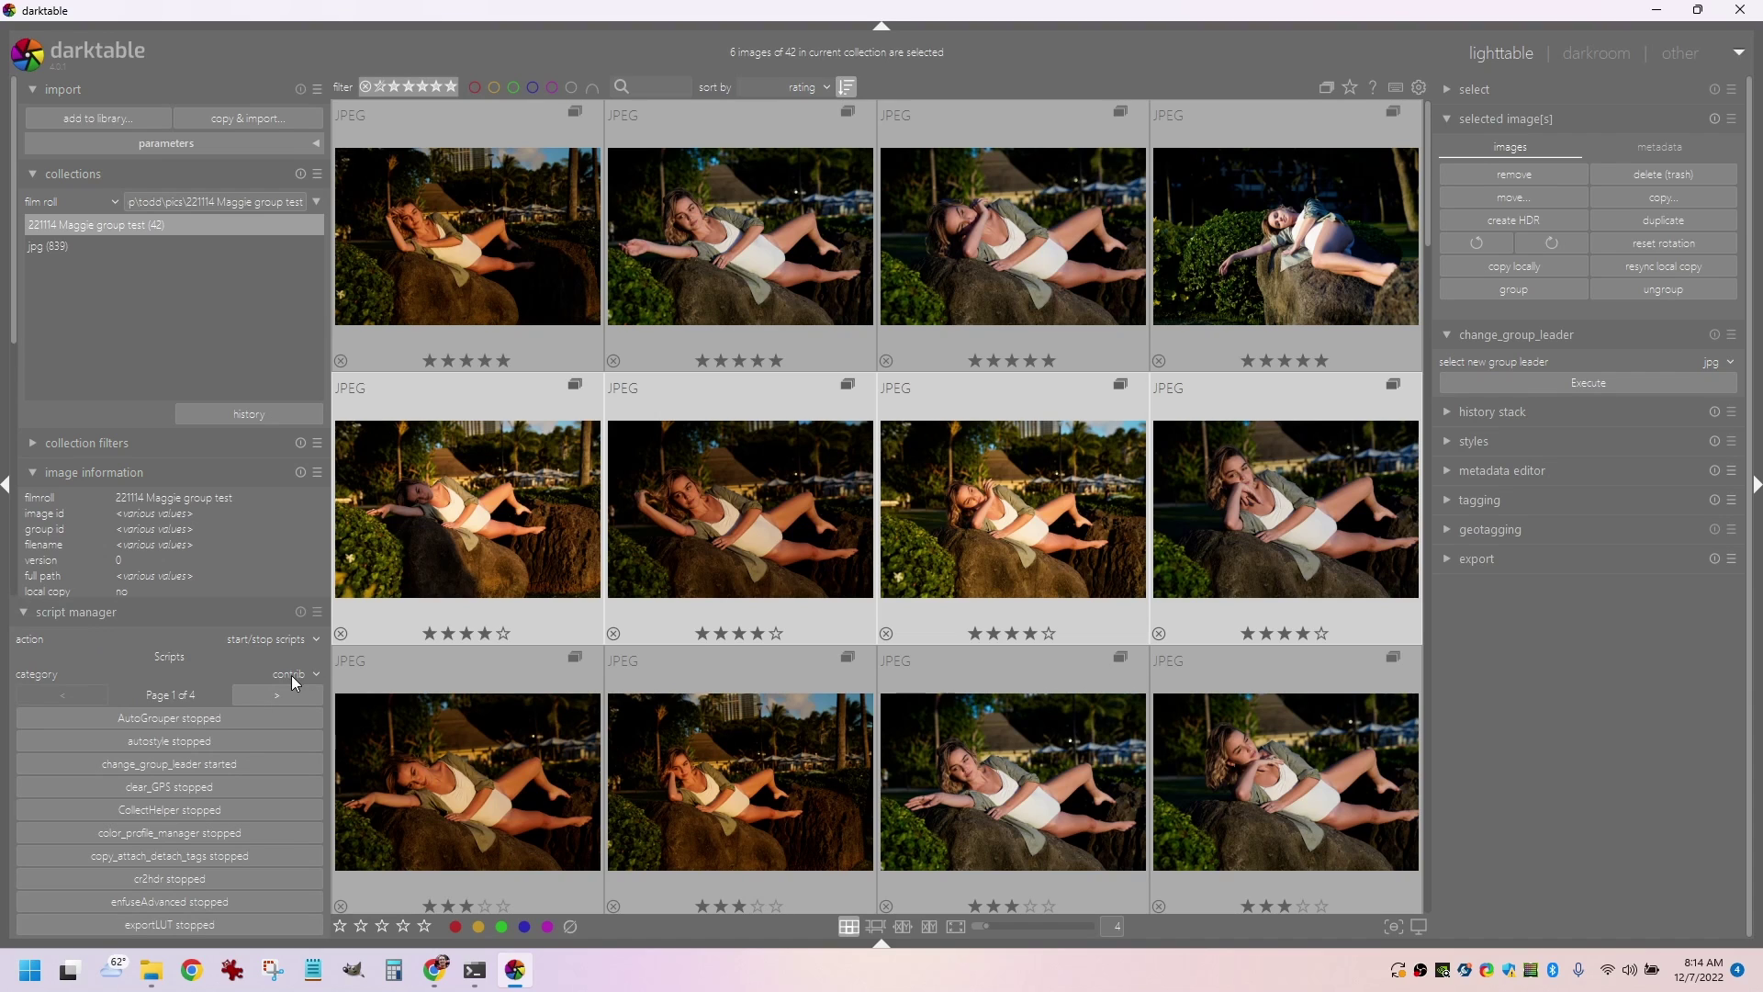
click(263, 692)
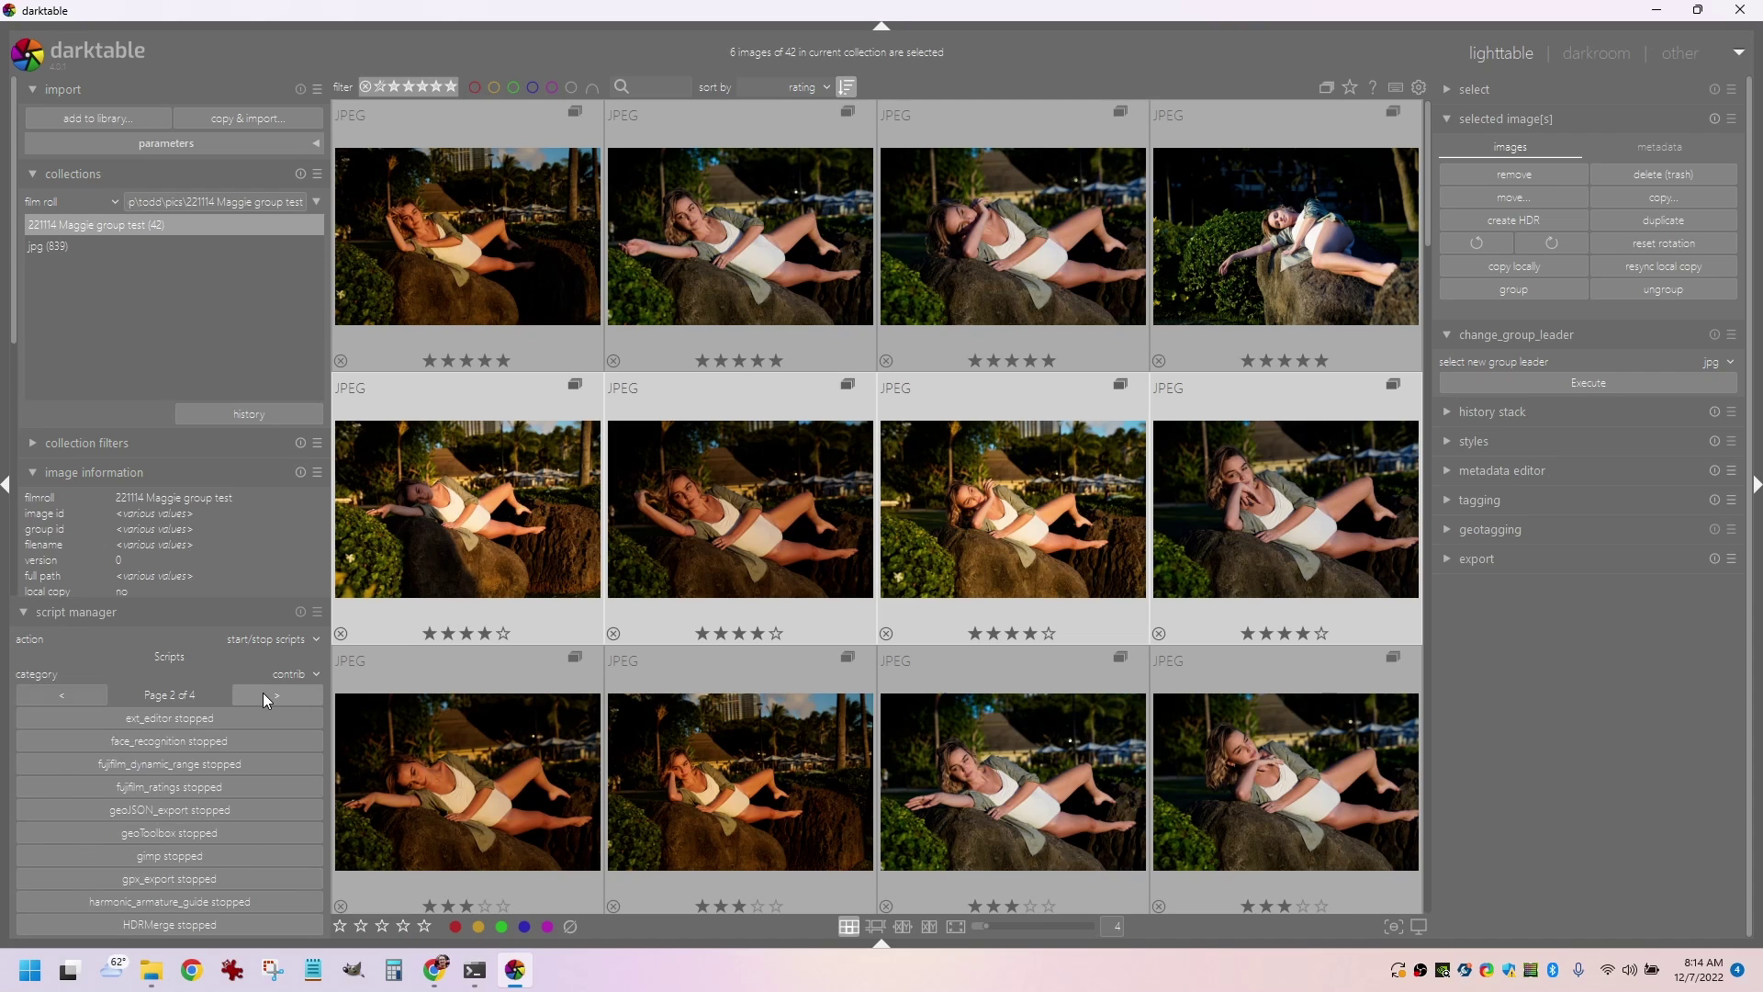
click(262, 692)
click(262, 693)
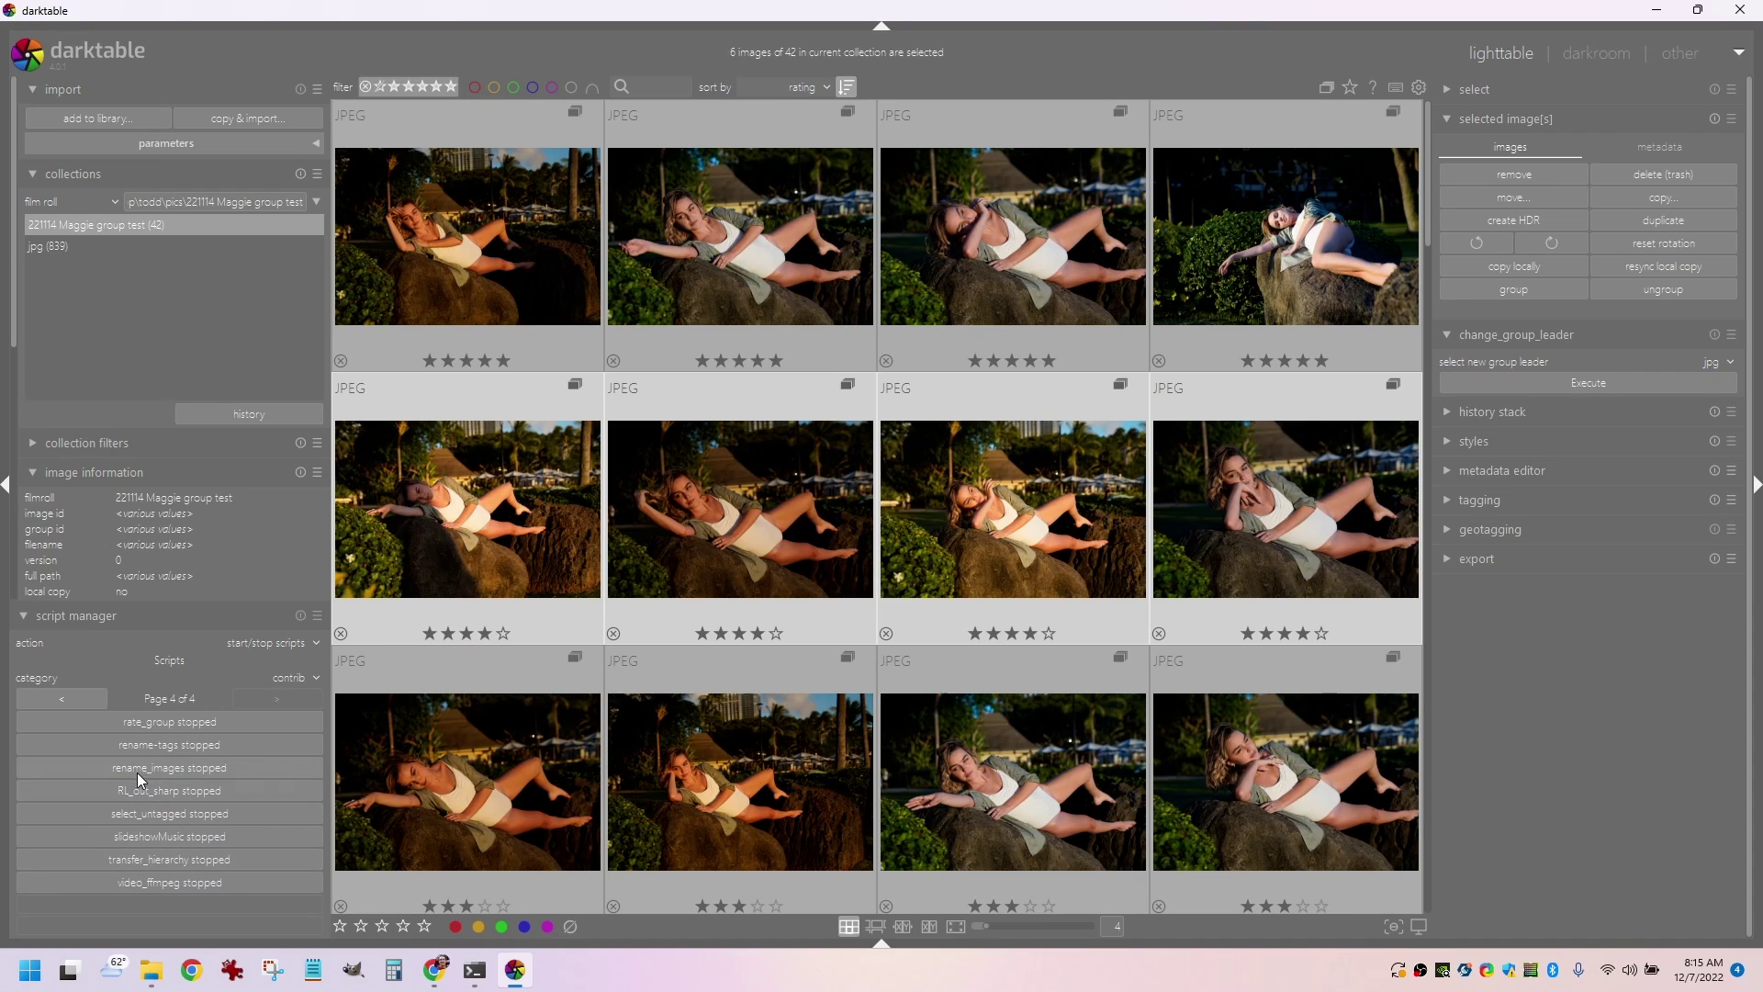
click(250, 722)
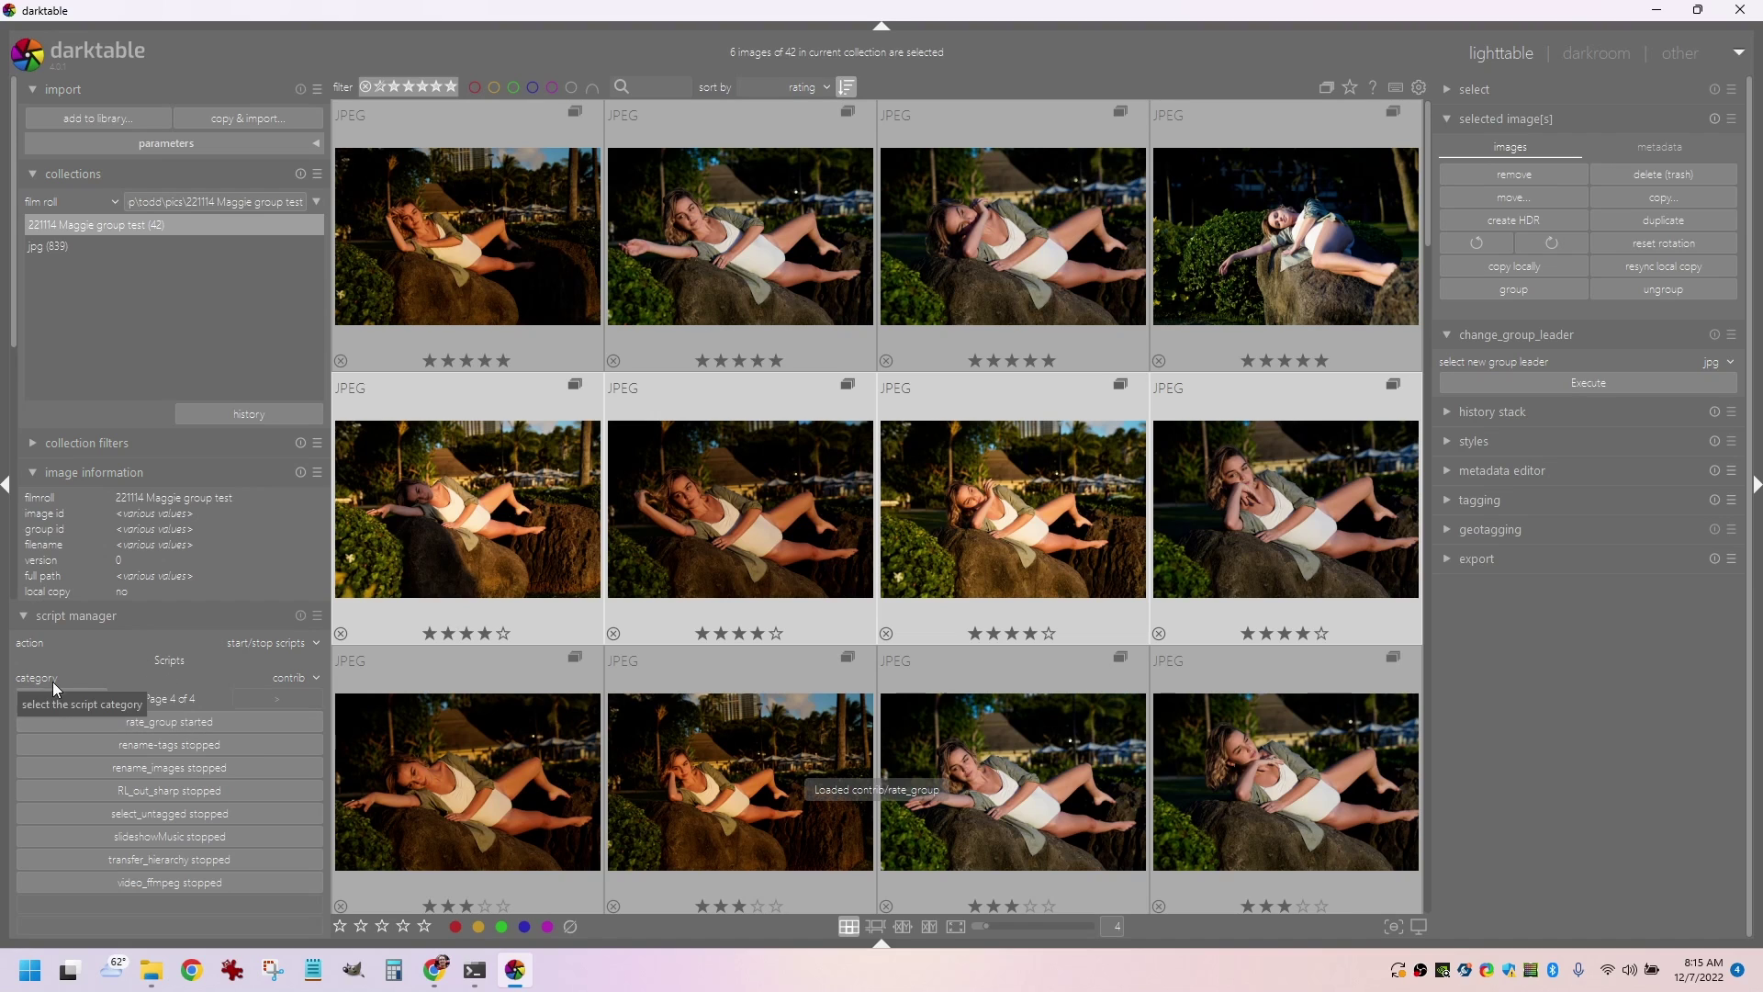
click(160, 623)
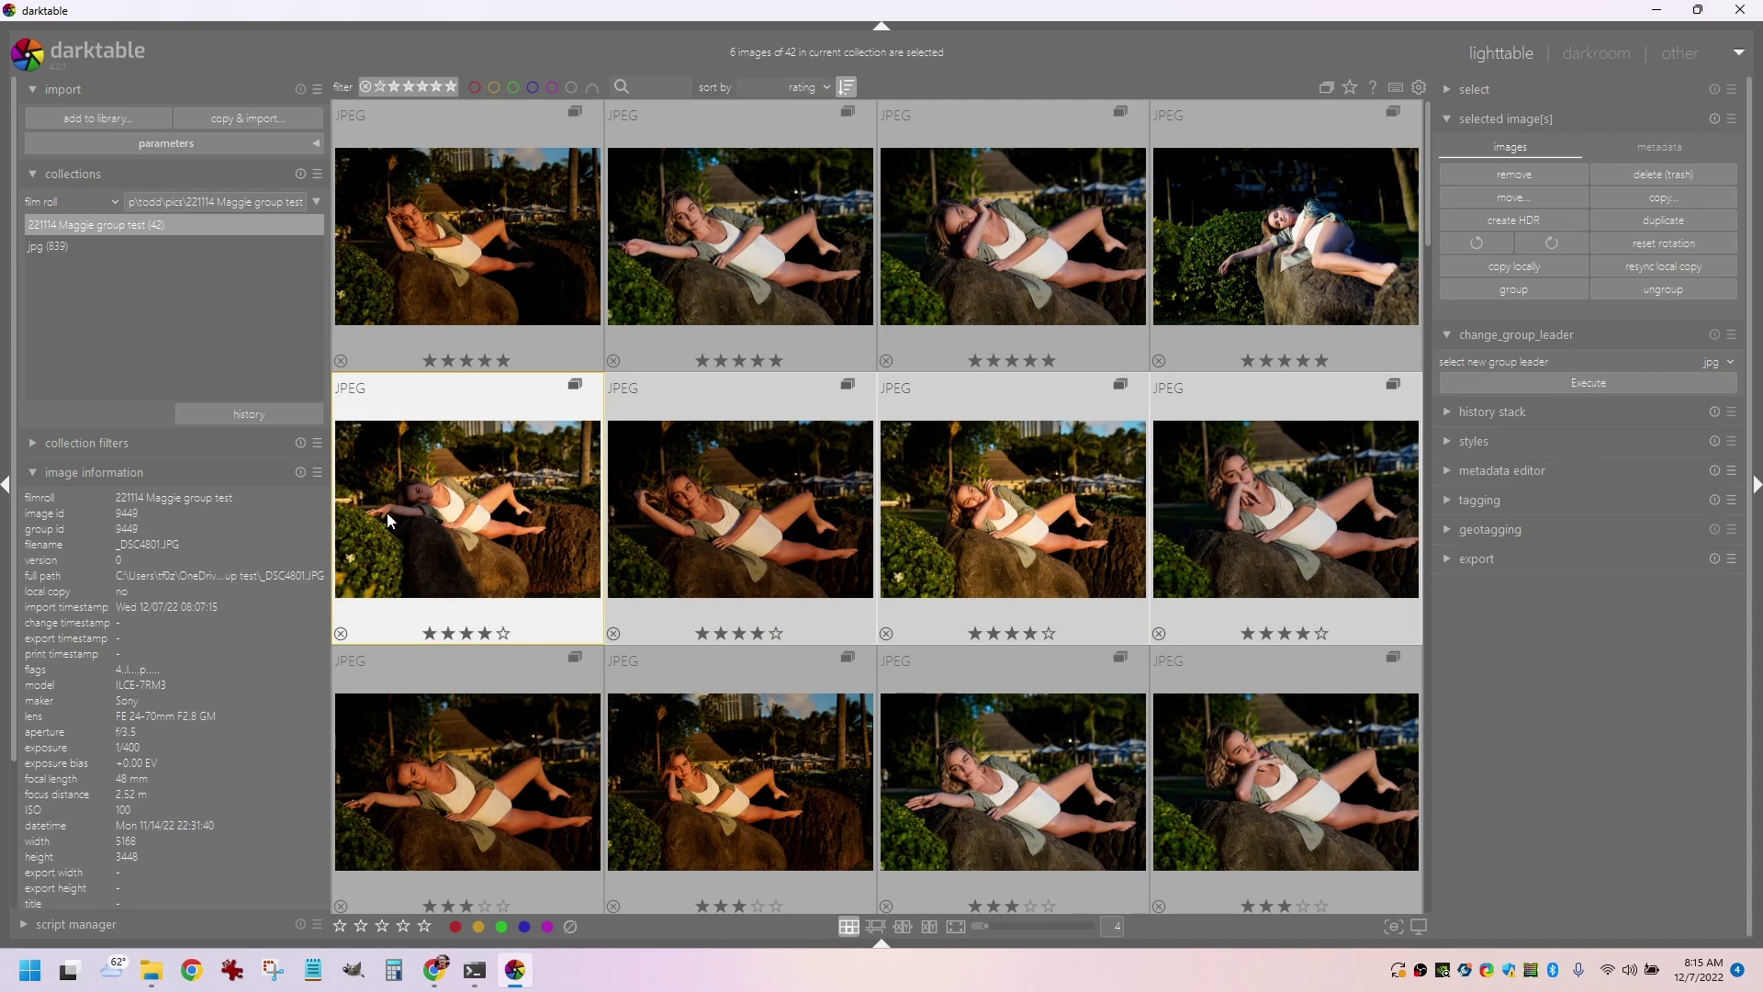
Step: In shortcut preferences under lua scripts, bind Ctrl+0 and Ctrl+1 to Rate group 0 and 1
click(1419, 88)
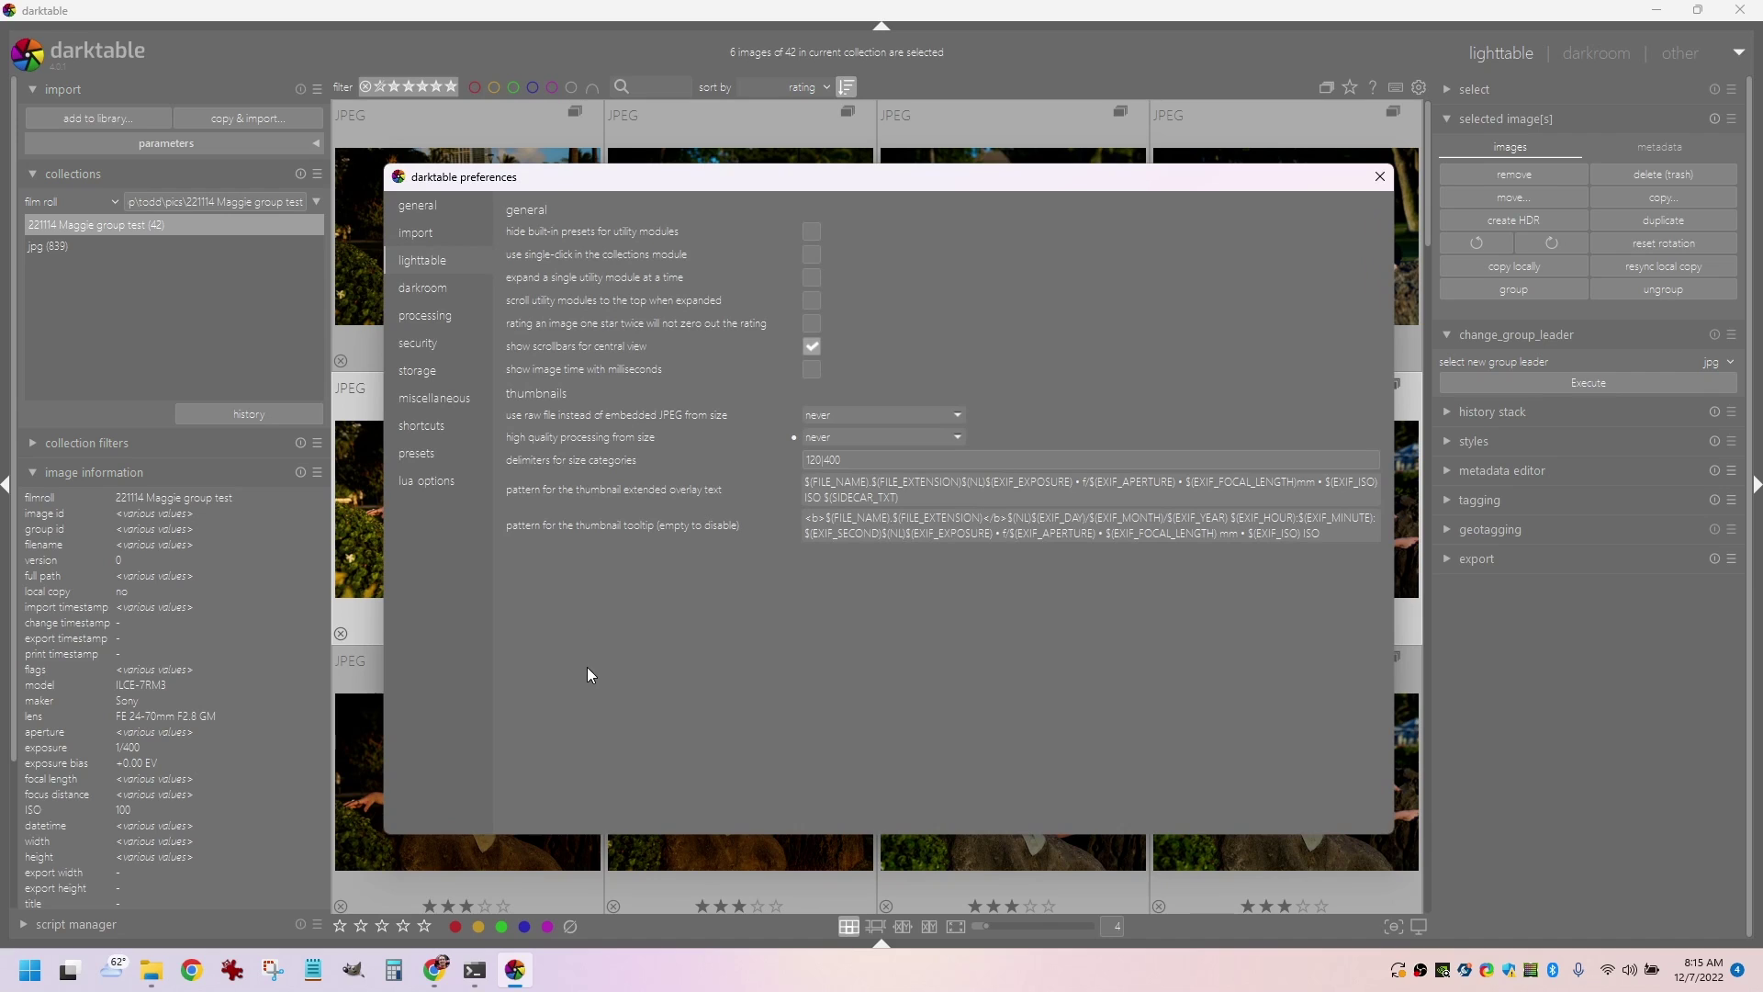
click(432, 432)
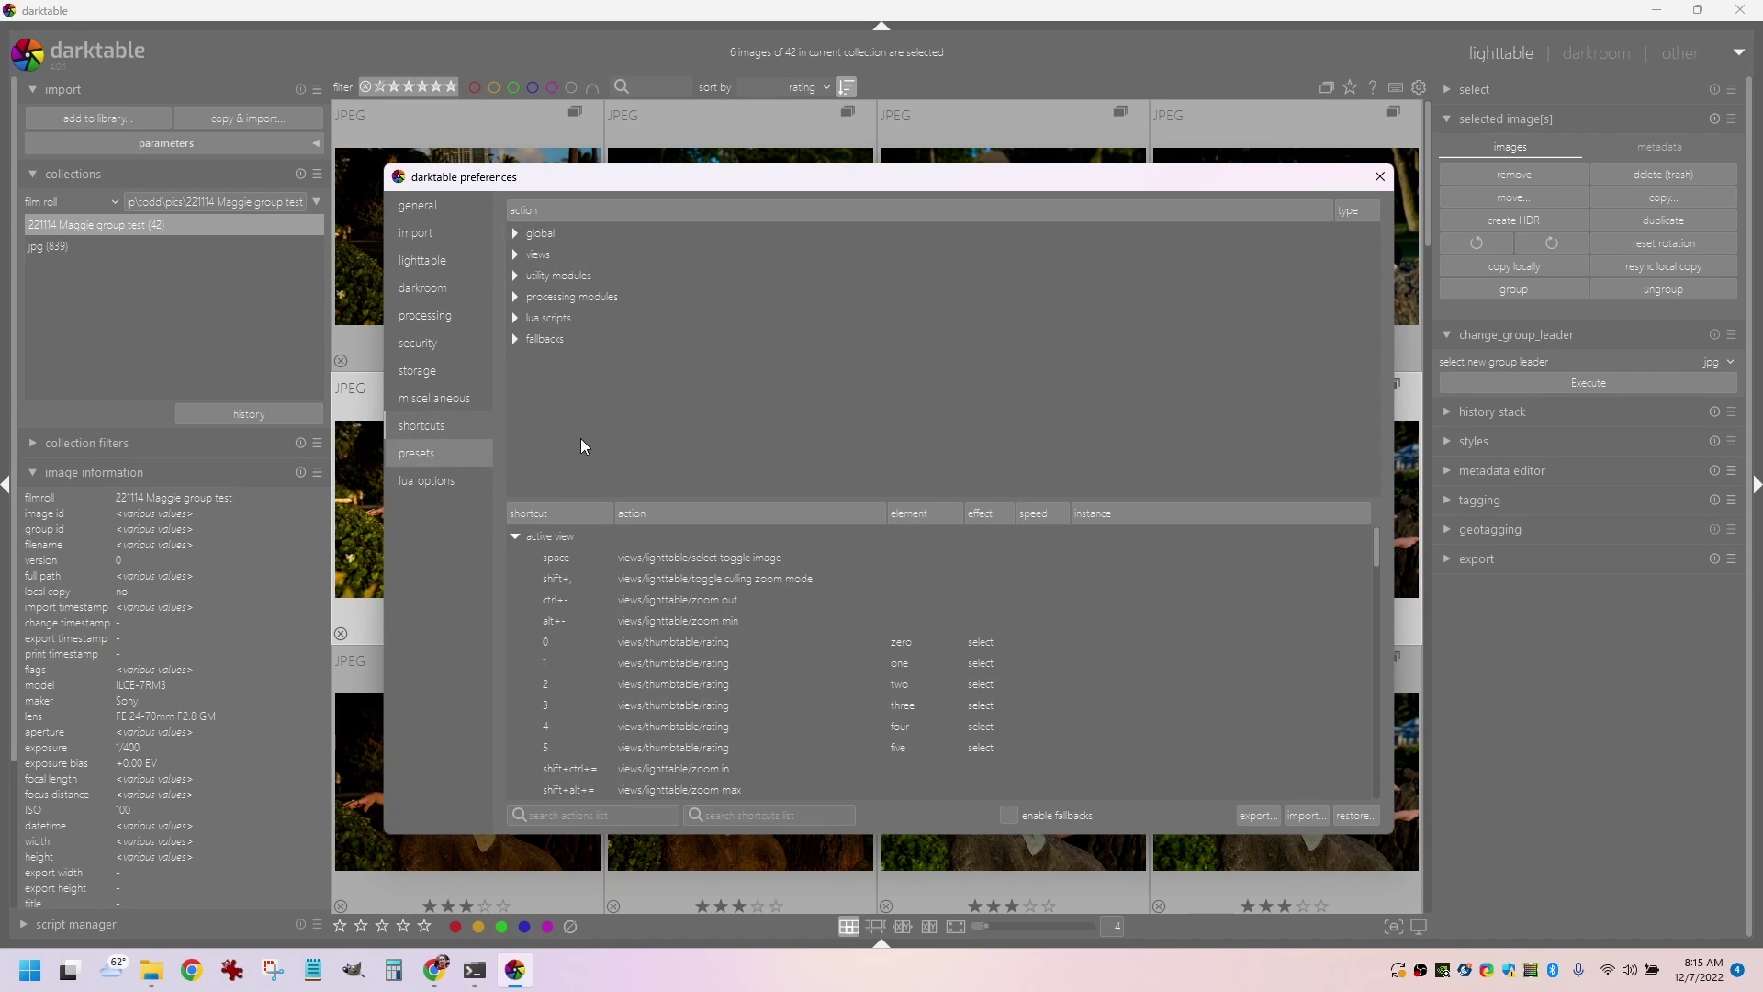
click(553, 321)
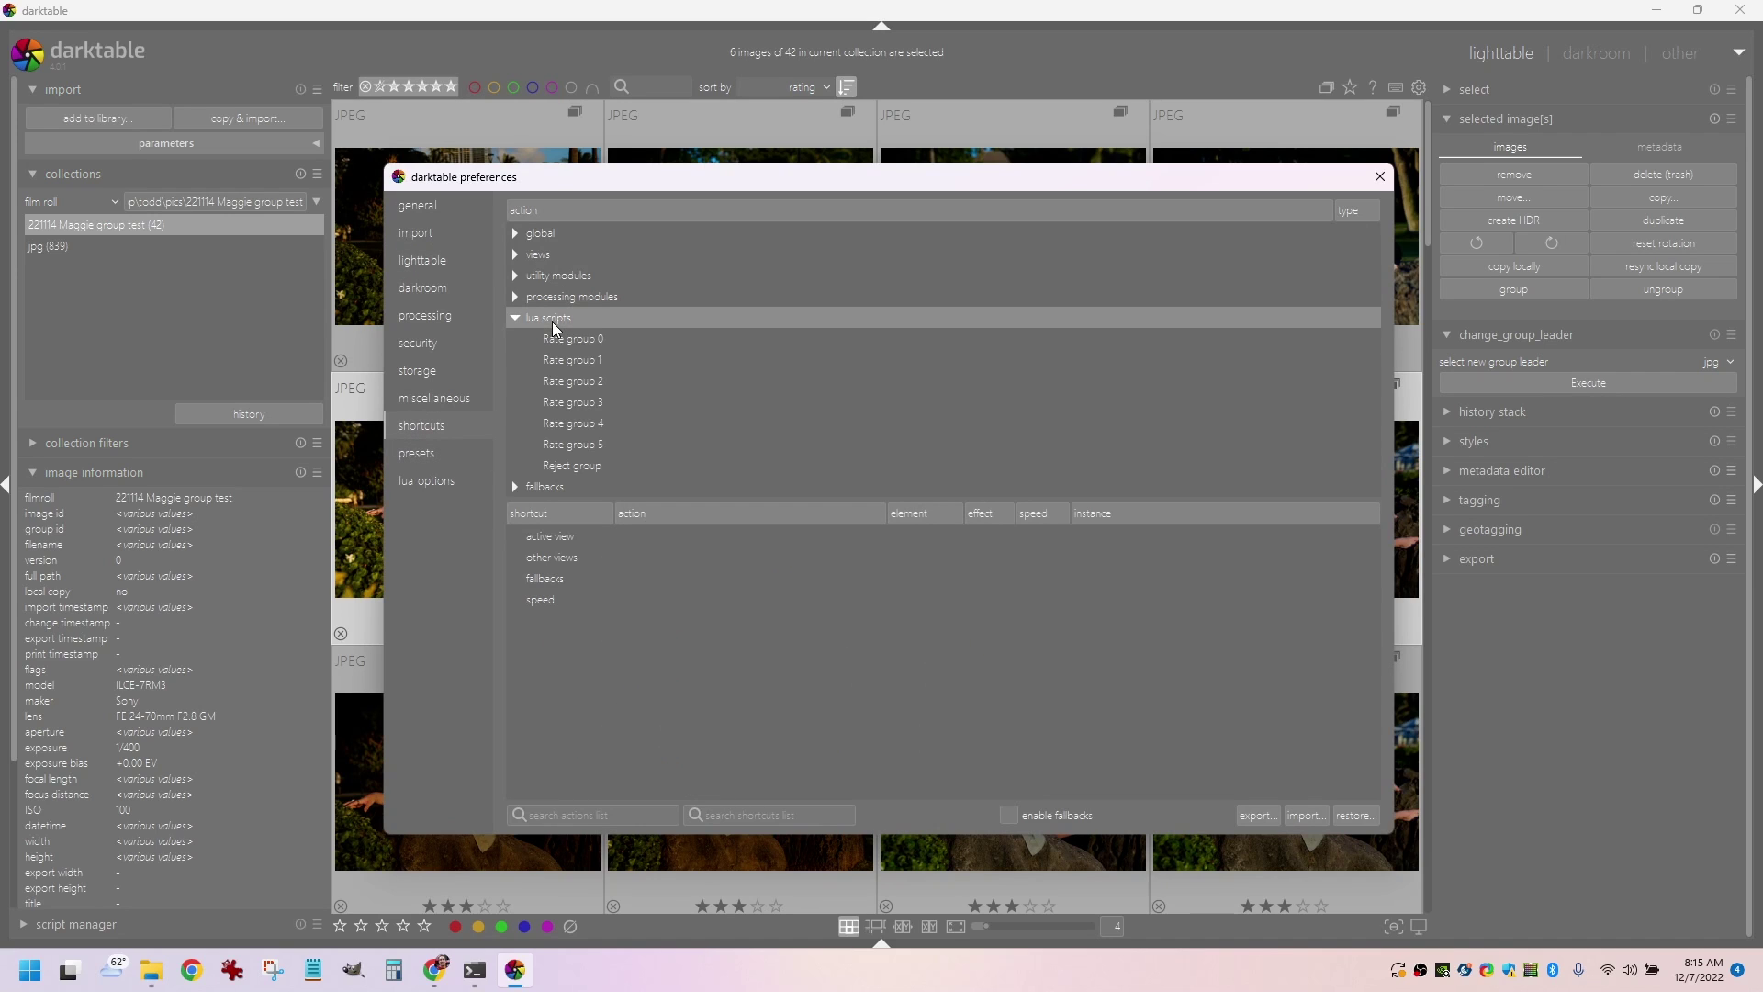
double_click(731, 345)
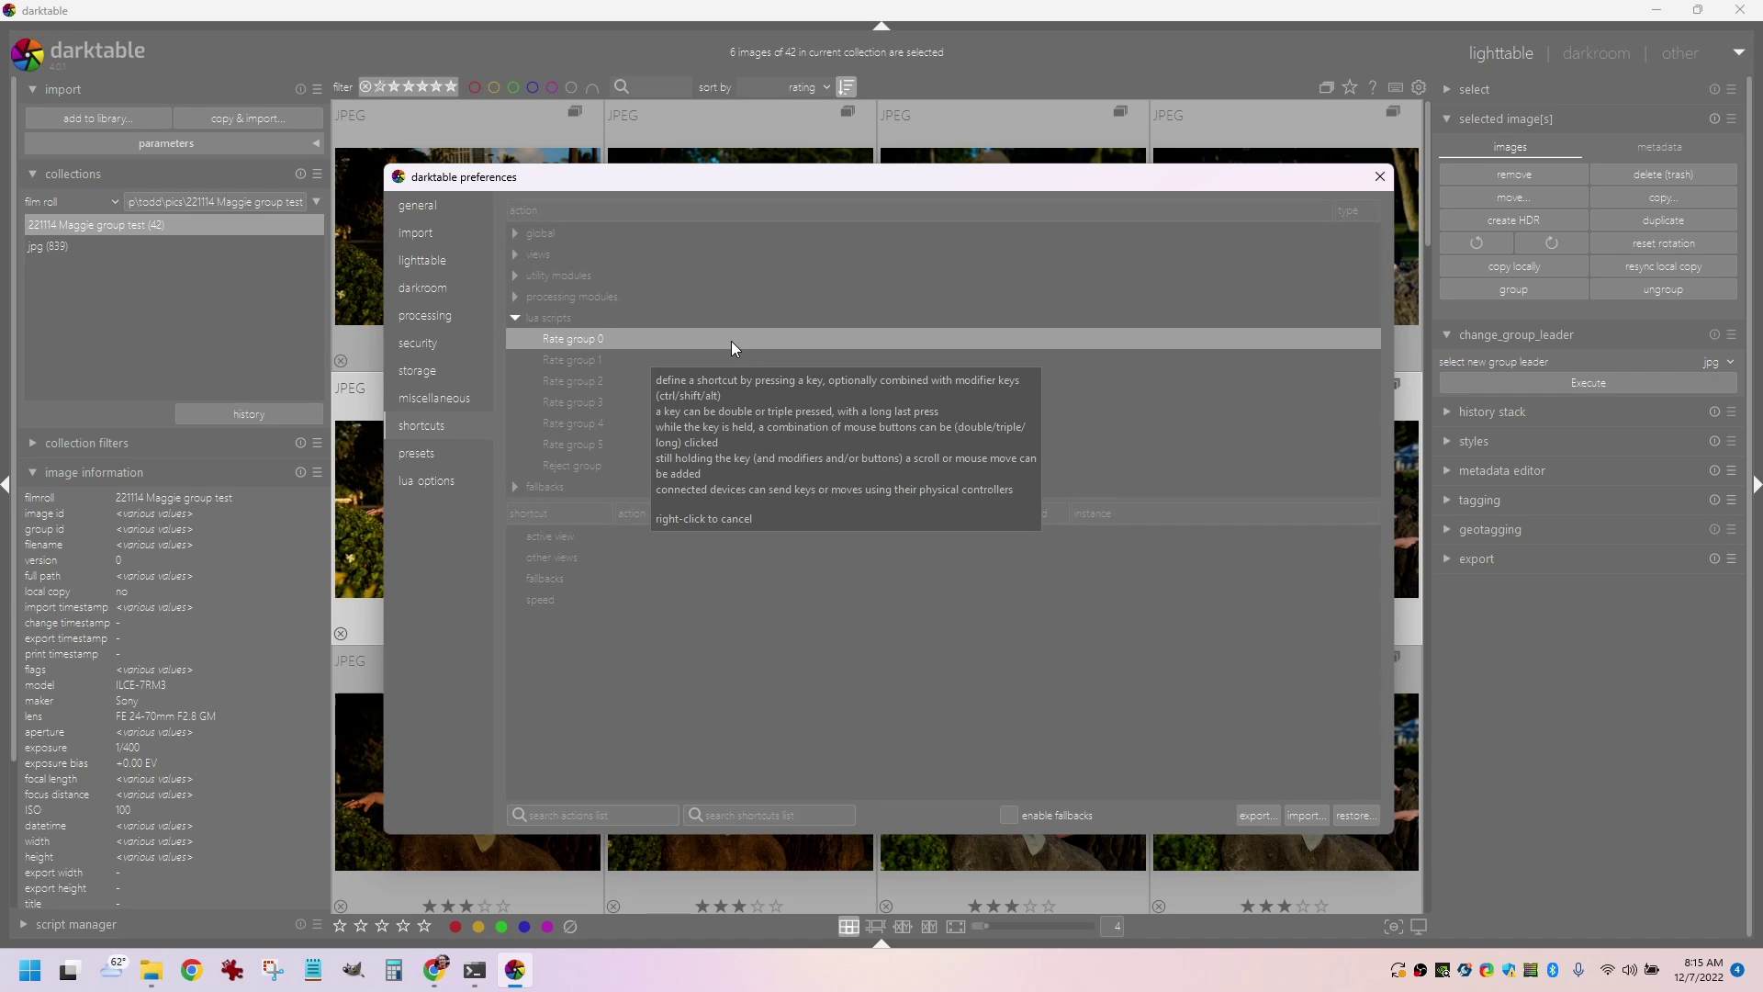
key(ctrl+0)
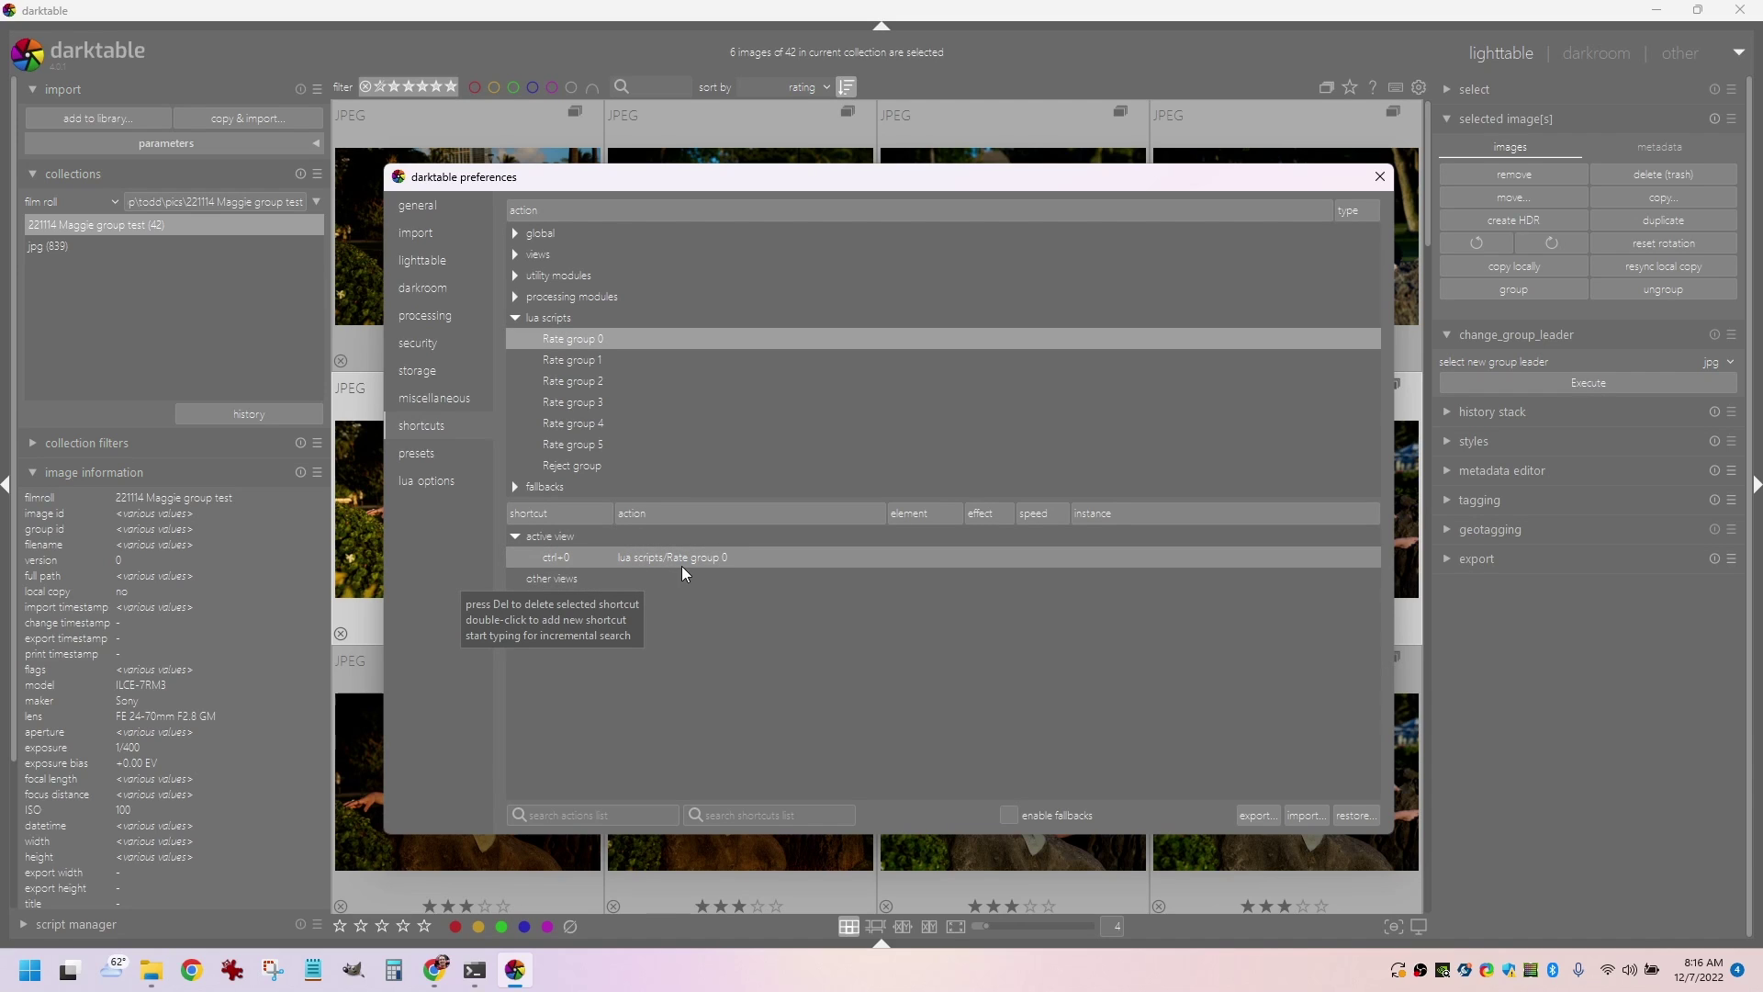
double_click(692, 362)
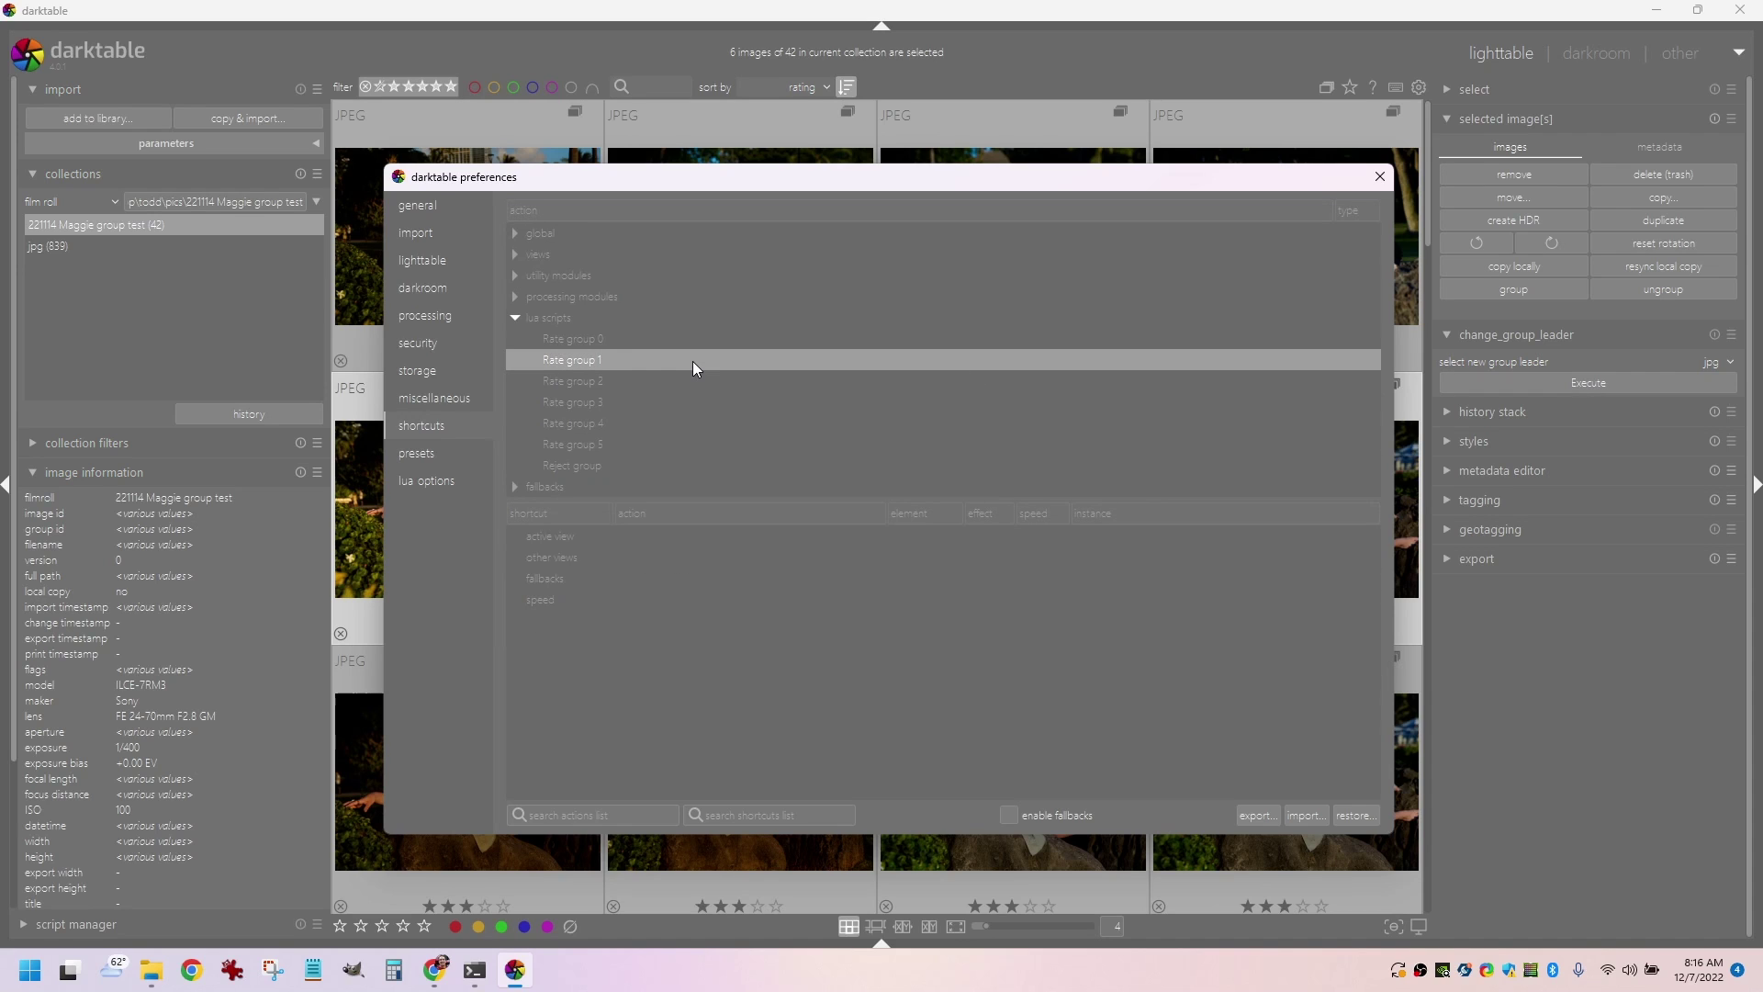
key(ctrl+1)
Step: Bind Ctrl+2 through Ctrl+5 to Rate group 2–5, review the Lua shortcuts, and close preferences
double_click(673, 383)
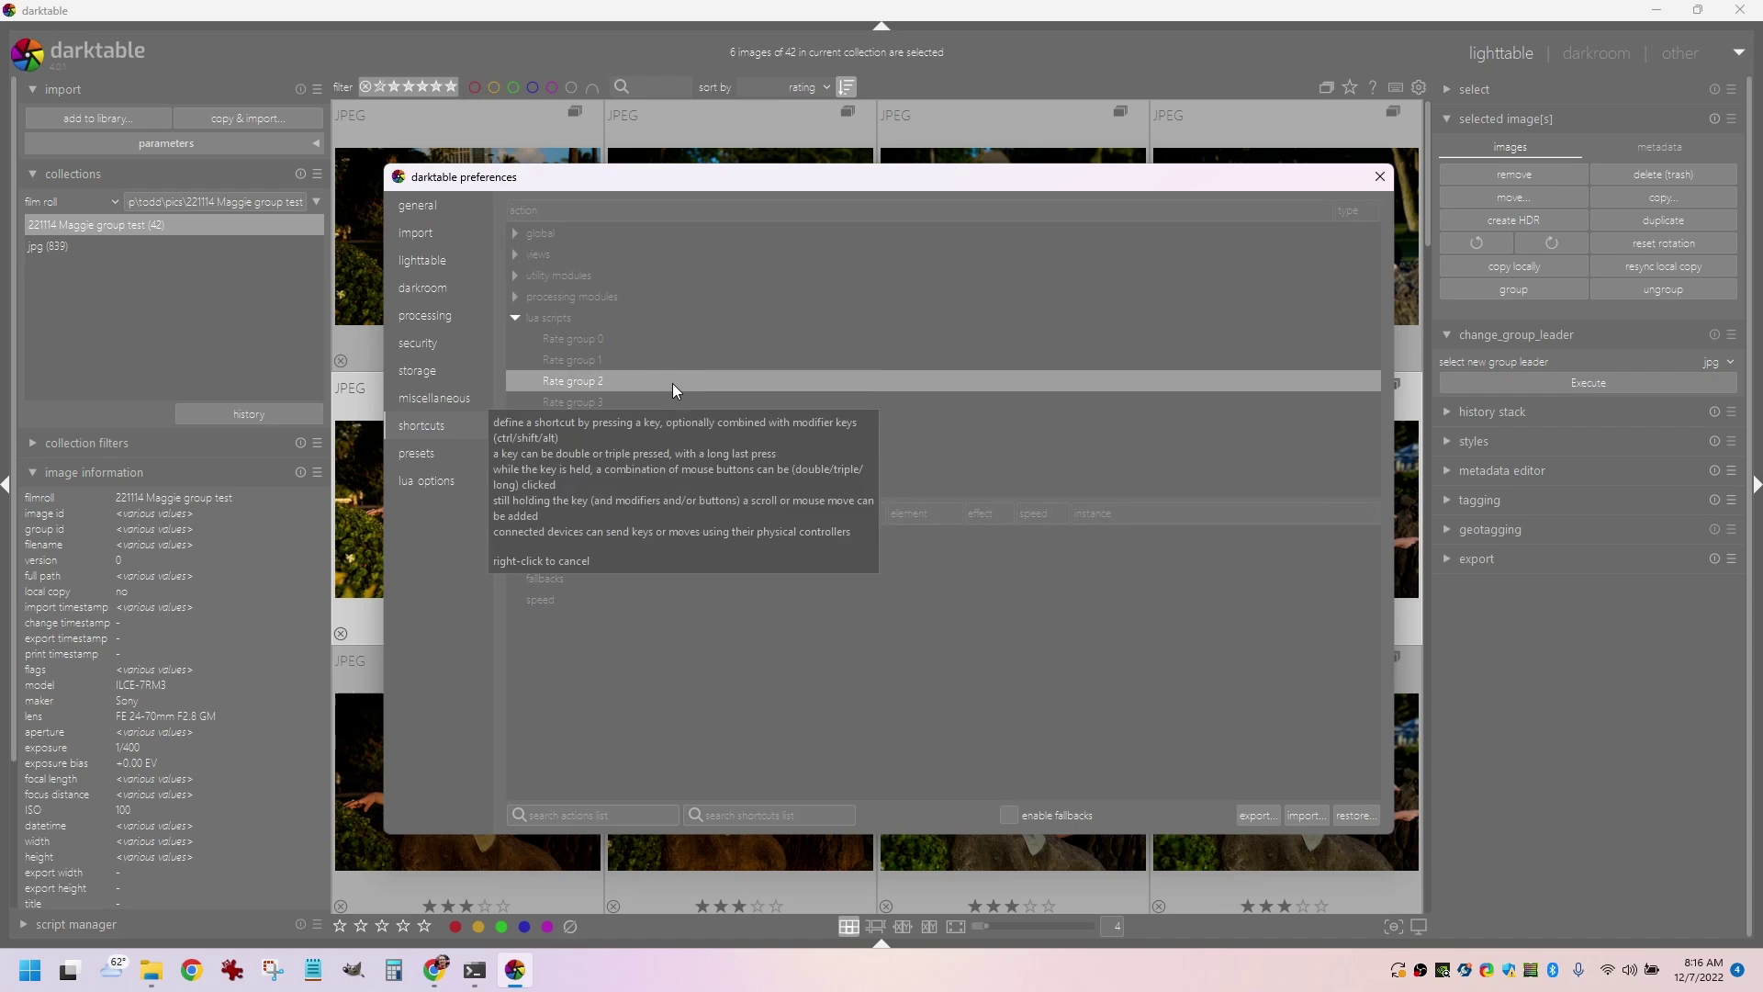
key(ctrl+2)
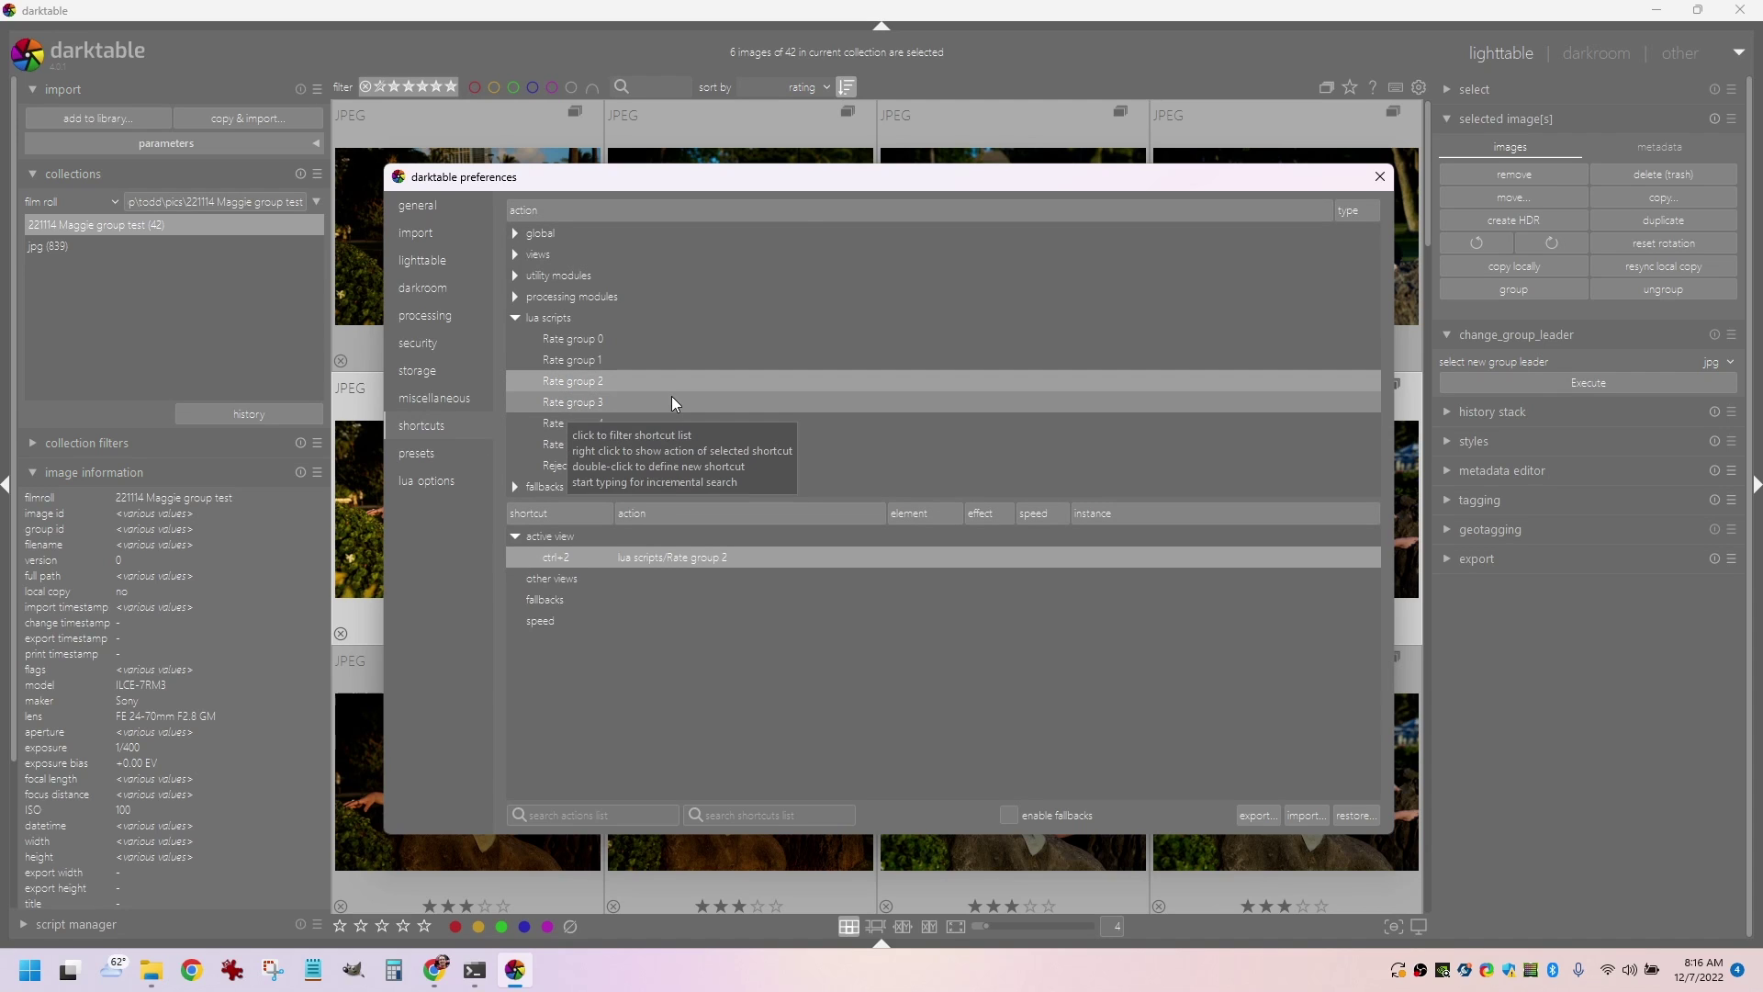
double_click(671, 402)
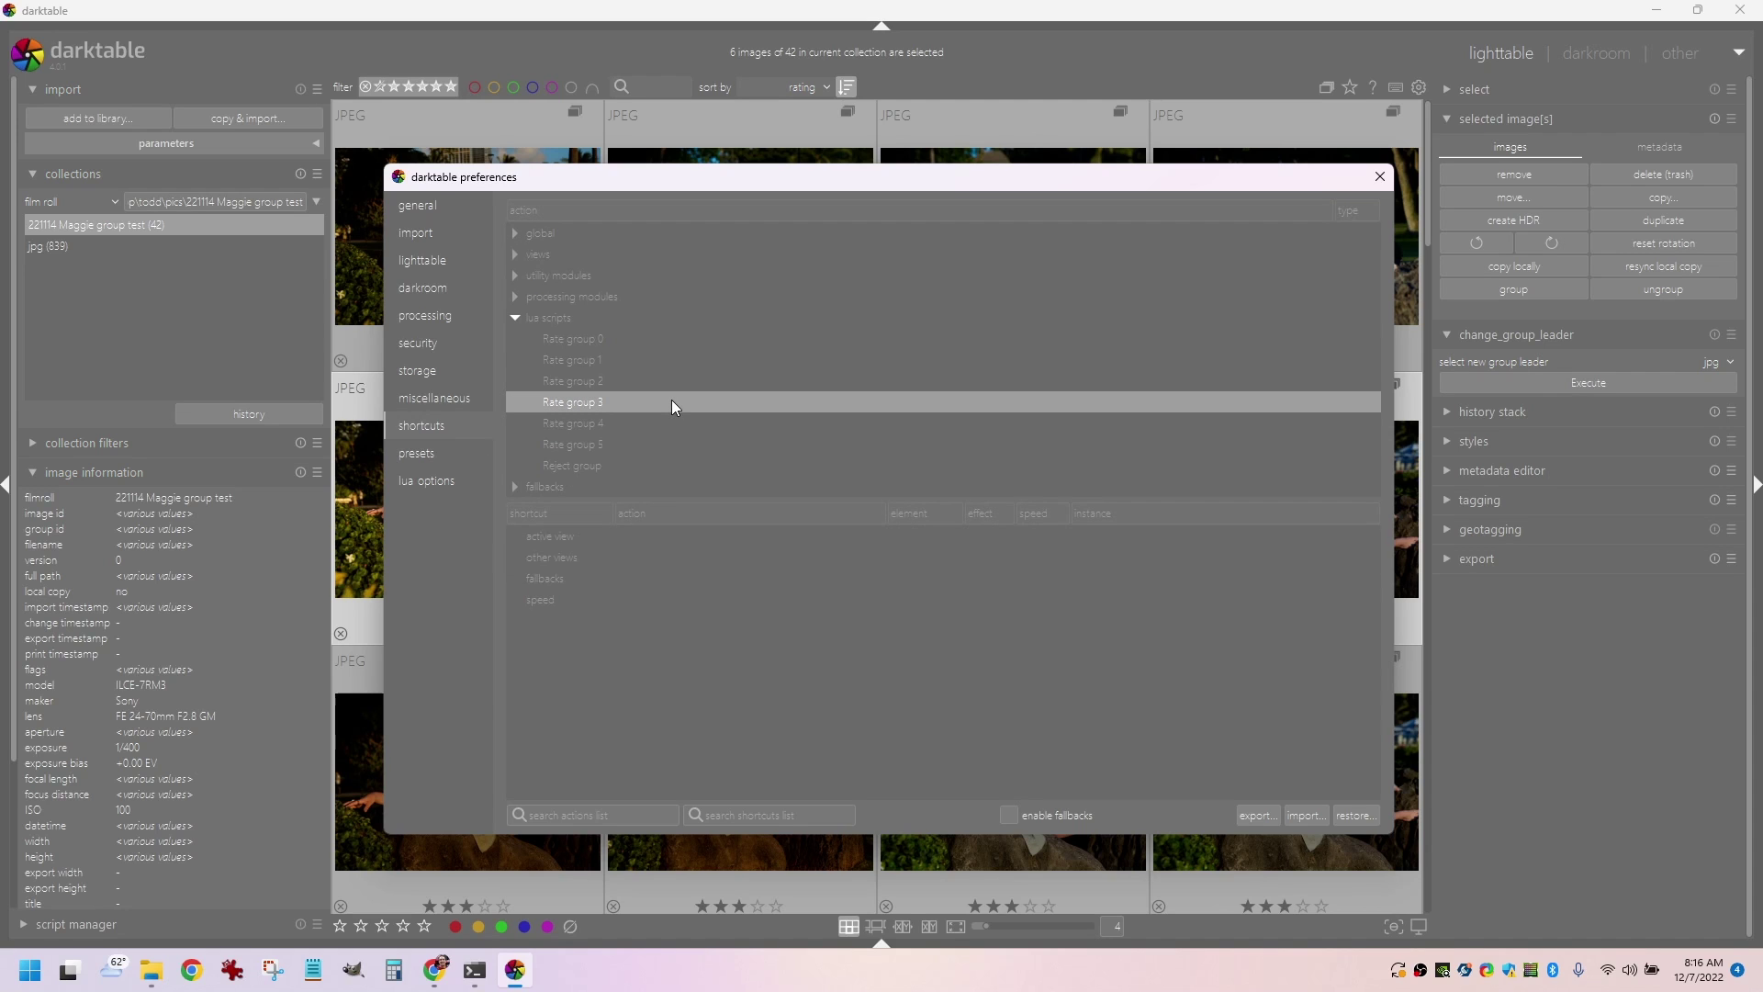
key(ctrl+3)
double_click(682, 423)
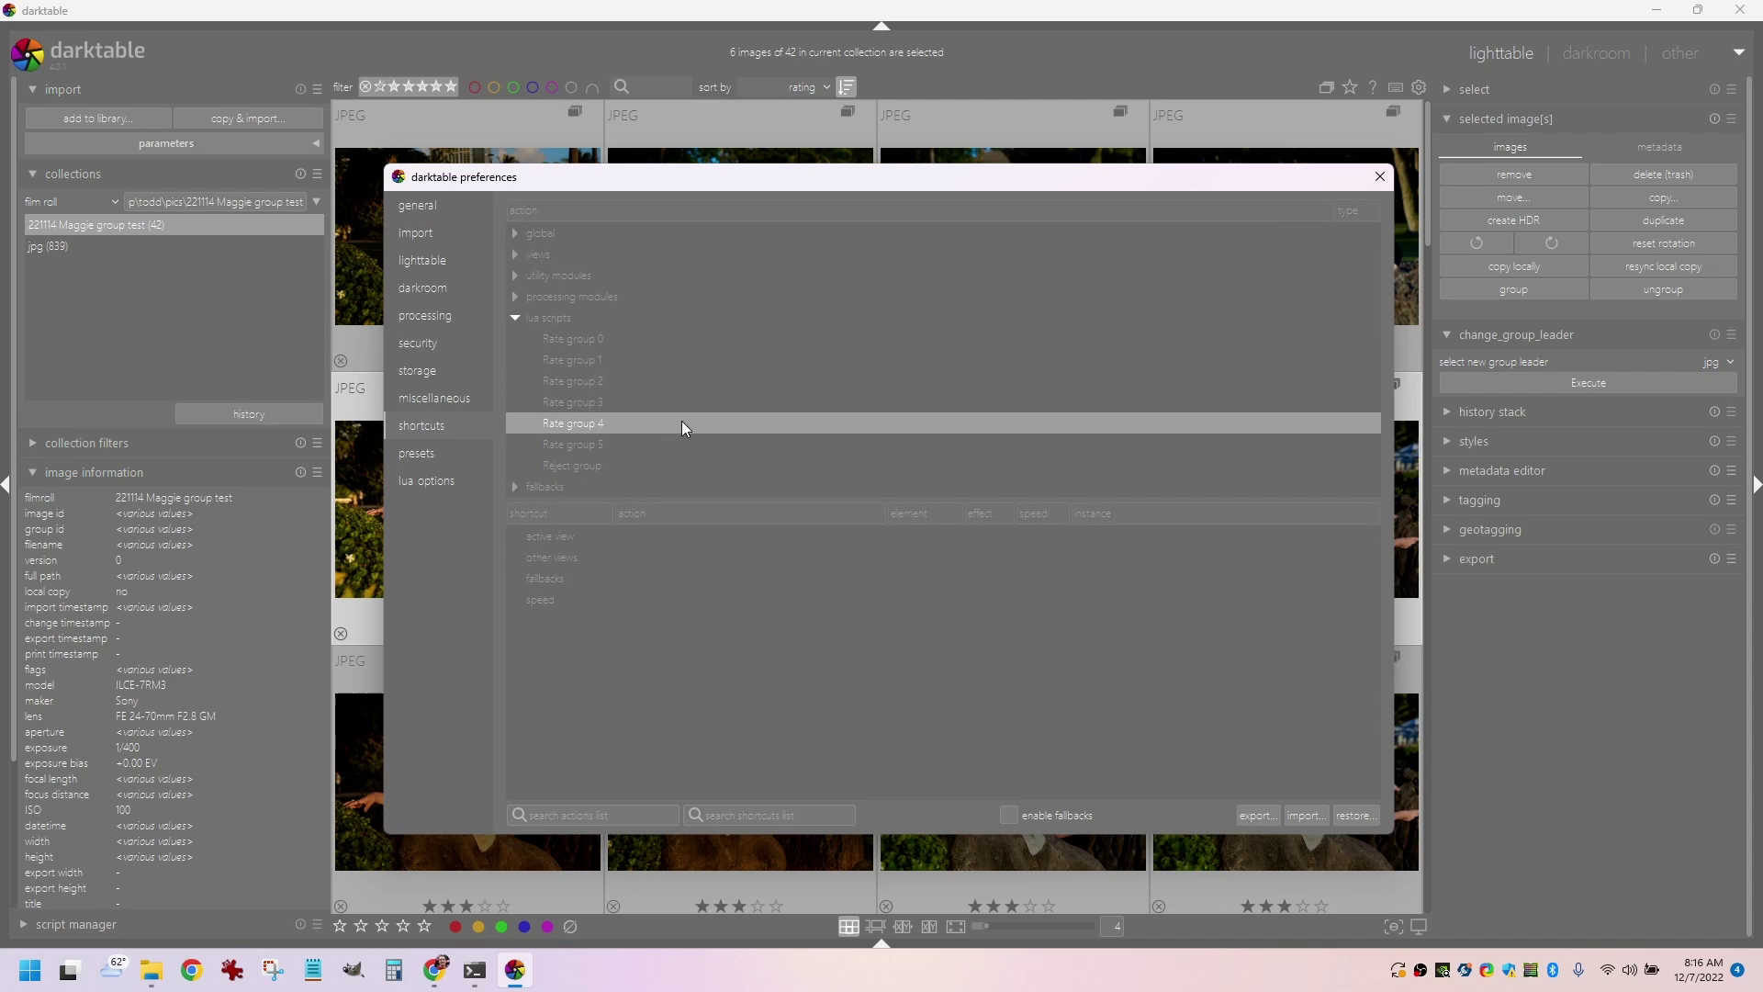
key(ctrl+4)
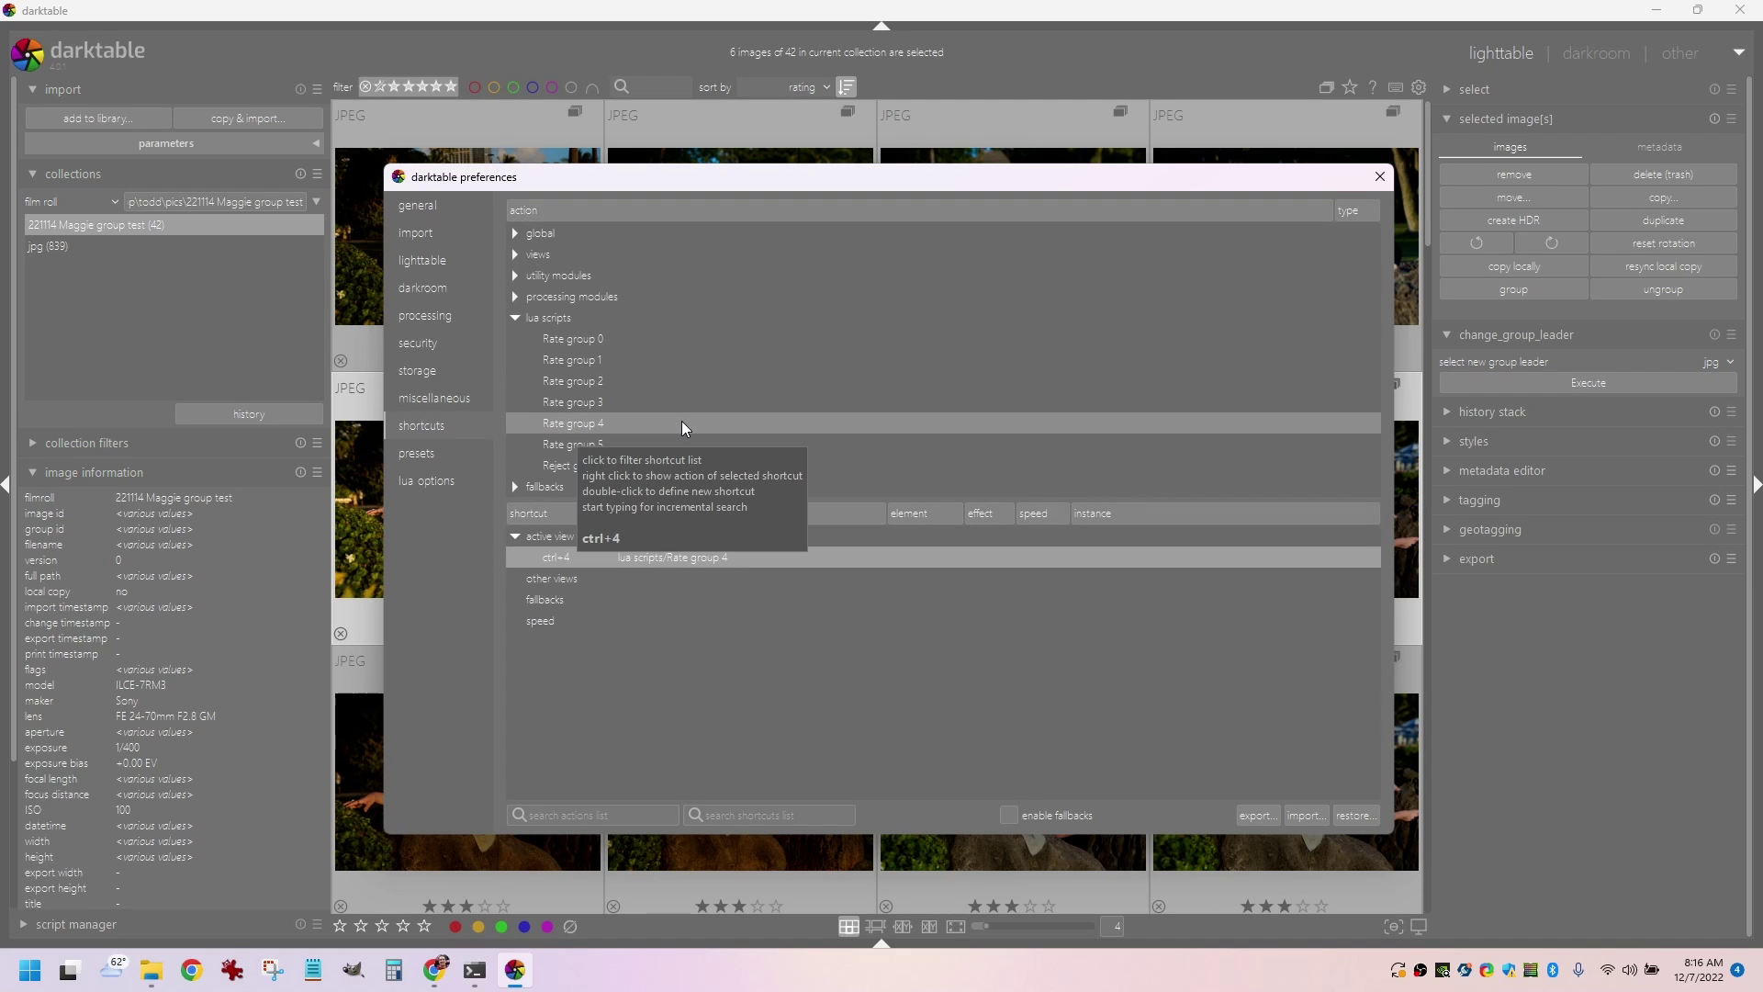
double_click(672, 445)
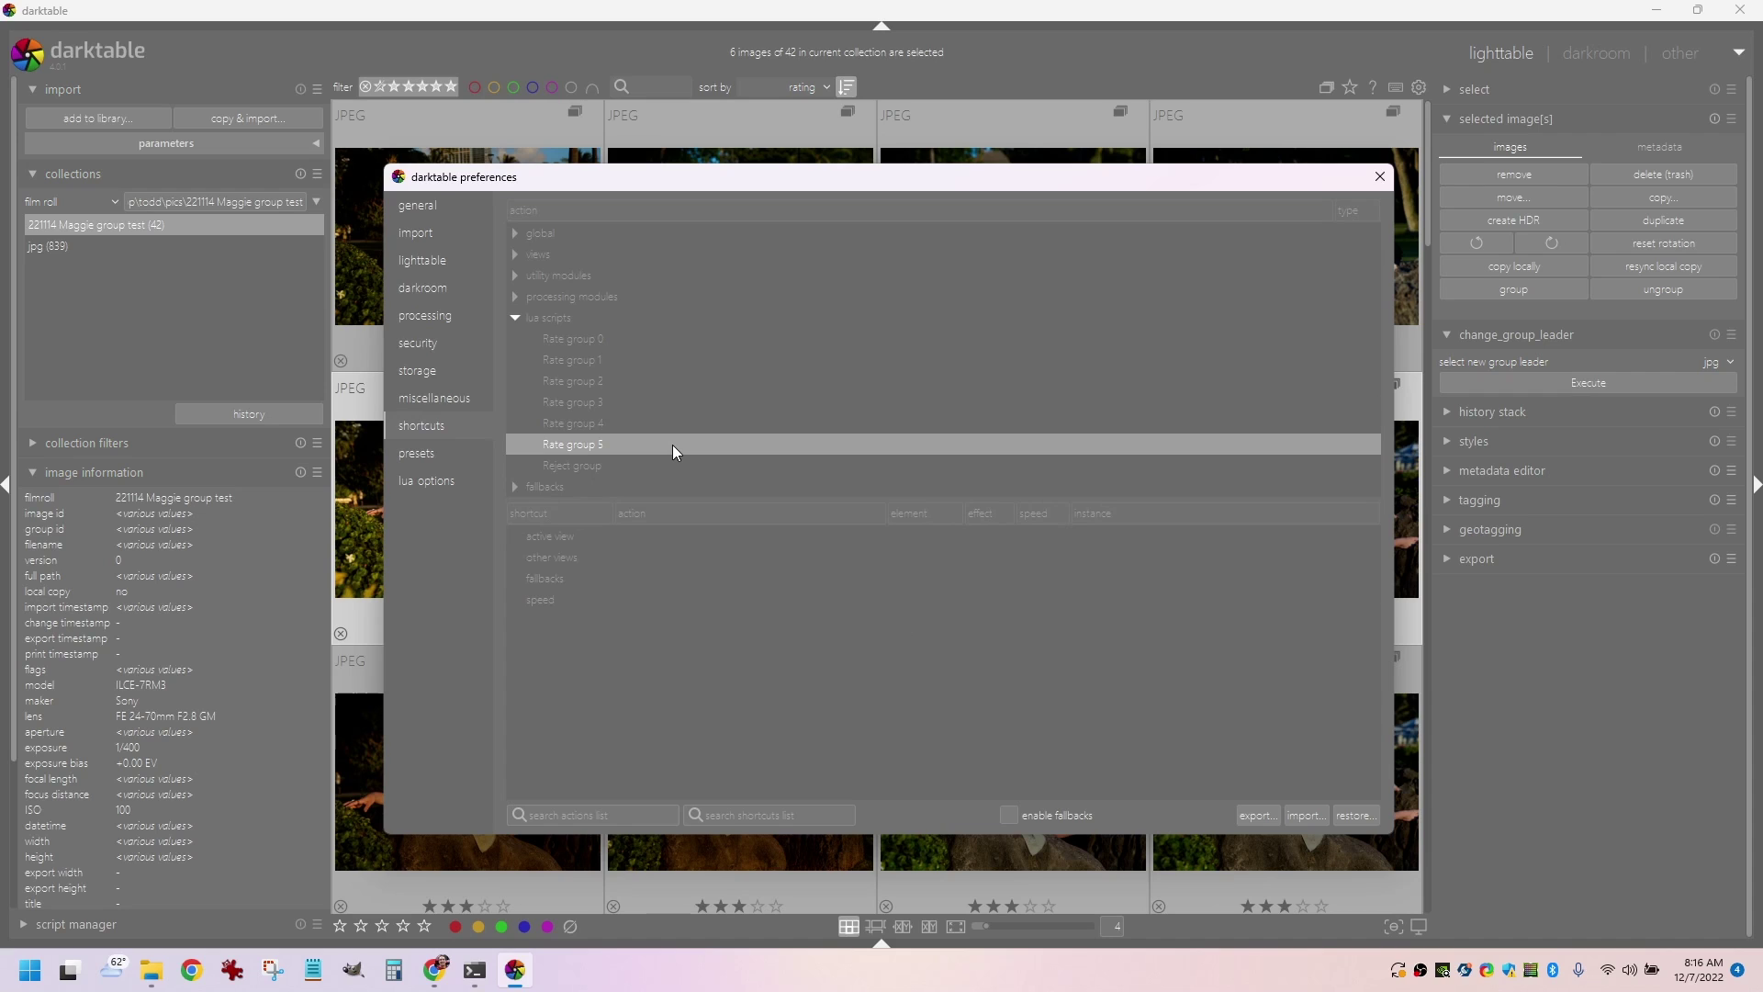
key(ctrl+5)
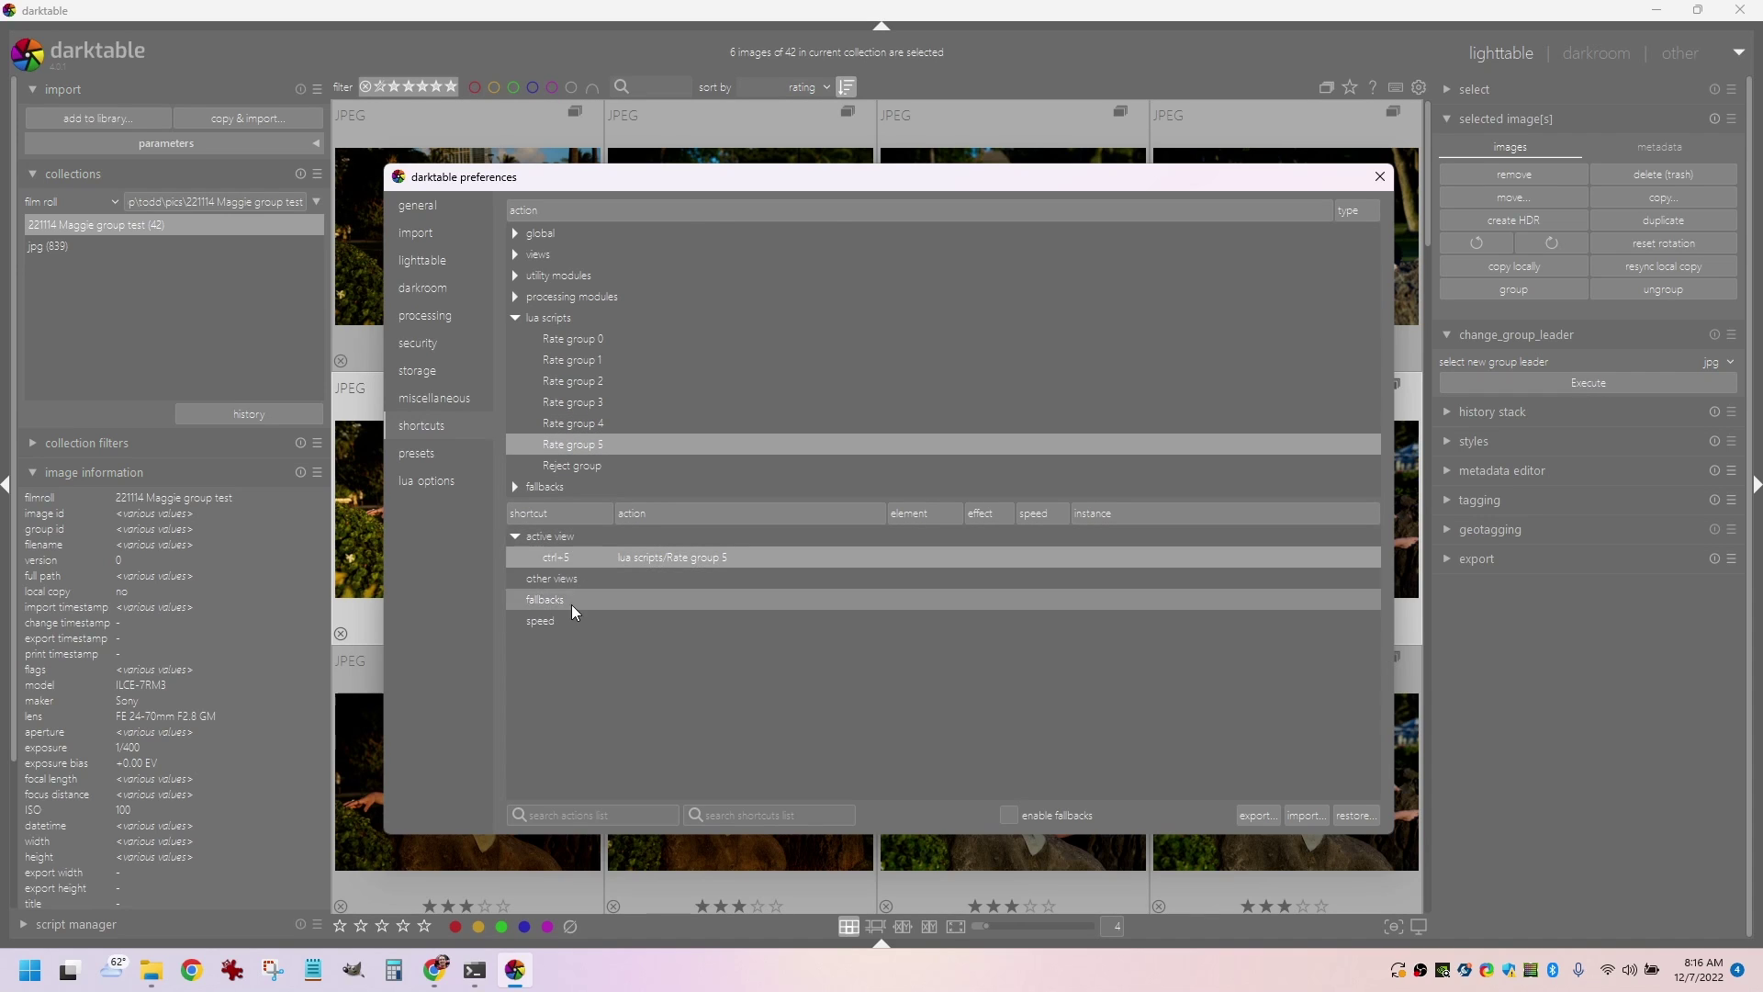
click(575, 322)
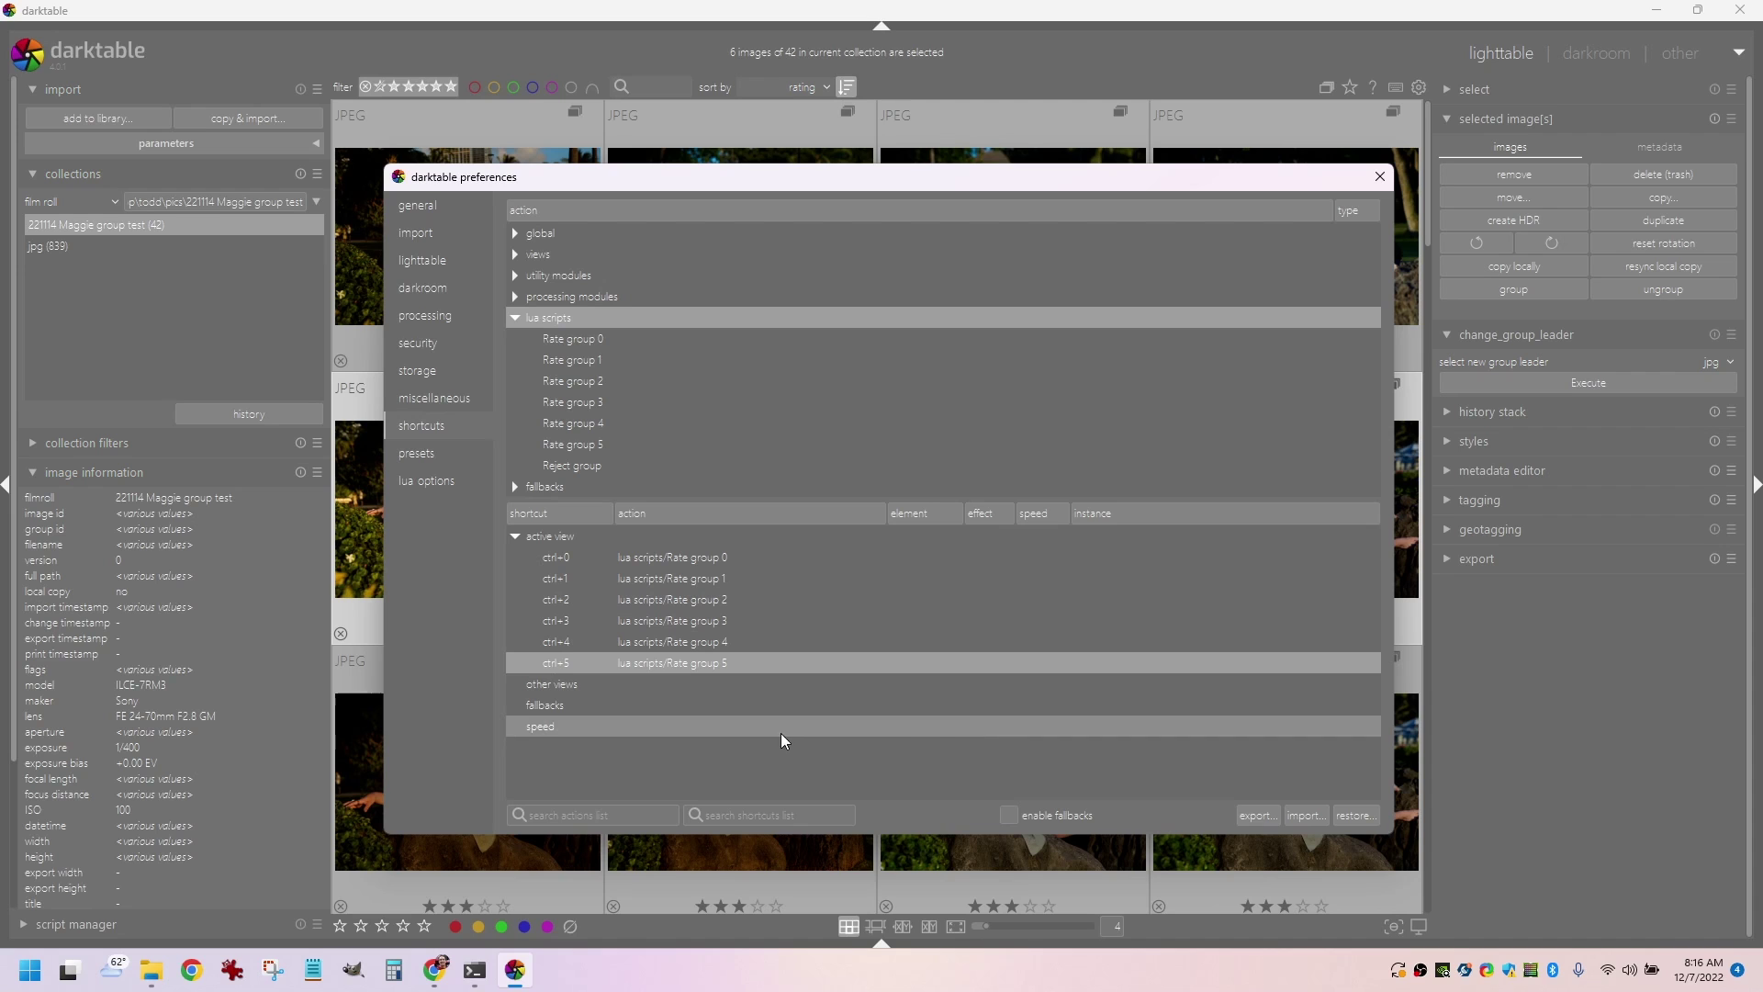
click(1384, 185)
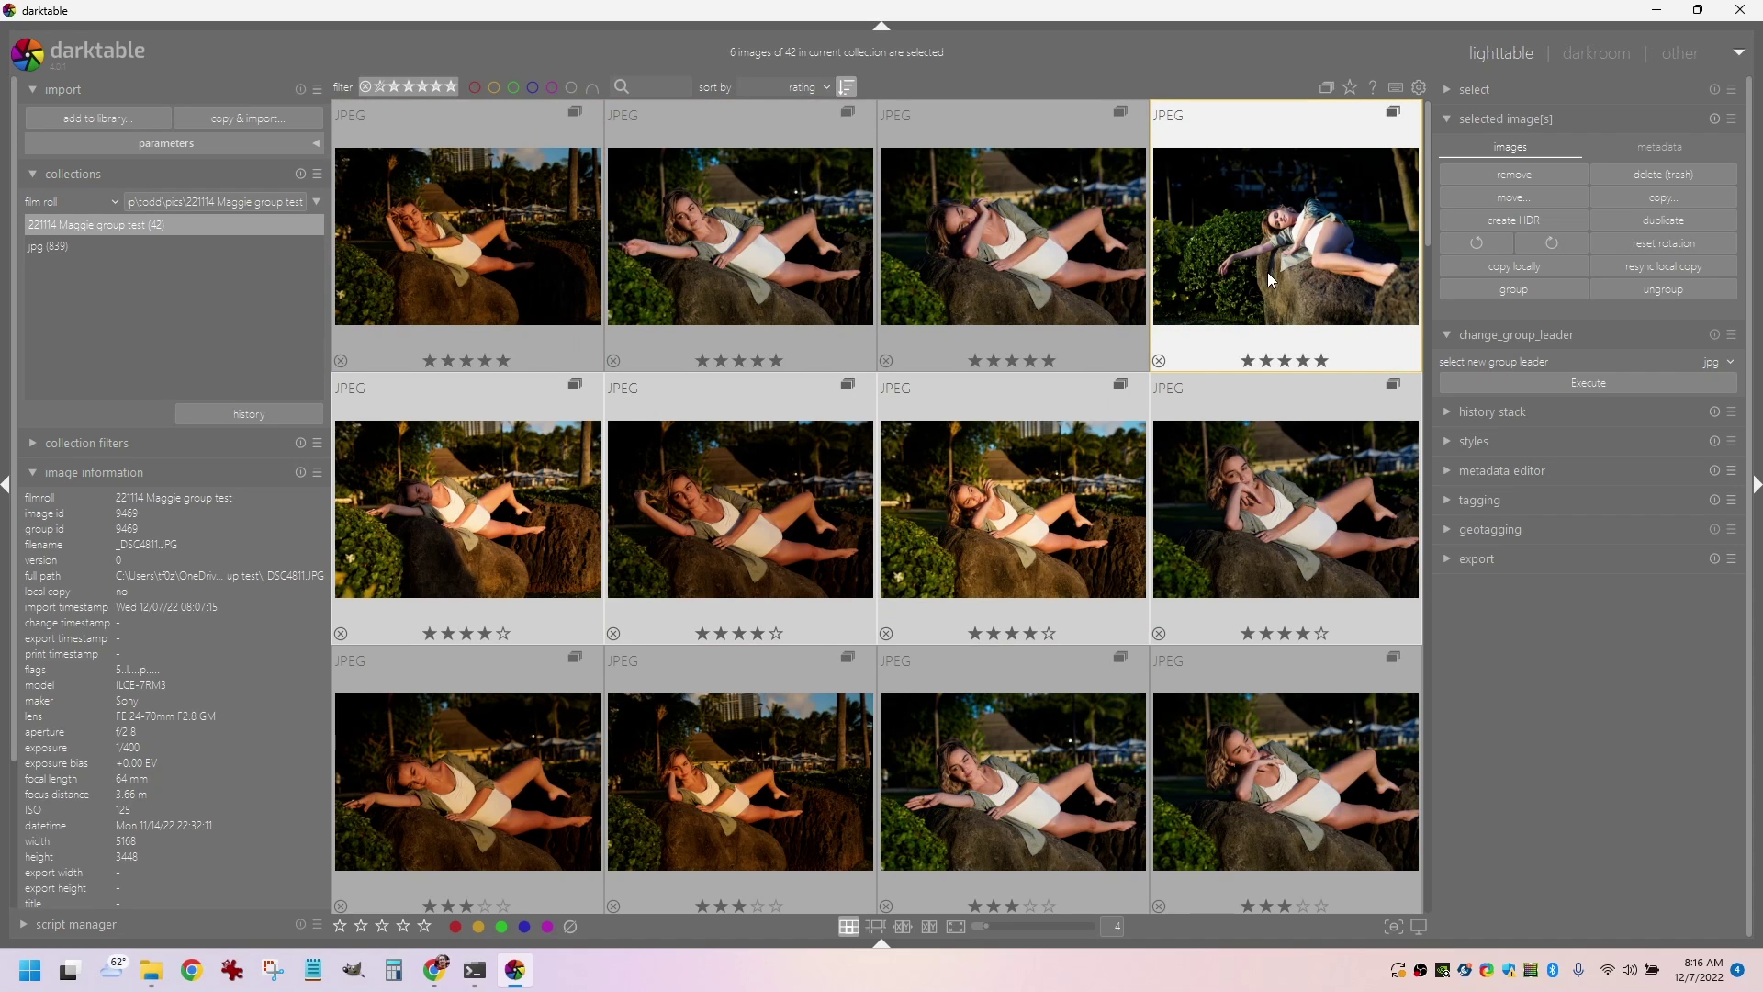
Step: Sort the grid by filename in reversed order so each ARW pairs with its JPEG
click(802, 89)
scroll(791, 152, up, 3)
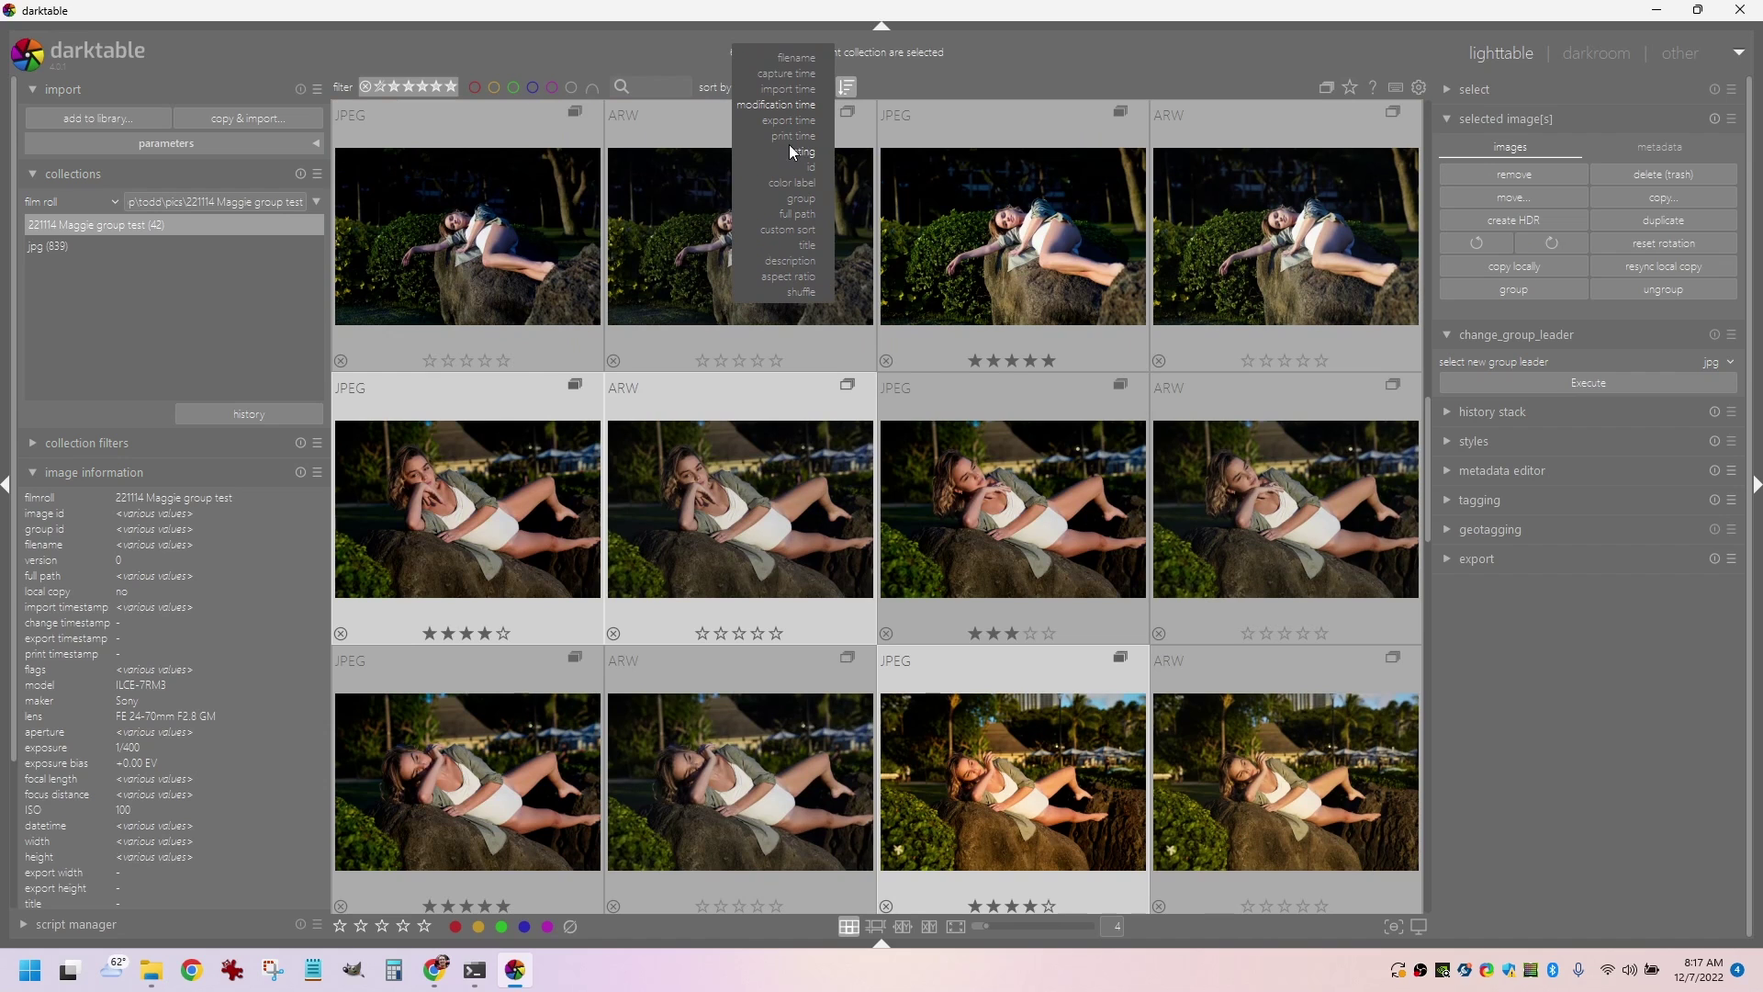
click(783, 58)
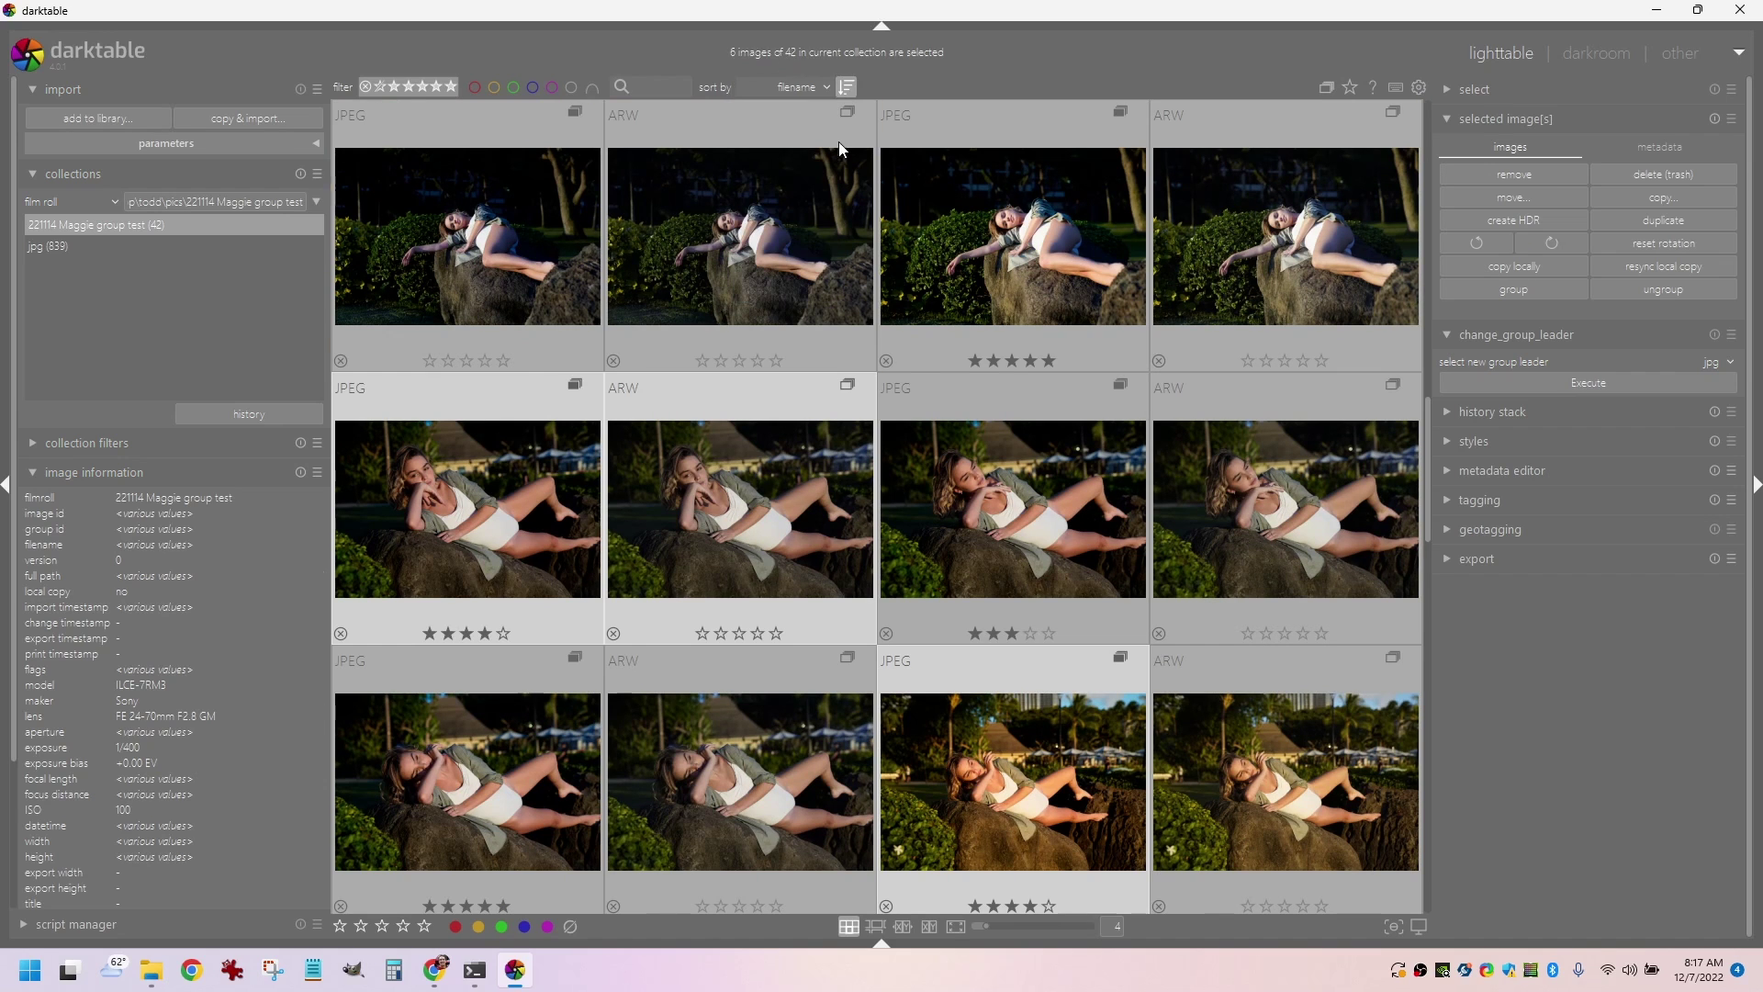
click(847, 88)
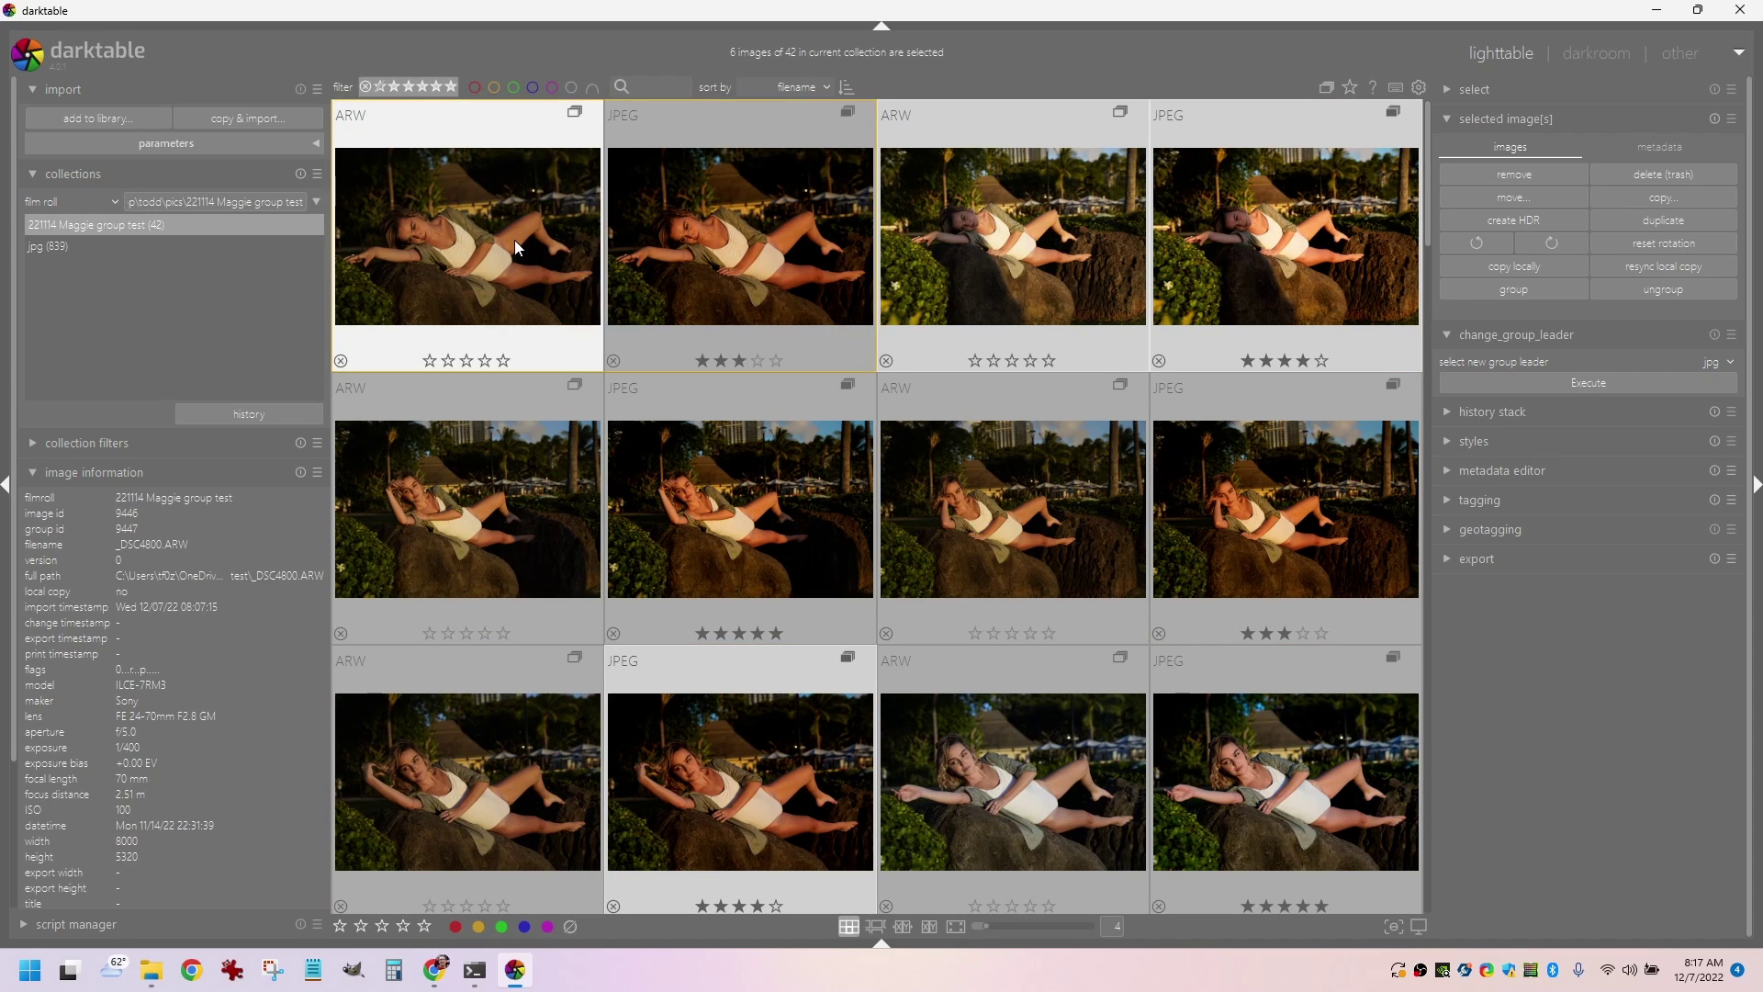
Step: Rate _DSC4800.JPG two then three stars, then clear the star rating of _DSC4800.ARW
click(755, 246)
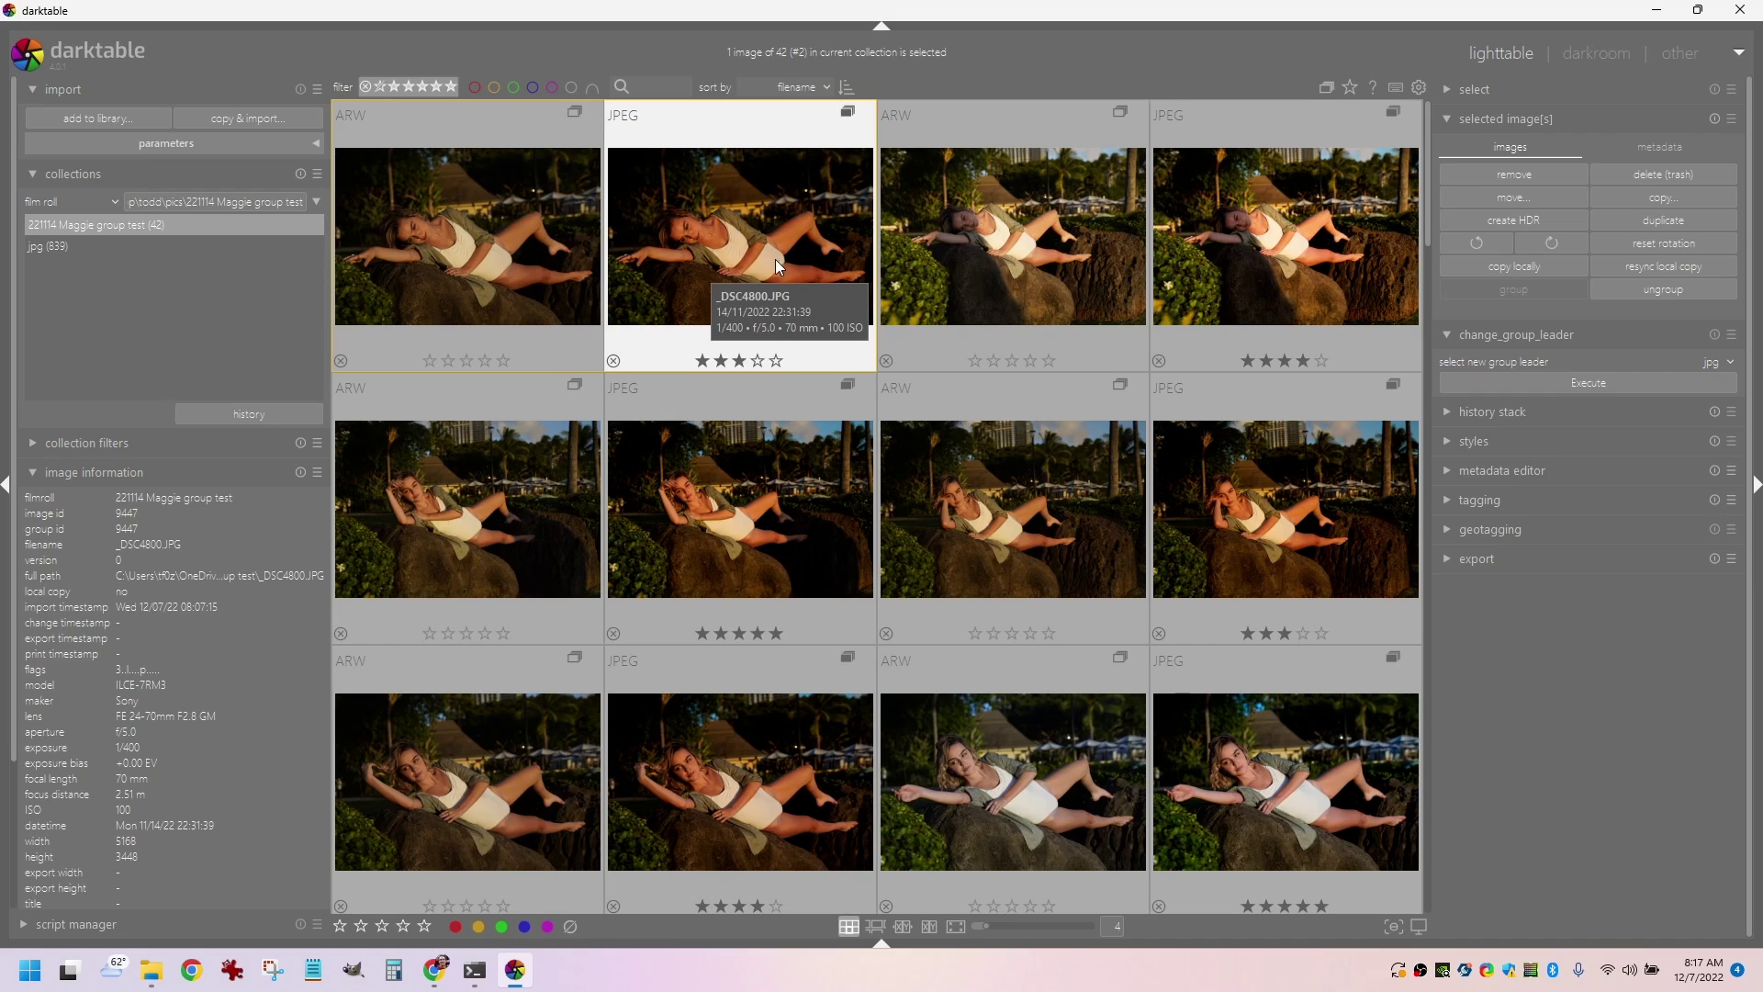
key(2)
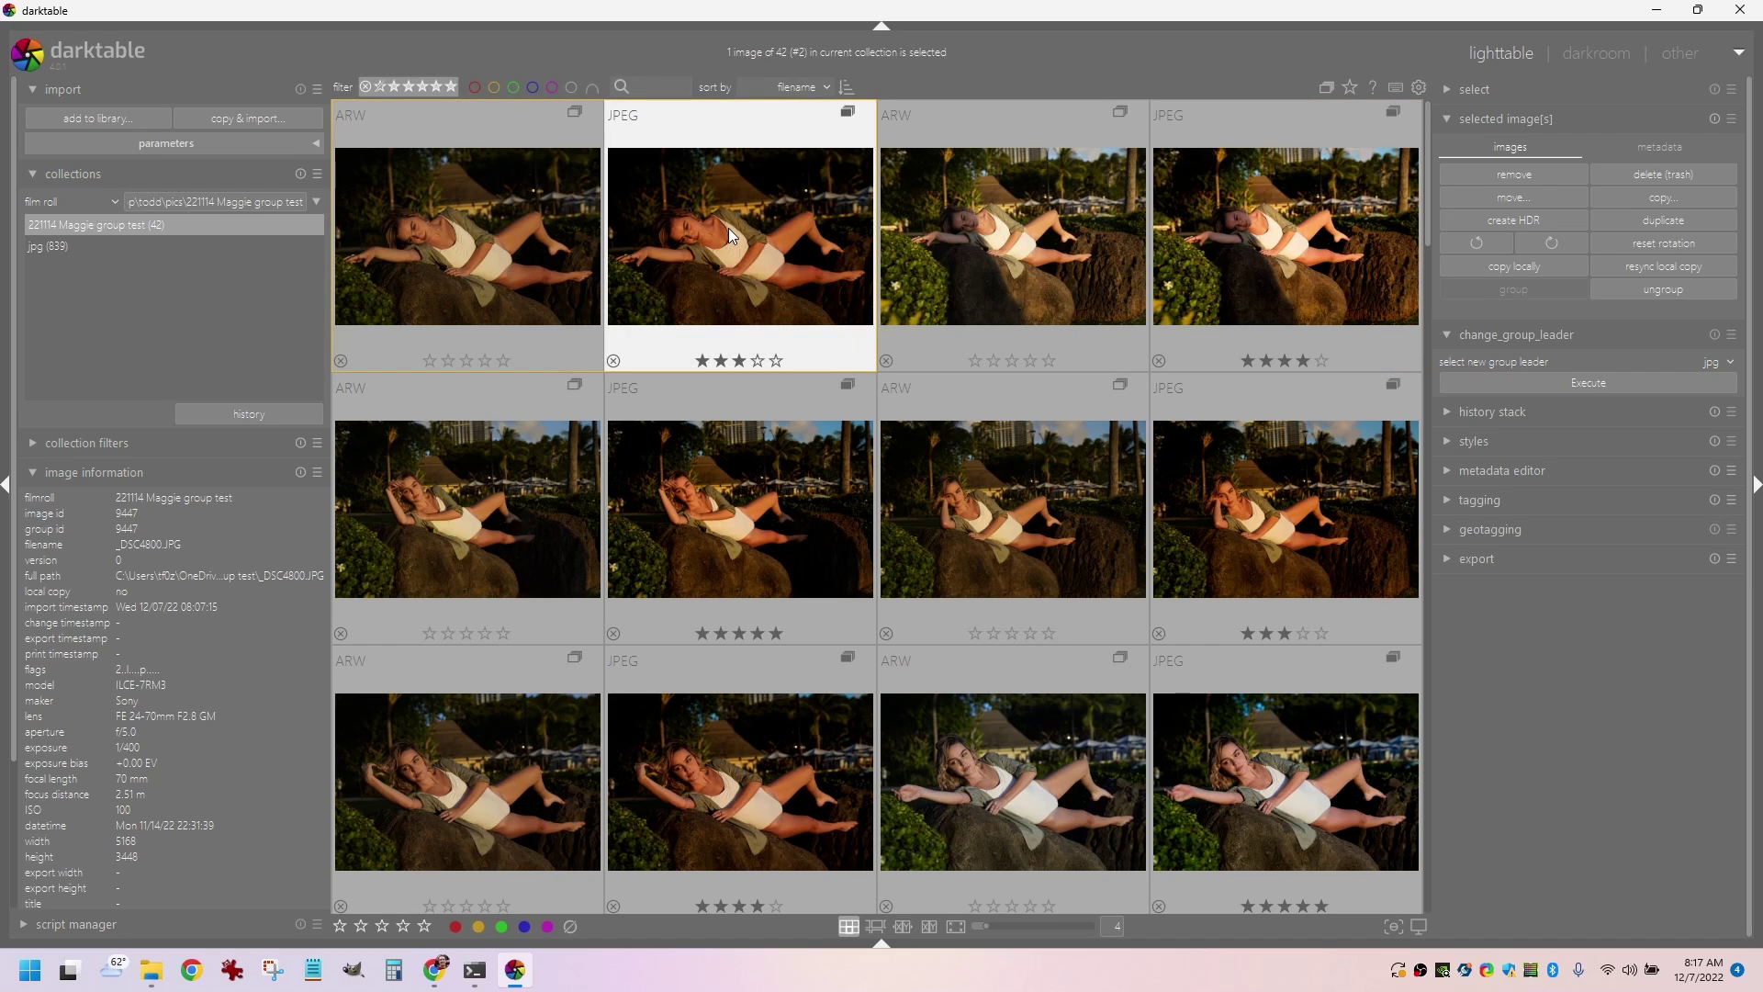
key(3)
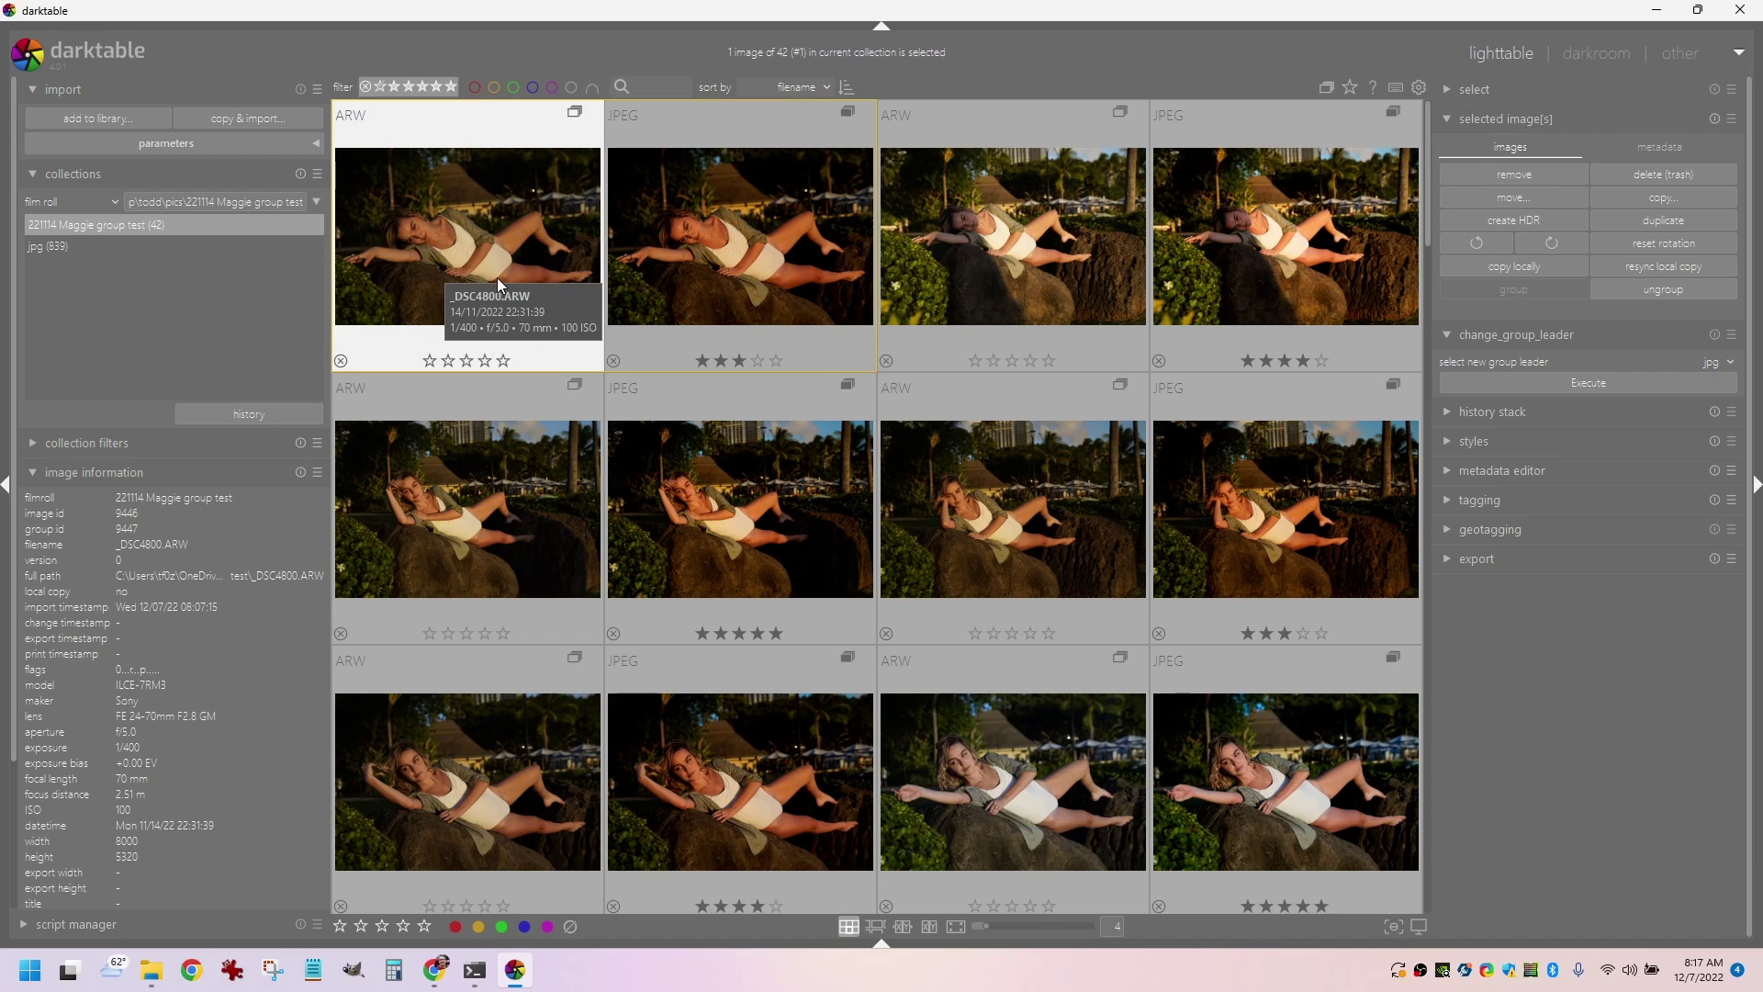
click(464, 363)
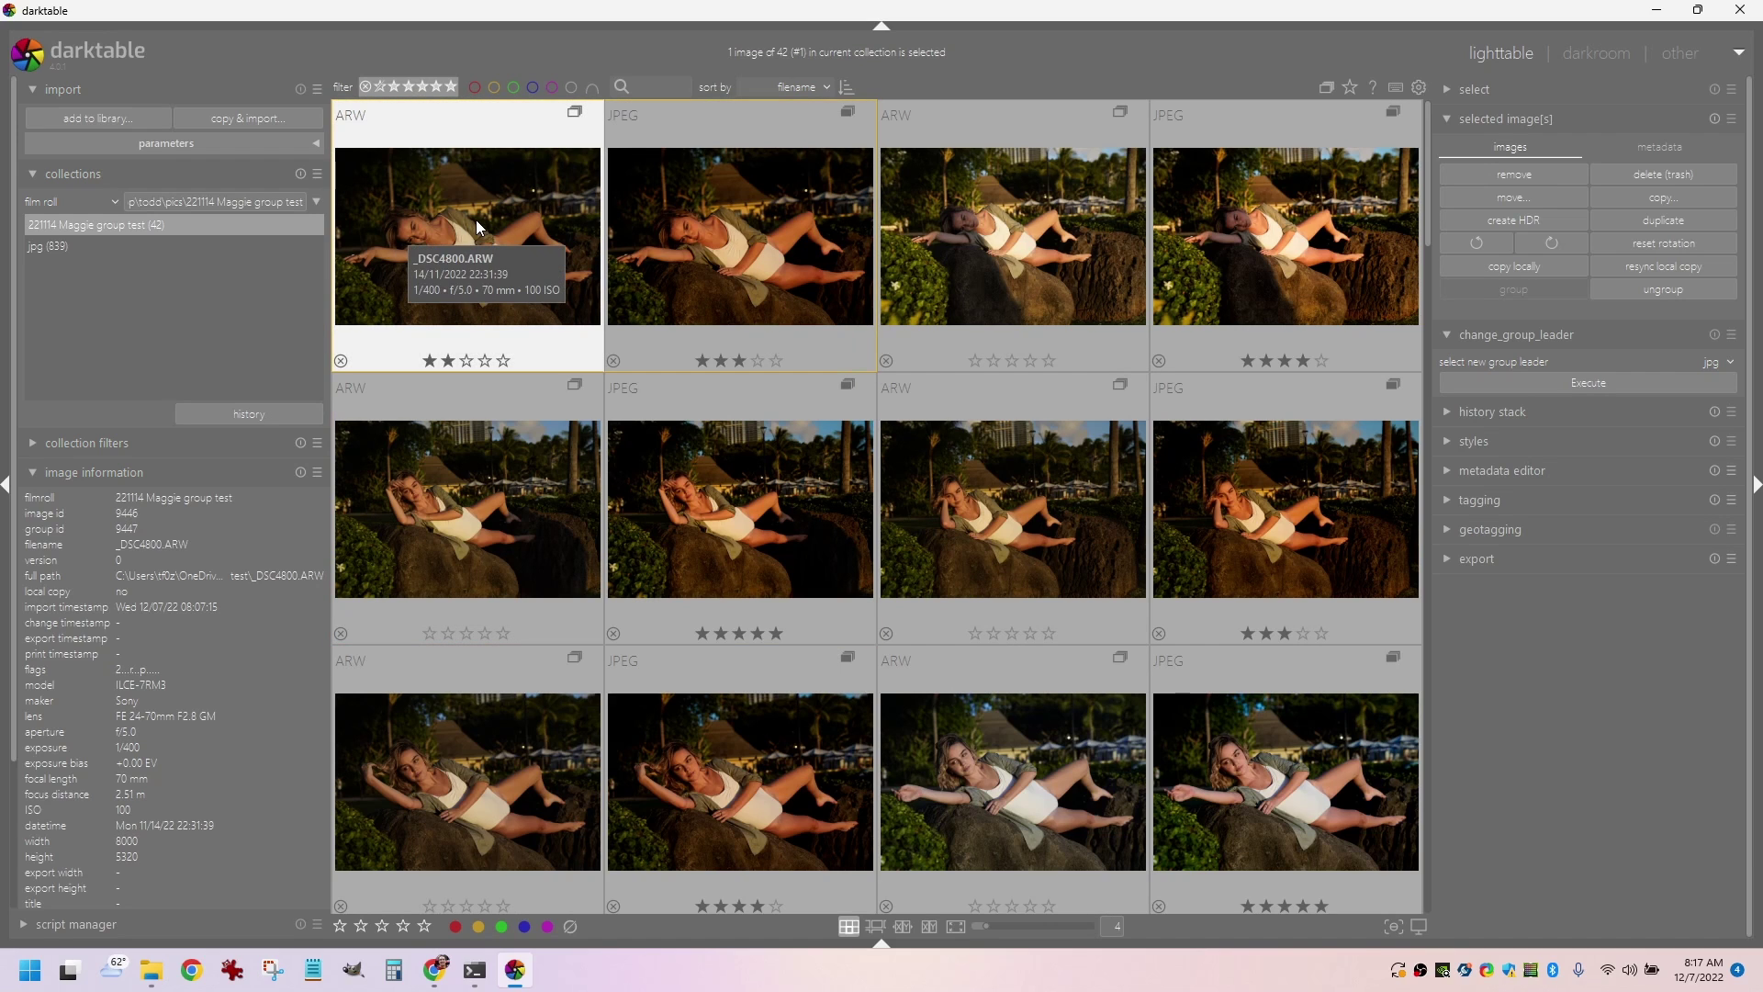
key(0)
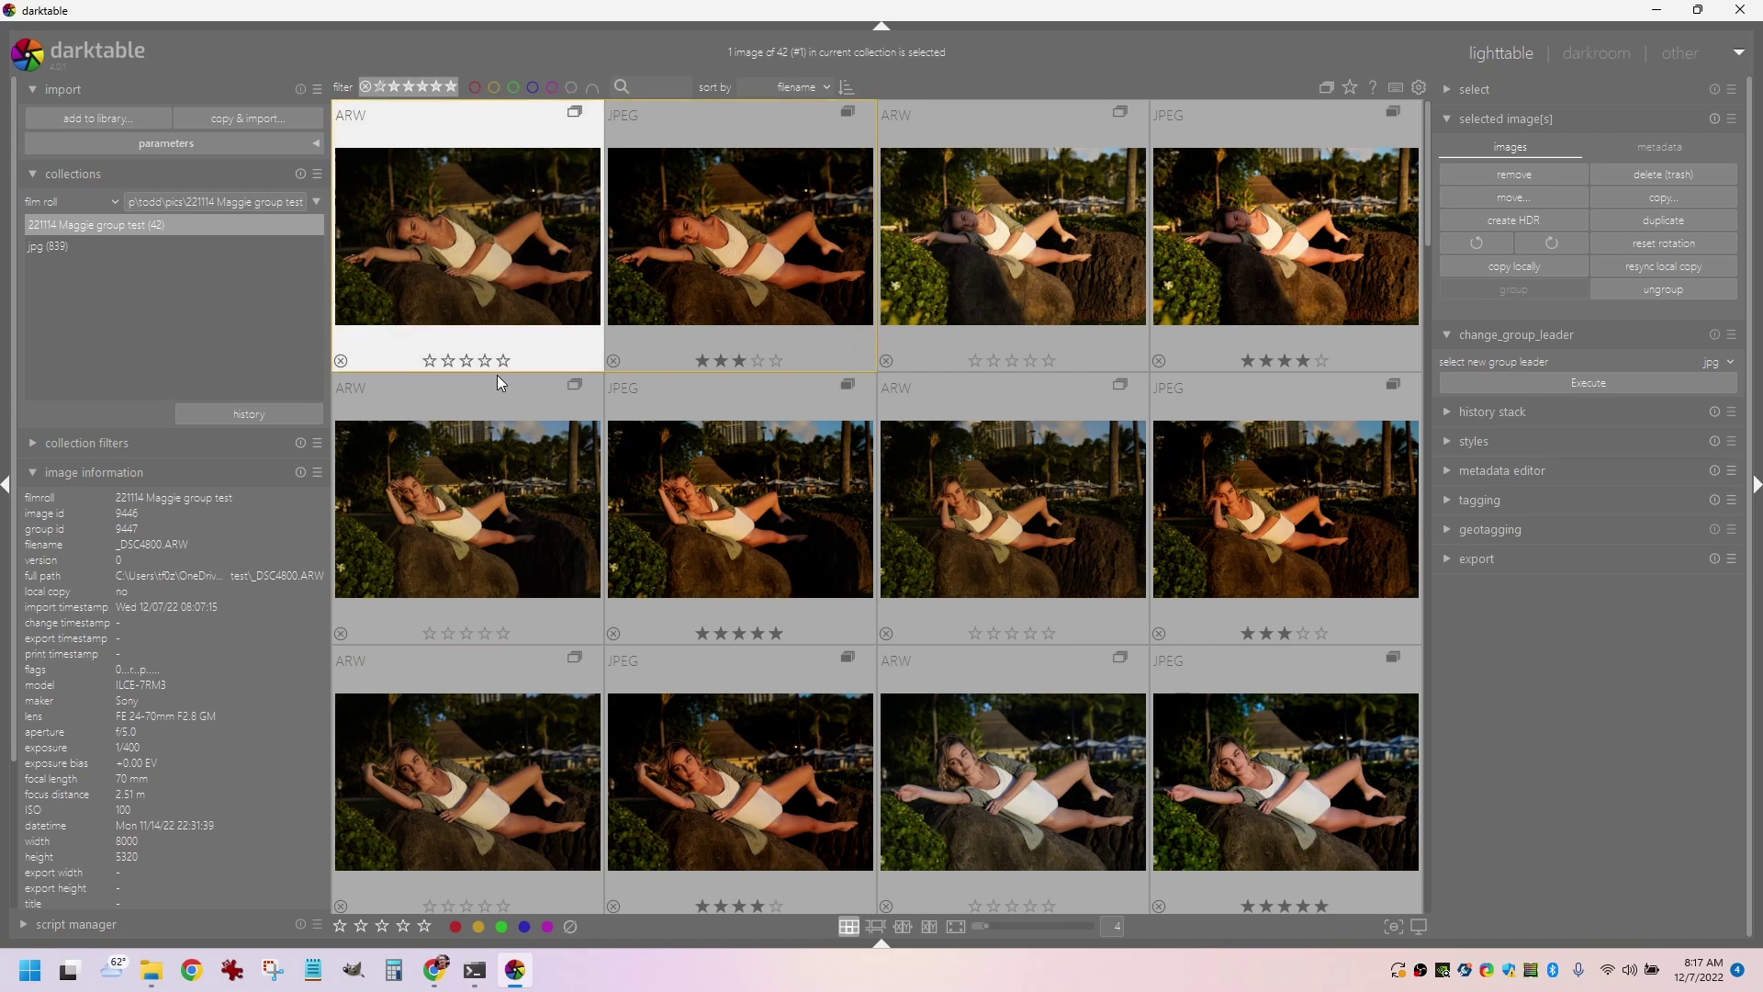
Step: Rate the _DSC4800 JPEG and raw together with Ctrl+2 then Ctrl+3, then unrate the ARW
click(749, 251)
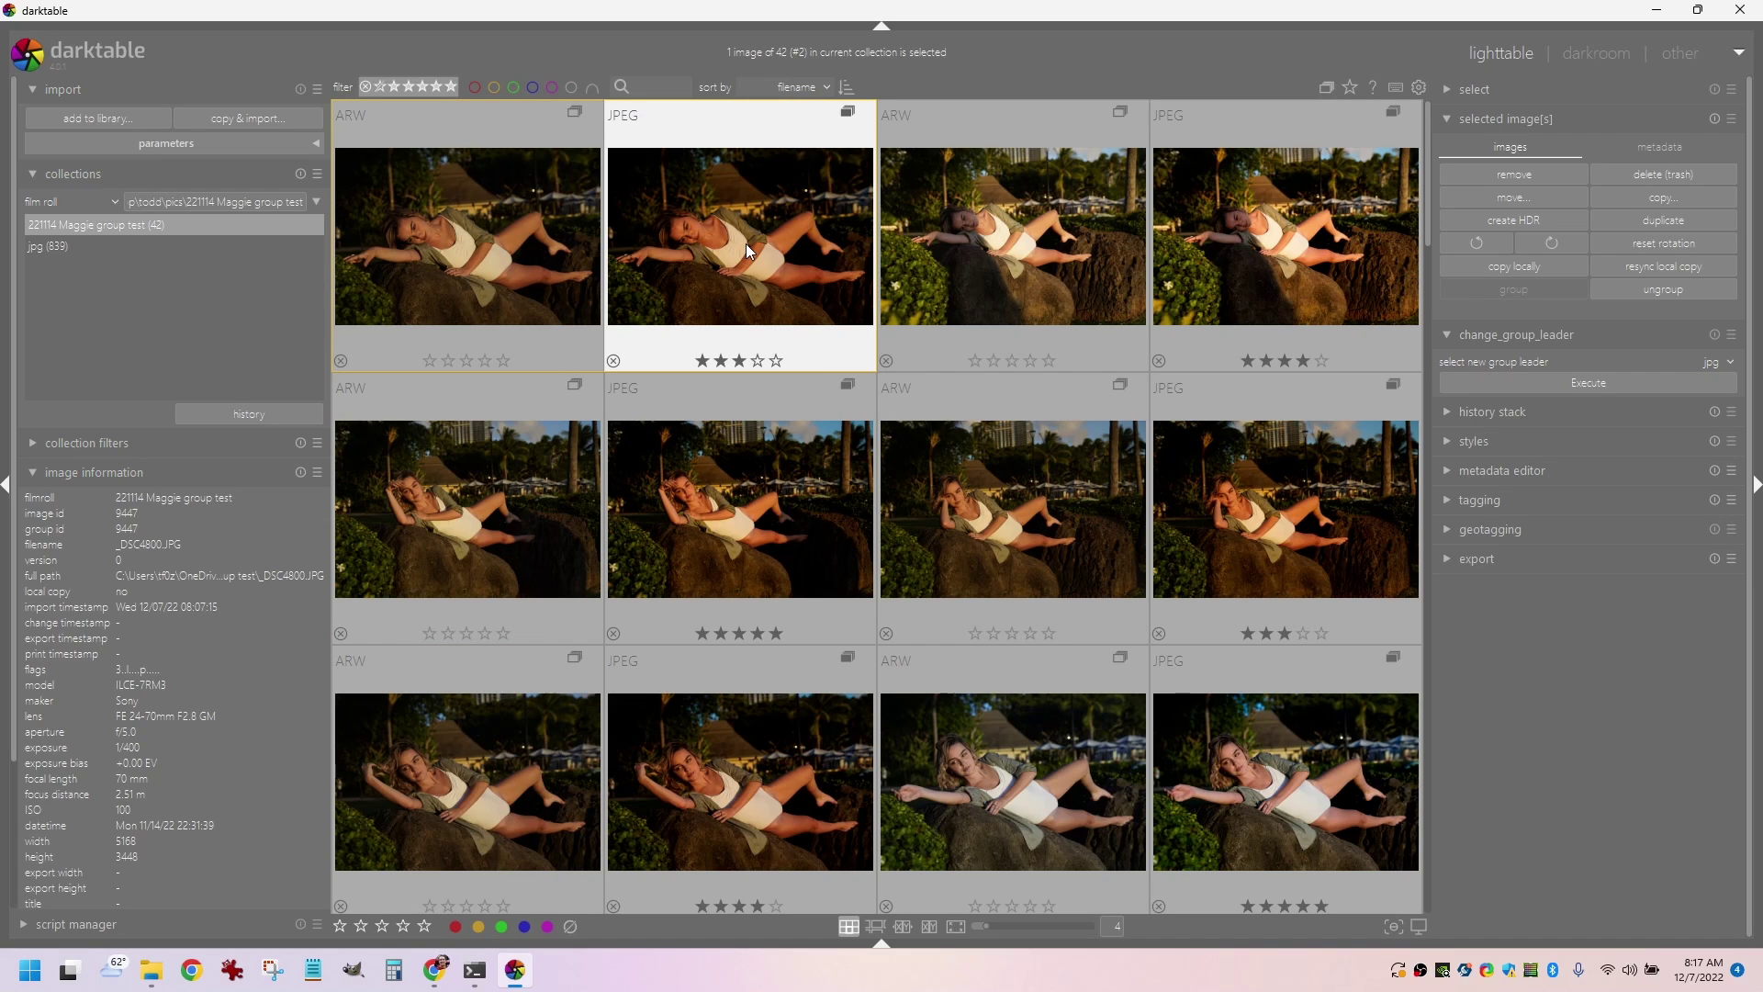
key(2)
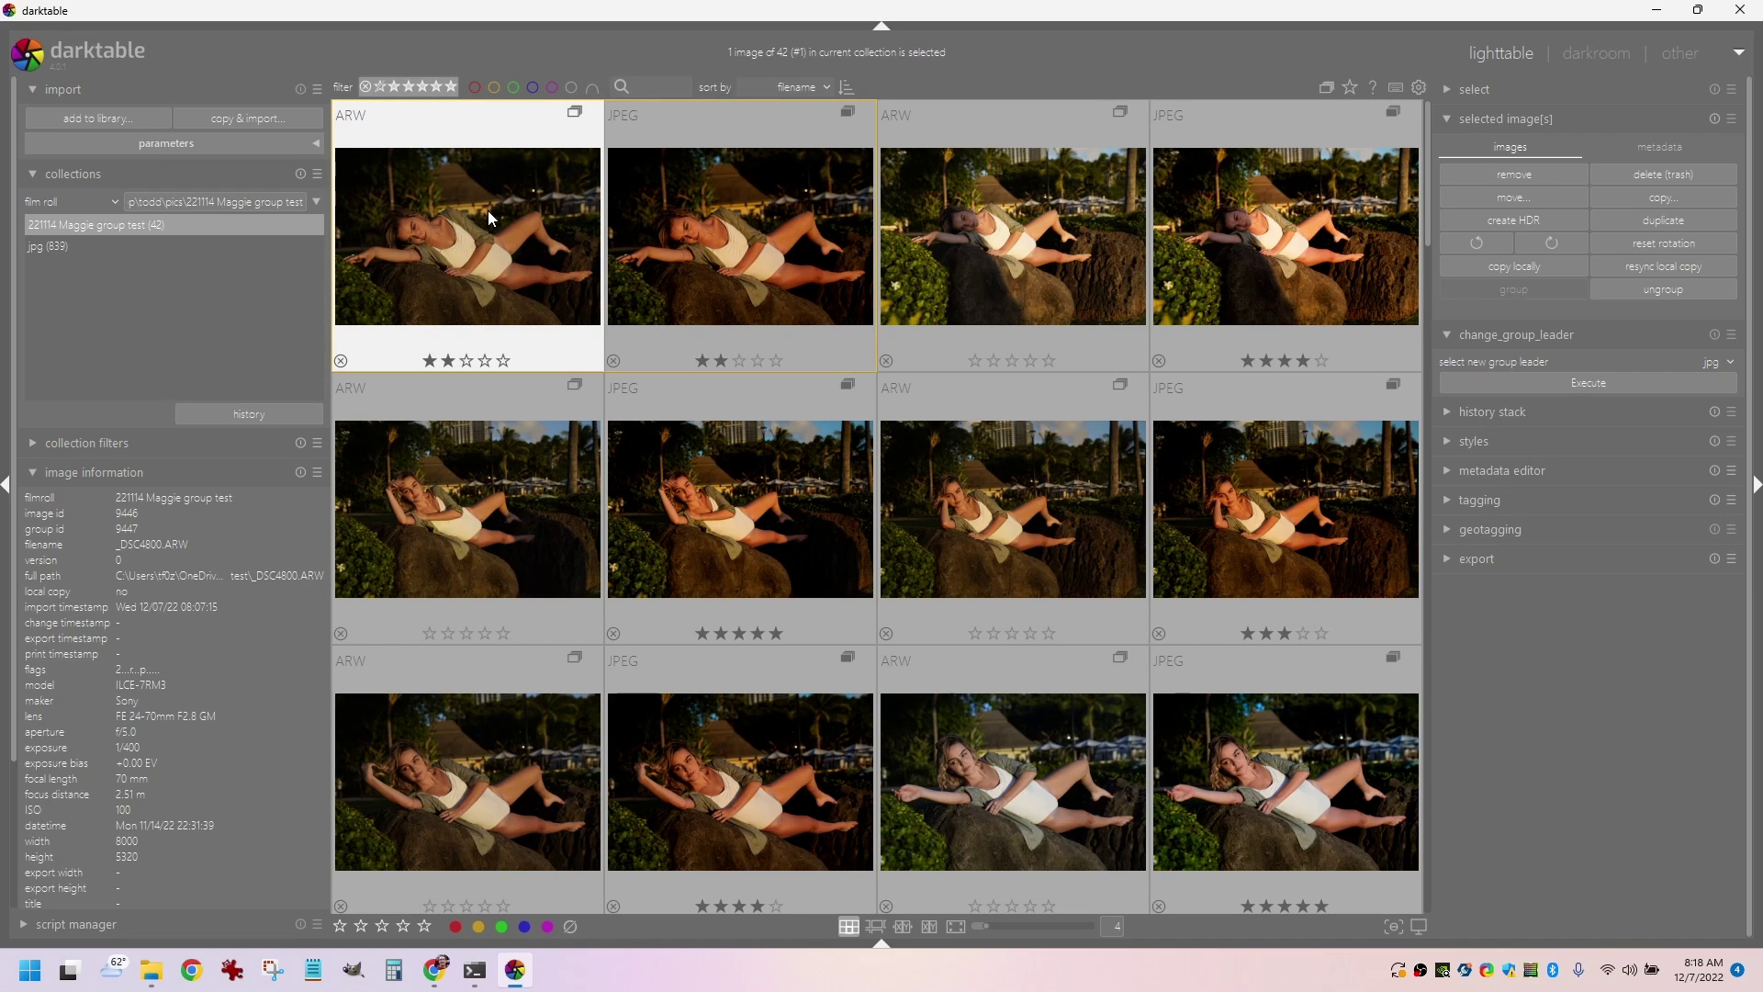
key(3)
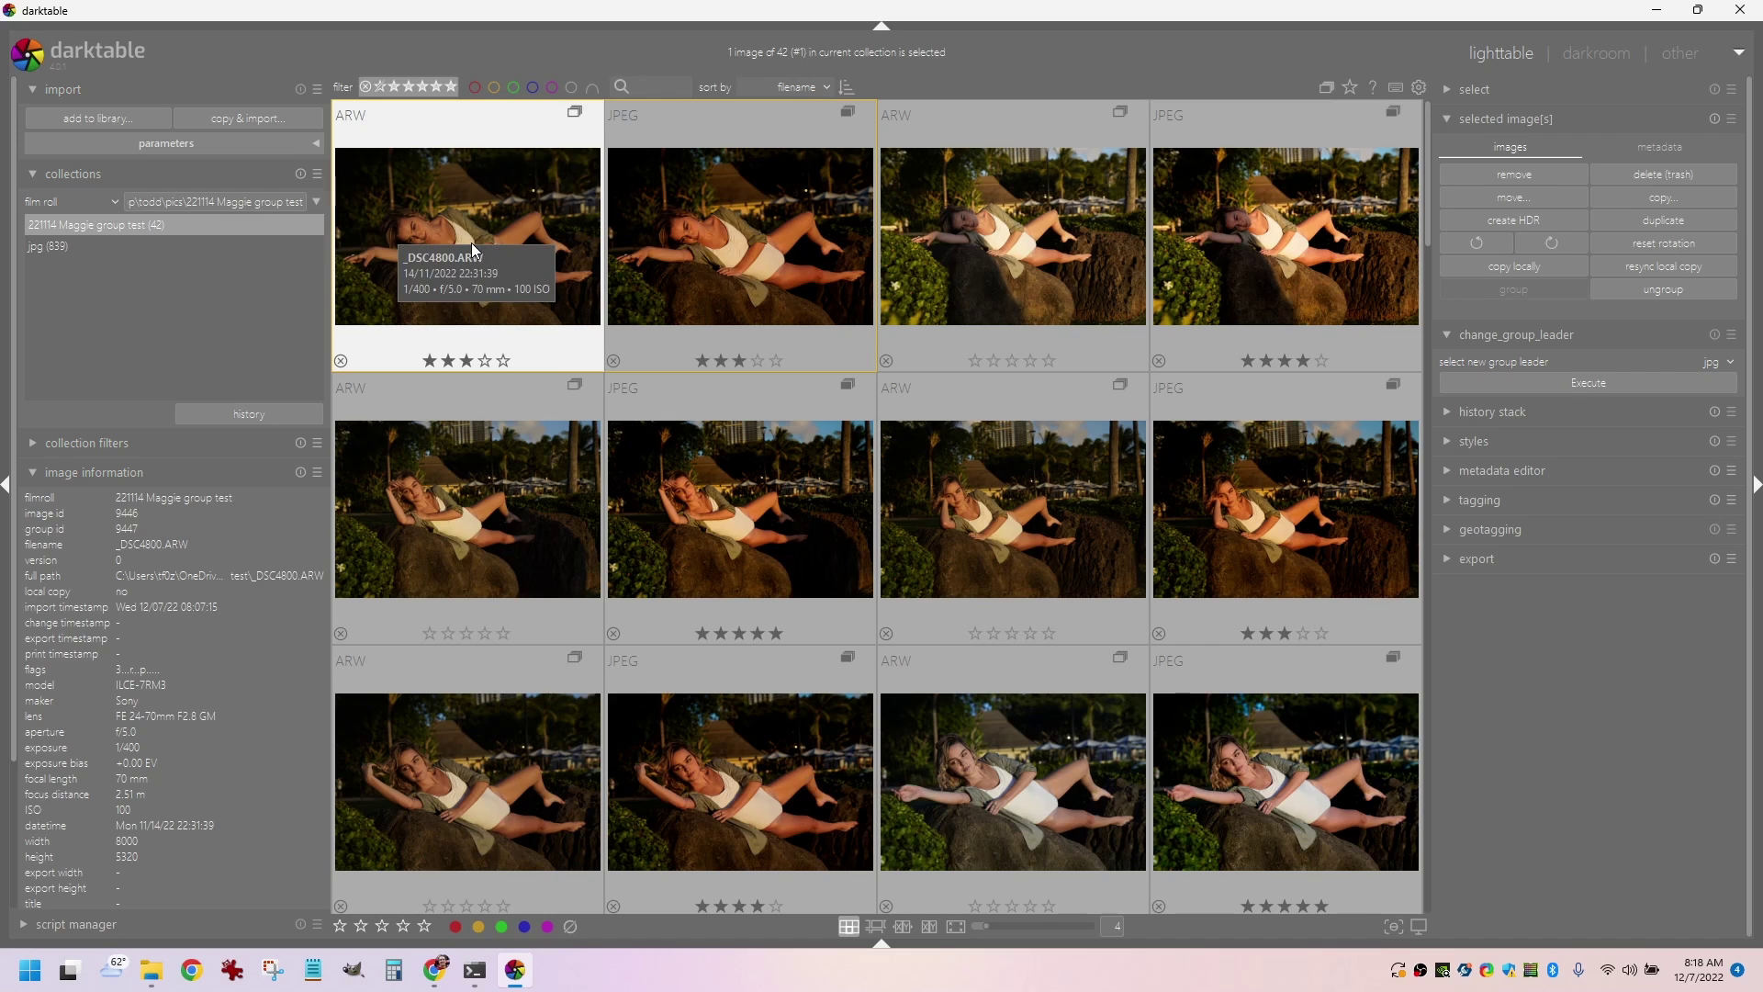
key(0)
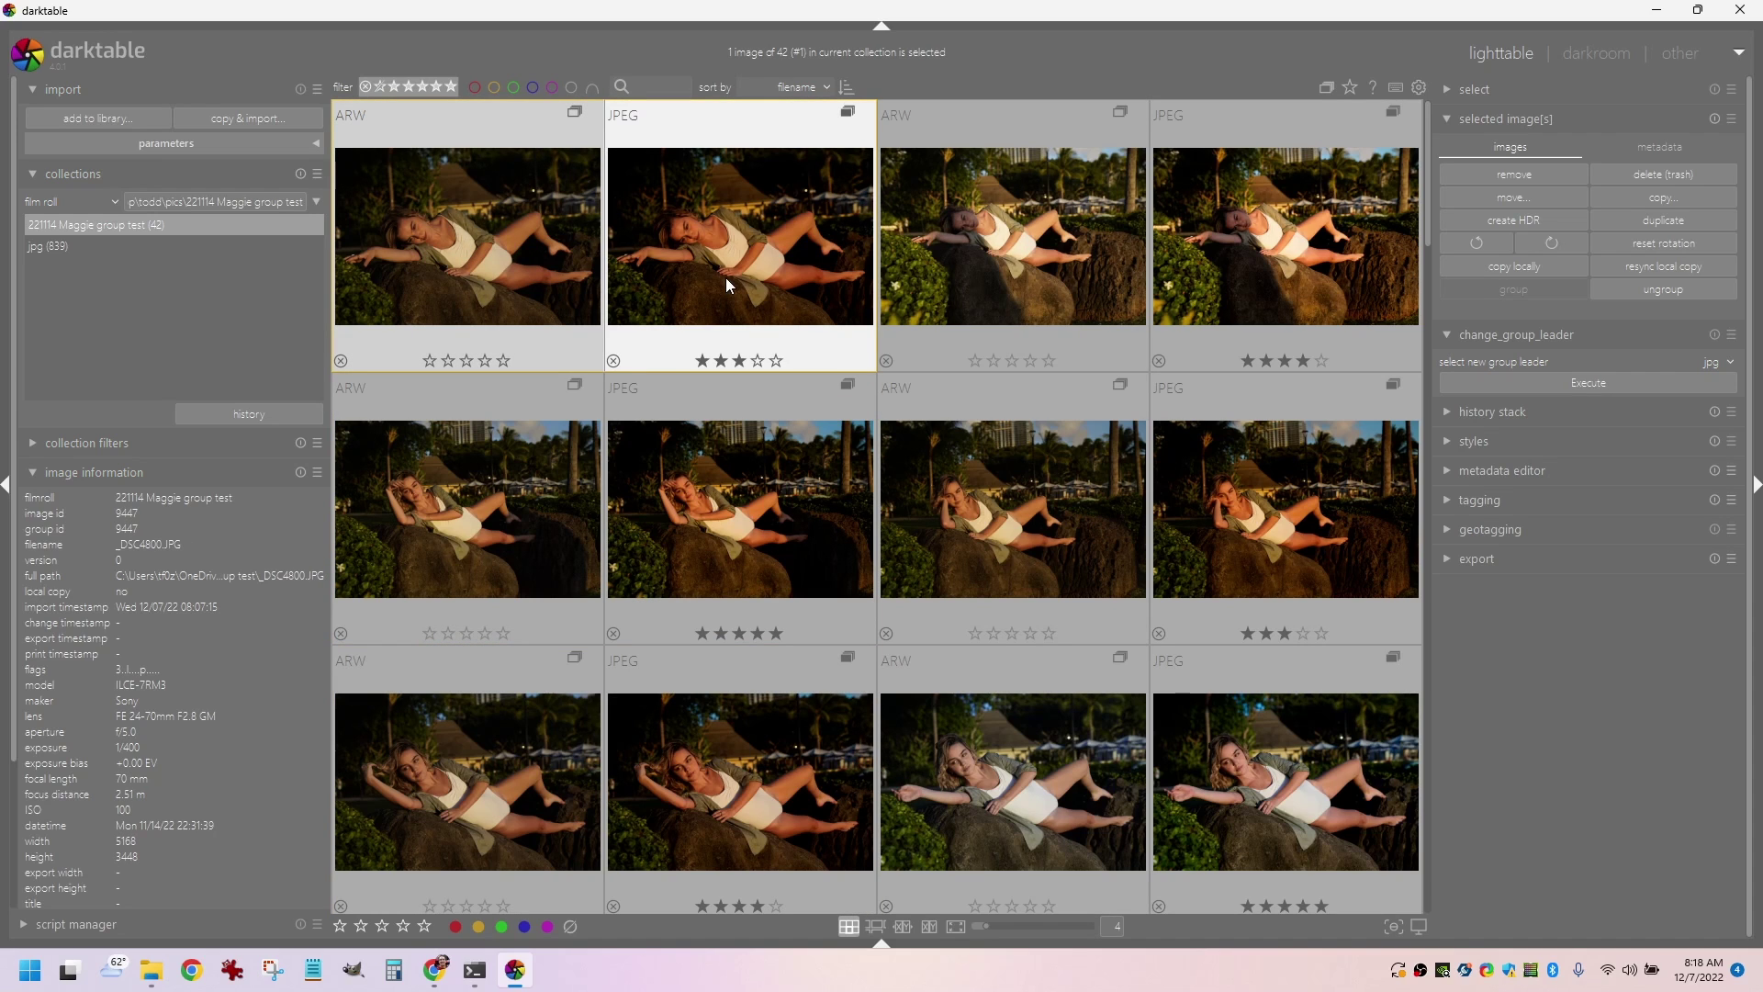
click(1013, 235)
Step: Sort the collection by rating in reversed order, highest ratings first
click(791, 89)
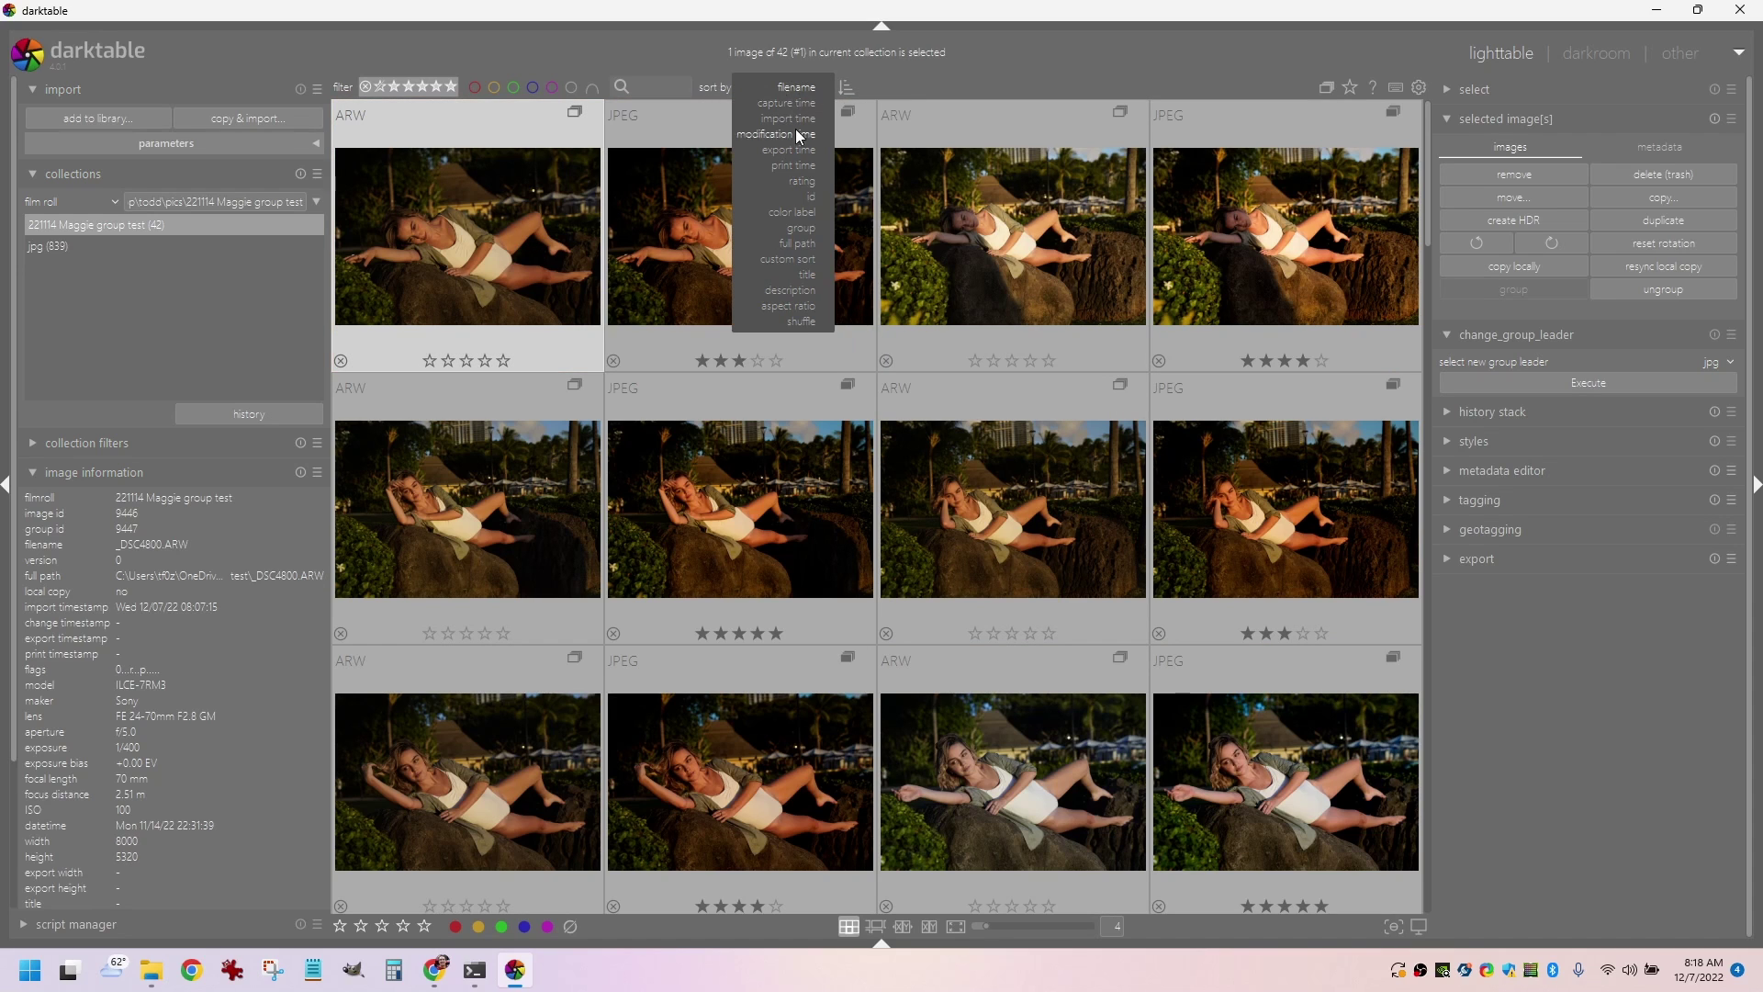
click(799, 180)
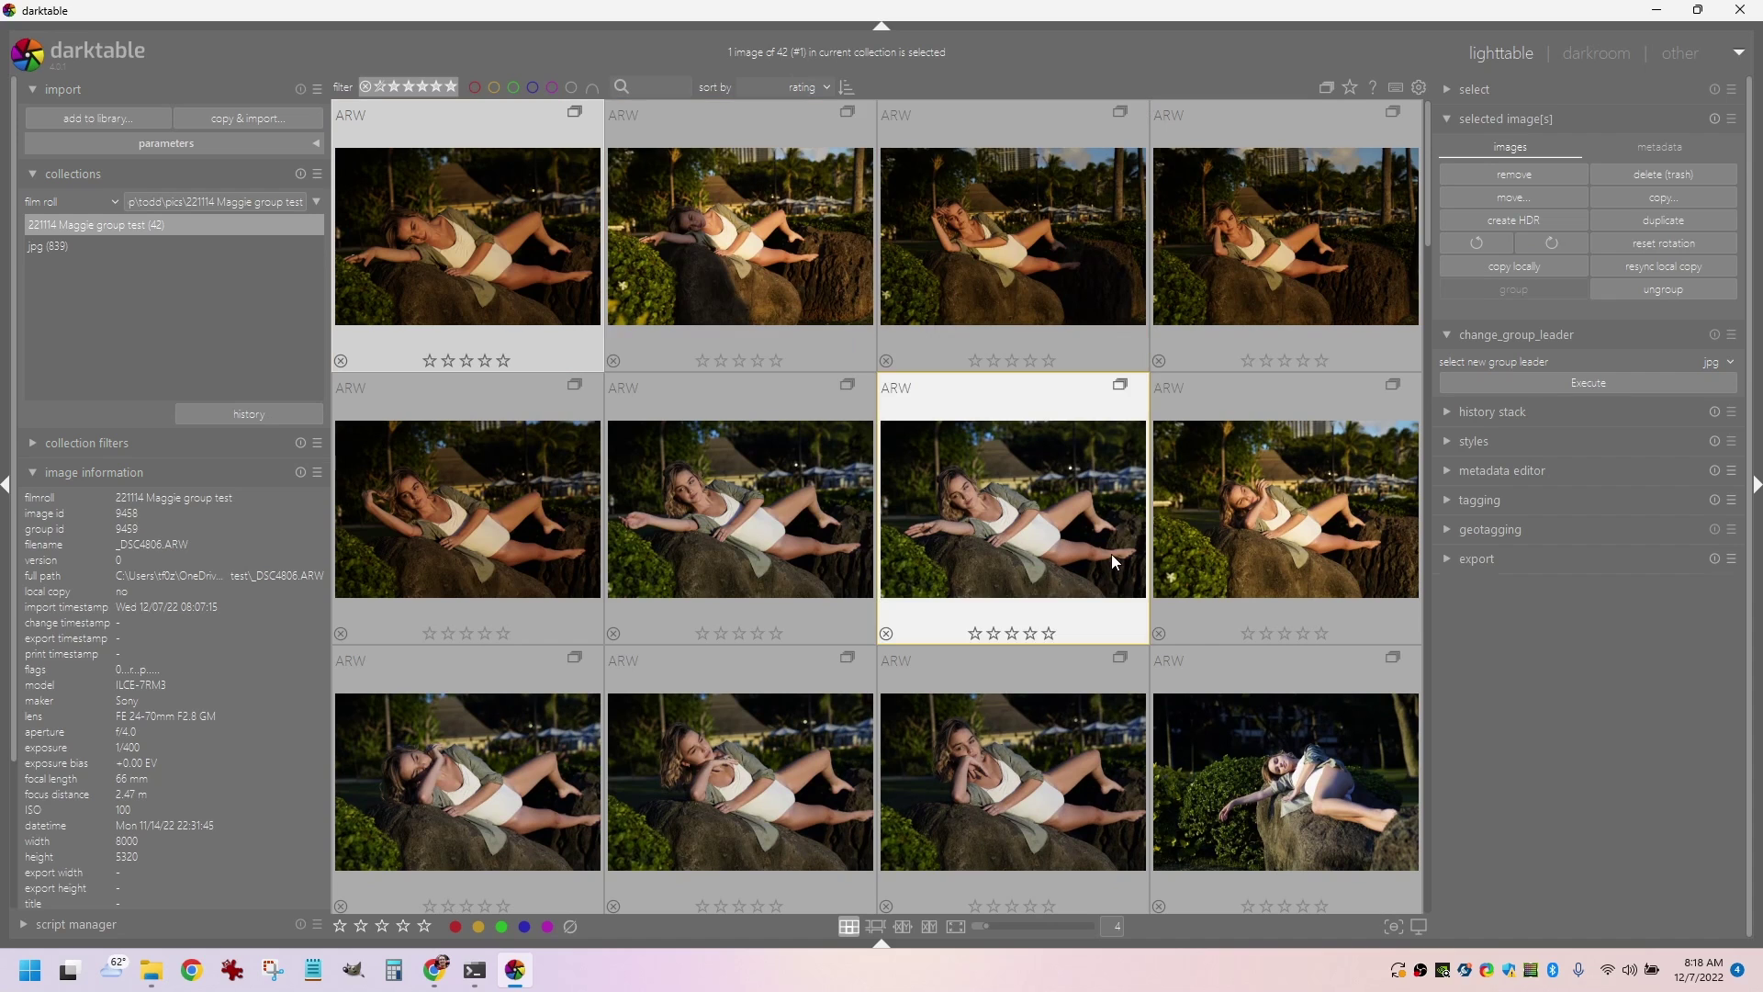
click(846, 87)
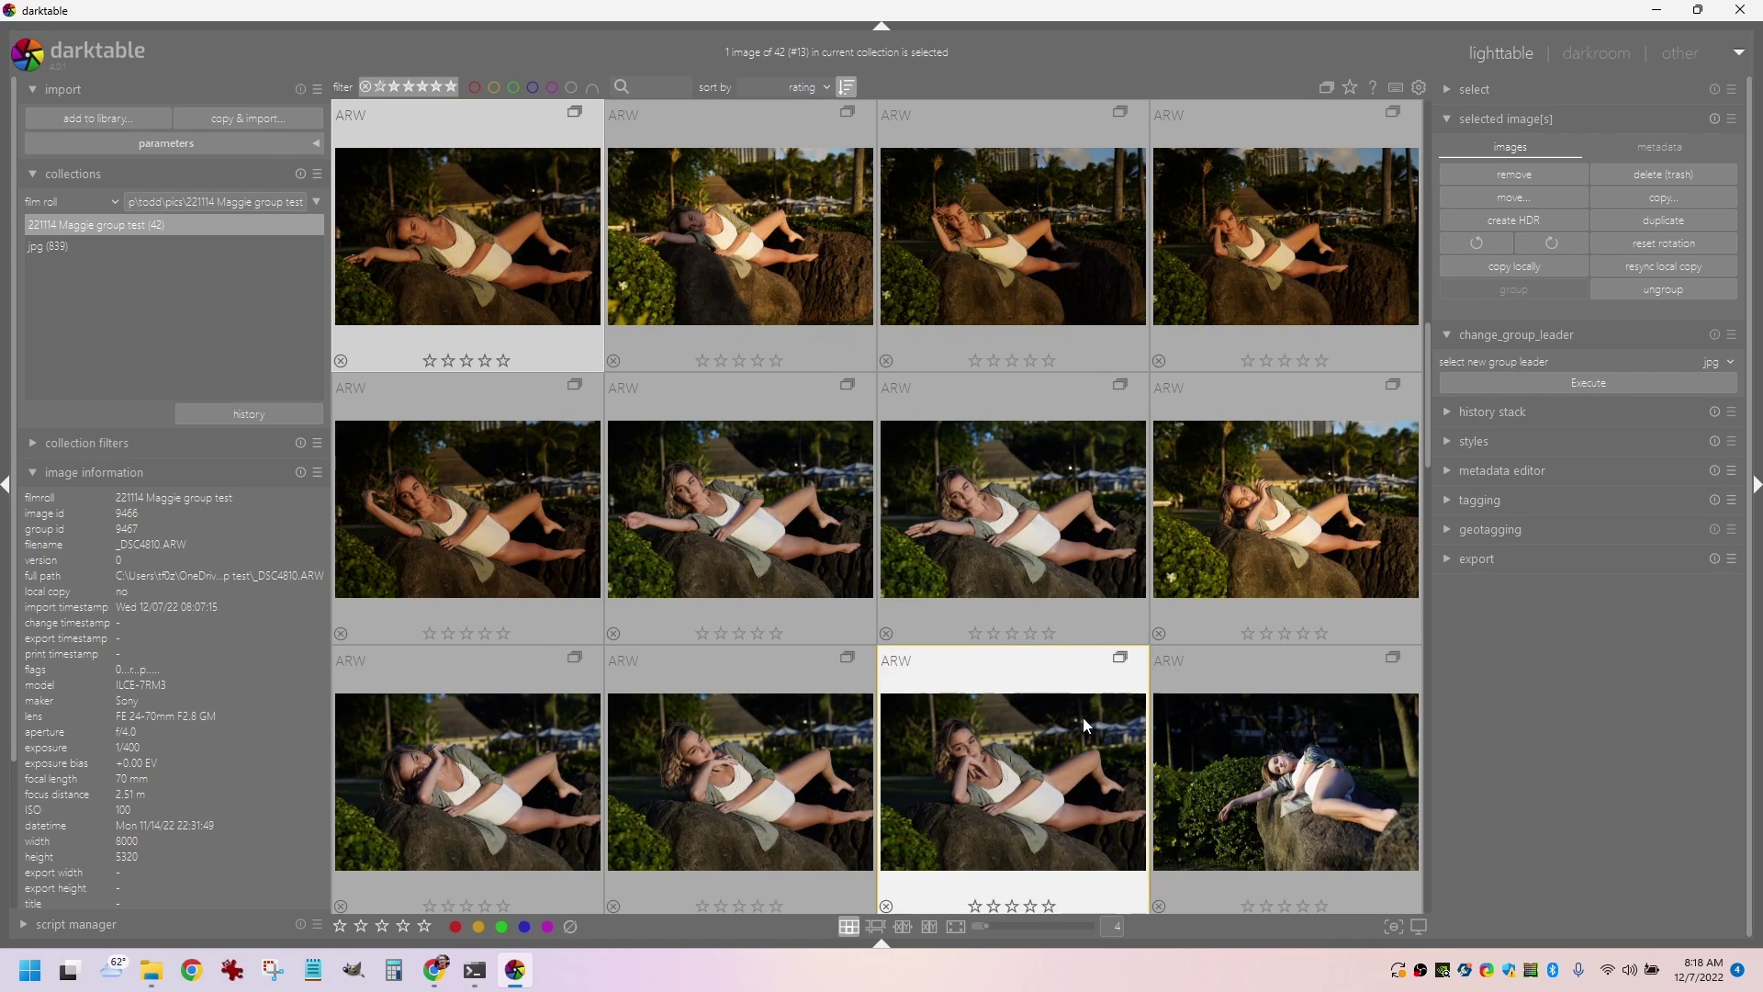
scroll(1083, 718, up, 3)
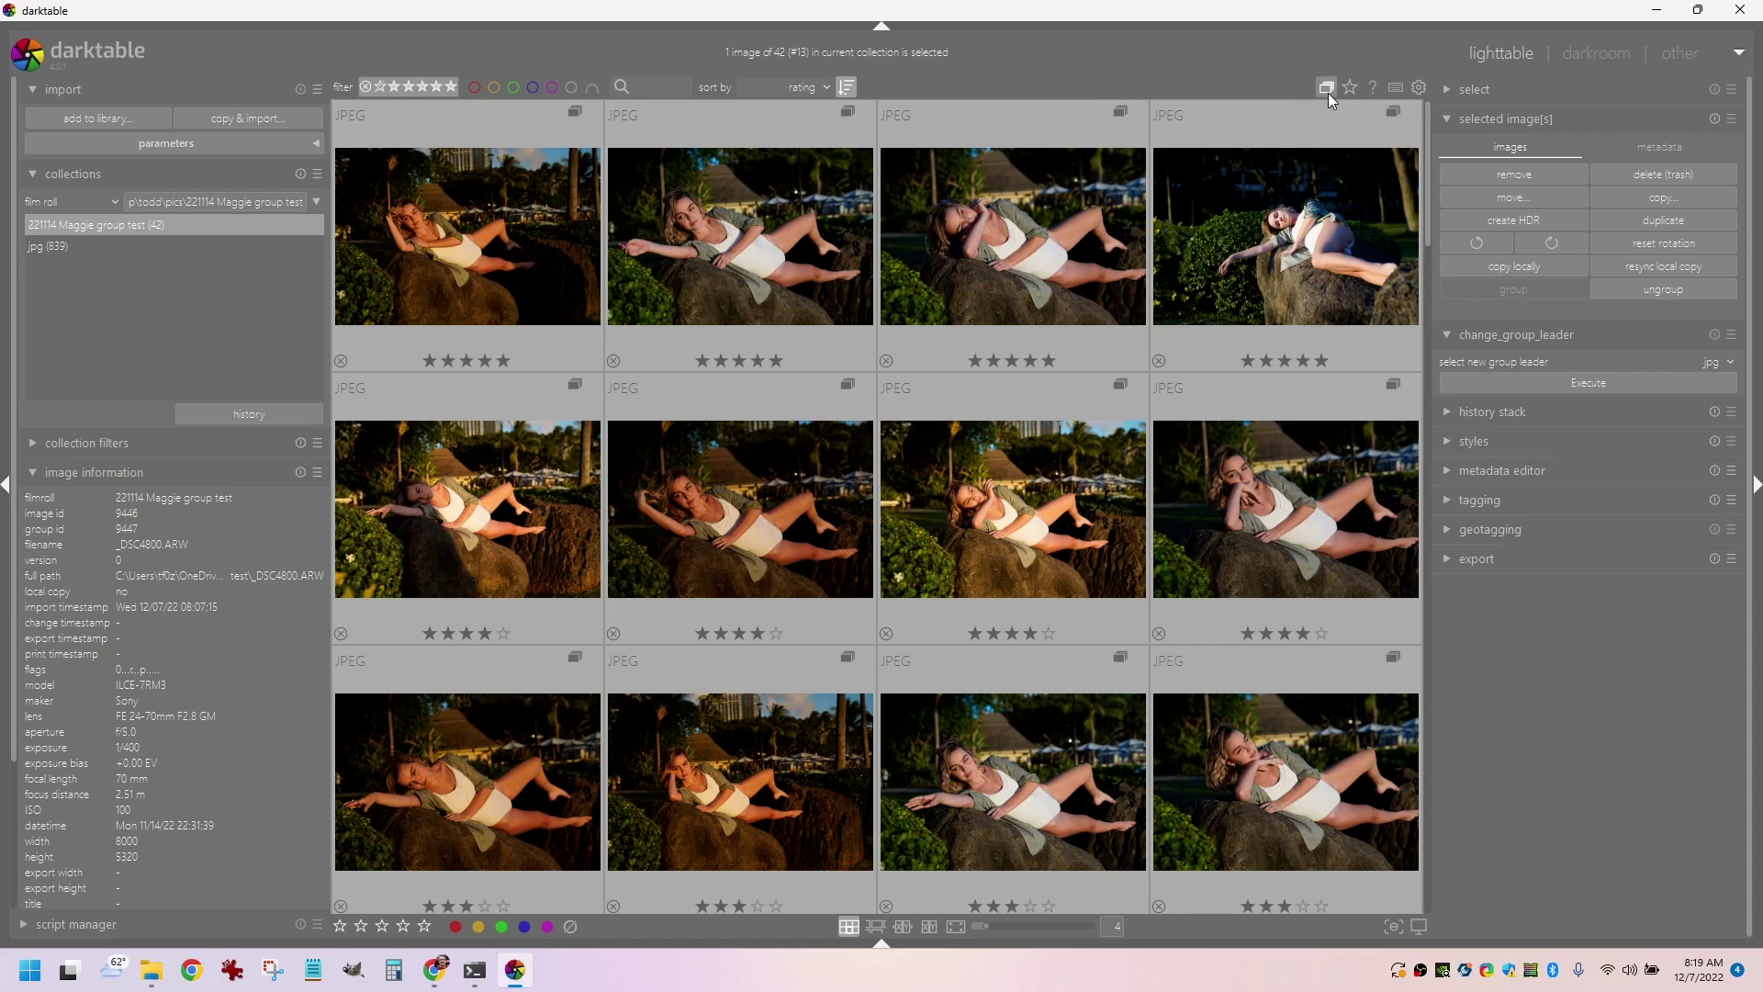
Step: Rate the five-, four- and three-star JPEG rows' groups with Ctrl+5, Ctrl+4 and Ctrl+3
click(487, 271)
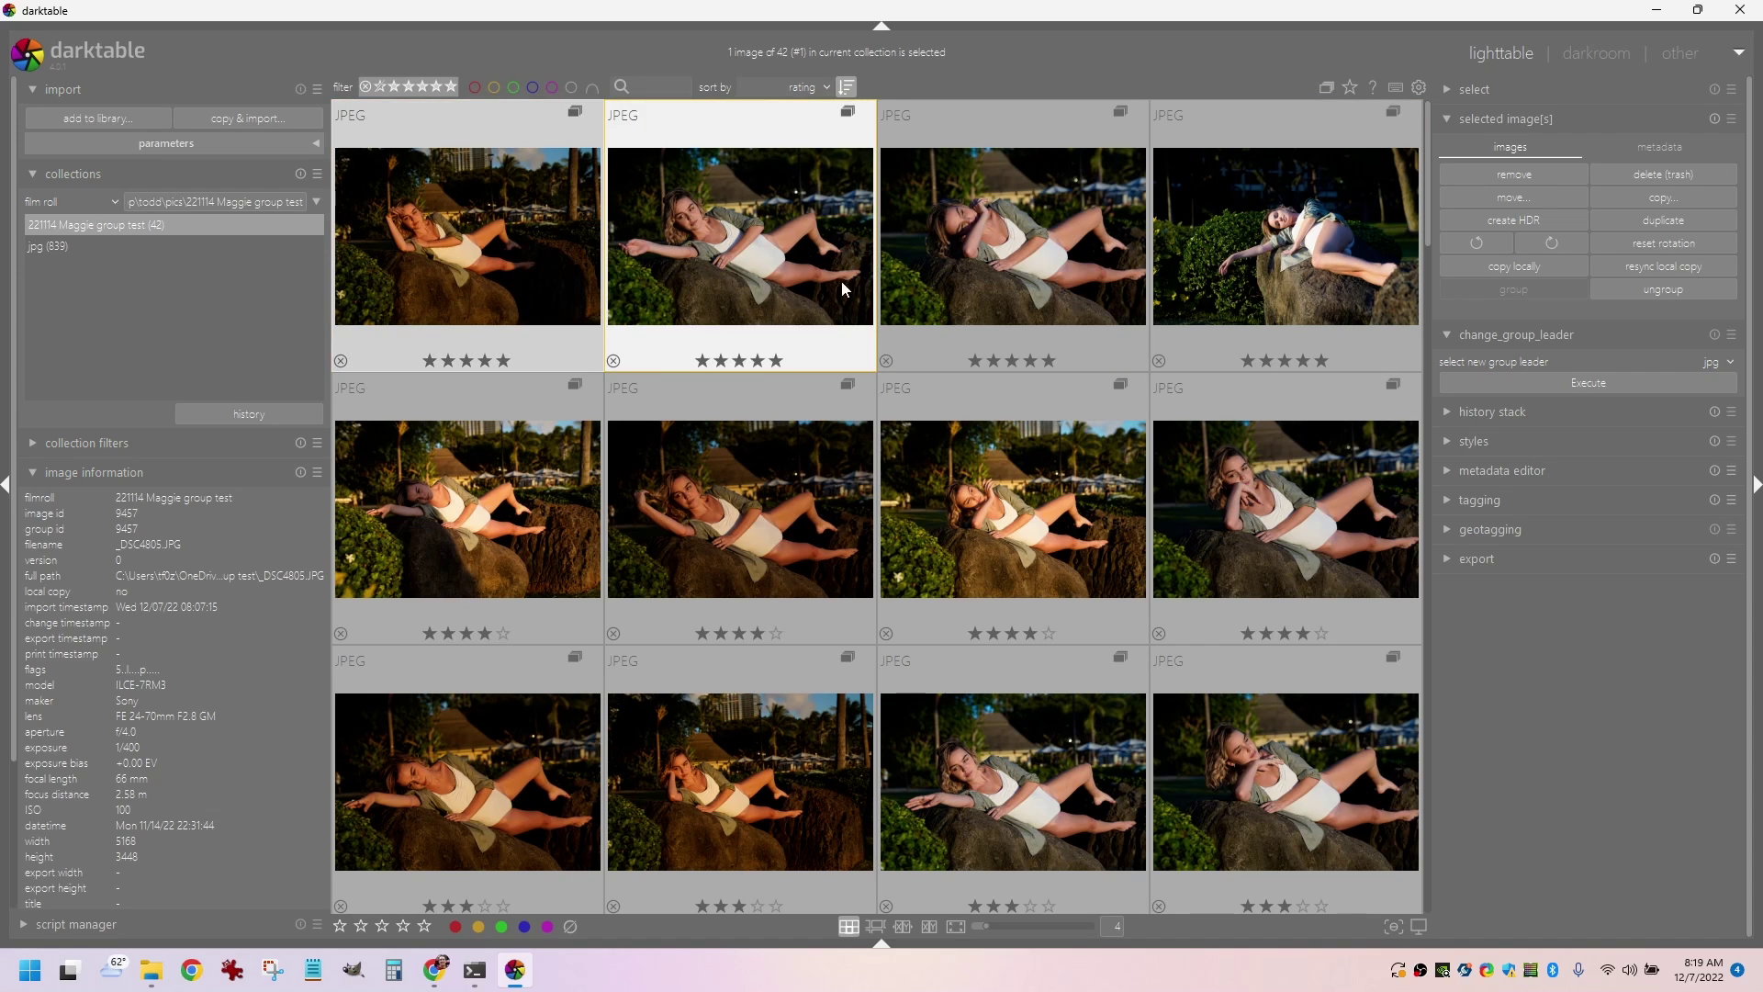
shift+click(1230, 244)
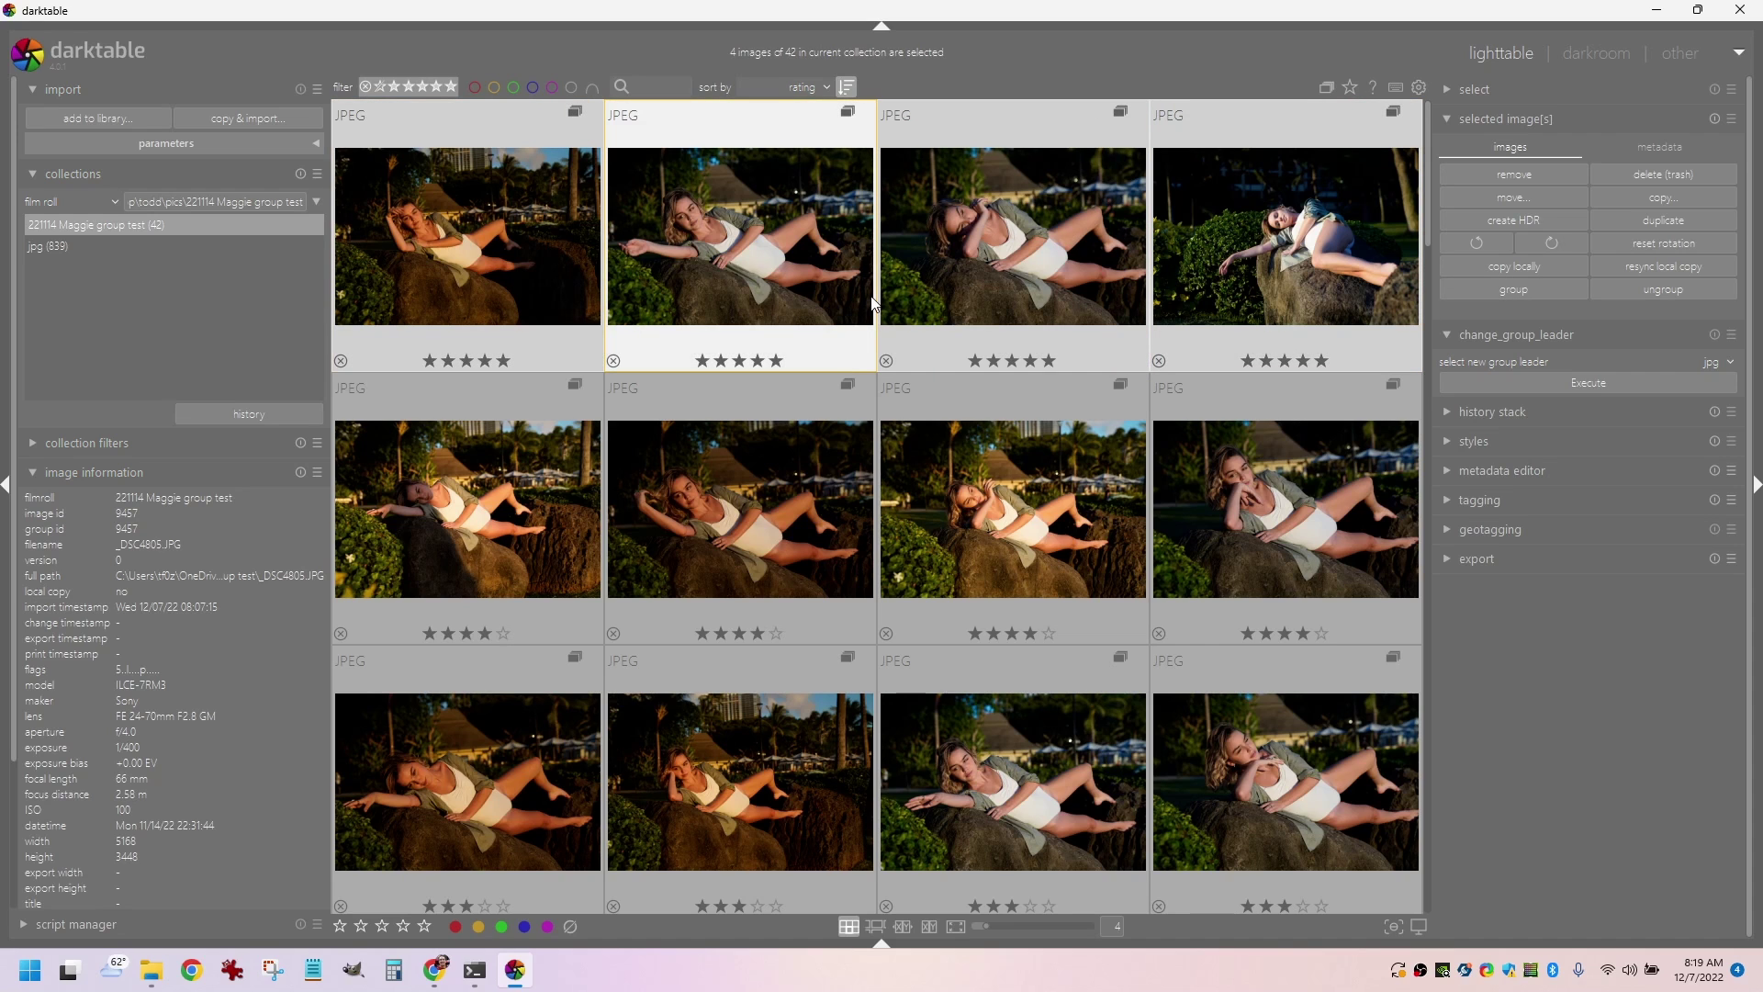
key(5)
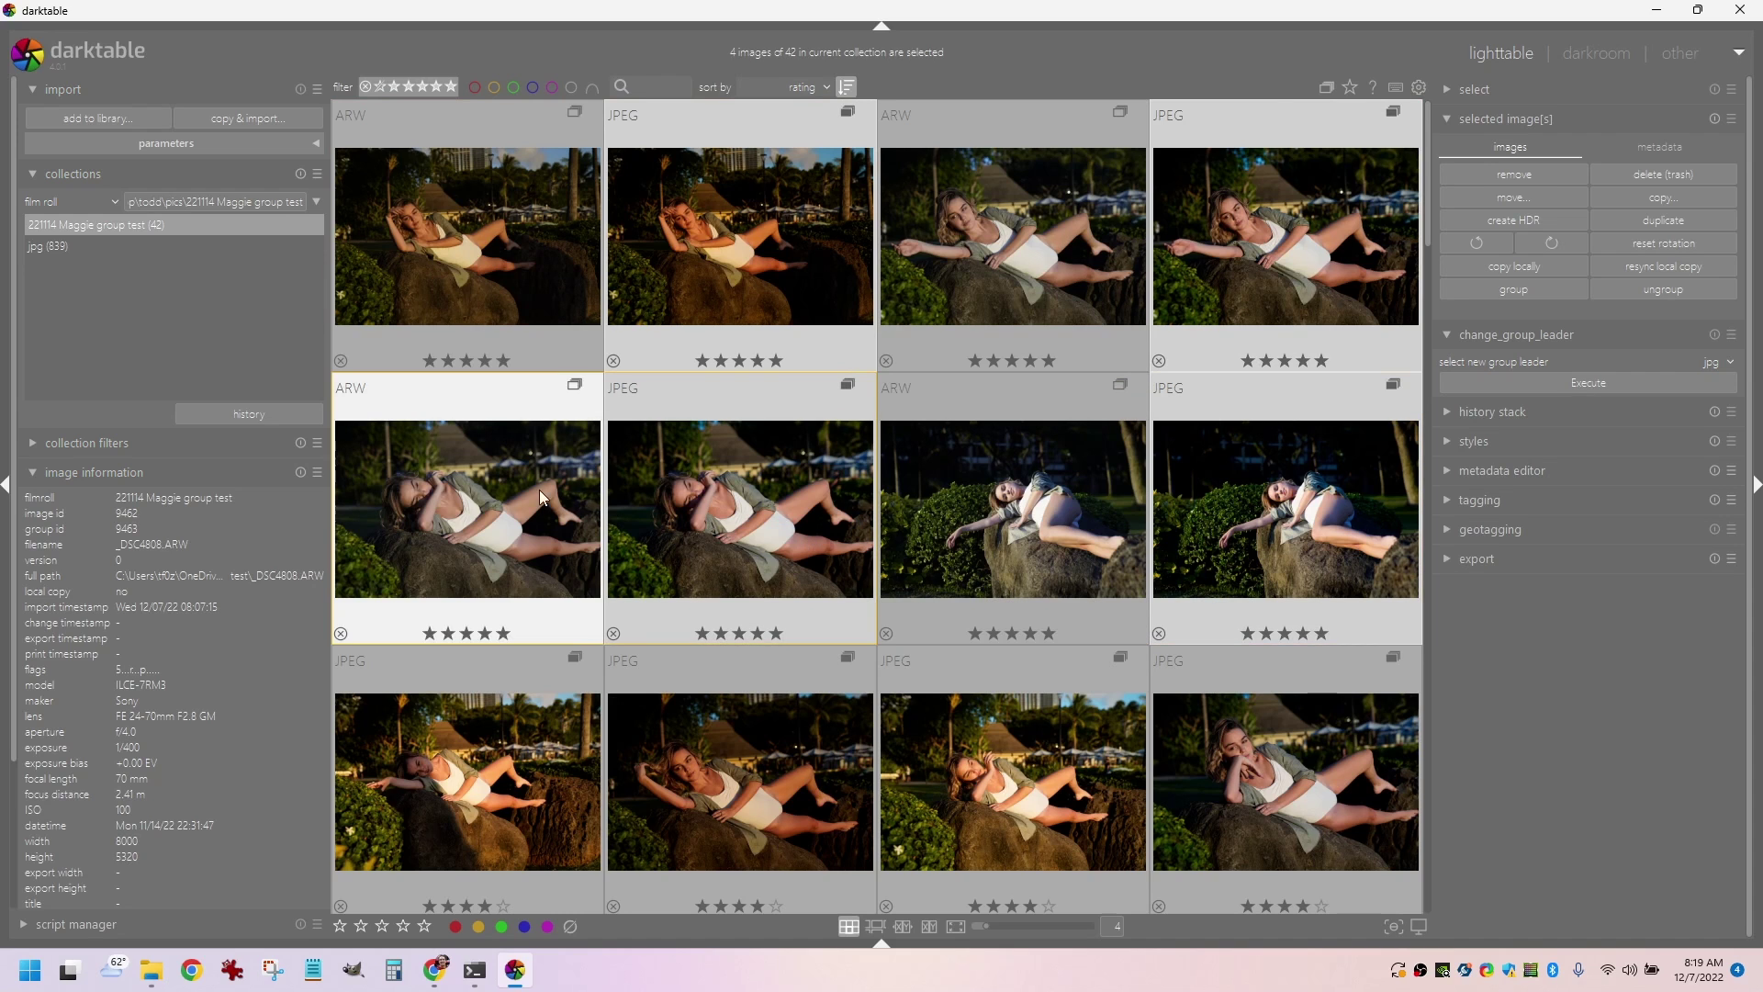
scroll(1054, 479, down, 1)
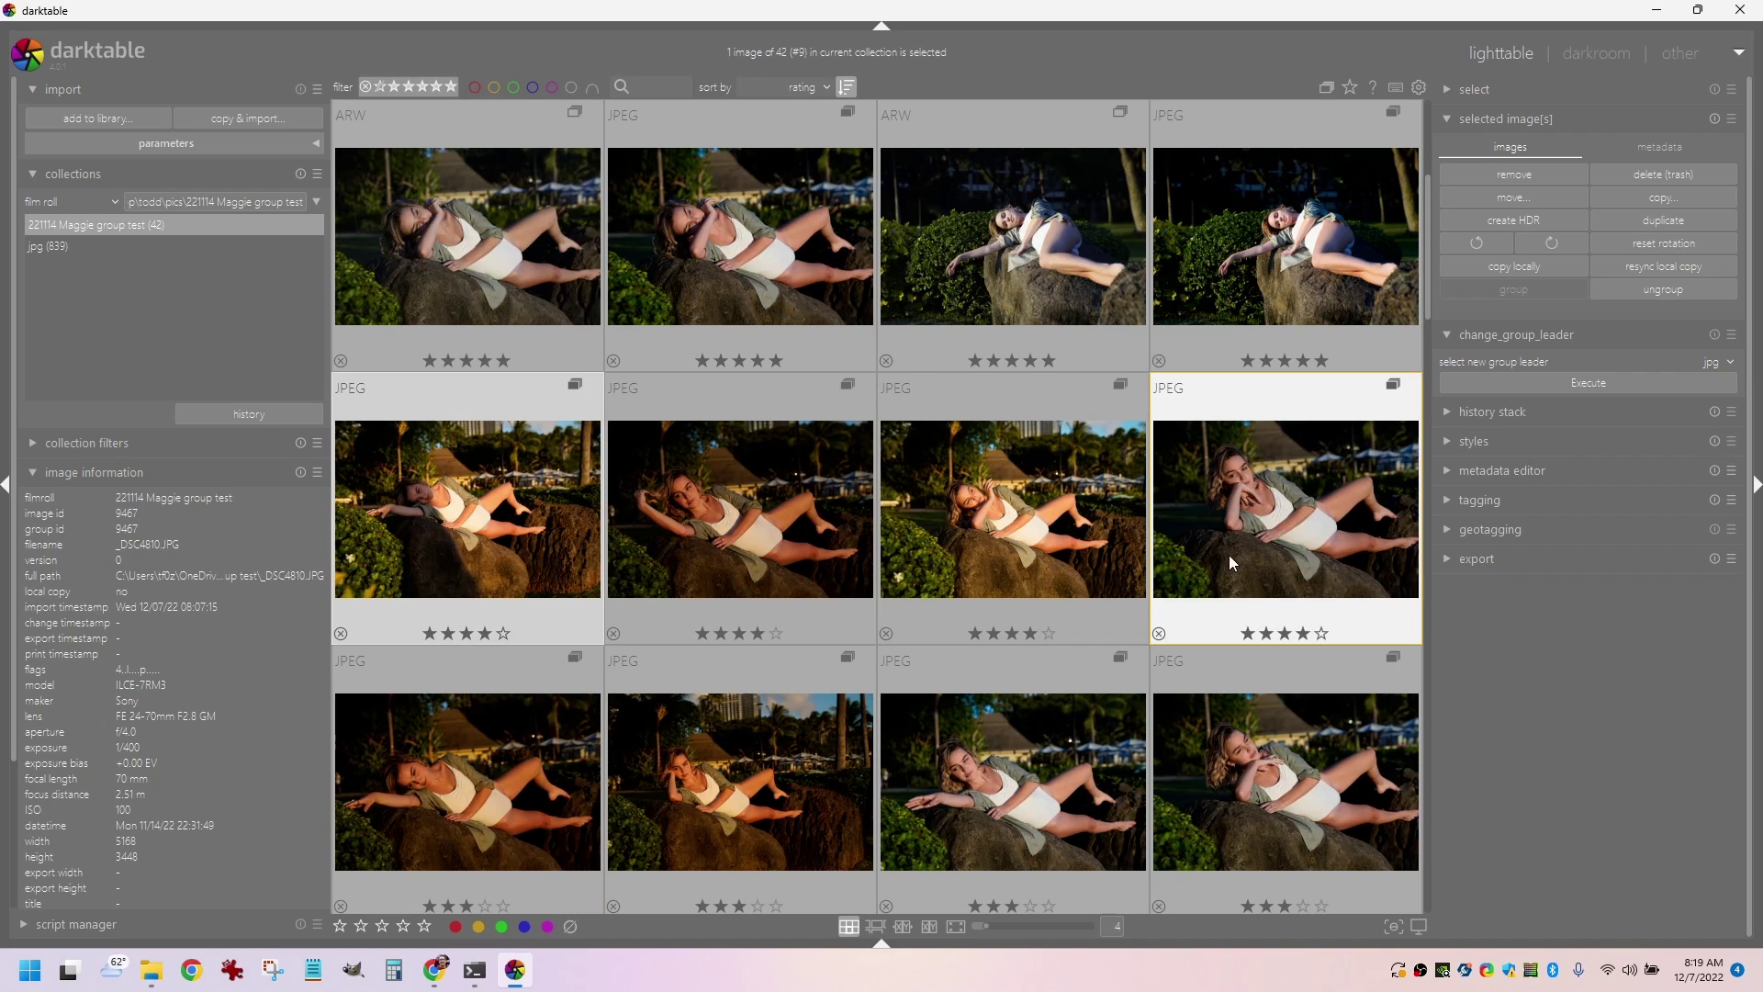
key(4)
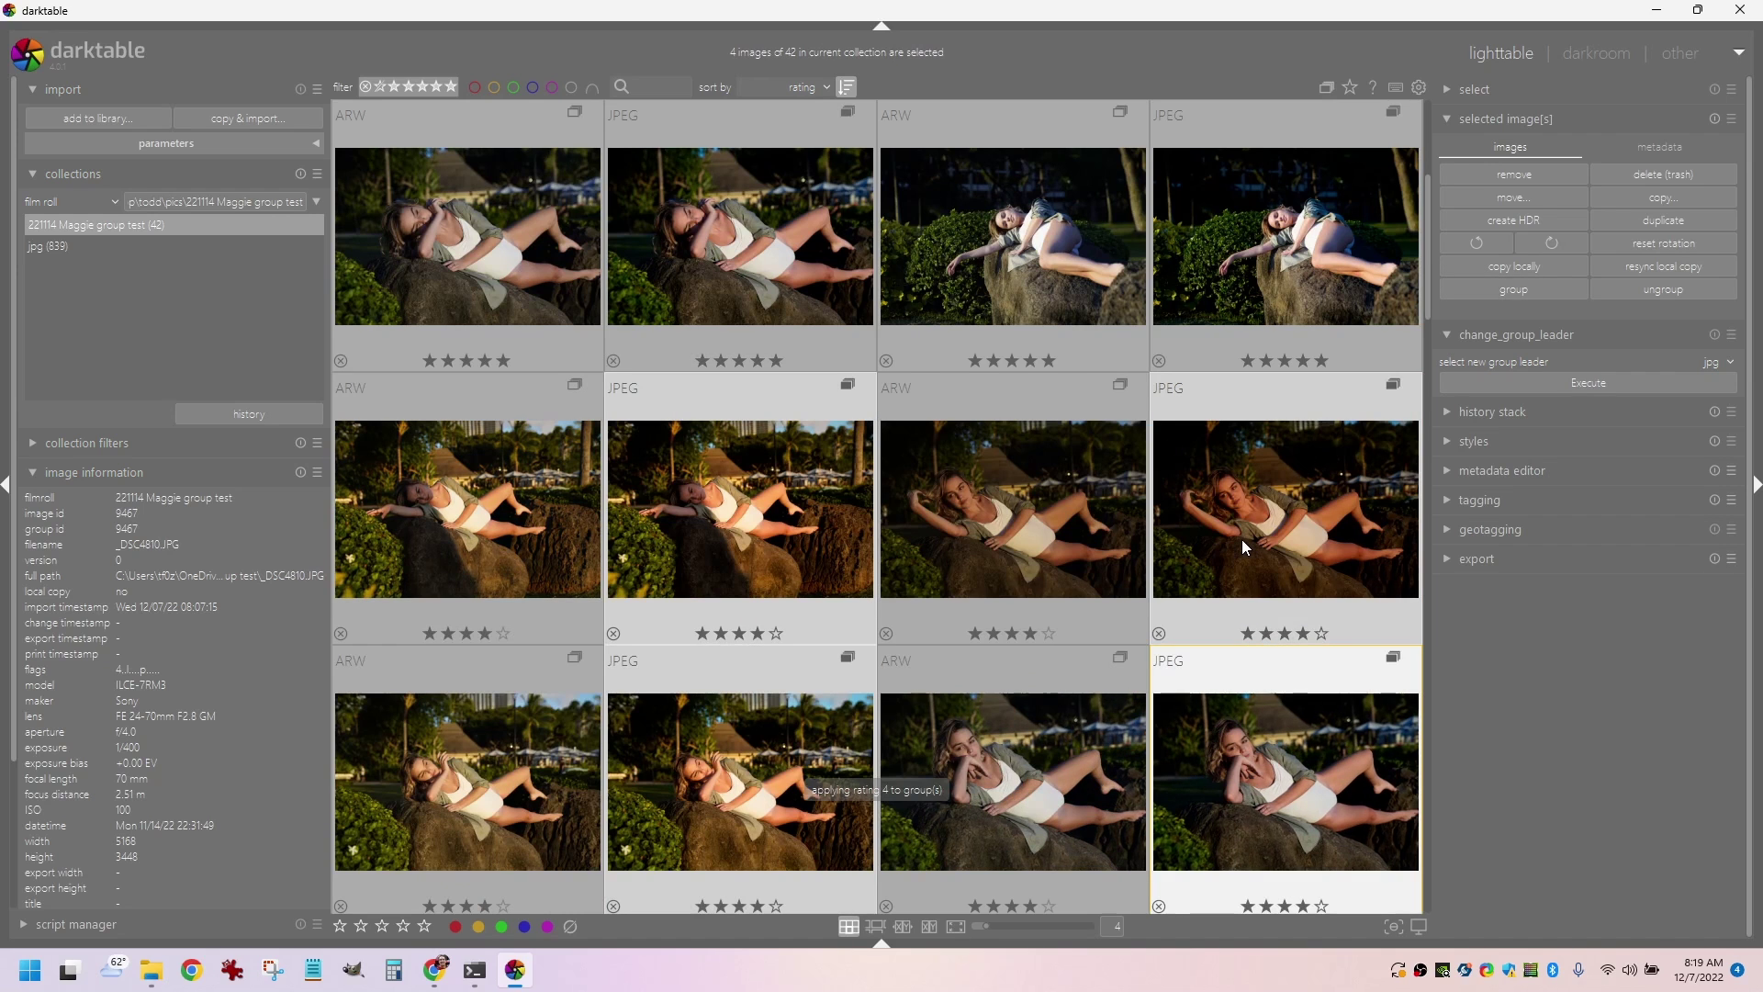
scroll(1241, 538, down, 2)
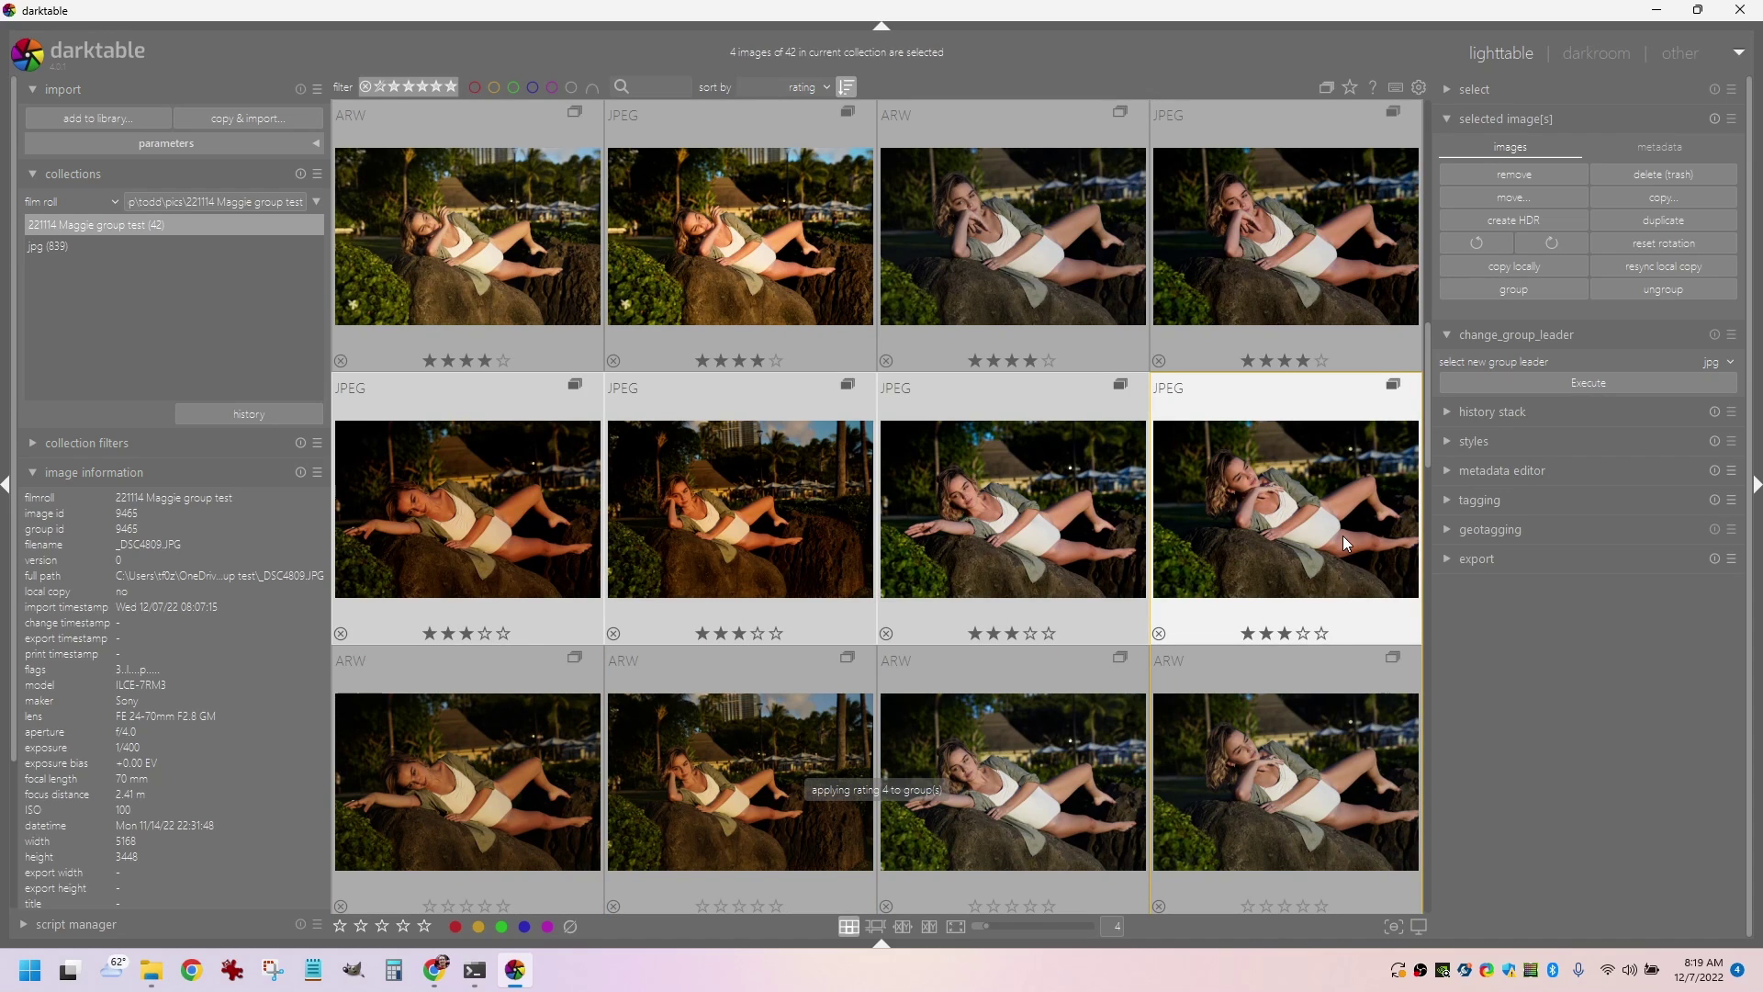
key(3)
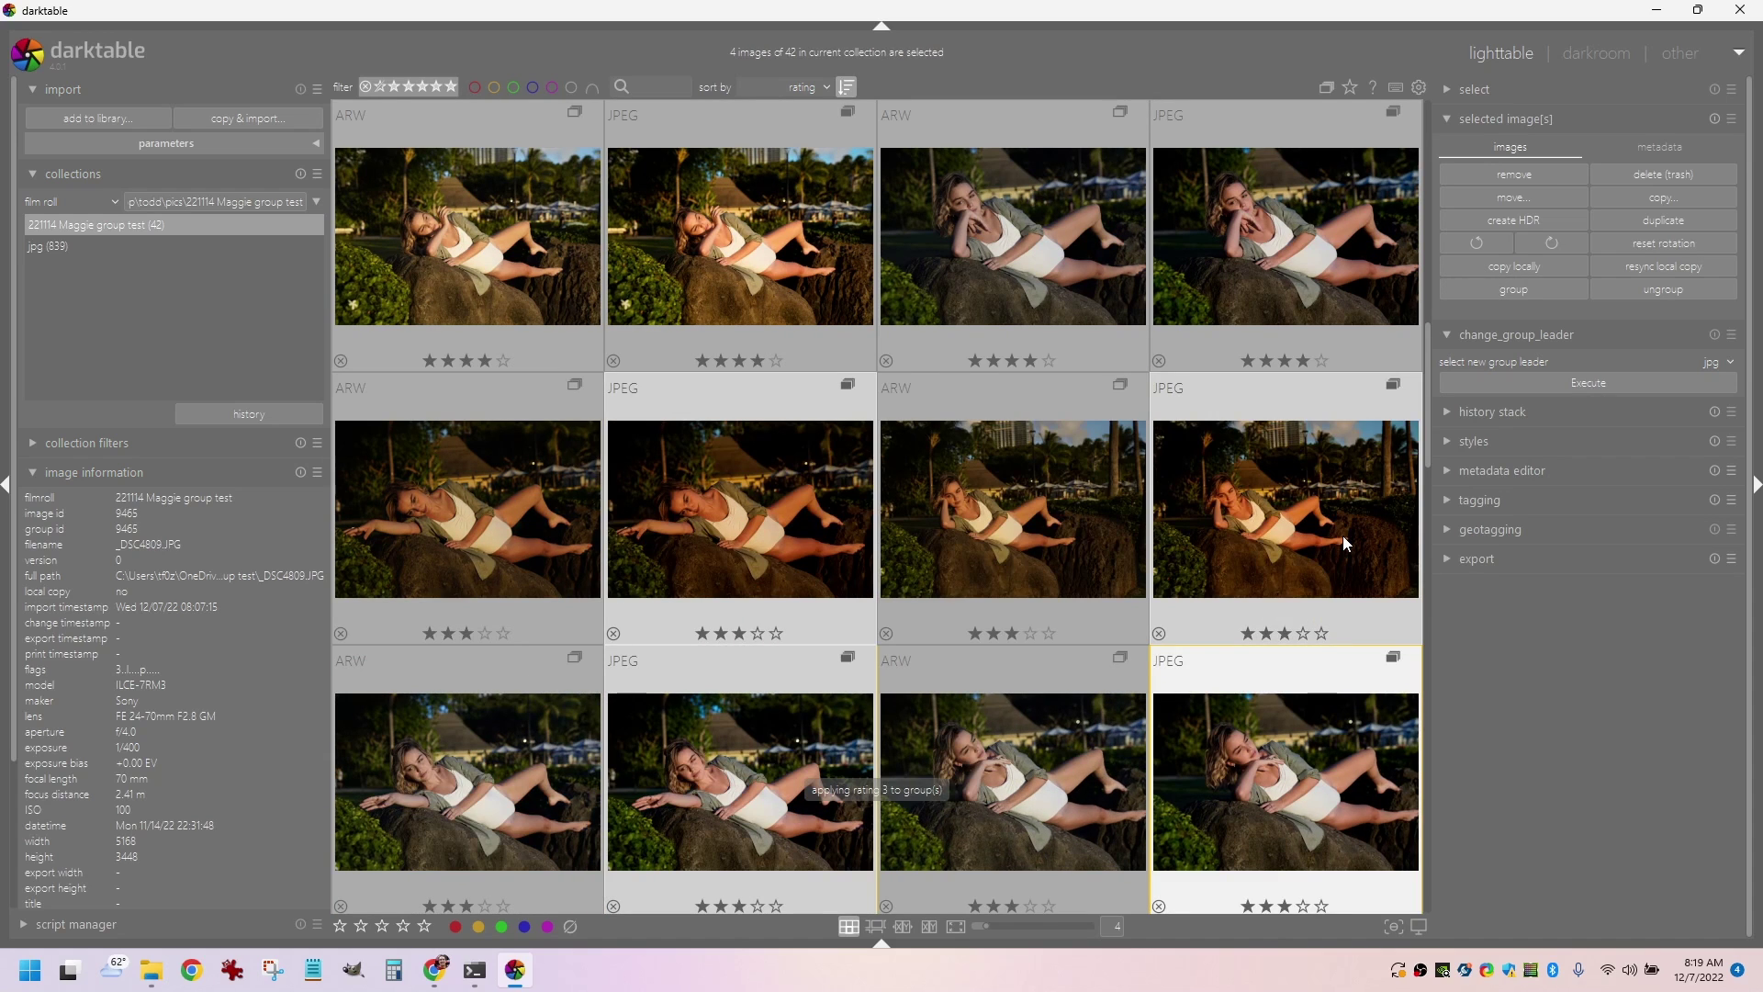
scroll(990, 558, down, 1)
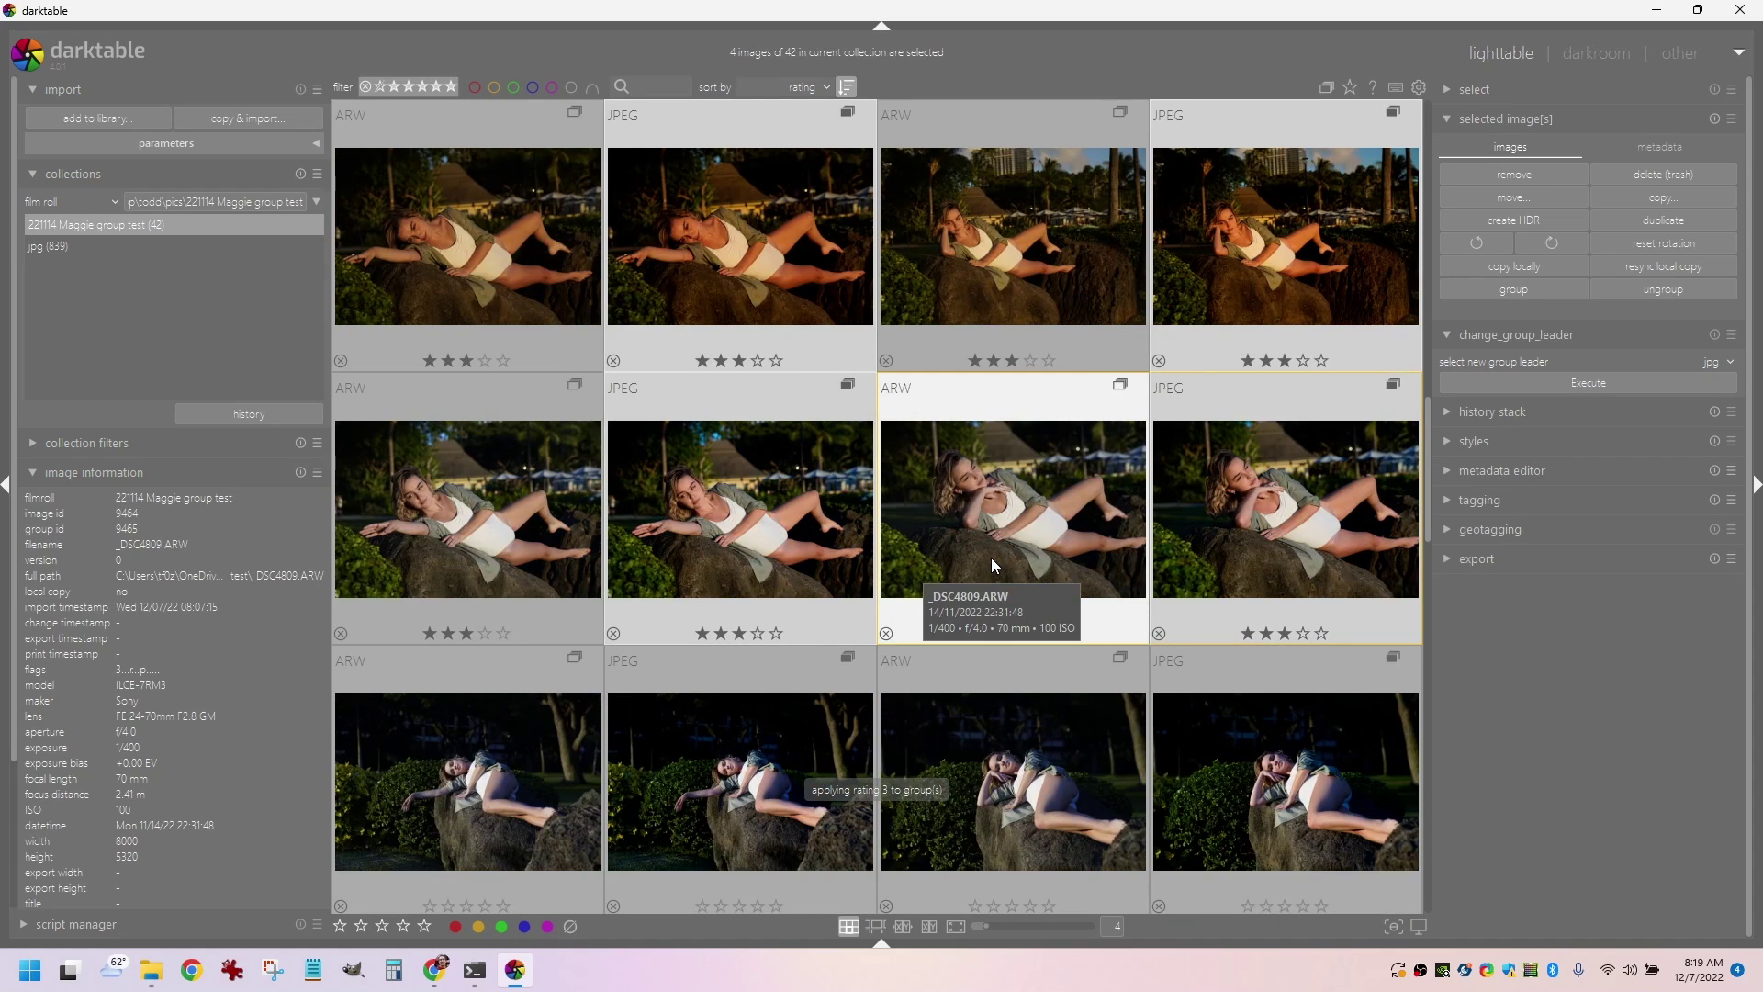
scroll(994, 554, down, 2)
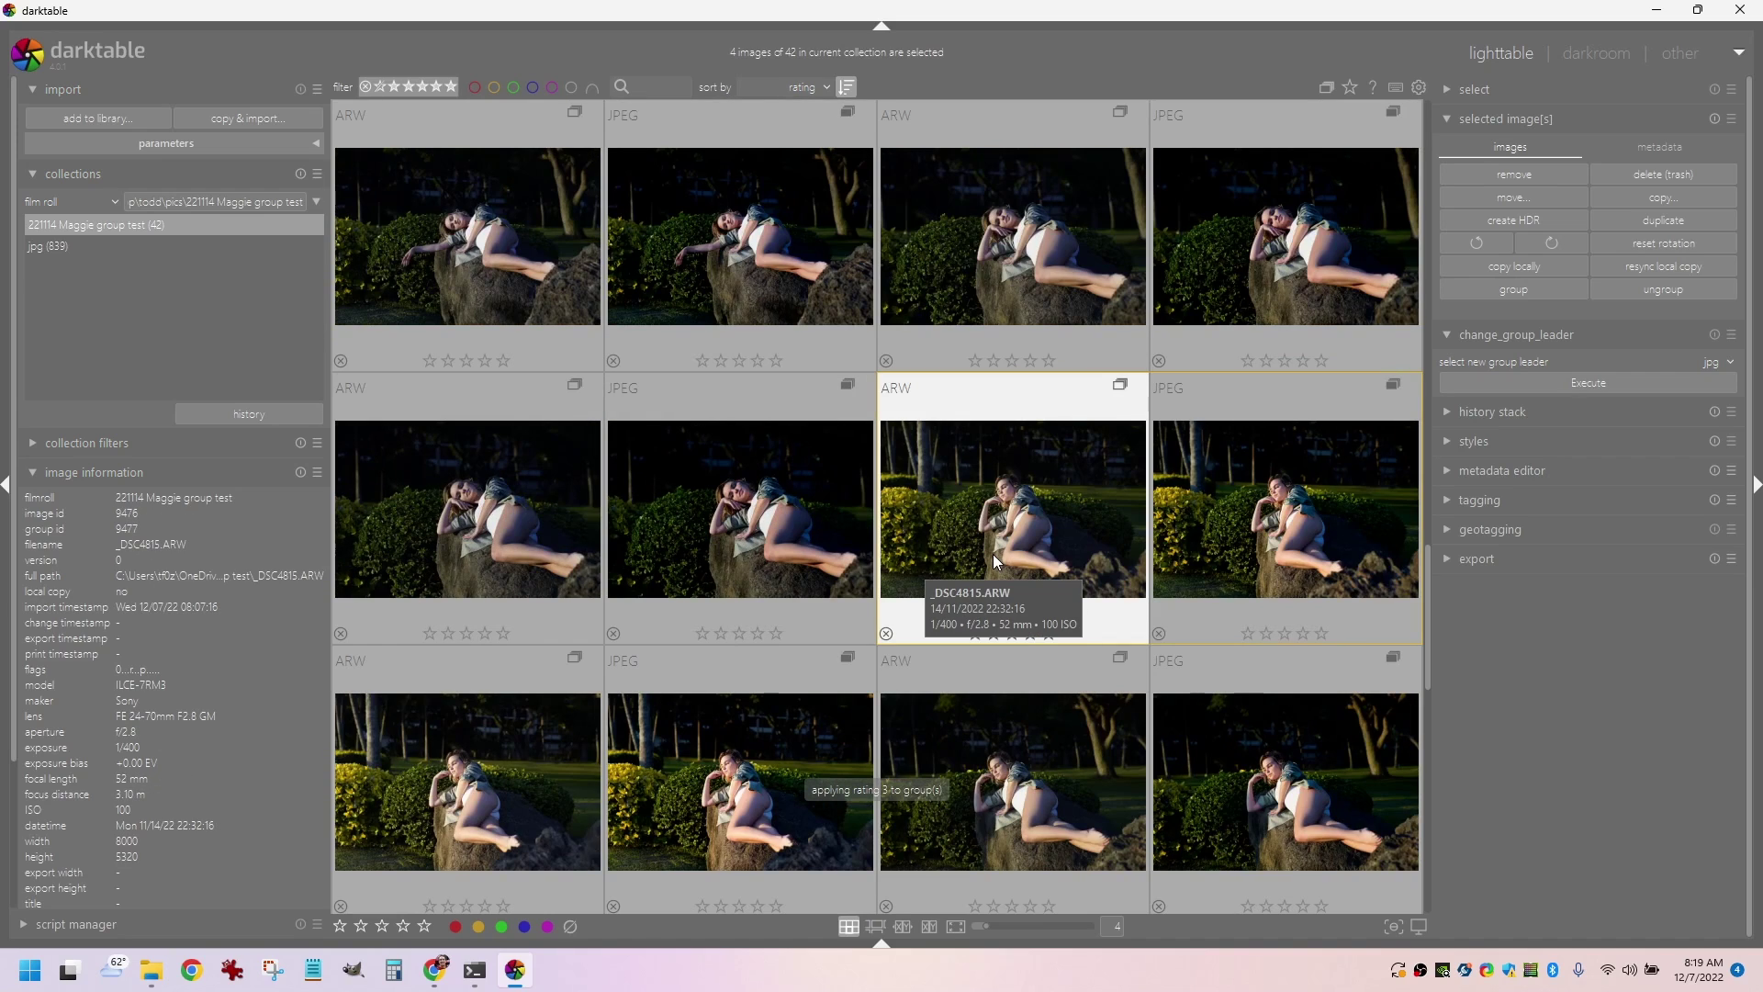
scroll(994, 554, up, 5)
scroll(993, 554, up, 1)
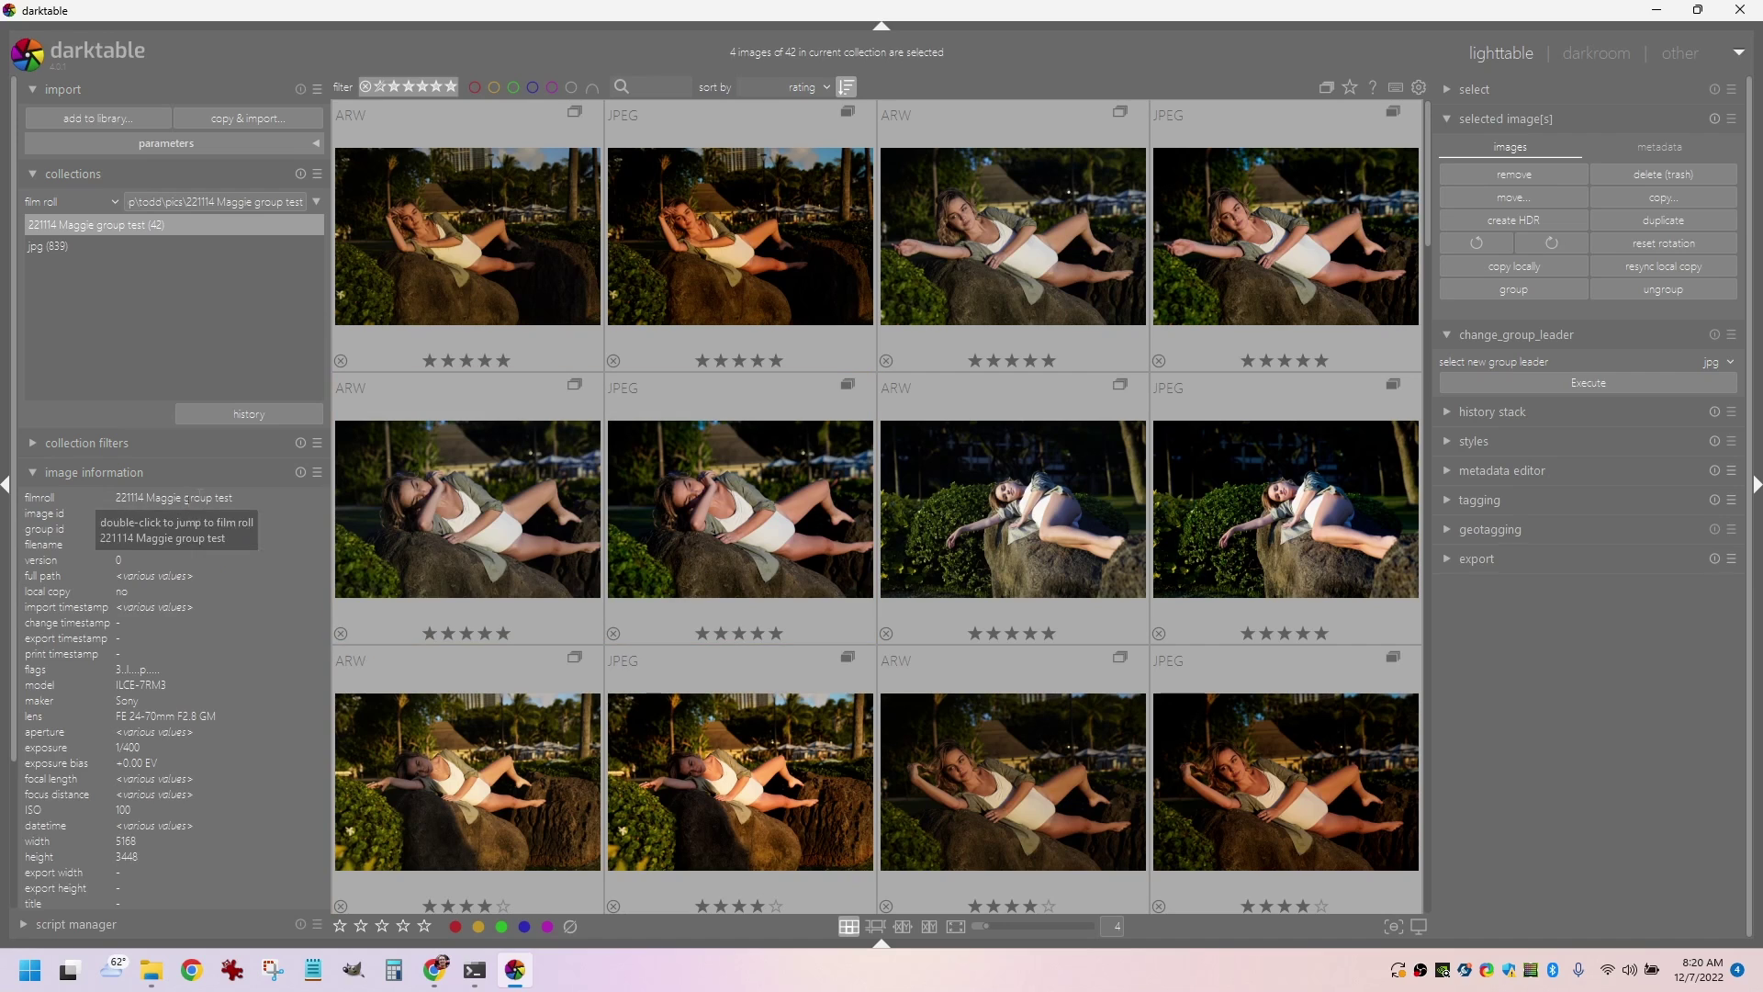
click(154, 927)
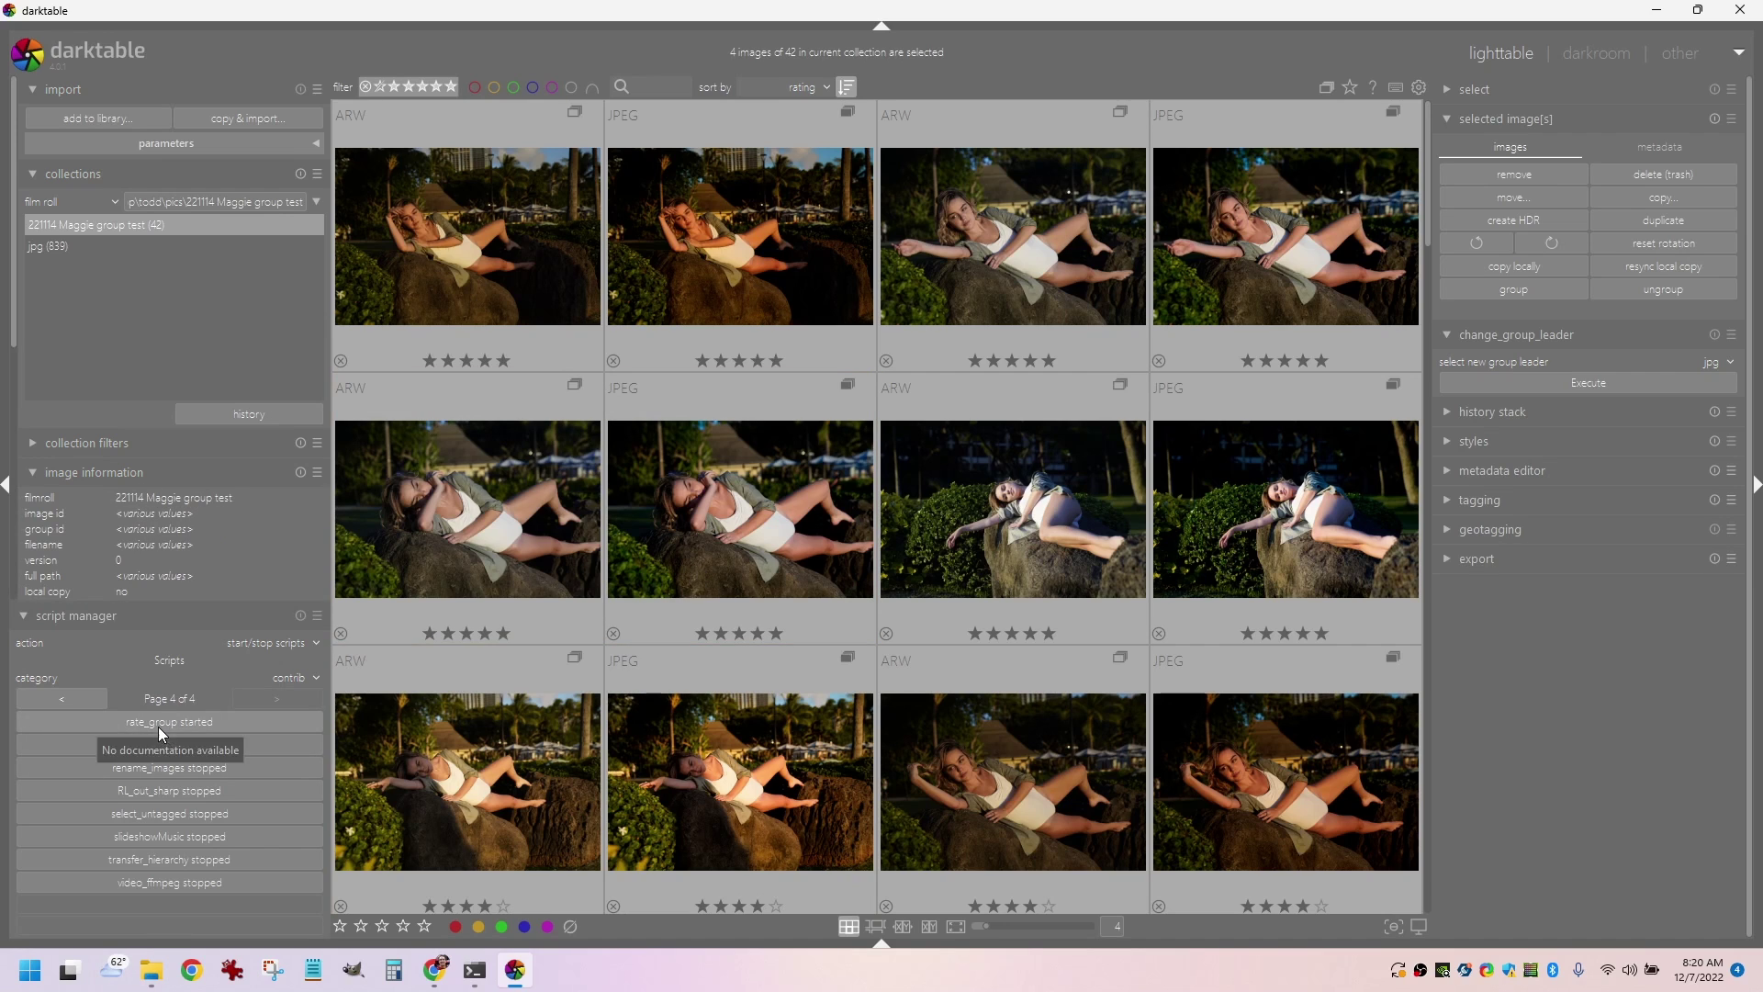
click(185, 613)
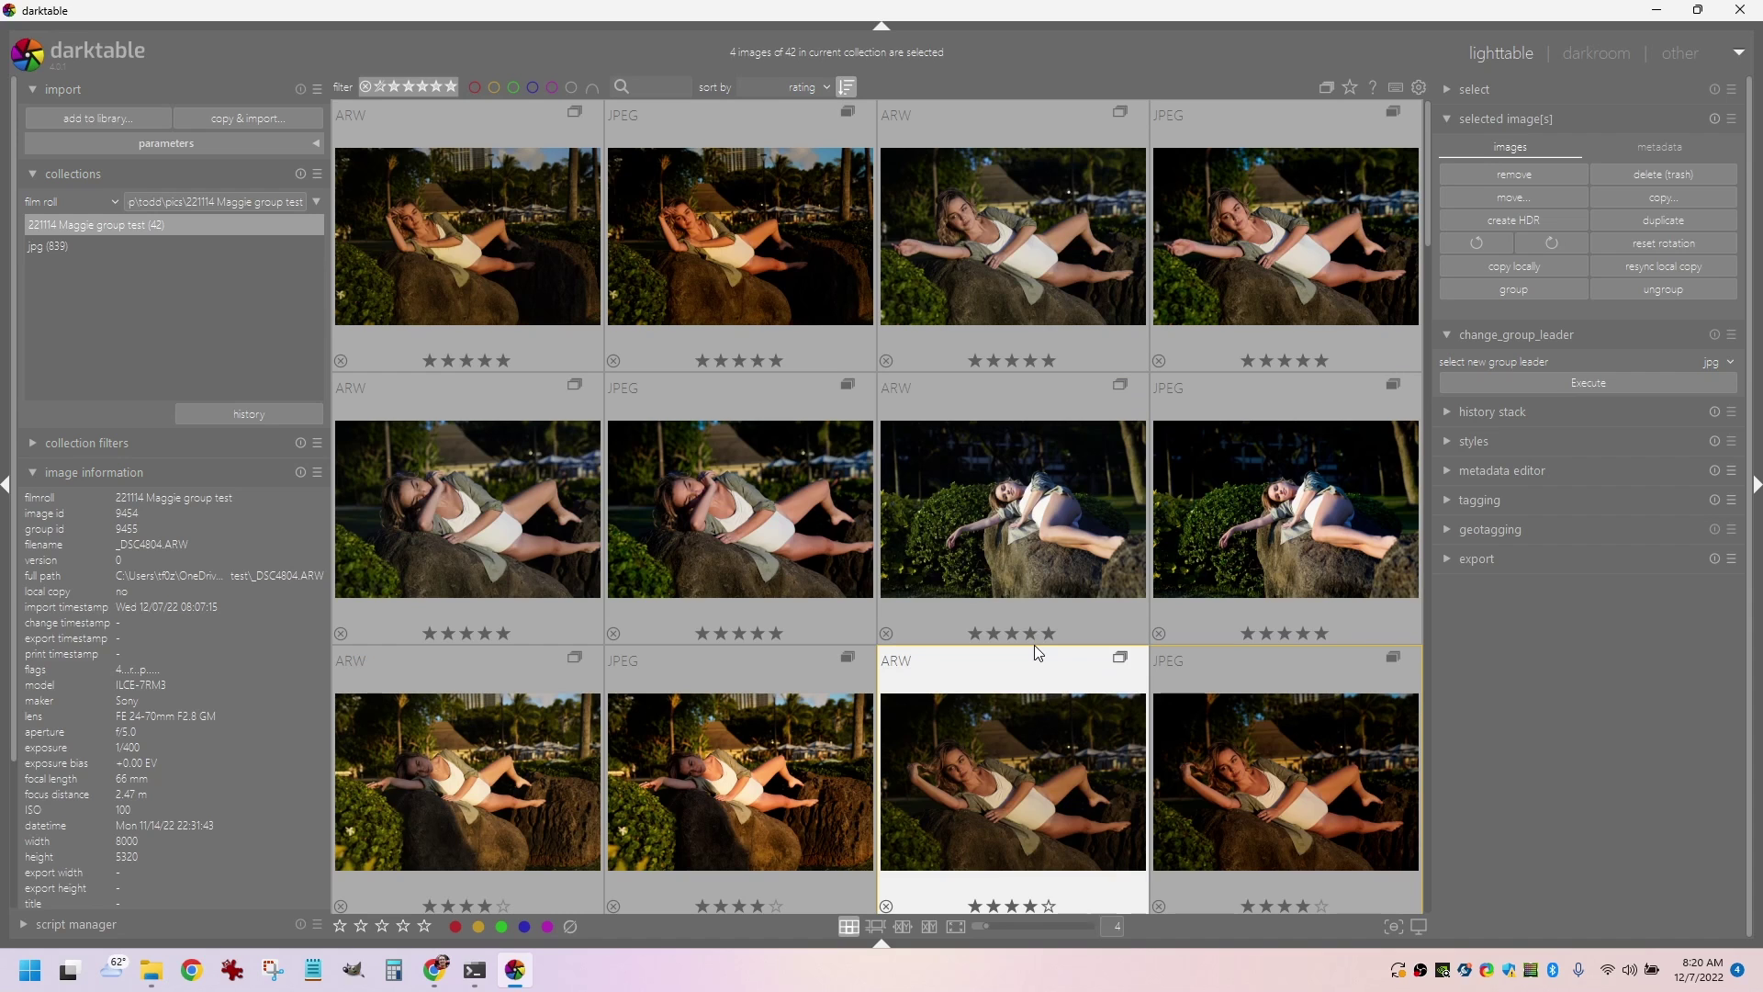
scroll(1034, 644, down, 1)
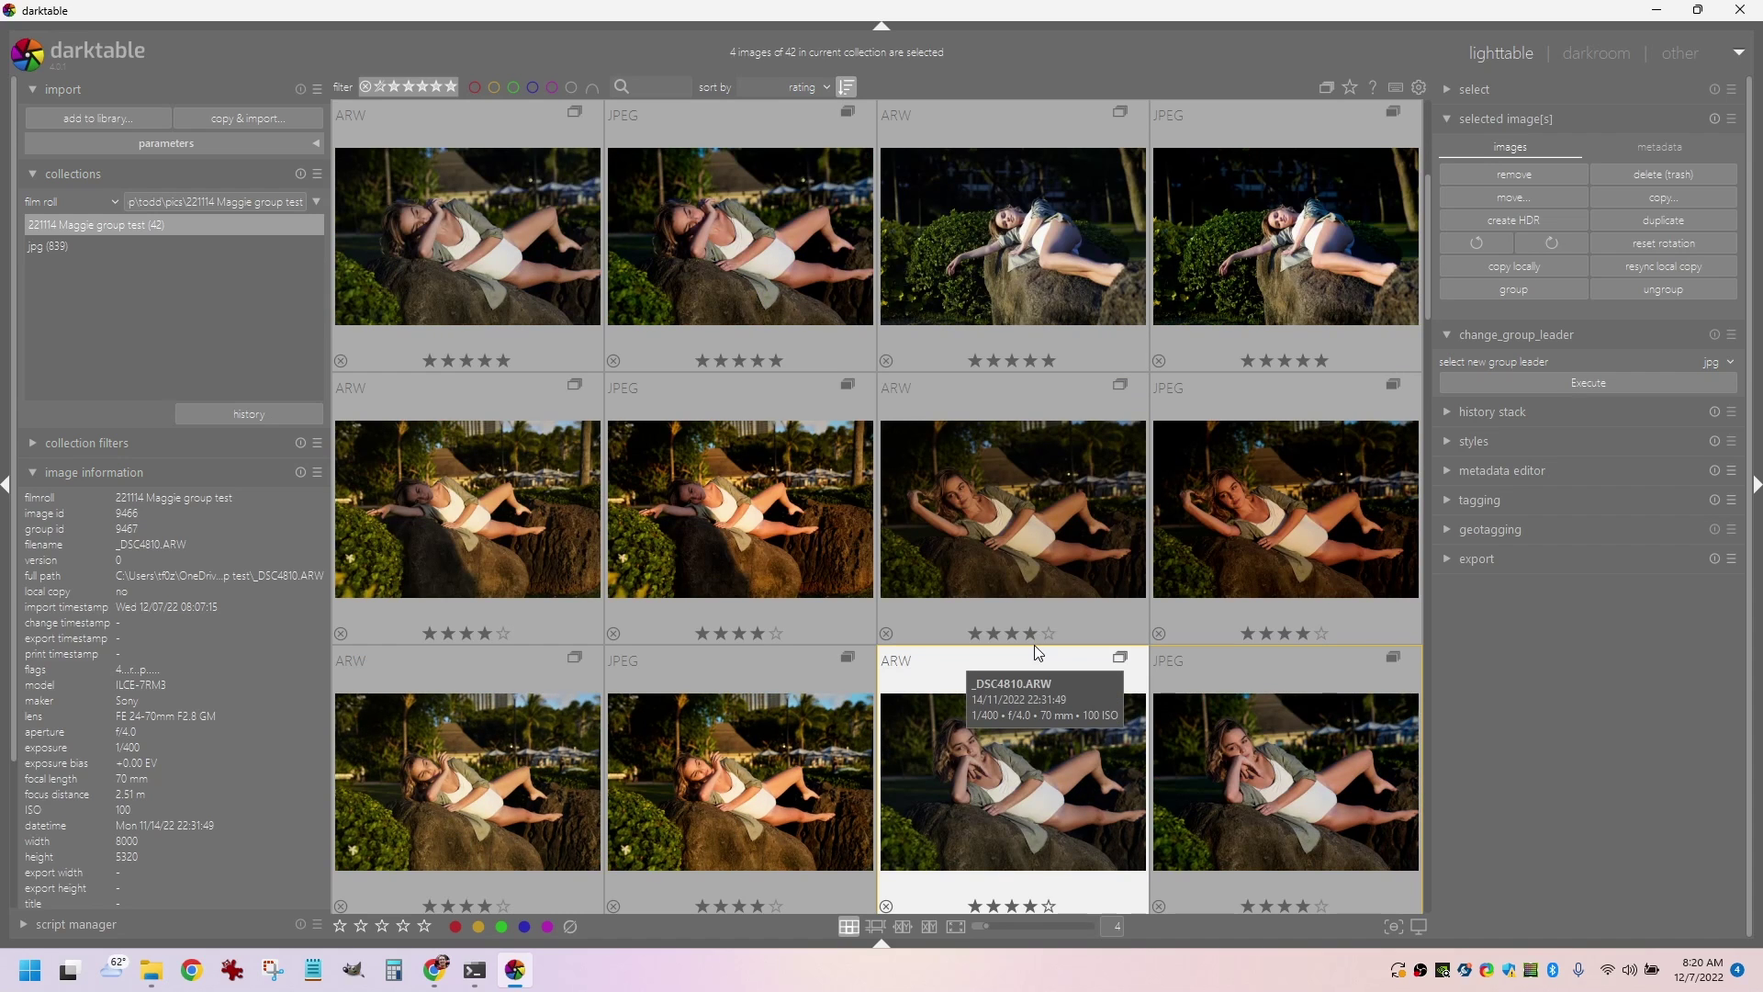
scroll(1034, 645, up, 1)
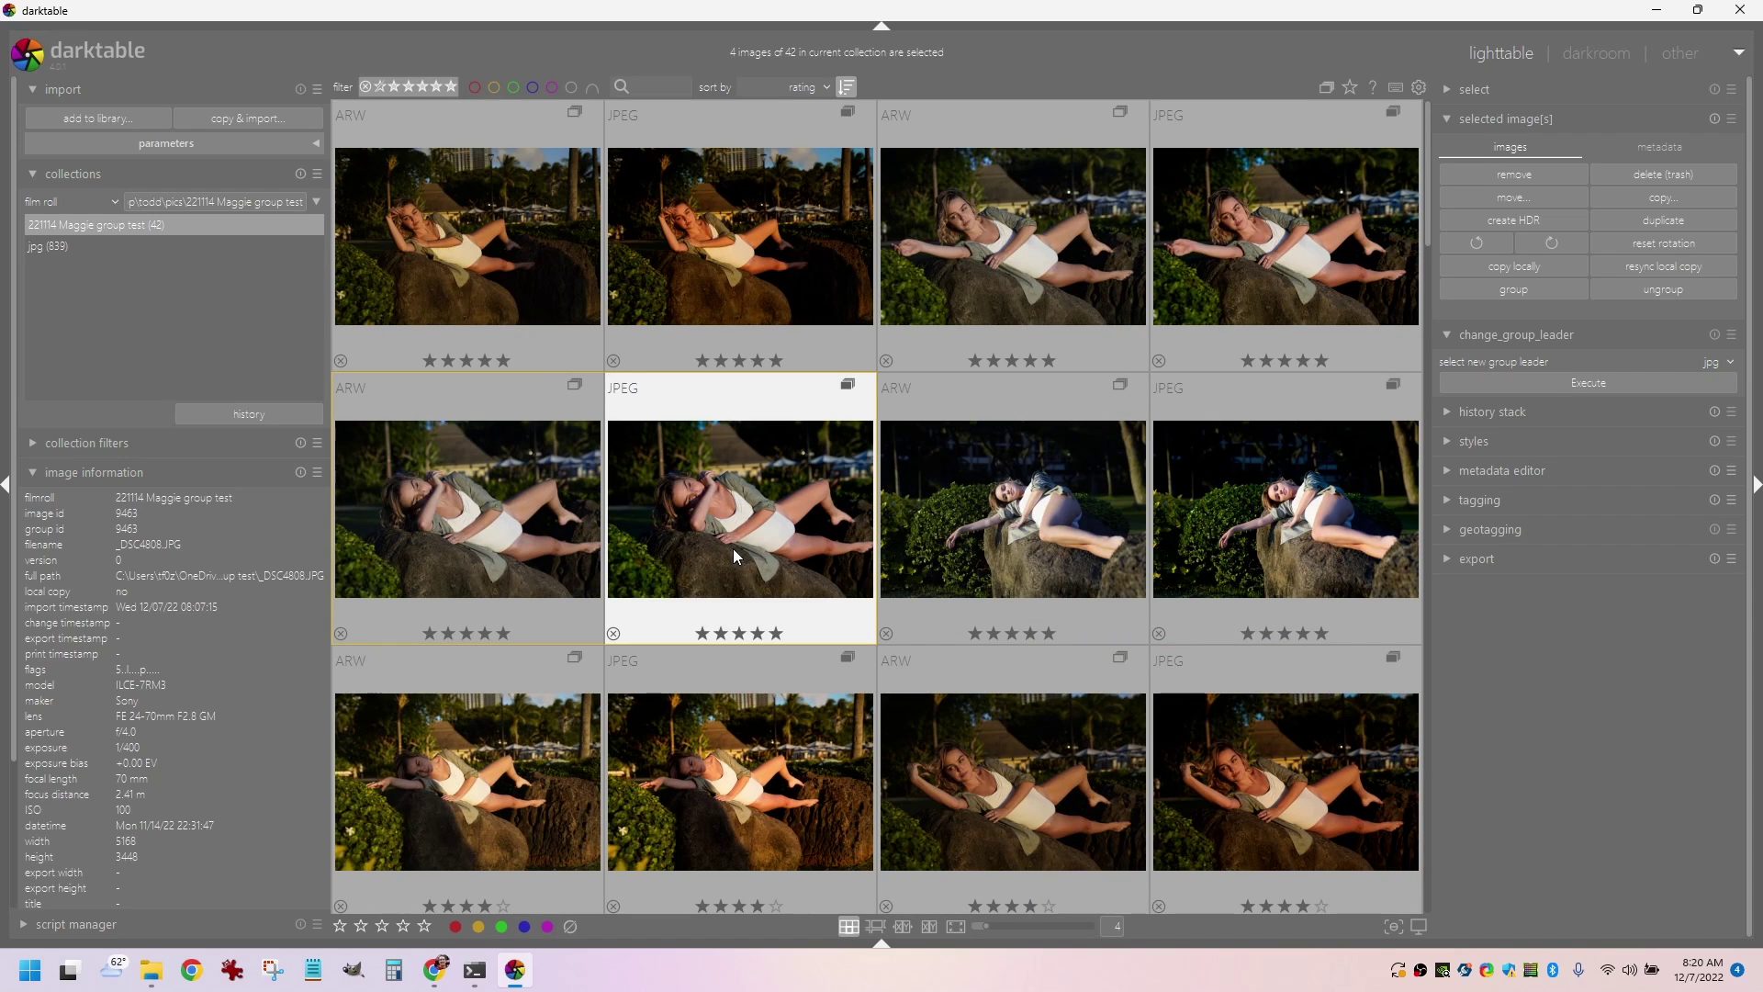